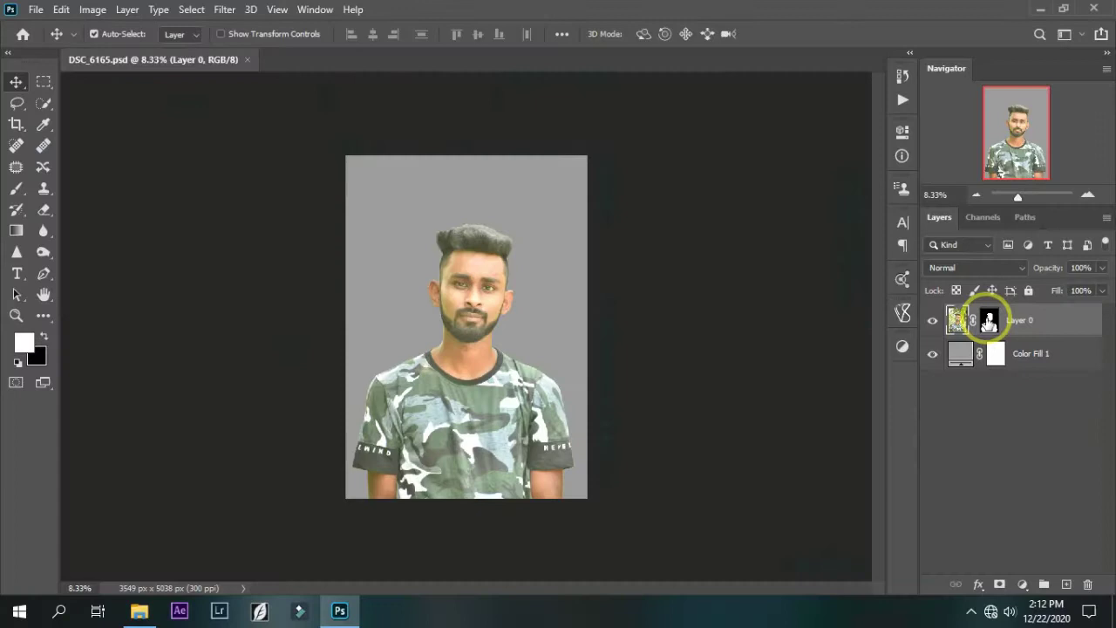
- Toggle Layer 0's mask off and back on to check the portrait cut-out
{"action": "right_click", "coordinate": [988, 318]}
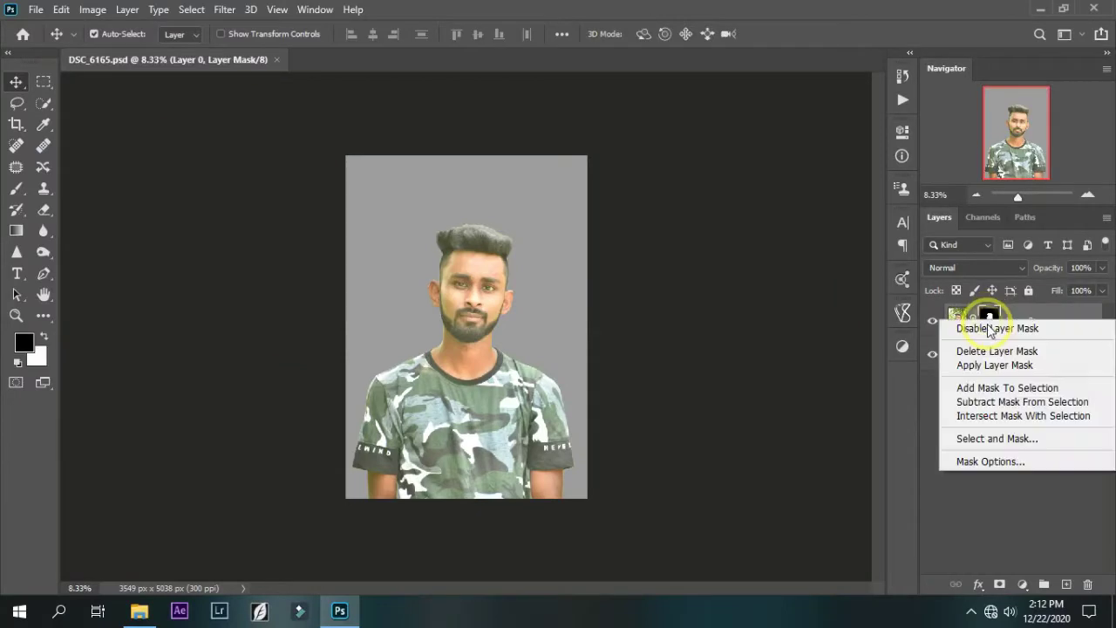
{"action": "left_click", "coordinate": [988, 329]}
{"action": "right_click", "coordinate": [989, 318]}
{"action": "left_click", "coordinate": [998, 330]}
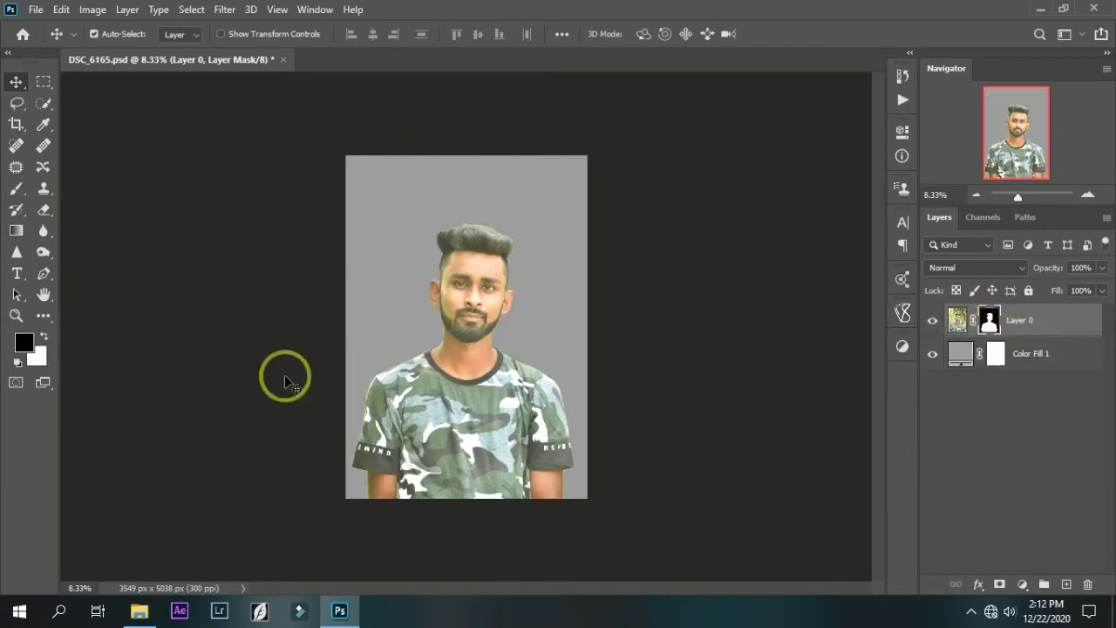
- Apply the layer mask permanently and bring up the Camera Raw filter on the portrait
{"action": "right_click", "coordinate": [988, 319]}
{"action": "left_click", "coordinate": [993, 357]}
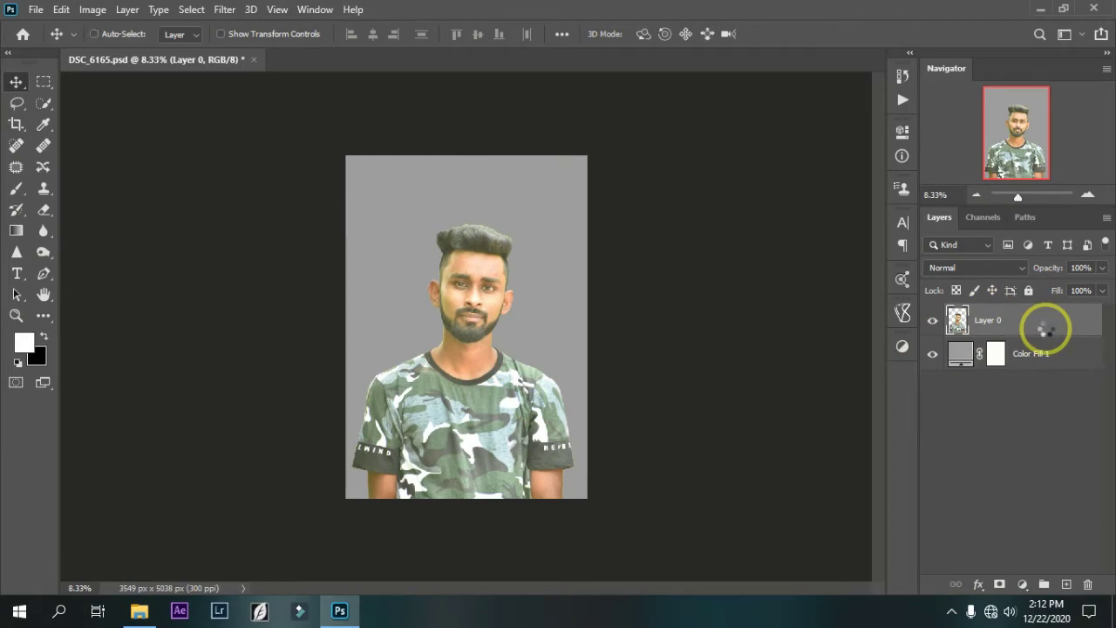
{"action": "key", "text": "ctrl+shift+a"}
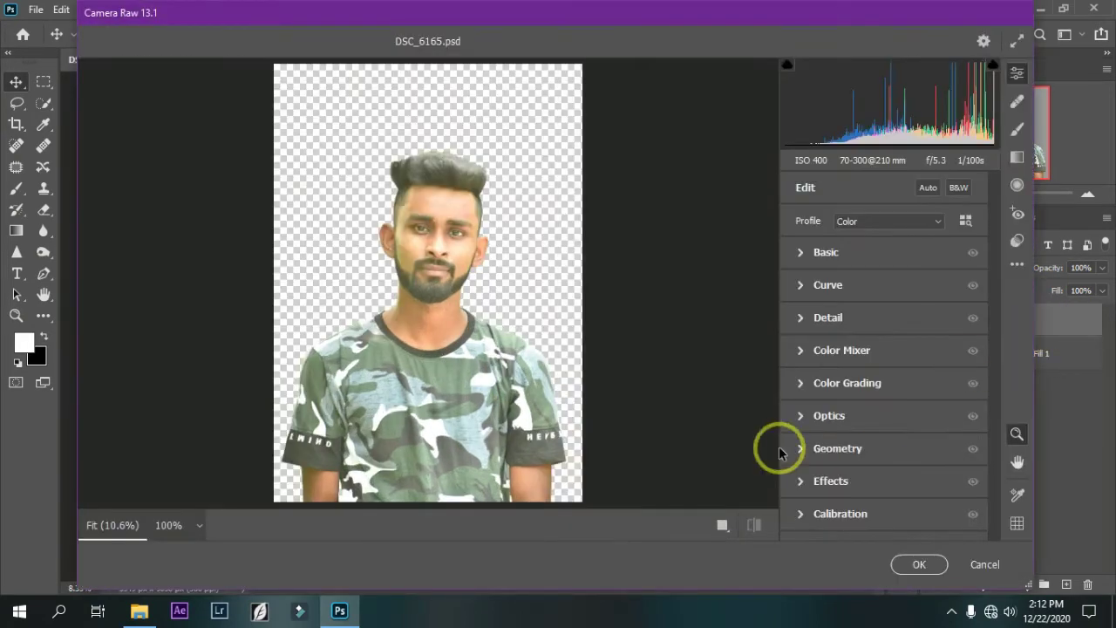
- In Basic, set exposure -0.25, highlights -99, shadows +16, blacks -47, texture +10, and lower vibrance
{"action": "left_click", "coordinate": [722, 525]}
{"action": "left_click", "coordinate": [799, 252]}
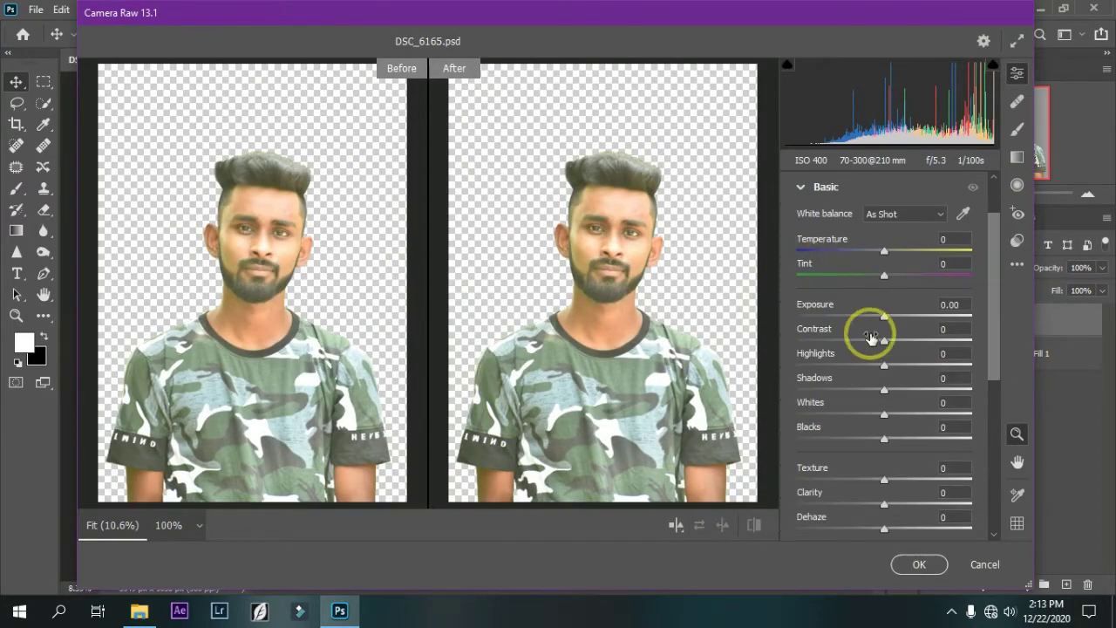
{"action": "mouse_move", "coordinate": [863, 305]}
{"action": "left_mouse_down"}
{"action": "mouse_move", "coordinate": [863, 329]}
{"action": "mouse_move", "coordinate": [793, 364]}
{"action": "left_mouse_up"}
{"action": "mouse_move", "coordinate": [884, 389]}
{"action": "left_mouse_down"}
{"action": "mouse_move", "coordinate": [898, 394]}
{"action": "mouse_move", "coordinate": [855, 413]}
{"action": "mouse_move", "coordinate": [843, 439]}
{"action": "left_mouse_up"}
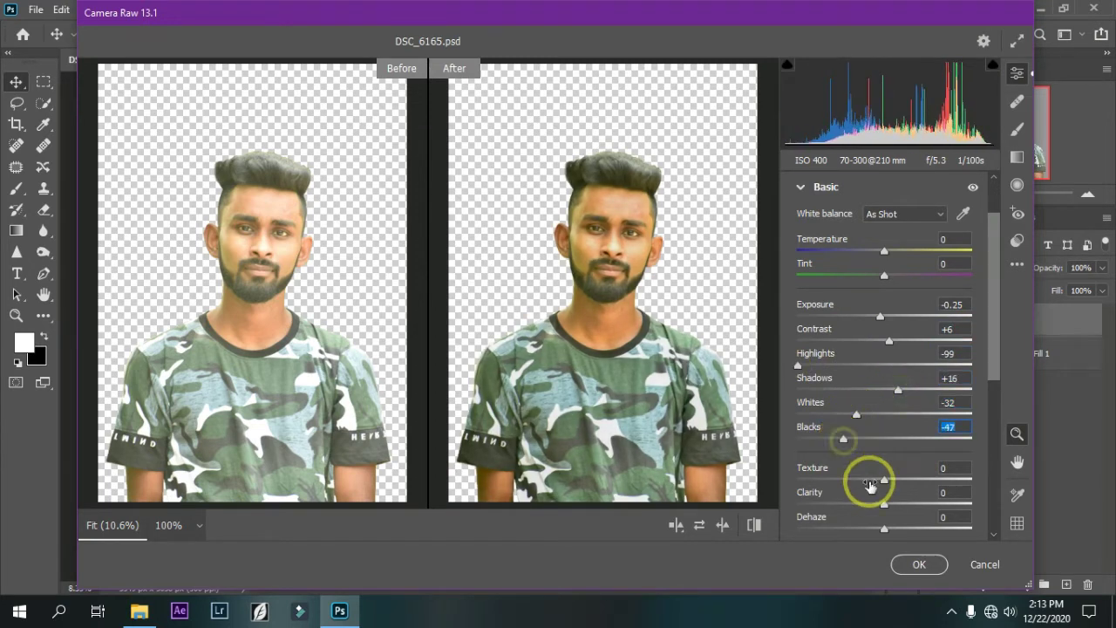
{"action": "left_click_drag", "start_coordinate": [884, 480], "coordinate": [893, 479]}
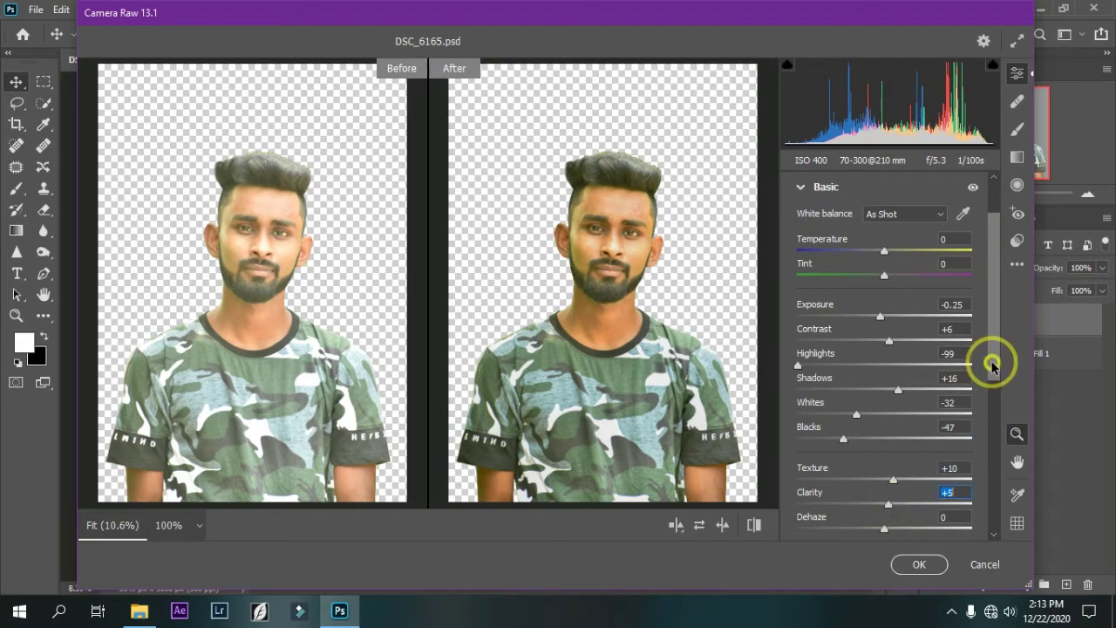
{"action": "left_click_drag", "start_coordinate": [993, 360], "coordinate": [992, 456]}
{"action": "left_click_drag", "start_coordinate": [882, 353], "coordinate": [875, 354]}
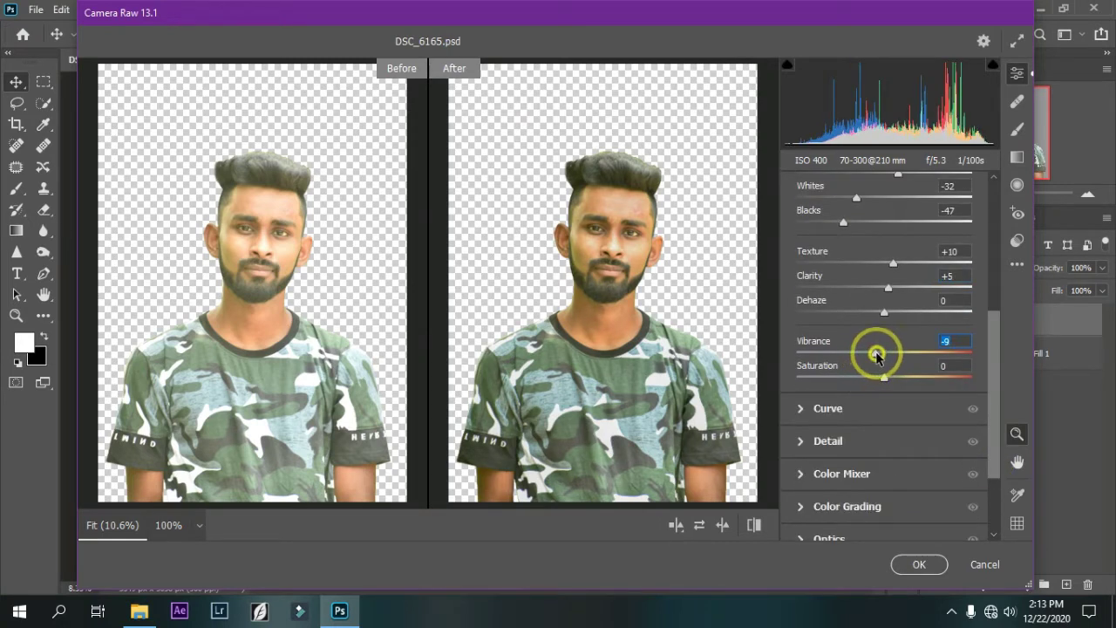
{"action": "scroll", "coordinate": [864, 349], "scroll_direction": "up", "scroll_amount": 5}
{"action": "left_click", "coordinate": [800, 197]}
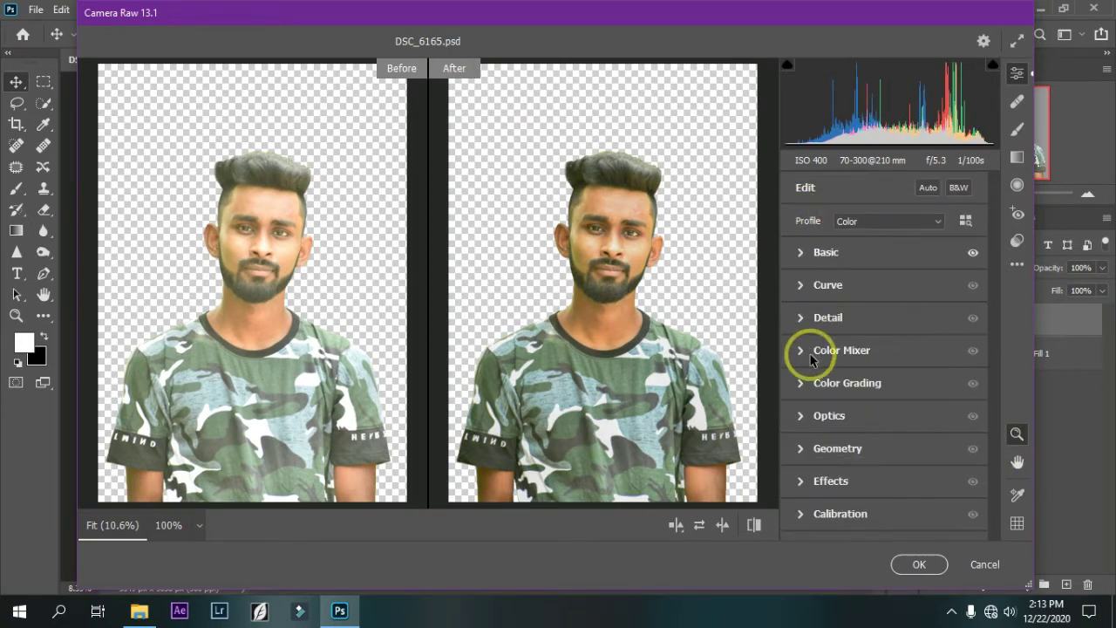
- In Color Mixer, set Yellows saturation -51, Yellows luminance +13, Oranges luminance -19, and apply
{"action": "left_click", "coordinate": [800, 384]}
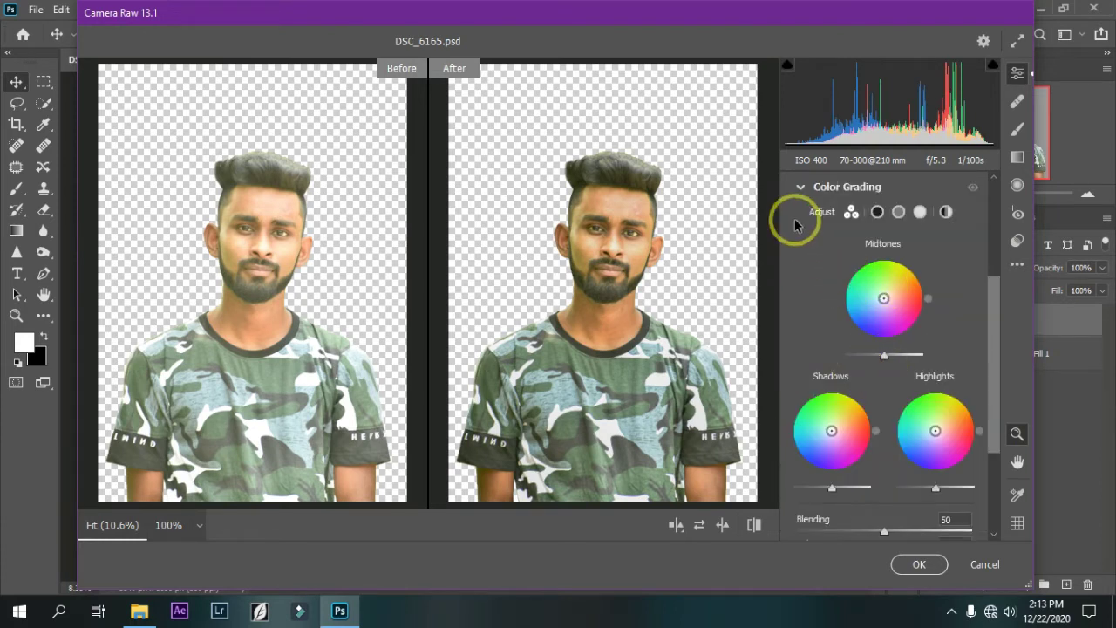
{"action": "left_click", "coordinate": [801, 188]}
{"action": "left_click", "coordinate": [799, 350]}
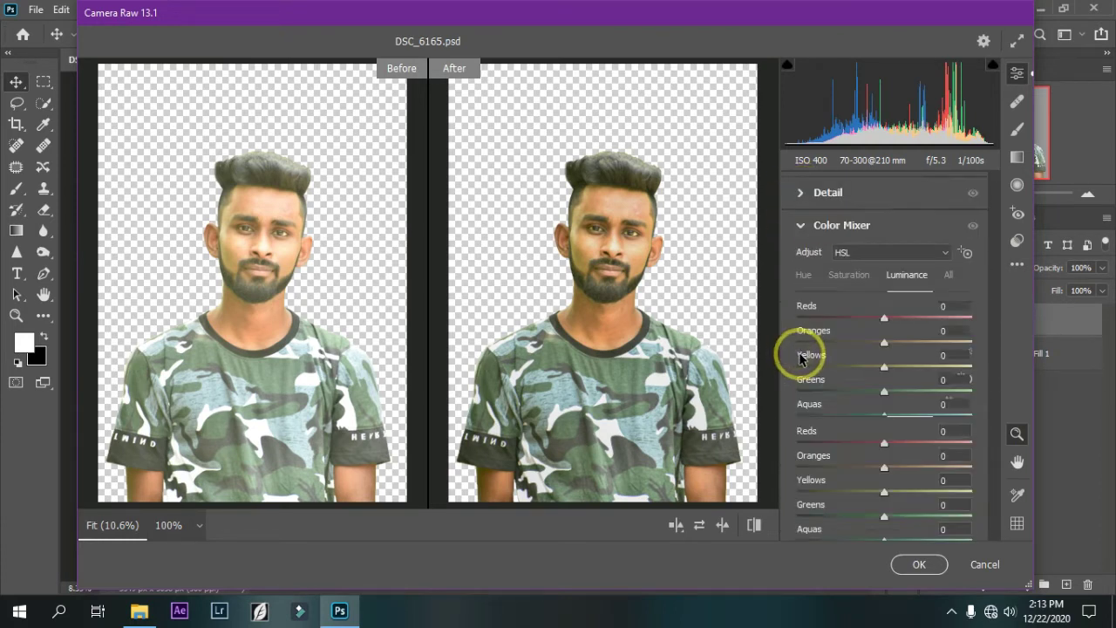
{"action": "left_click", "coordinate": [847, 279]}
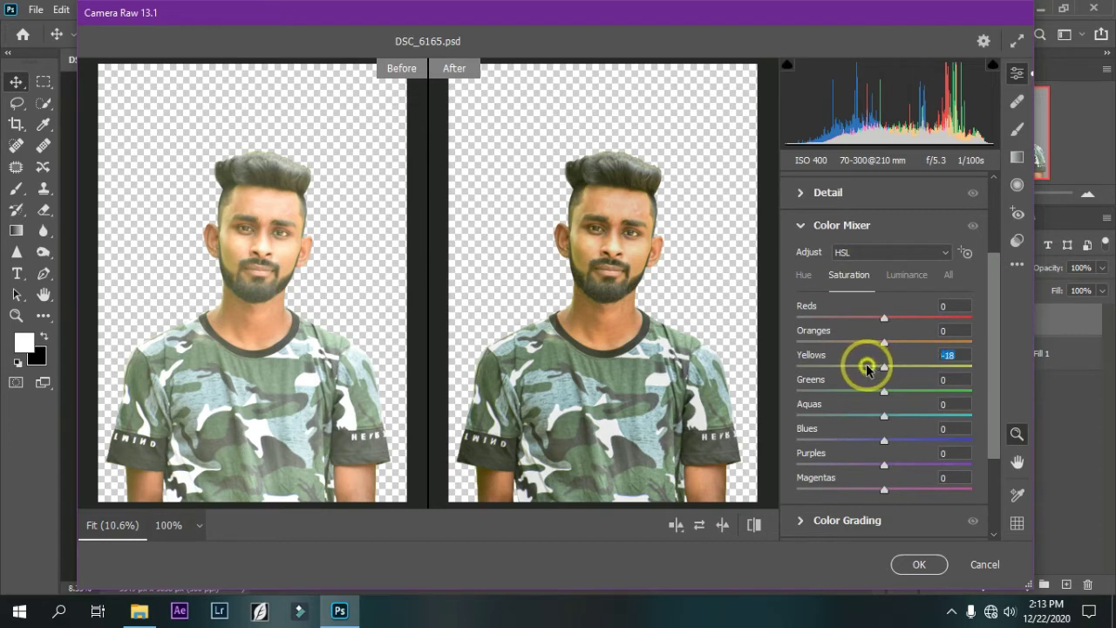
{"action": "left_click_drag", "start_coordinate": [868, 368], "coordinate": [839, 366]}
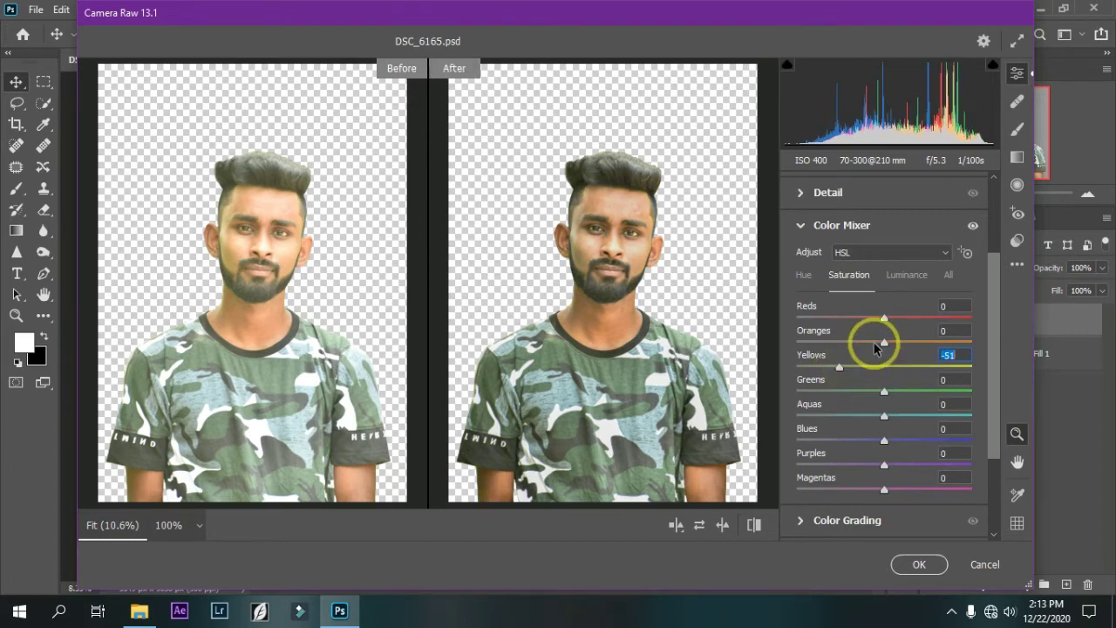
{"action": "left_click", "coordinate": [903, 276]}
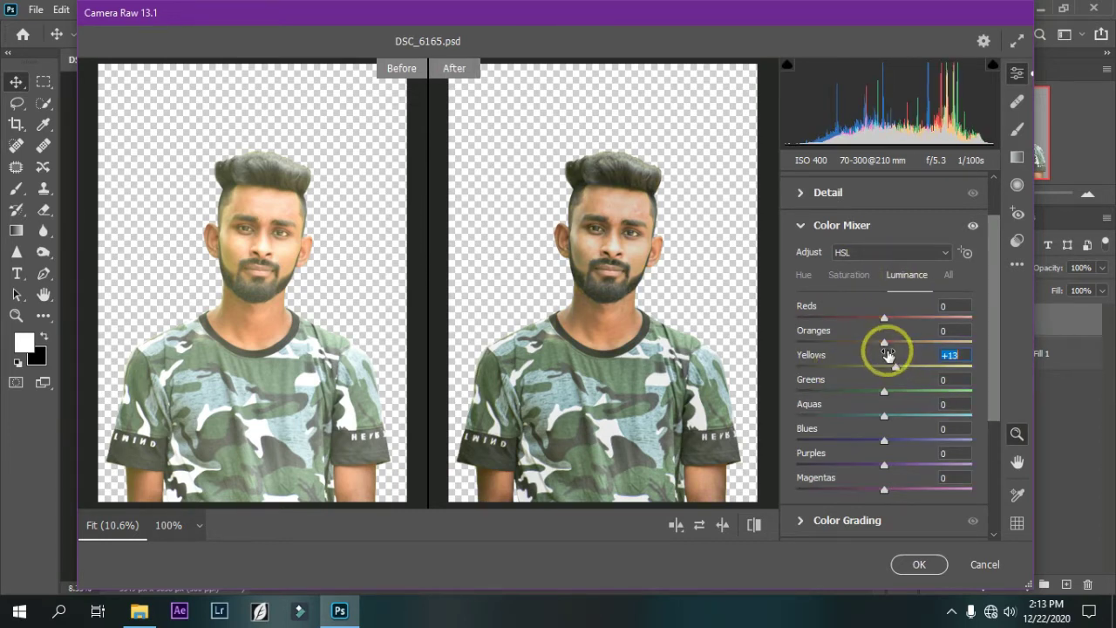
{"action": "left_click_drag", "start_coordinate": [884, 342], "coordinate": [871, 343]}
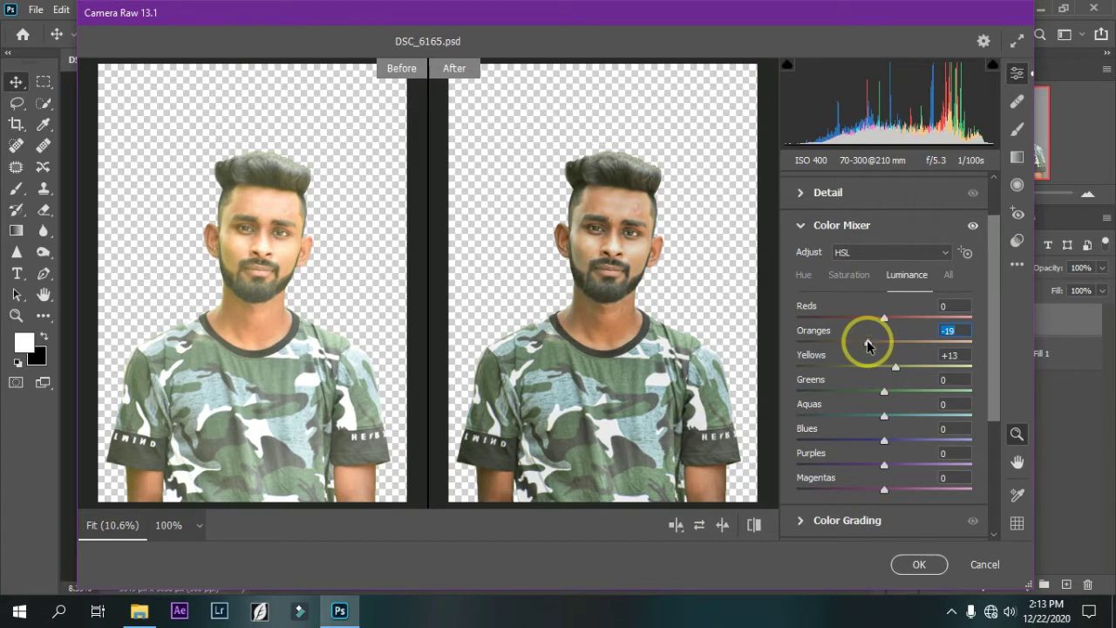
{"action": "left_click", "coordinate": [919, 564]}
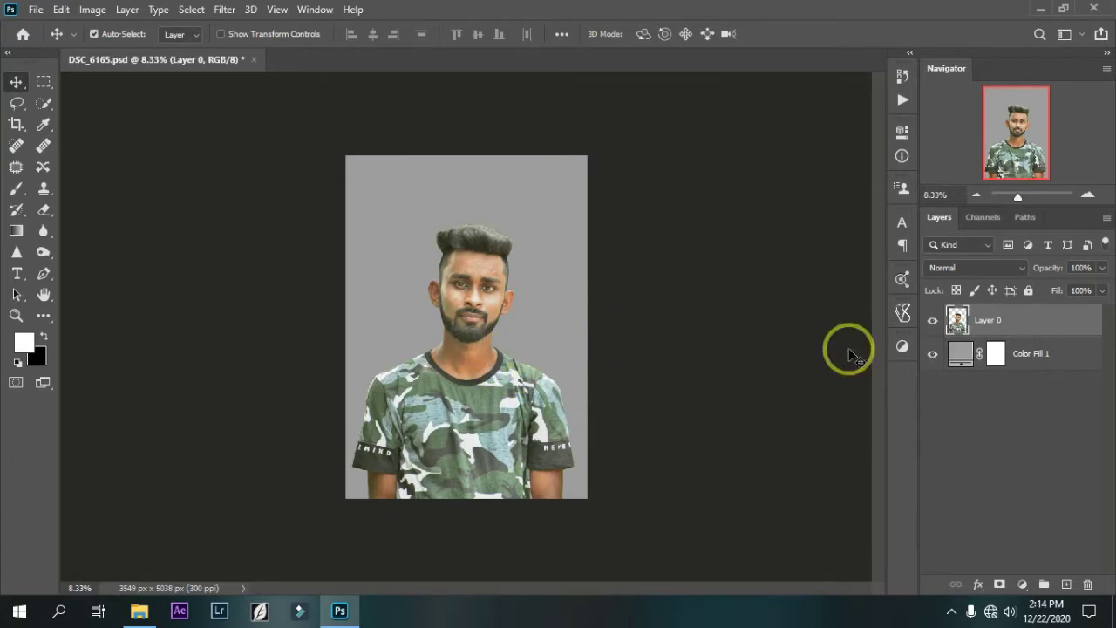
- Above Color Fill 1, place embedded DL Creative.jpg from the Glow Eyes folder
{"action": "left_click", "coordinate": [1037, 355]}
{"action": "left_click", "coordinate": [36, 10]}
{"action": "left_click", "coordinate": [116, 332]}
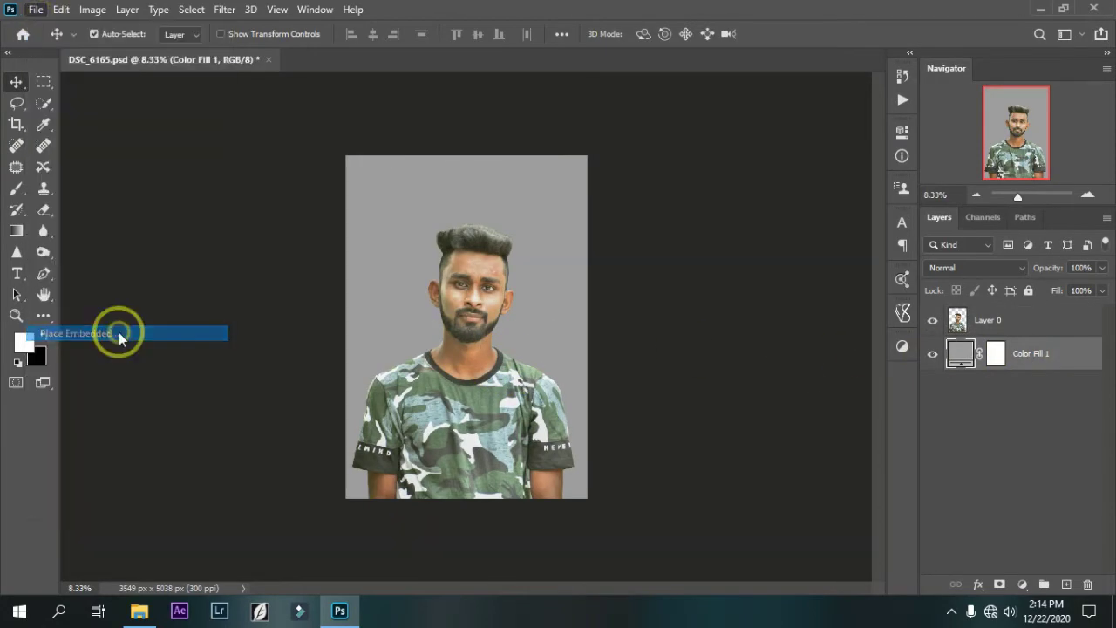
{"action": "left_click", "coordinate": [206, 41]}
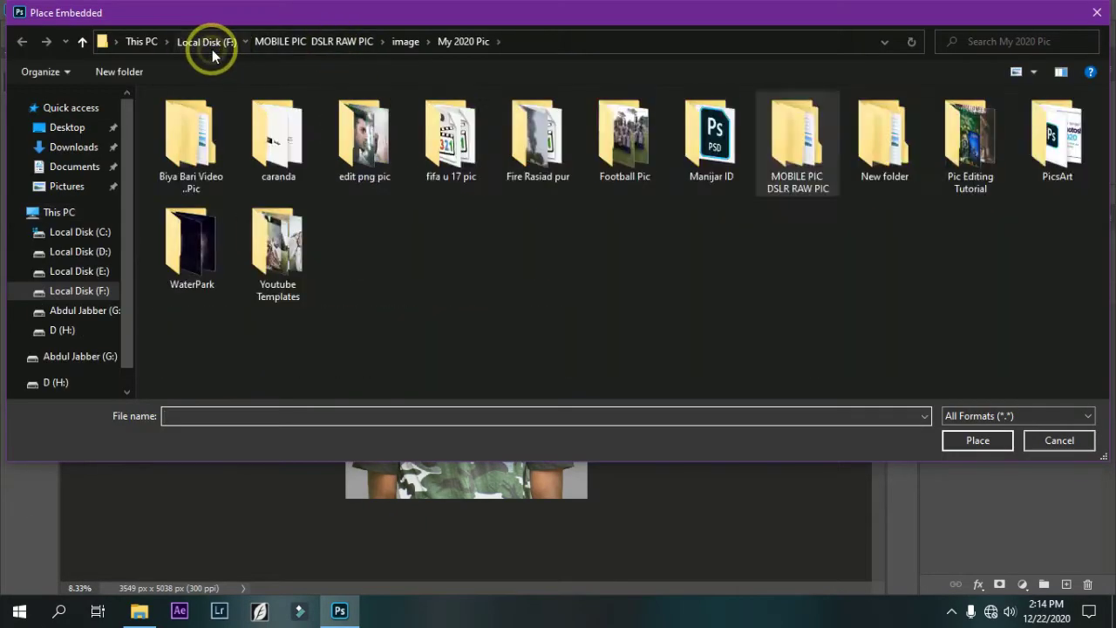
{"action": "double_click", "coordinate": [789, 140]}
{"action": "double_click", "coordinate": [199, 163]}
{"action": "double_click", "coordinate": [378, 250]}
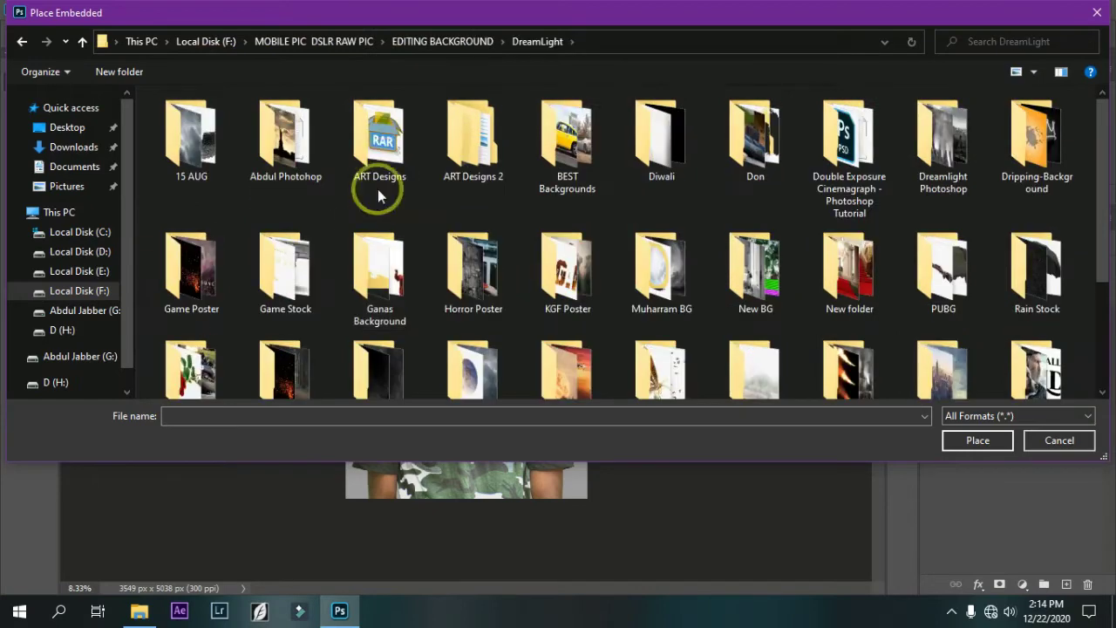
{"action": "double_click", "coordinate": [464, 138]}
{"action": "double_click", "coordinate": [754, 165]}
{"action": "left_click", "coordinate": [192, 144]}
{"action": "left_click", "coordinate": [977, 439]}
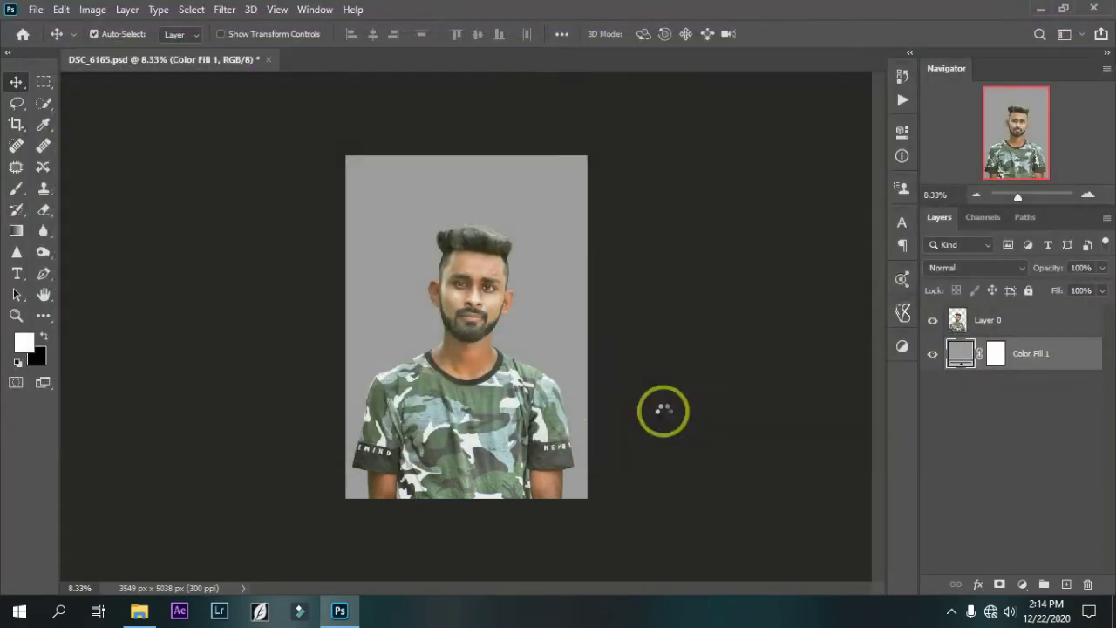
- Scale the background to about 178% and position it to cover the canvas
{"action": "left_click_drag", "start_coordinate": [366, 39], "coordinate": [456, 96]}
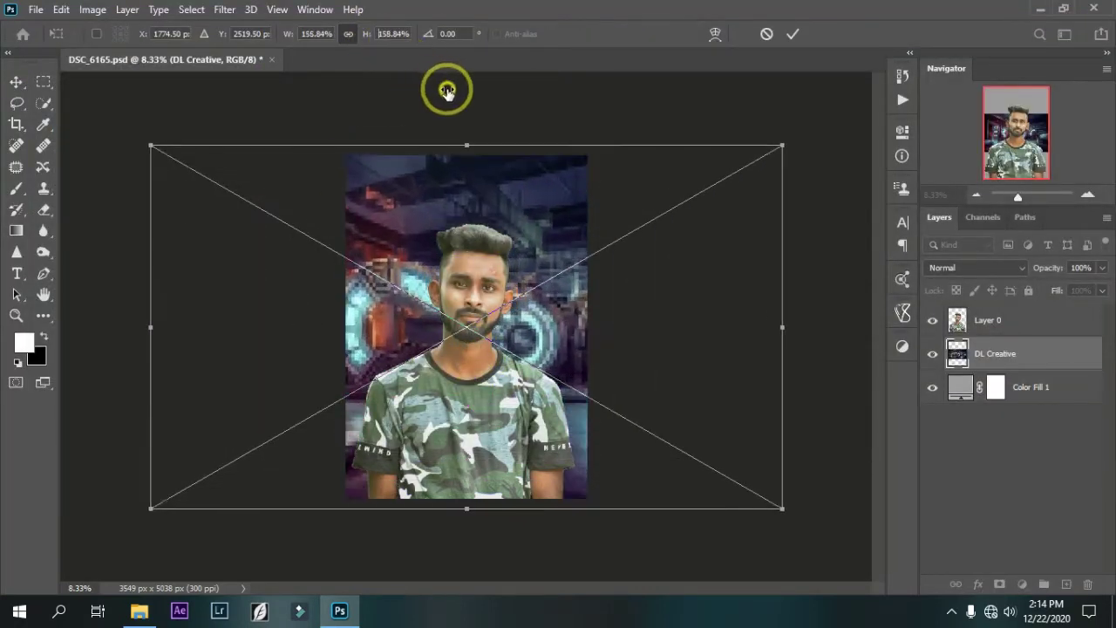
{"action": "key", "text": "ctrl+minus"}
{"action": "mouse_move", "coordinate": [494, 241]}
{"action": "left_mouse_down"}
{"action": "mouse_move", "coordinate": [635, 242]}
{"action": "mouse_move", "coordinate": [558, 244]}
{"action": "left_mouse_up"}
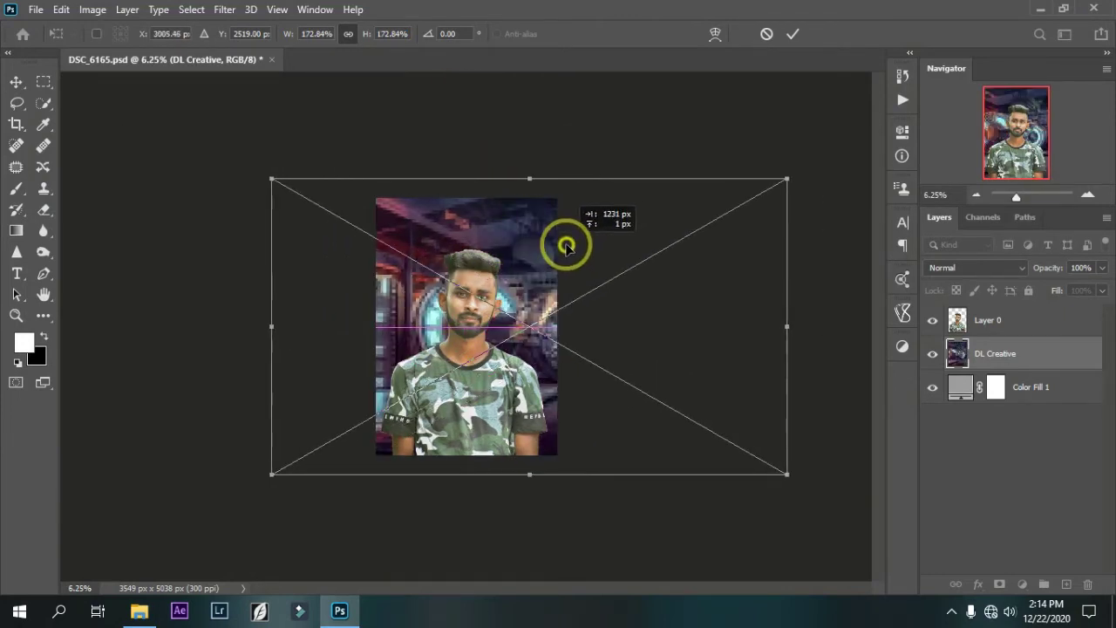
{"action": "left_click_drag", "start_coordinate": [366, 35], "coordinate": [520, 260]}
{"action": "key", "text": "Return"}
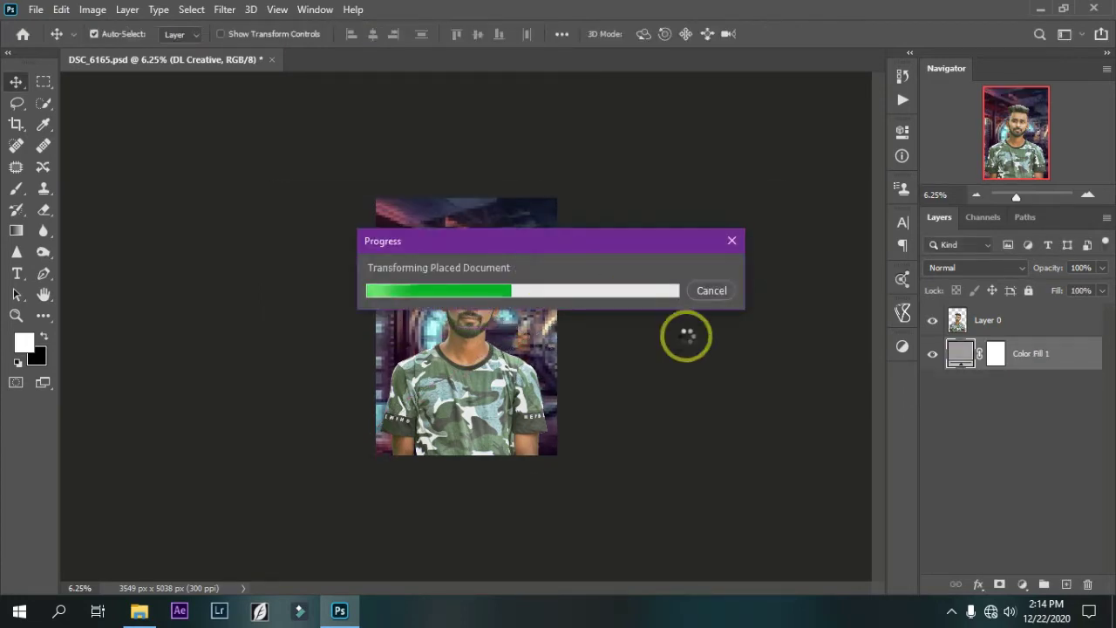
- Shrink the Layer 0 portrait slightly to 98.81%
{"action": "left_click", "coordinate": [1002, 320]}
{"action": "key", "text": "ctrl+t"}
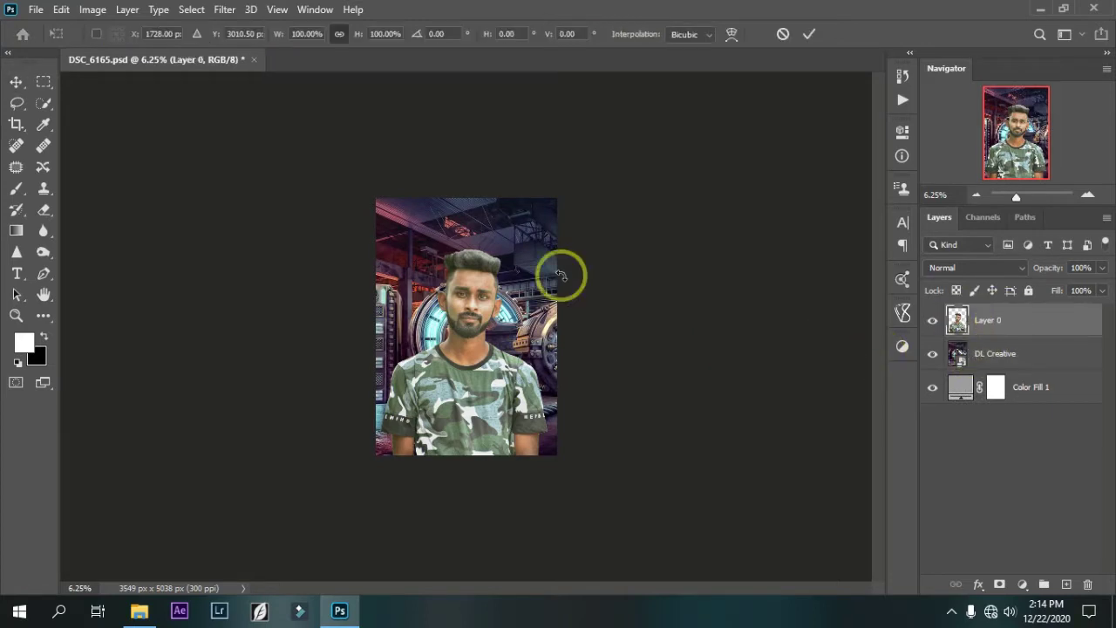
{"action": "left_click_drag", "start_coordinate": [548, 249], "coordinate": [562, 307]}
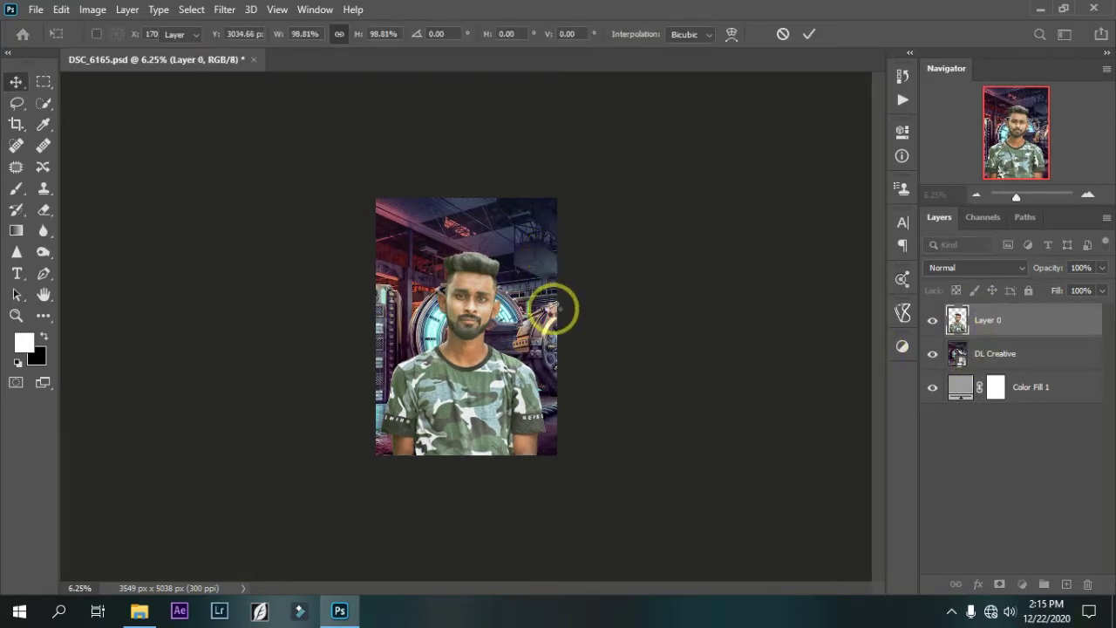
{"action": "key", "text": "Return"}
- Convert the portrait to a smart object and group all three layers into group BG
{"action": "left_click", "coordinate": [1012, 323]}
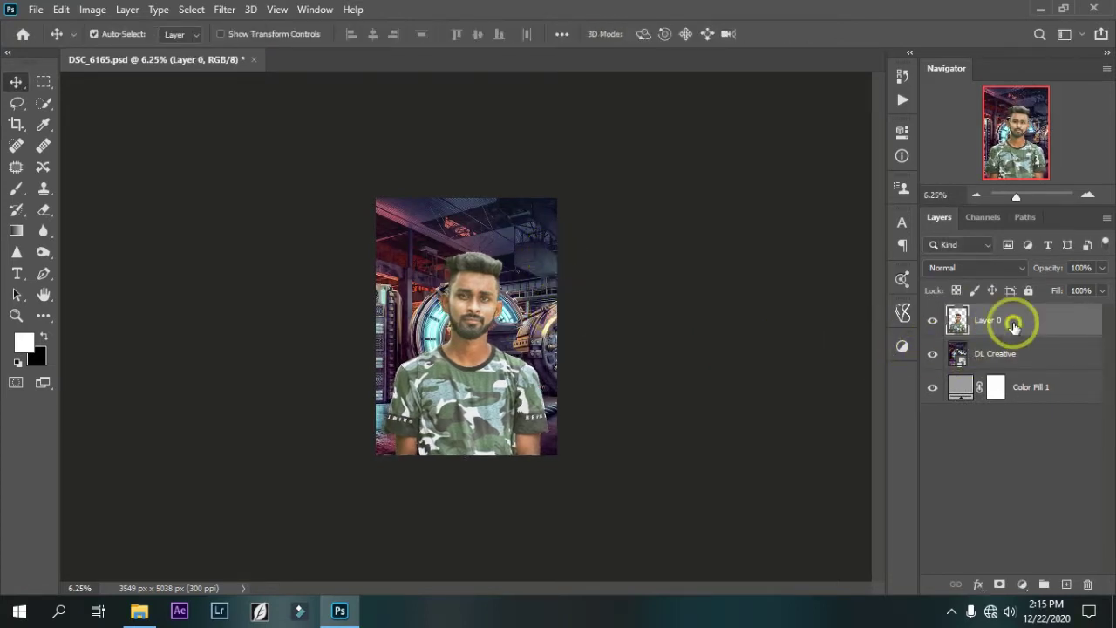
{"action": "right_click", "coordinate": [1013, 323]}
{"action": "left_click", "coordinate": [805, 218]}
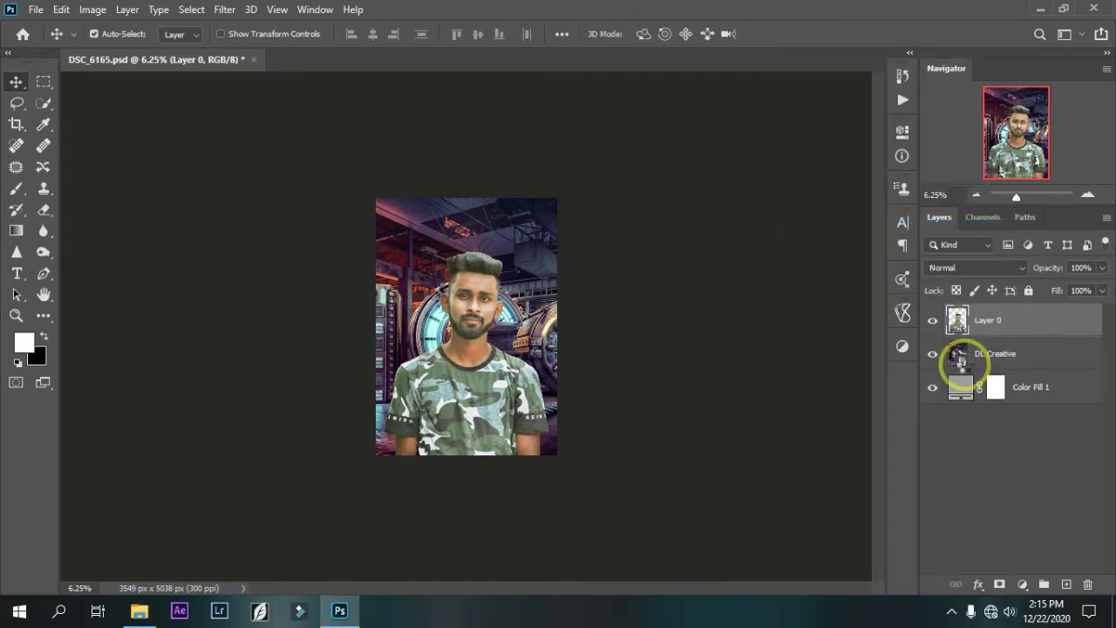
{"action": "left_click", "coordinate": [1028, 366], "text": "shift"}
{"action": "left_click", "coordinate": [1042, 583]}
{"action": "type", "text": "BG"}
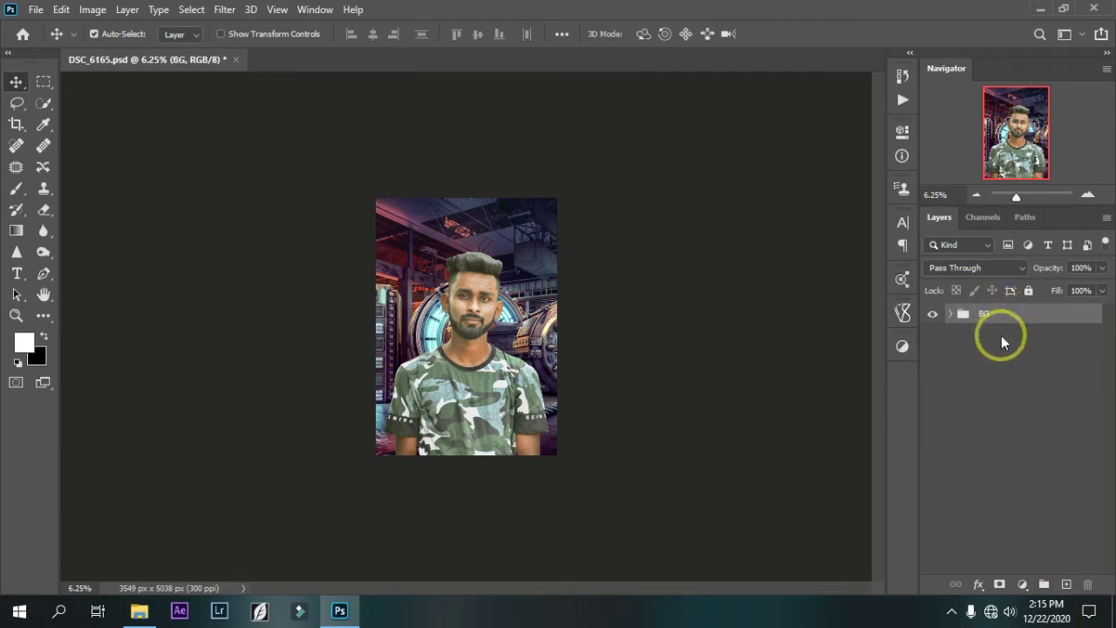
{"action": "left_click", "coordinate": [949, 313]}
- Add a gray-tagged Layer 1 in Overlay mode filled with 50% gray above the portrait
{"action": "left_click", "coordinate": [1011, 342]}
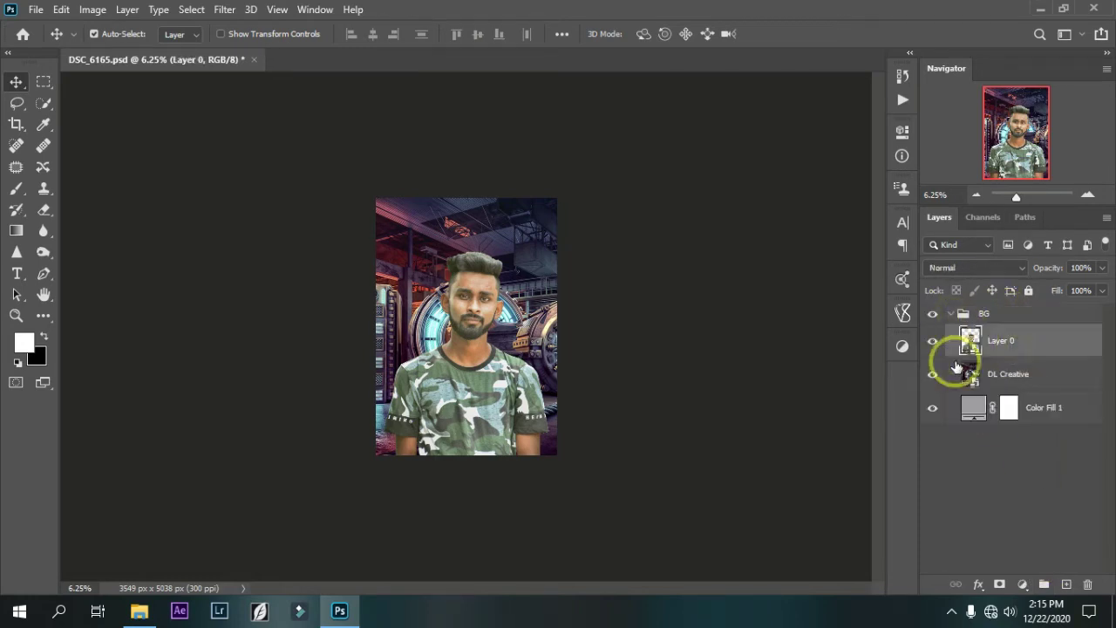
{"action": "left_click", "coordinate": [129, 9]}
{"action": "left_click", "coordinate": [374, 19]}
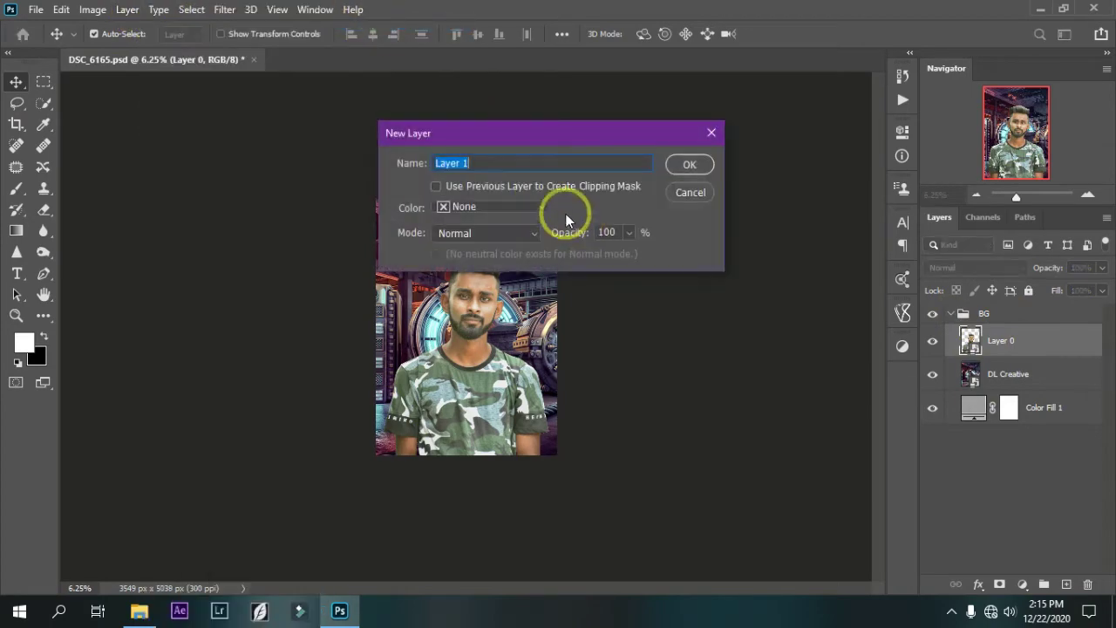
{"action": "left_click", "coordinate": [508, 208]}
{"action": "left_click", "coordinate": [485, 346]}
{"action": "left_click", "coordinate": [489, 232]}
{"action": "left_click", "coordinate": [471, 353]}
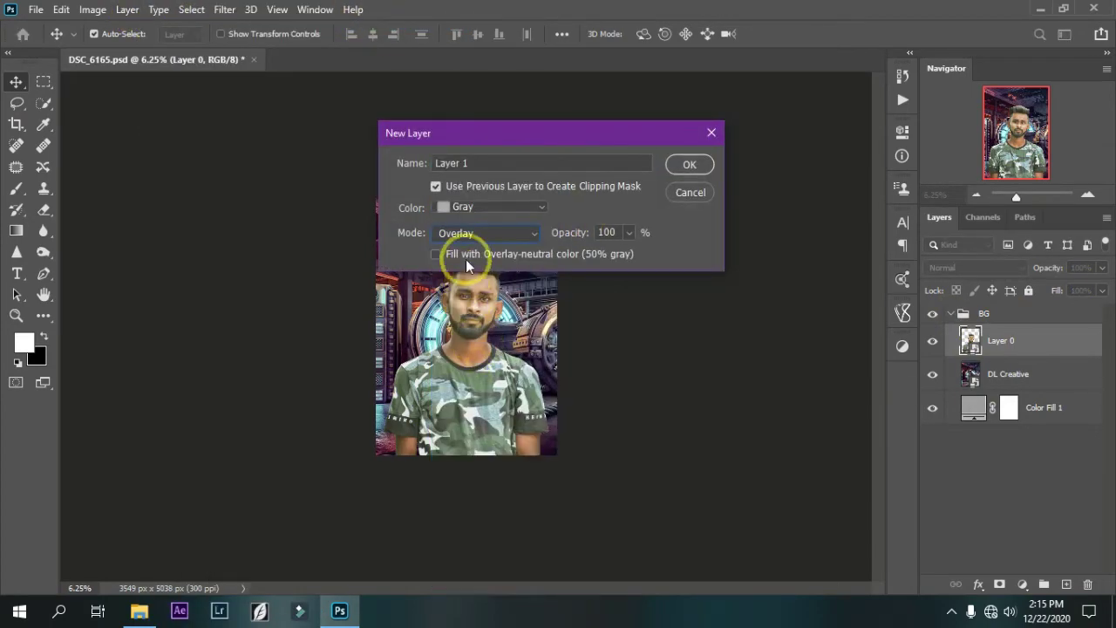
{"action": "left_click", "coordinate": [438, 253]}
{"action": "left_click", "coordinate": [689, 164]}
- Dodge the face and shirt with a 500 px Midtones brush at 31% exposure
{"action": "key", "text": "ctrl+plus"}
{"action": "key", "text": "ctrl+plus"}
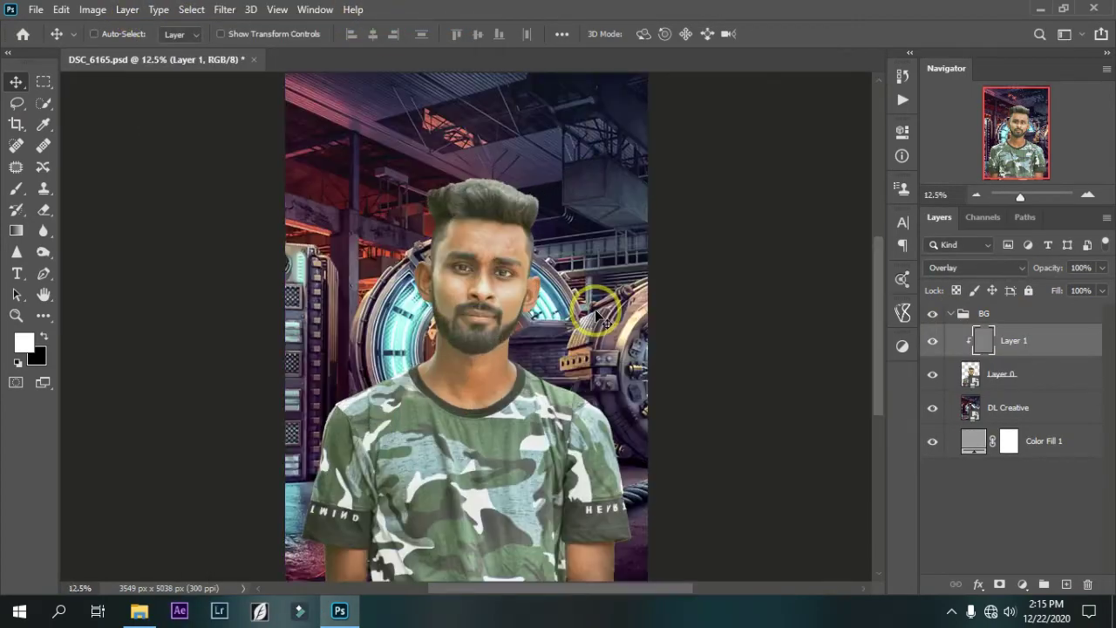
{"action": "key", "text": "ctrl+plus"}
{"action": "left_click", "coordinate": [41, 253]}
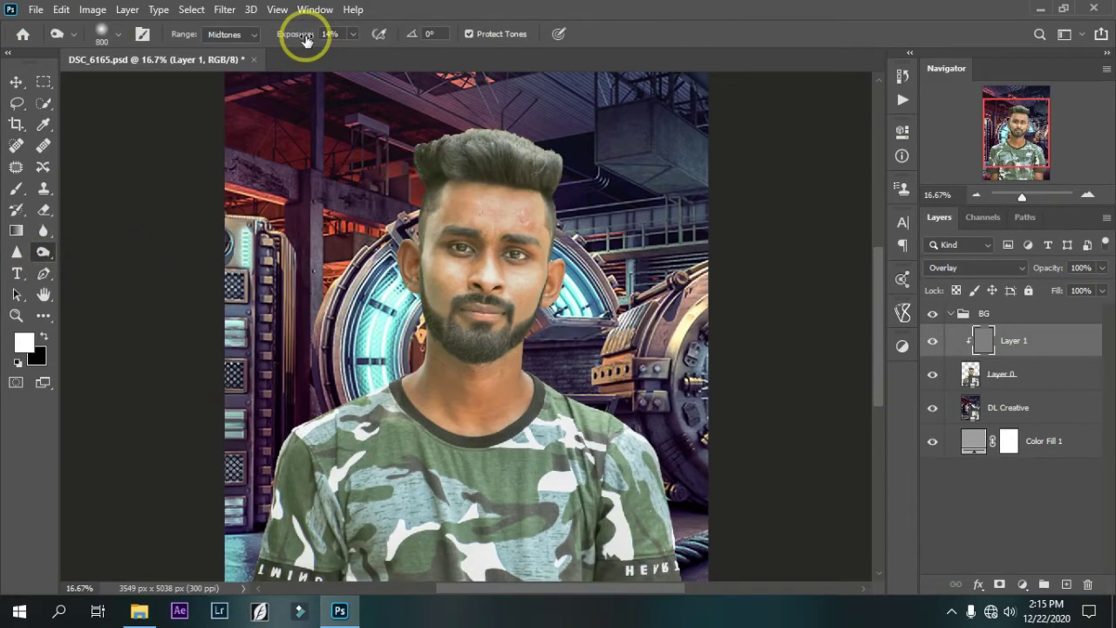
{"action": "key", "text": "ctrl+plus"}
{"action": "key", "text": "ctrl+minus"}
{"action": "key", "text": "ctrl+minus"}
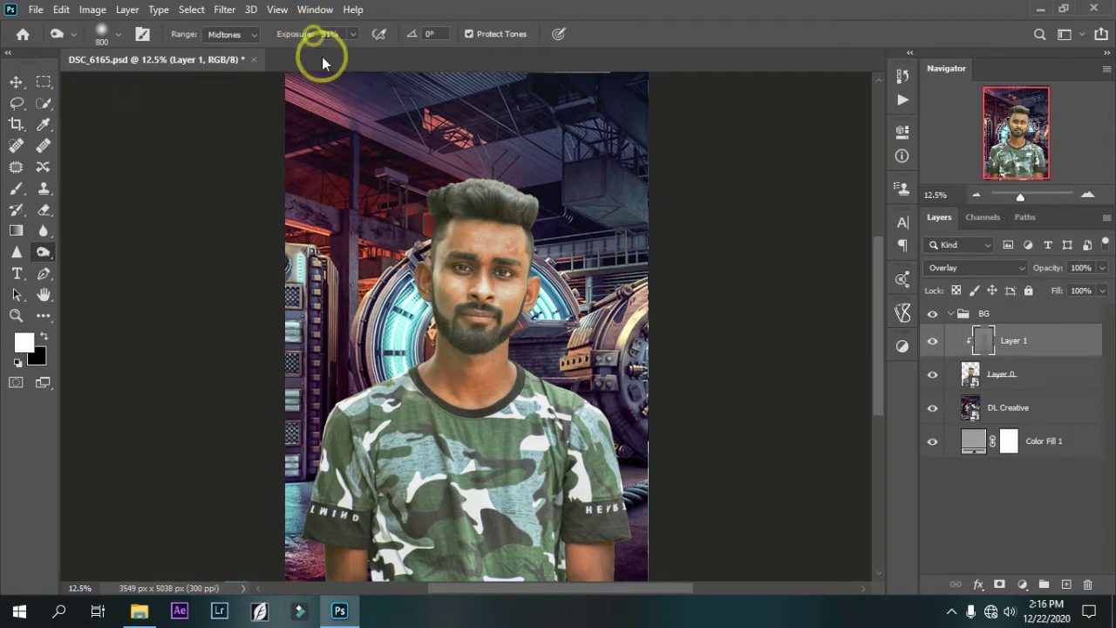
{"action": "scroll", "coordinate": [447, 370], "scroll_direction": "down", "scroll_amount": 3}
{"action": "key", "text": "bracketleft"}
{"action": "key", "text": "bracketleft"}
{"action": "key", "text": "bracketleft"}
{"action": "mouse_move", "coordinate": [323, 348]}
{"action": "left_mouse_down"}
{"action": "mouse_move", "coordinate": [462, 462]}
{"action": "mouse_move", "coordinate": [502, 383]}
{"action": "mouse_move", "coordinate": [628, 449]}
{"action": "mouse_move", "coordinate": [546, 343]}
{"action": "mouse_move", "coordinate": [355, 336]}
{"action": "mouse_move", "coordinate": [412, 362]}
{"action": "mouse_move", "coordinate": [501, 475]}
{"action": "mouse_move", "coordinate": [519, 349]}
{"action": "mouse_move", "coordinate": [464, 122]}
{"action": "mouse_move", "coordinate": [542, 154]}
{"action": "mouse_move", "coordinate": [443, 145]}
{"action": "mouse_move", "coordinate": [445, 250]}
{"action": "mouse_move", "coordinate": [478, 264]}
{"action": "mouse_move", "coordinate": [543, 261]}
{"action": "left_mouse_up"}
{"action": "key", "text": "ctrl+minus"}
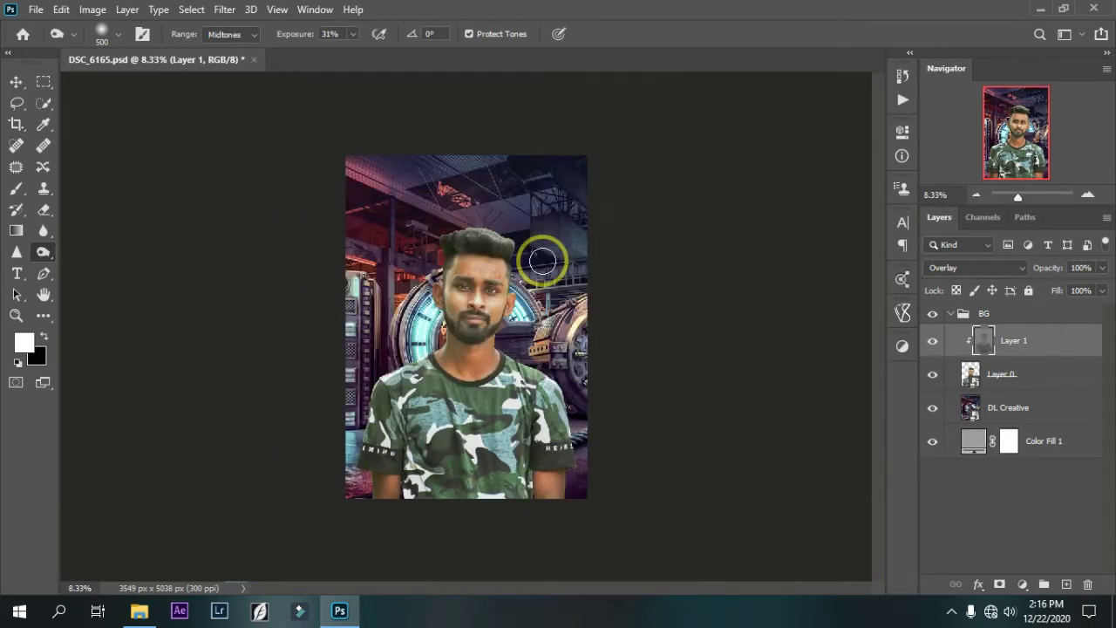
- Add a clipped Selective Color adjustment with Blacks +9 to the portrait
{"action": "left_click", "coordinate": [969, 370]}
{"action": "left_click", "coordinate": [1023, 584]}
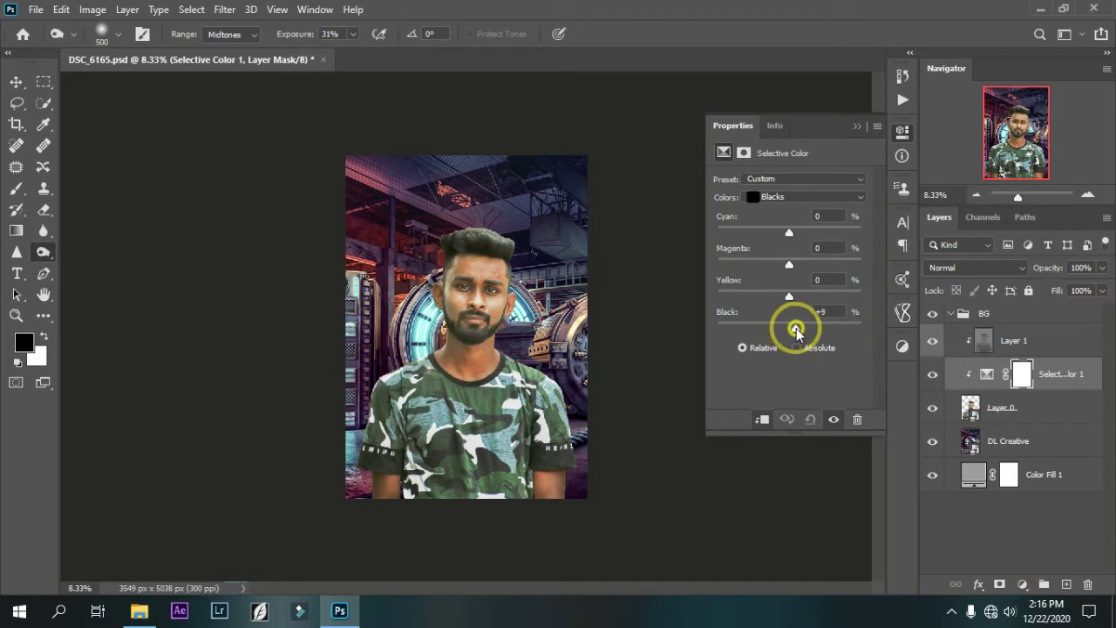
{"action": "left_click", "coordinate": [857, 125]}
- Add a clipped Color Balance: Midtones +9/-4/+6, Shadows +4/-2/+4, Highlights +4/+6/0
{"action": "left_click", "coordinate": [1022, 583]}
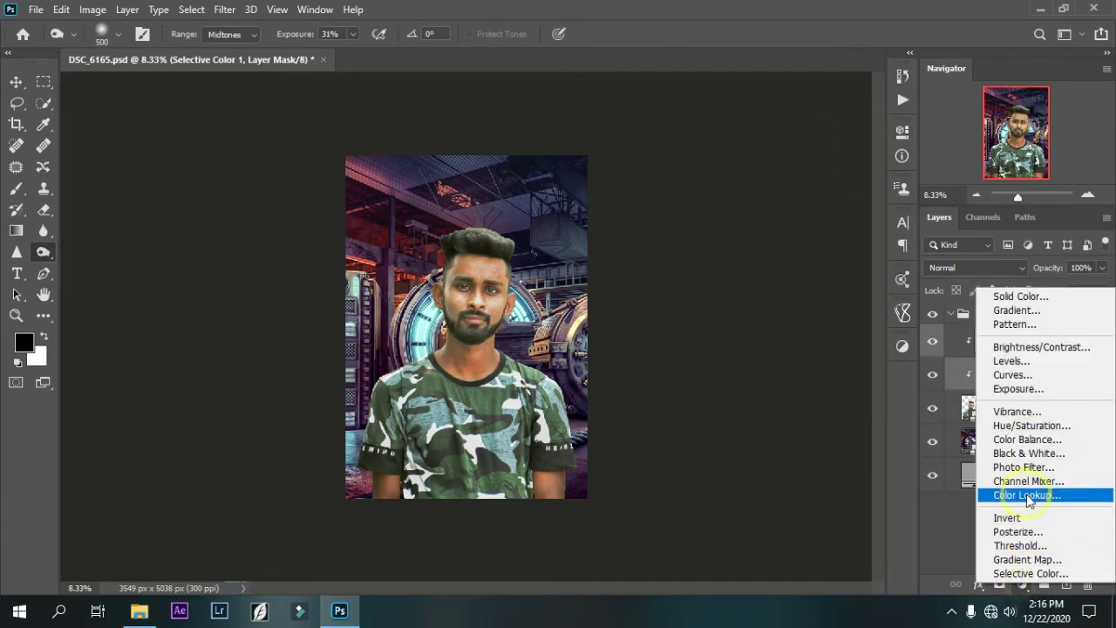
{"action": "left_click", "coordinate": [1033, 446]}
{"action": "left_click_drag", "start_coordinate": [768, 213], "coordinate": [767, 245]}
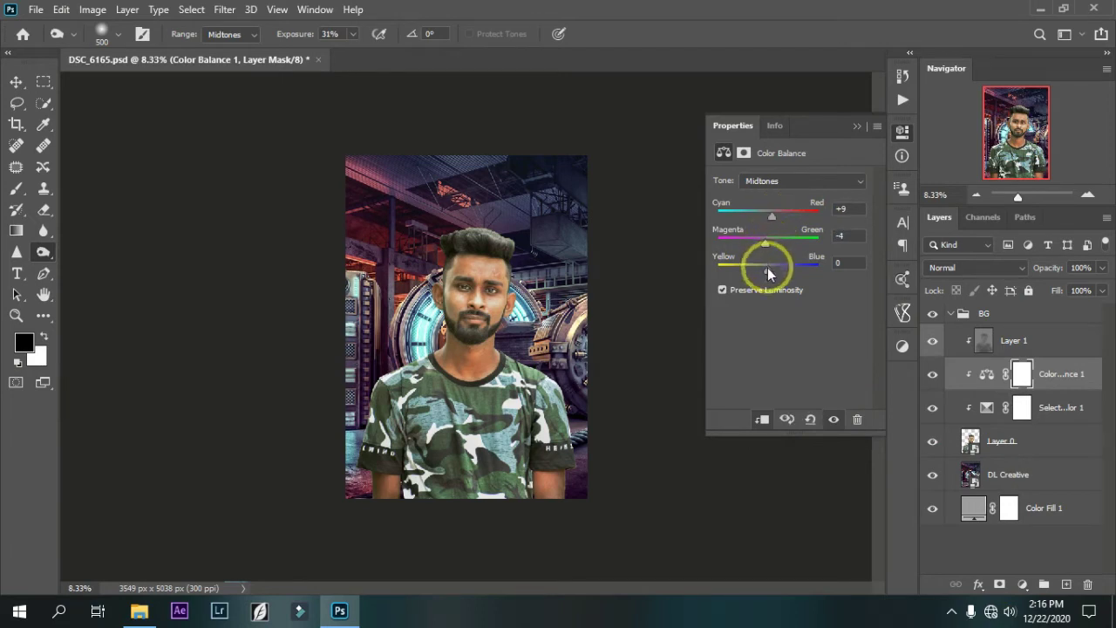
{"action": "left_click", "coordinate": [789, 180]}
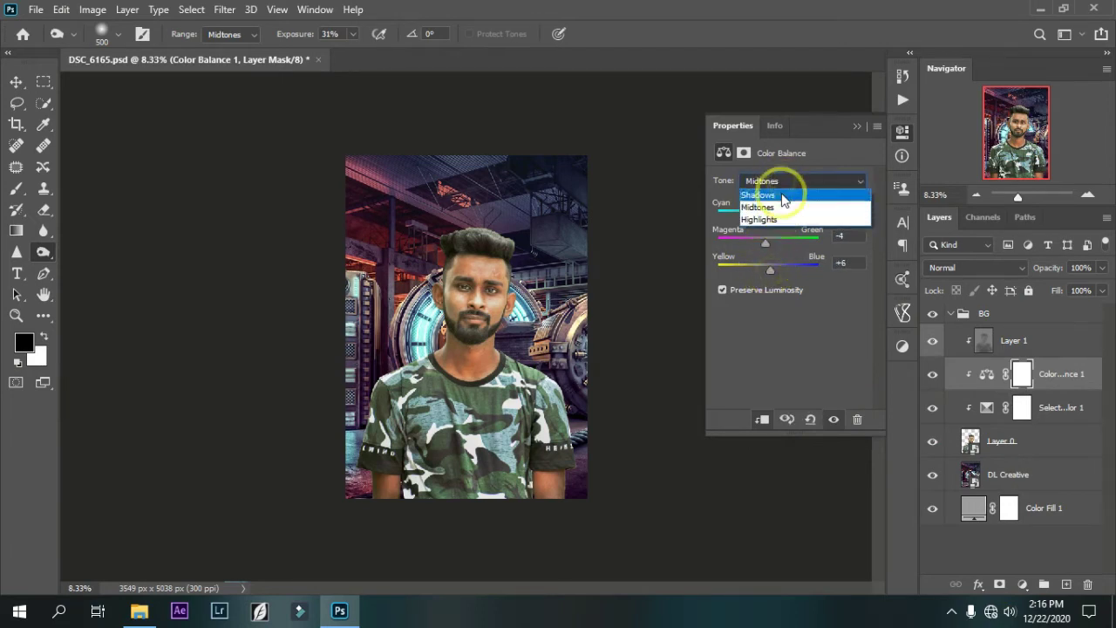
{"action": "left_click_drag", "start_coordinate": [768, 222], "coordinate": [772, 273]}
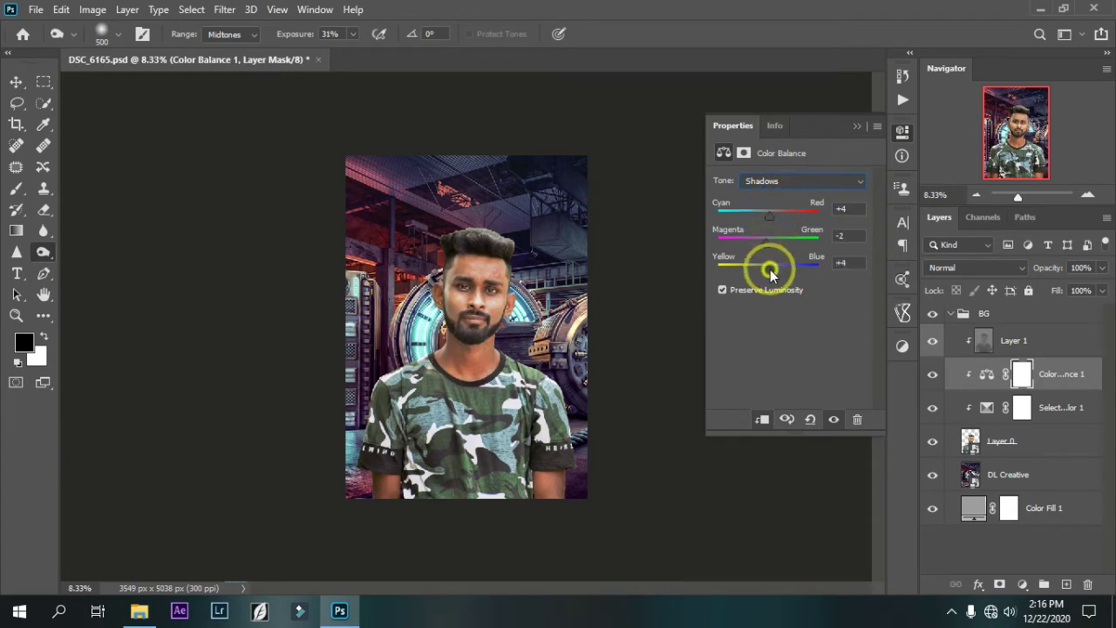
{"action": "left_click", "coordinate": [788, 183]}
{"action": "left_click", "coordinate": [785, 218]}
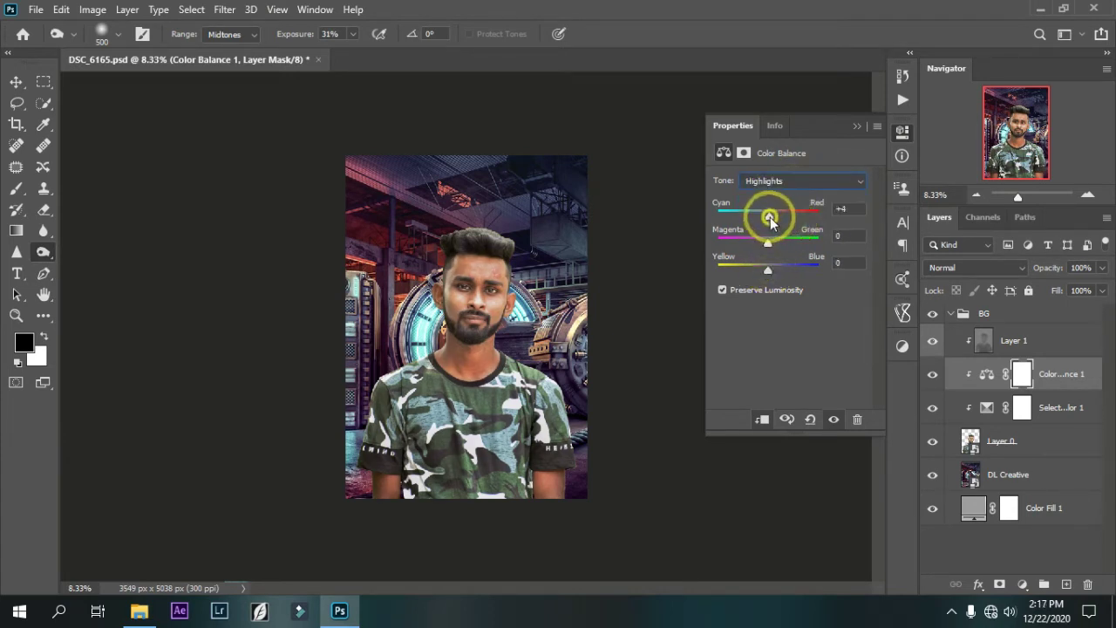
{"action": "left_click_drag", "start_coordinate": [767, 246], "coordinate": [769, 246]}
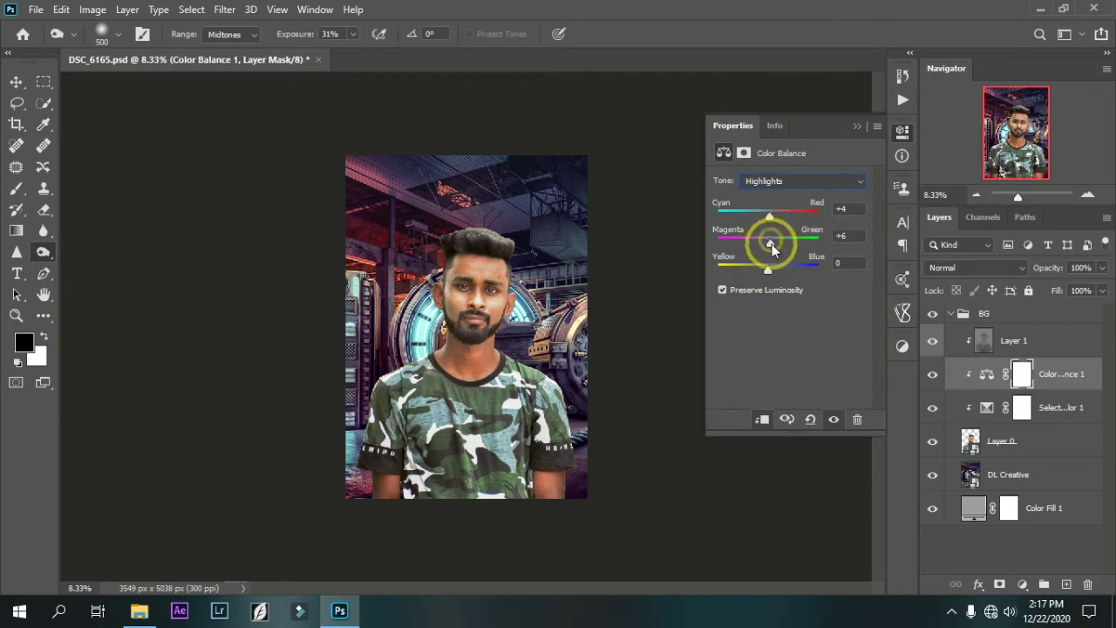
{"action": "left_click", "coordinate": [855, 125]}
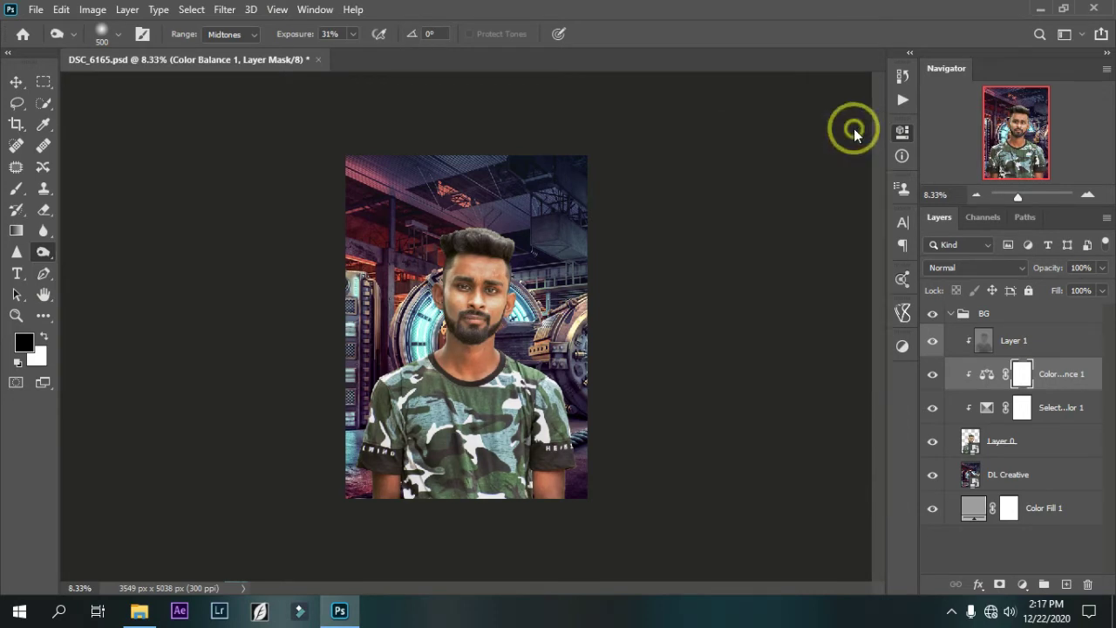
- Toggle the Color Balance layer to compare, then select the DL Creative background layer
{"action": "left_click", "coordinate": [933, 374]}
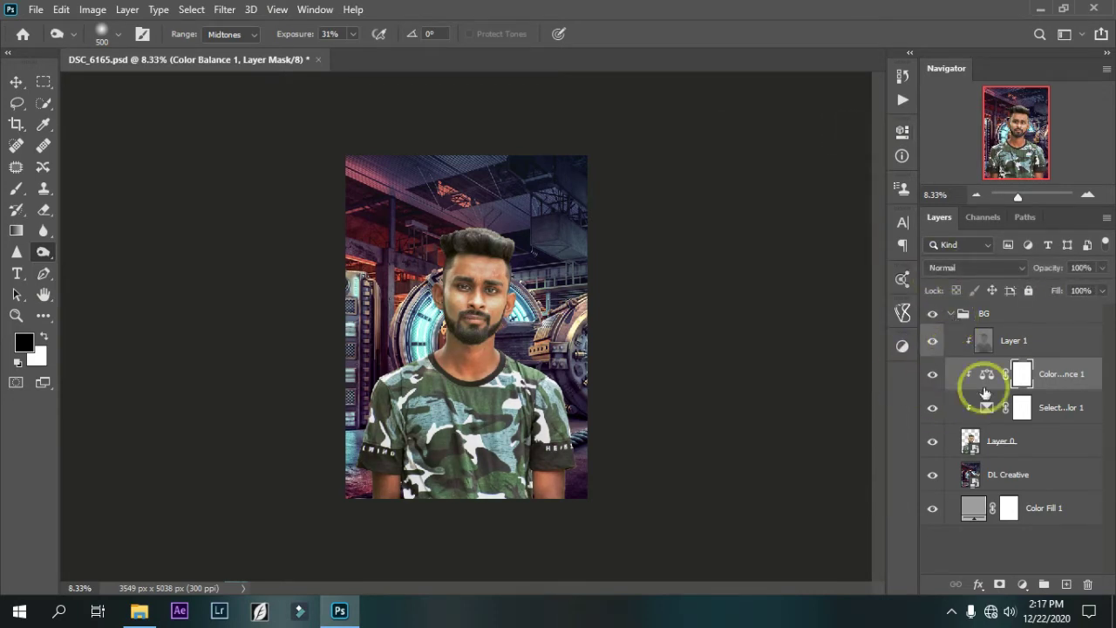
{"action": "left_click", "coordinate": [1016, 482]}
{"action": "left_click", "coordinate": [15, 81]}
- Blur the DL Creative background with a Gaussian Blur smart filter of about 20.8 px
{"action": "left_click", "coordinate": [224, 9]}
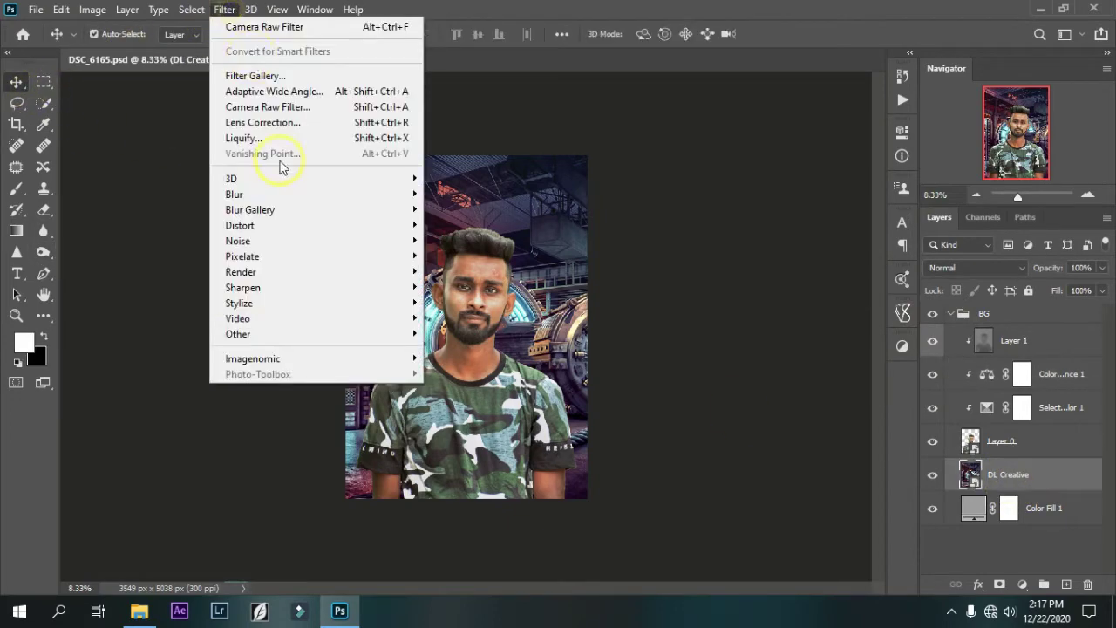
{"action": "left_click", "coordinate": [457, 256]}
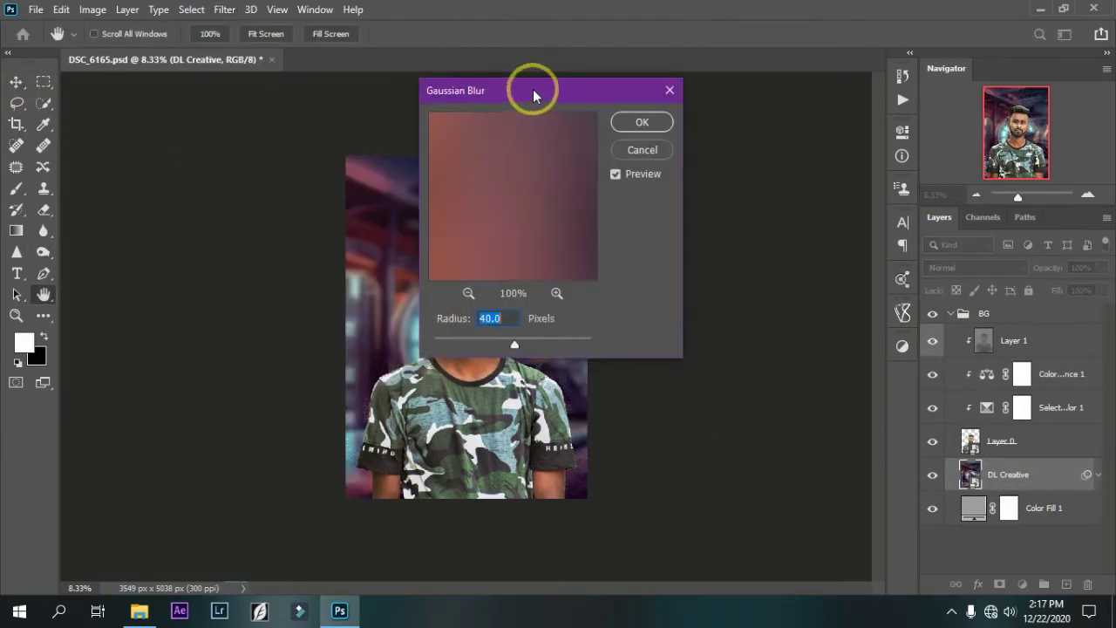
{"action": "left_click_drag", "start_coordinate": [531, 93], "coordinate": [768, 113]}
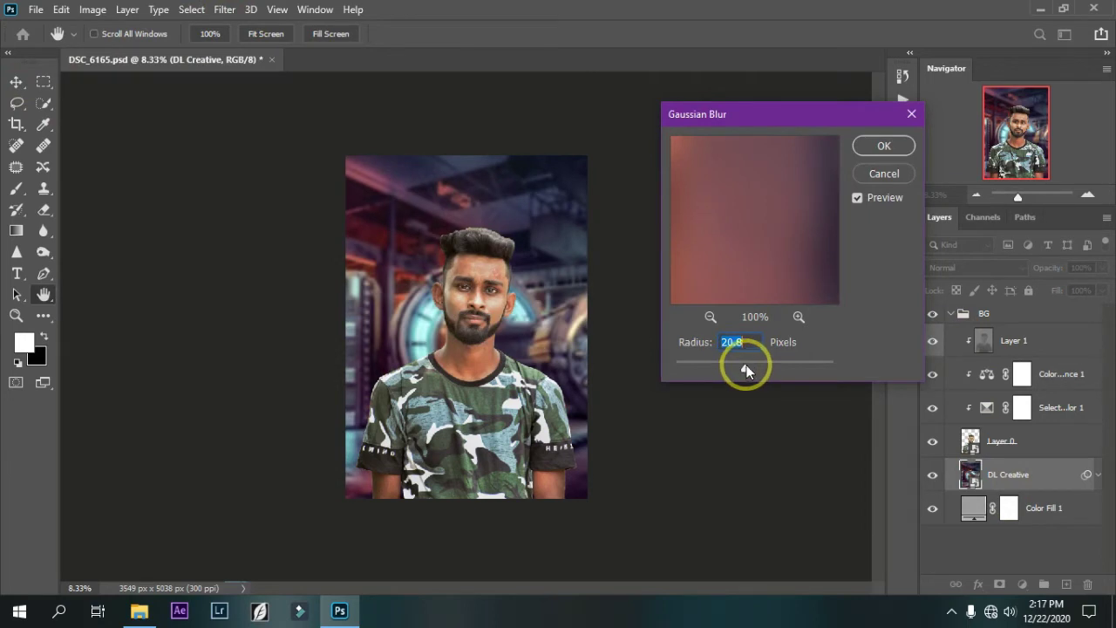
{"action": "left_click", "coordinate": [883, 146]}
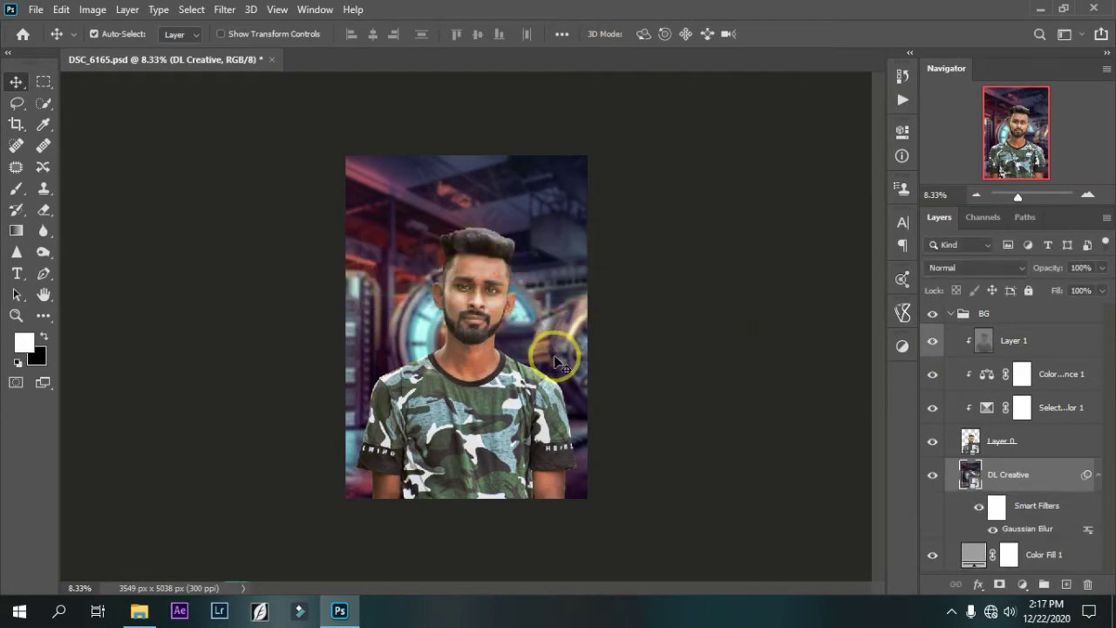
{"action": "key", "text": "ctrl+plus"}
- Collapse BG, add a new Layer 2 above it, zoom to the eyes and set up a hard round brush
{"action": "key", "text": "ctrl+plus"}
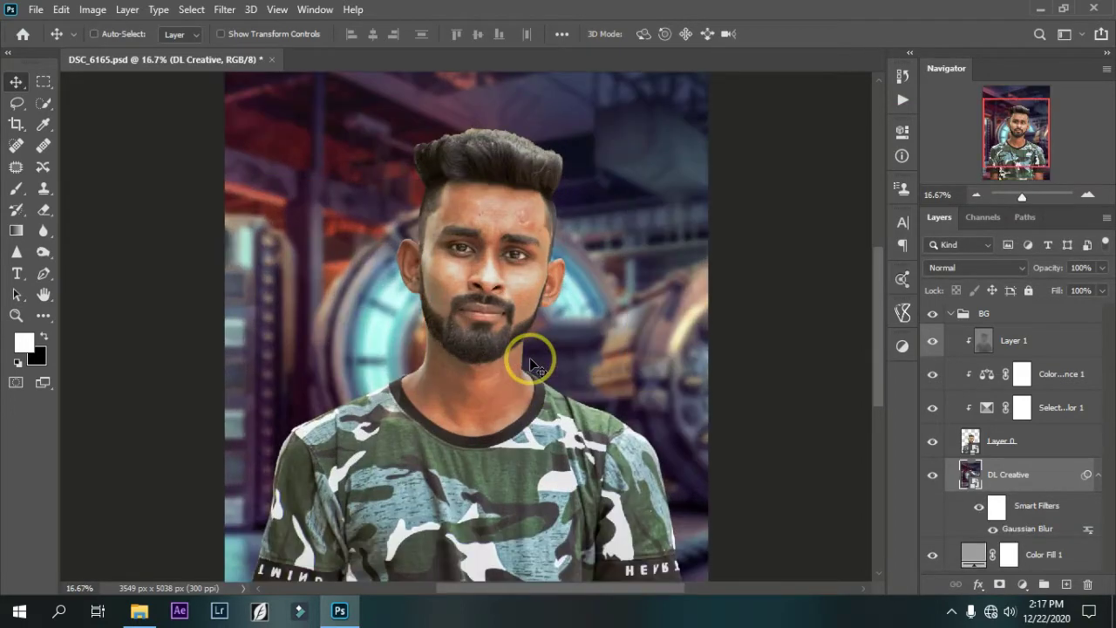
{"action": "key", "text": "ctrl+plus"}
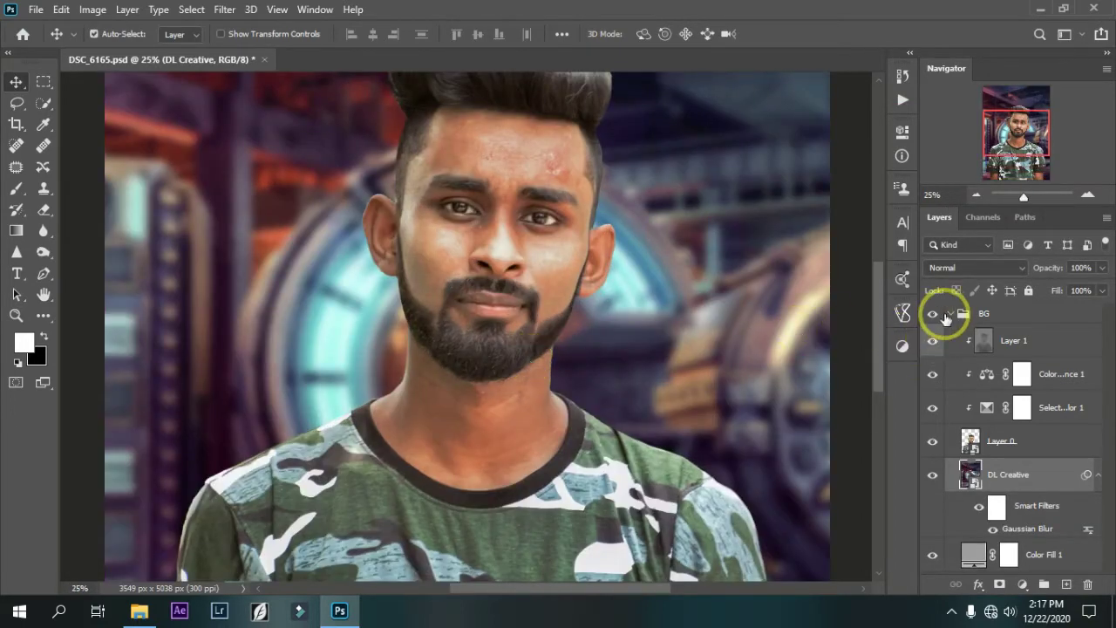
{"action": "left_click", "coordinate": [948, 314]}
{"action": "left_click", "coordinate": [973, 315]}
{"action": "left_click", "coordinate": [1064, 585]}
{"action": "key", "text": "ctrl+plus"}
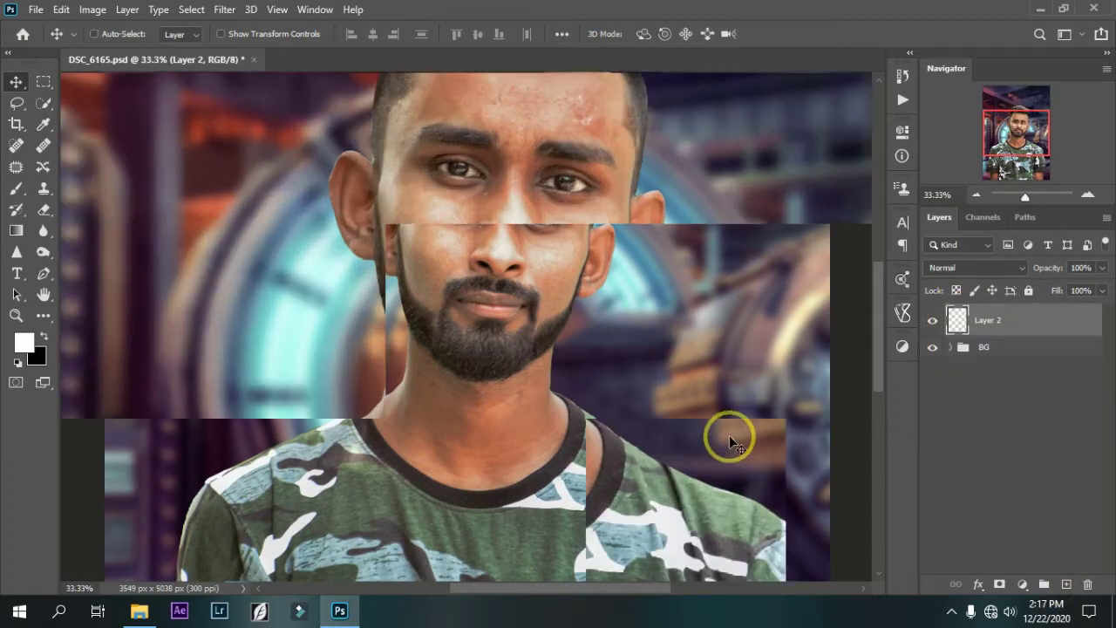
{"action": "key", "text": "ctrl+plus"}
{"action": "key", "text": "ctrl+plus"}
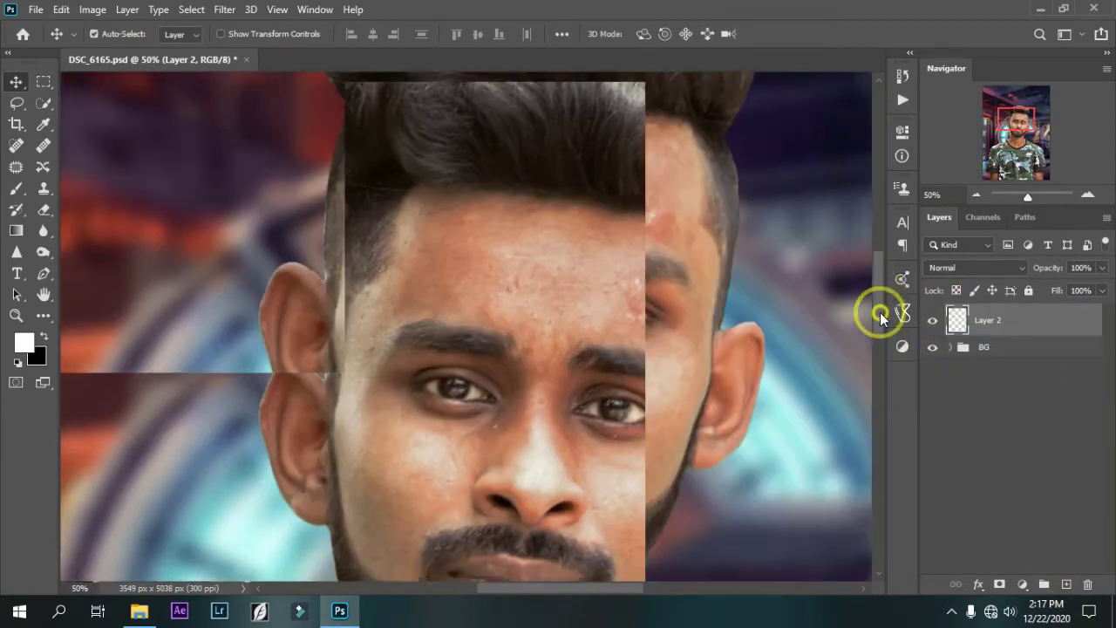
{"action": "key", "text": "ctrl+plus"}
{"action": "key", "text": "ctrl+plus"}
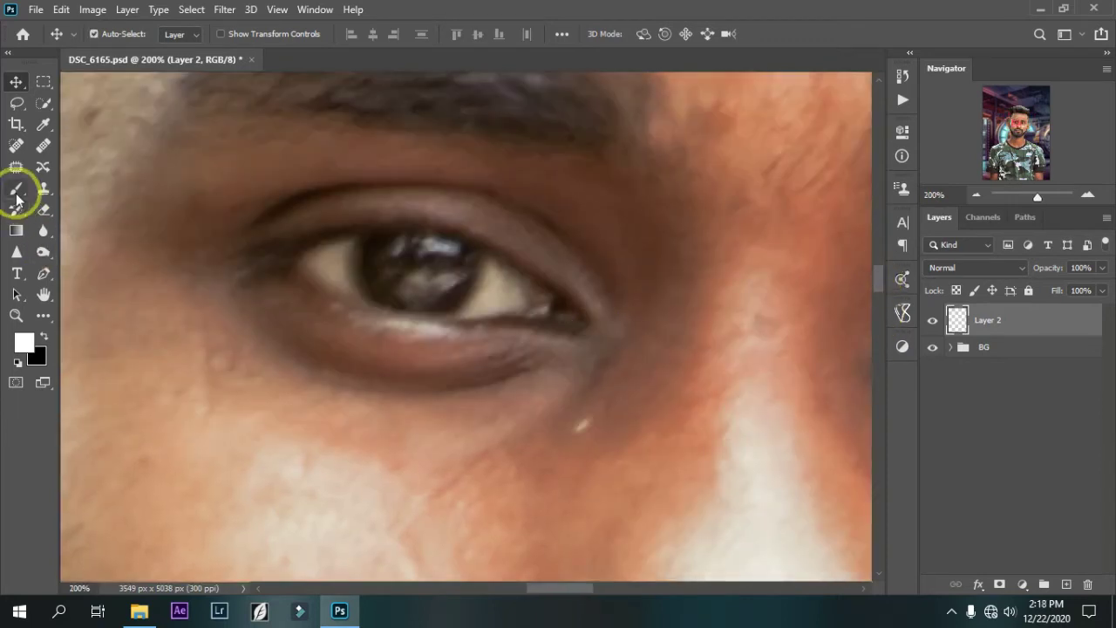
{"action": "left_click", "coordinate": [16, 190]}
{"action": "right_click", "coordinate": [291, 242]}
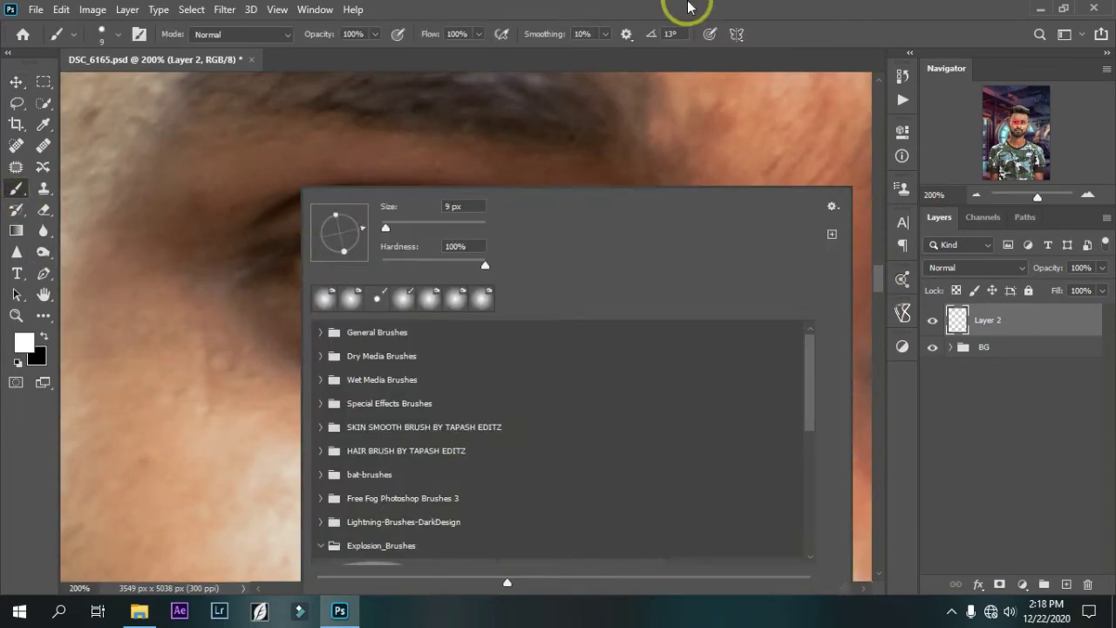
{"action": "left_click_drag", "start_coordinate": [448, 264], "coordinate": [514, 275]}
{"action": "key", "text": "Return"}
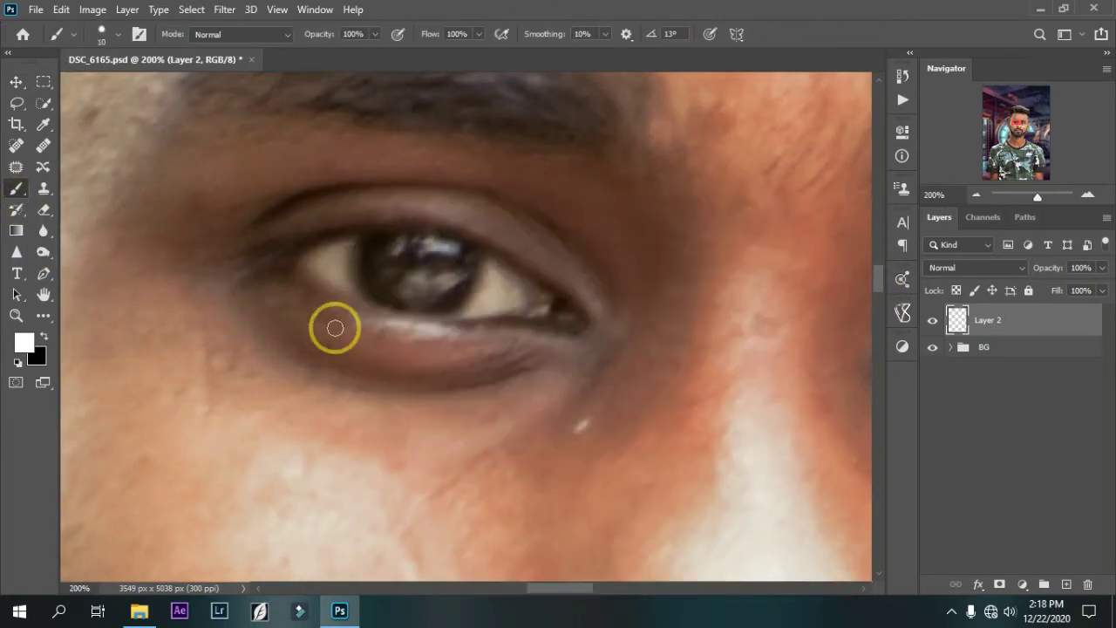
- Paint both eyes solid white, switching brush sizes between 20, 15 and 9
{"action": "left_click_drag", "start_coordinate": [299, 263], "coordinate": [552, 305]}
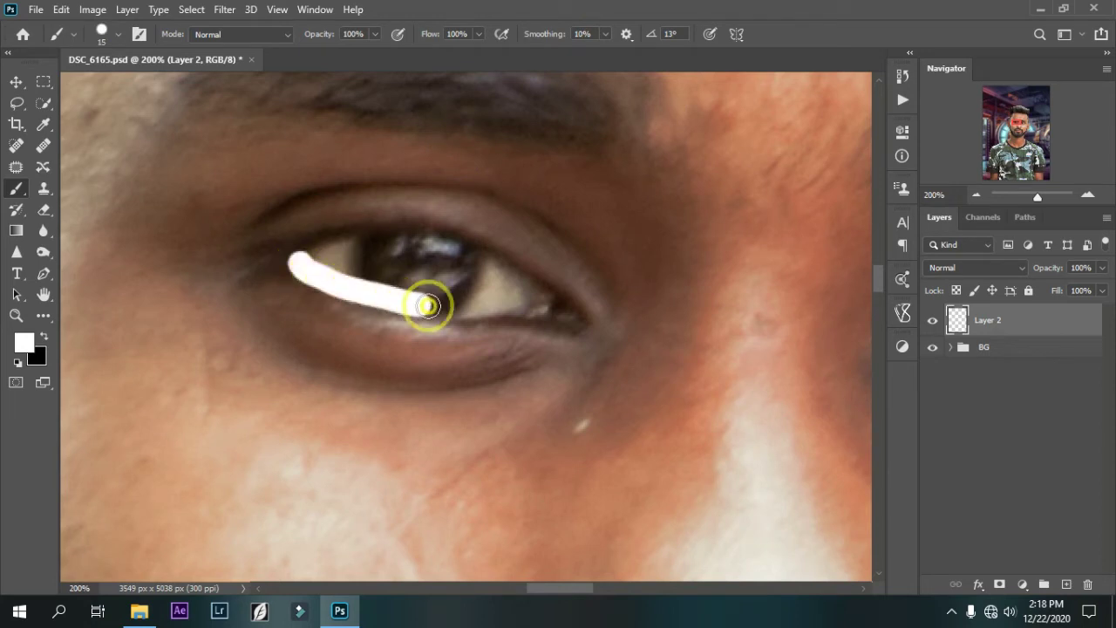
{"action": "mouse_move", "coordinate": [304, 257]}
{"action": "left_mouse_down"}
{"action": "mouse_move", "coordinate": [527, 284]}
{"action": "mouse_move", "coordinate": [398, 244]}
{"action": "mouse_move", "coordinate": [305, 256]}
{"action": "mouse_move", "coordinate": [456, 271]}
{"action": "mouse_move", "coordinate": [349, 273]}
{"action": "mouse_move", "coordinate": [461, 294]}
{"action": "left_mouse_up"}
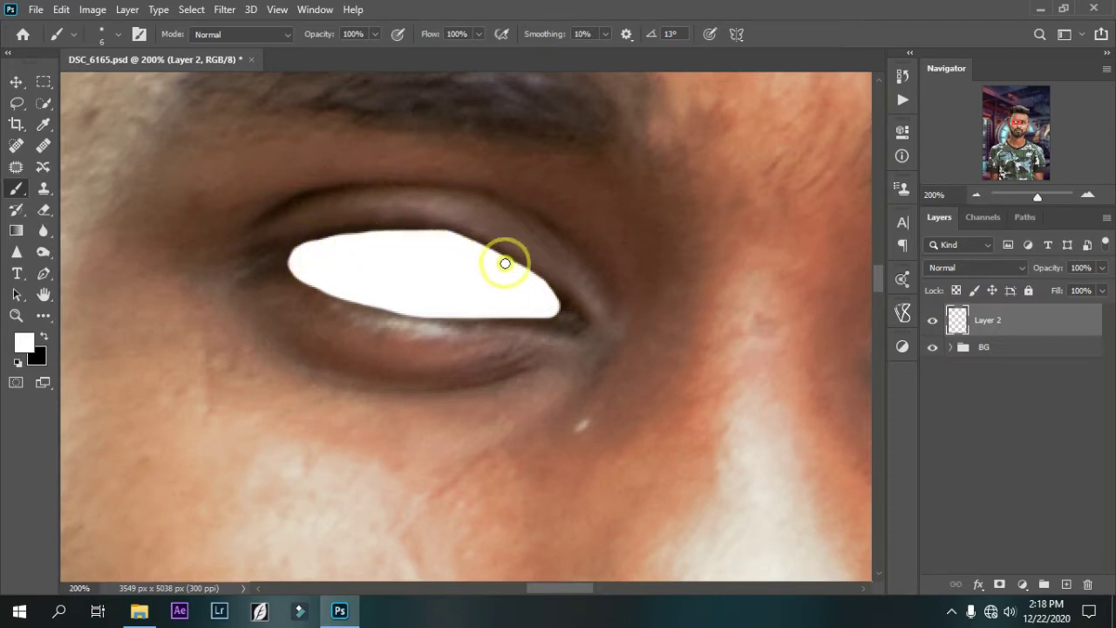
{"action": "mouse_move", "coordinate": [561, 587]}
{"action": "left_mouse_down"}
{"action": "mouse_move", "coordinate": [642, 588]}
{"action": "mouse_move", "coordinate": [612, 588]}
{"action": "left_mouse_up"}
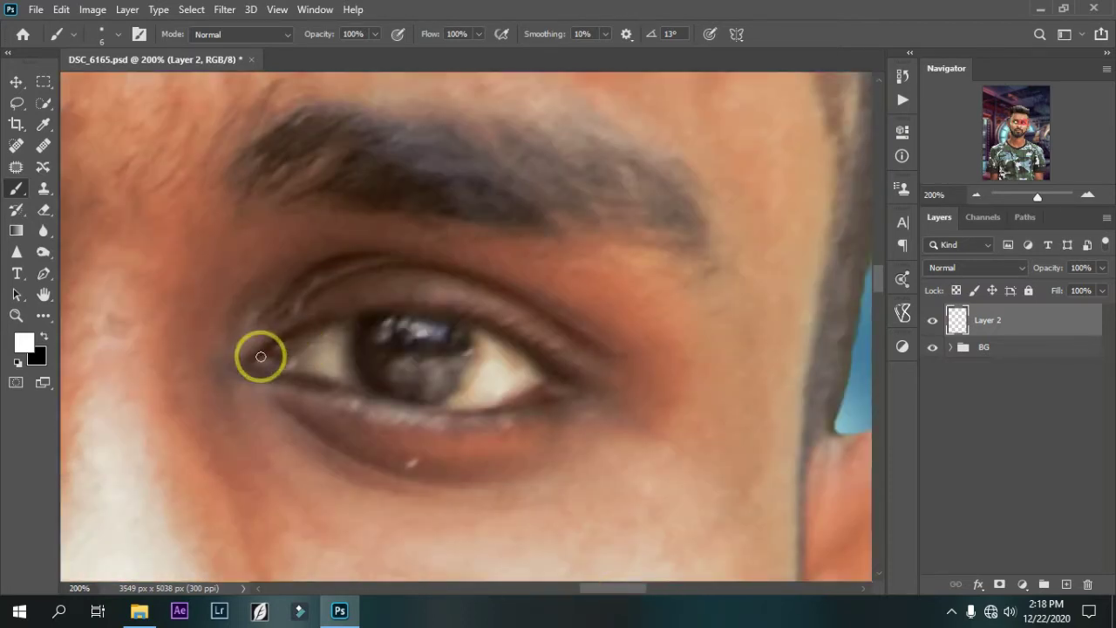
{"action": "mouse_move", "coordinate": [260, 363]}
{"action": "left_mouse_down"}
{"action": "mouse_move", "coordinate": [326, 374]}
{"action": "mouse_move", "coordinate": [269, 357]}
{"action": "mouse_move", "coordinate": [316, 335]}
{"action": "left_mouse_up"}
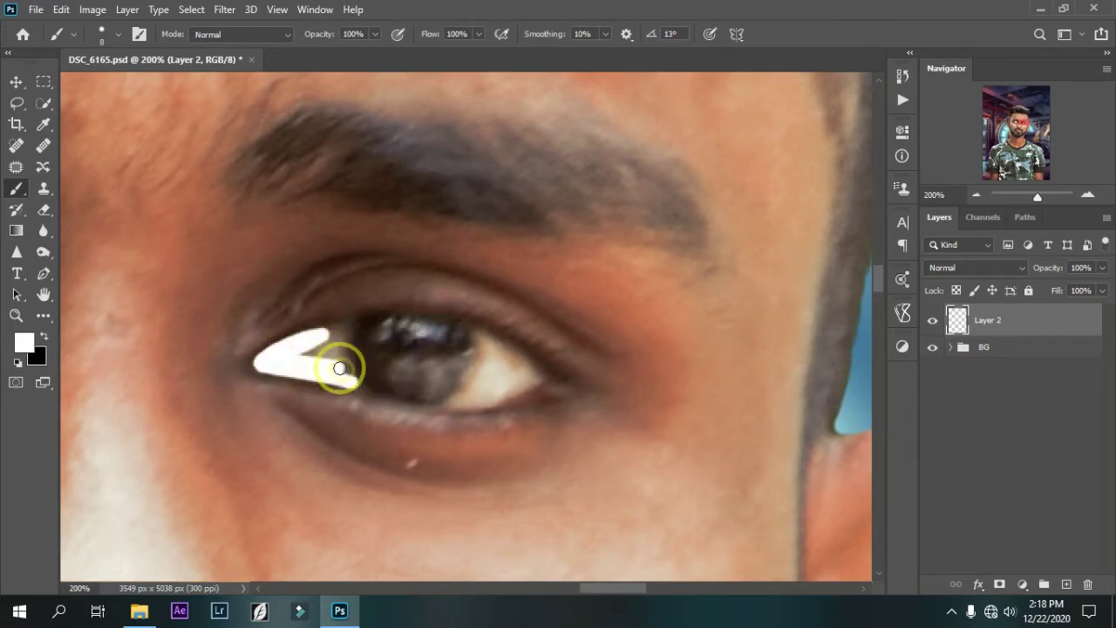
{"action": "key", "text": "bracketright"}
{"action": "key", "text": "bracketright"}
{"action": "key", "text": "bracketright"}
{"action": "mouse_move", "coordinate": [299, 350]}
{"action": "left_mouse_down"}
{"action": "mouse_move", "coordinate": [391, 330]}
{"action": "mouse_move", "coordinate": [533, 375]}
{"action": "mouse_move", "coordinate": [411, 391]}
{"action": "mouse_move", "coordinate": [311, 368]}
{"action": "mouse_move", "coordinate": [428, 365]}
{"action": "mouse_move", "coordinate": [340, 354]}
{"action": "left_mouse_up"}
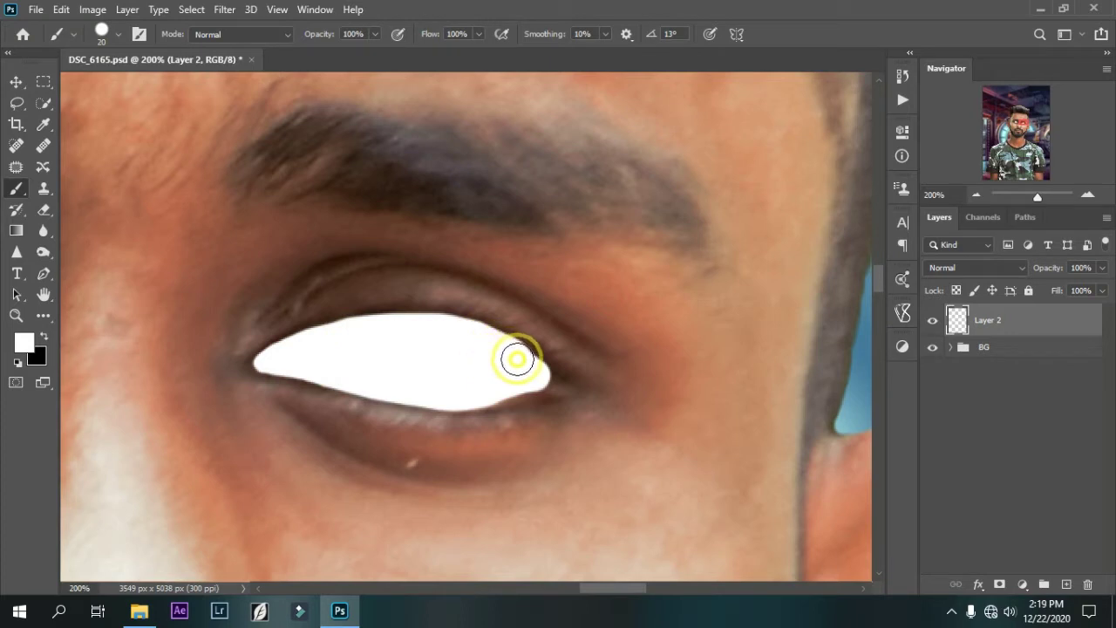
{"action": "key", "text": "bracketleft"}
{"action": "mouse_move", "coordinate": [397, 322]}
{"action": "left_mouse_down"}
{"action": "mouse_move", "coordinate": [334, 331]}
{"action": "mouse_move", "coordinate": [274, 362]}
{"action": "mouse_move", "coordinate": [512, 382]}
{"action": "left_mouse_up"}
{"action": "key", "text": "bracketleft"}
{"action": "key", "text": "bracketleft"}
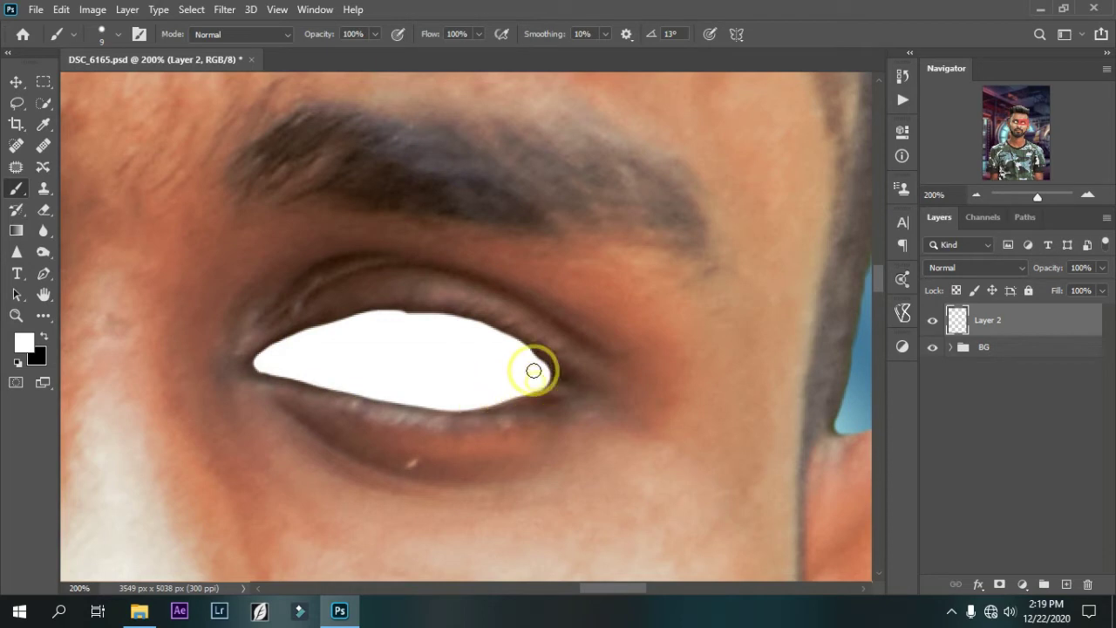
{"action": "left_click_drag", "start_coordinate": [532, 359], "coordinate": [400, 329]}
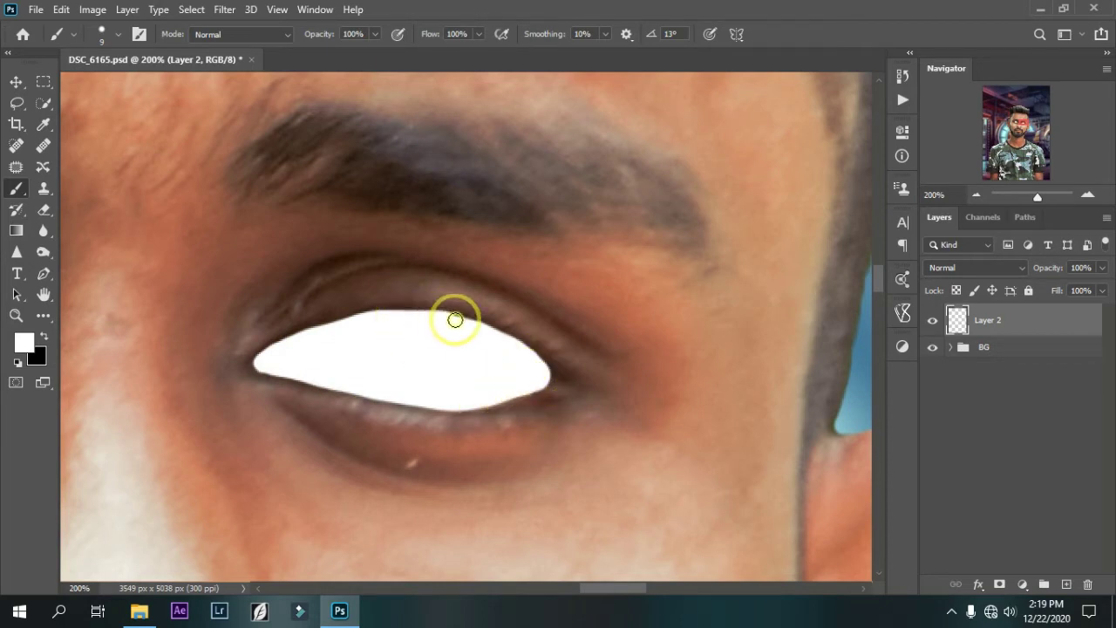
{"action": "key", "text": "ctrl+minus"}
{"action": "key", "text": "ctrl+minus"}
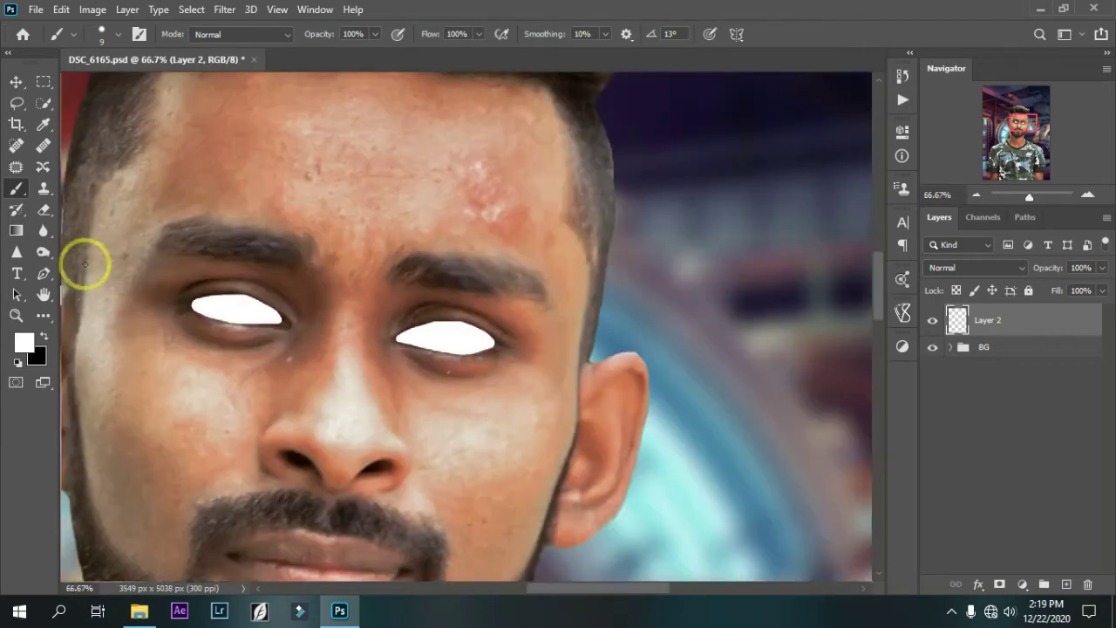
- Soften the white eyes with a 5-pixel Gaussian Blur
{"action": "key", "text": "v"}
{"action": "left_click", "coordinate": [224, 8]}
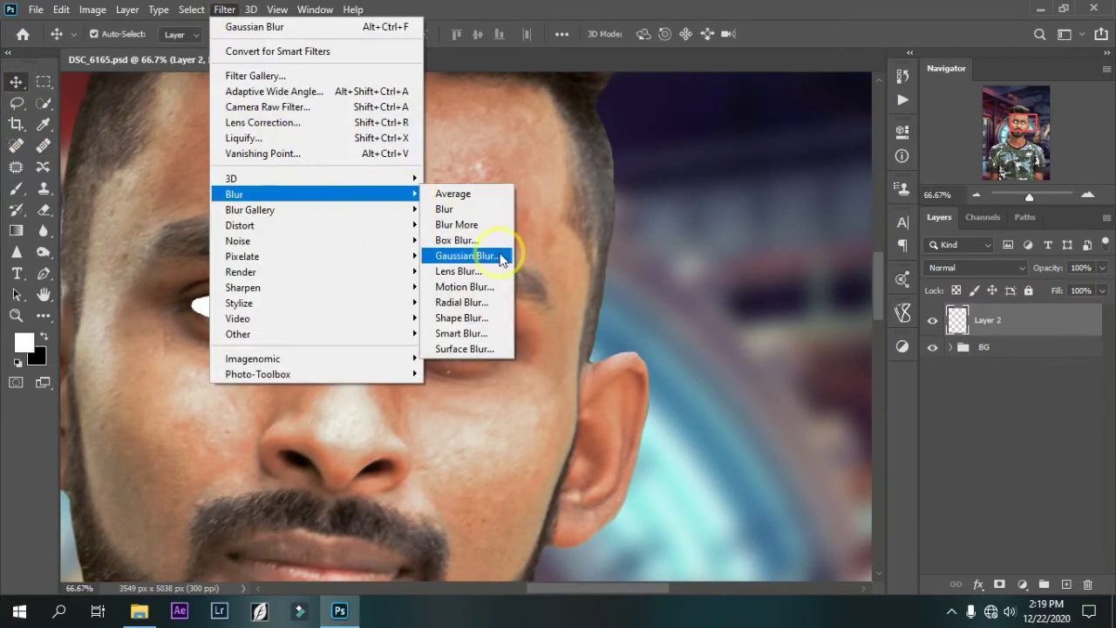
{"action": "left_click", "coordinate": [488, 253]}
{"action": "type", "text": "5"}
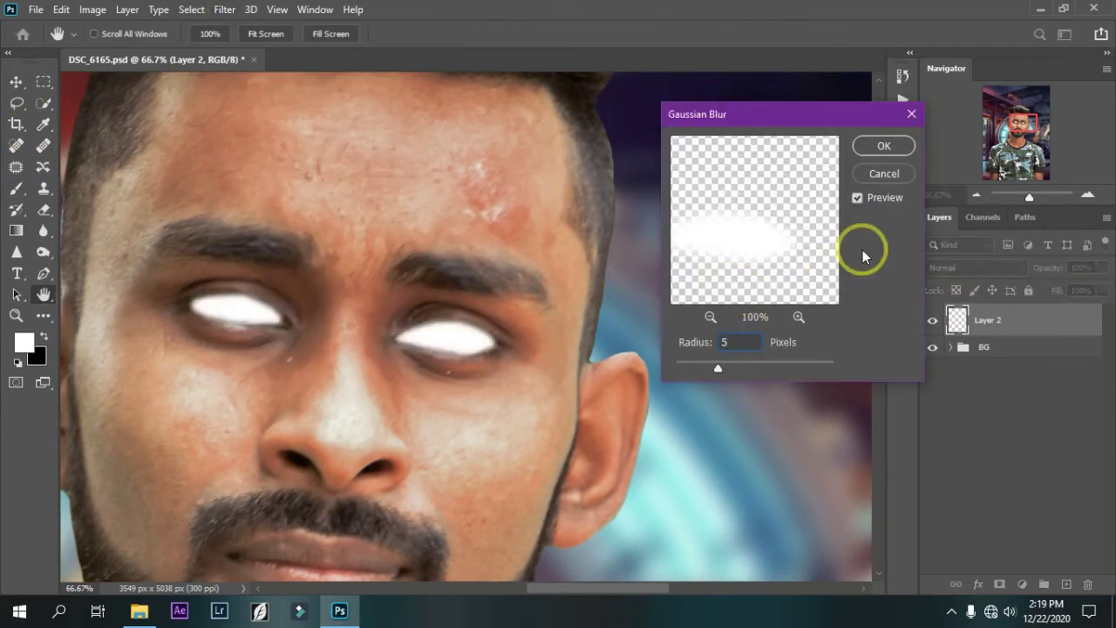
{"action": "left_click", "coordinate": [883, 146]}
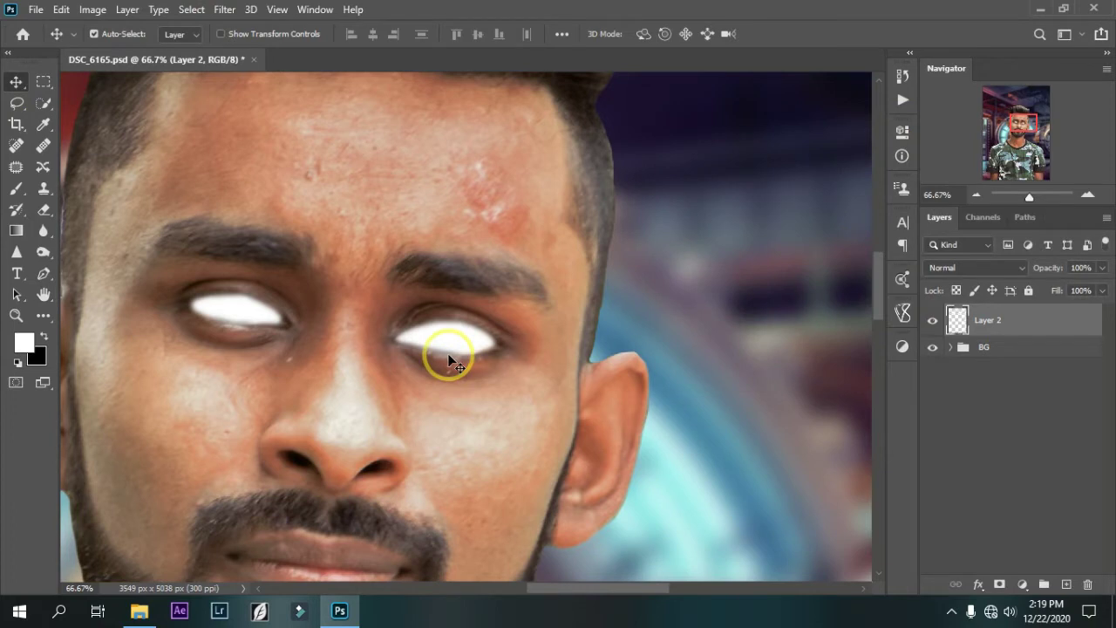
- Duplicate the eyes layer, load the eye shapes as a selection, and pick light blue
{"action": "key", "text": "ctrl"}
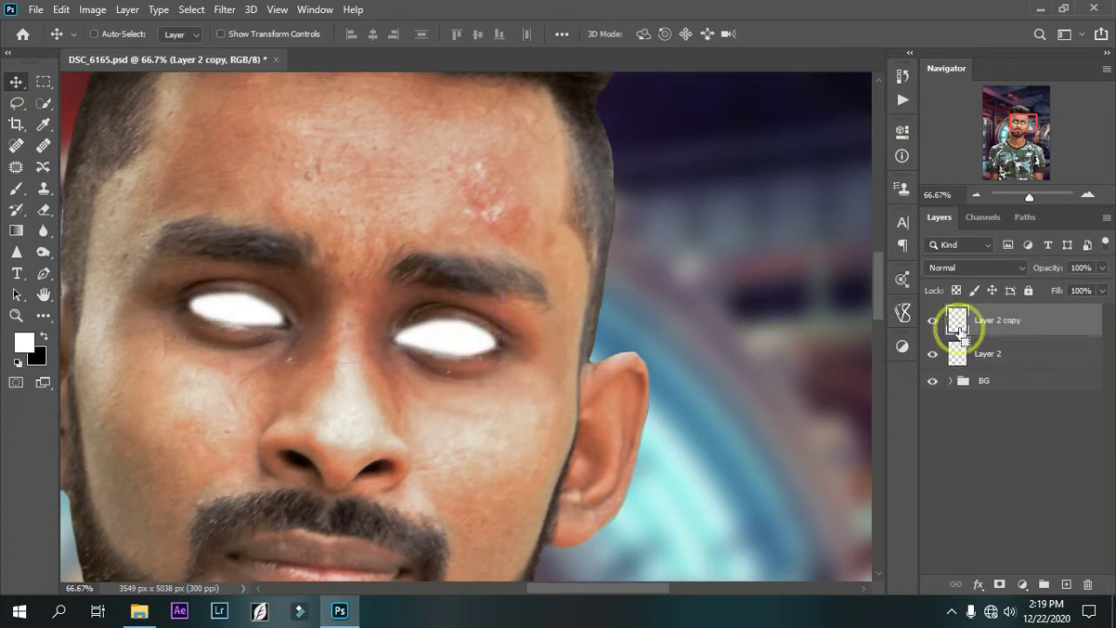
{"action": "left_click", "coordinate": [959, 330], "text": "ctrl"}
{"action": "left_click", "coordinate": [23, 343]}
{"action": "left_click", "coordinate": [567, 227]}
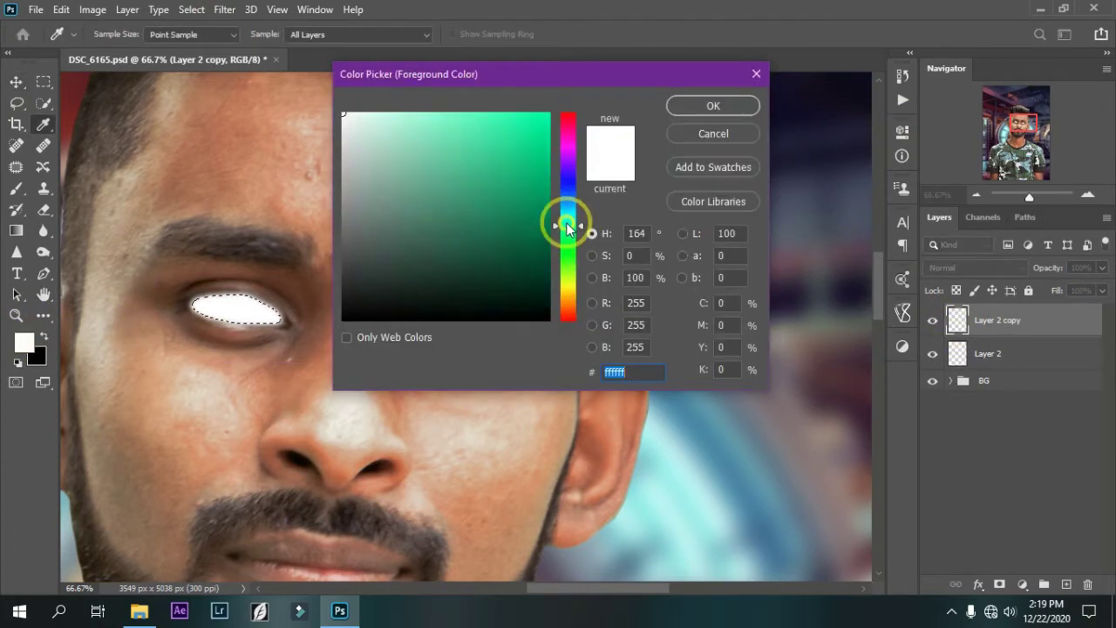
{"action": "left_click_drag", "start_coordinate": [567, 227], "coordinate": [567, 207]}
{"action": "left_click", "coordinate": [526, 114]}
{"action": "left_click", "coordinate": [713, 105]}
- Set the copy layer to Linear Dodge (Add) and ready a 90 px brush for the blue glow
{"action": "key", "text": "v"}
{"action": "left_click", "coordinate": [963, 267]}
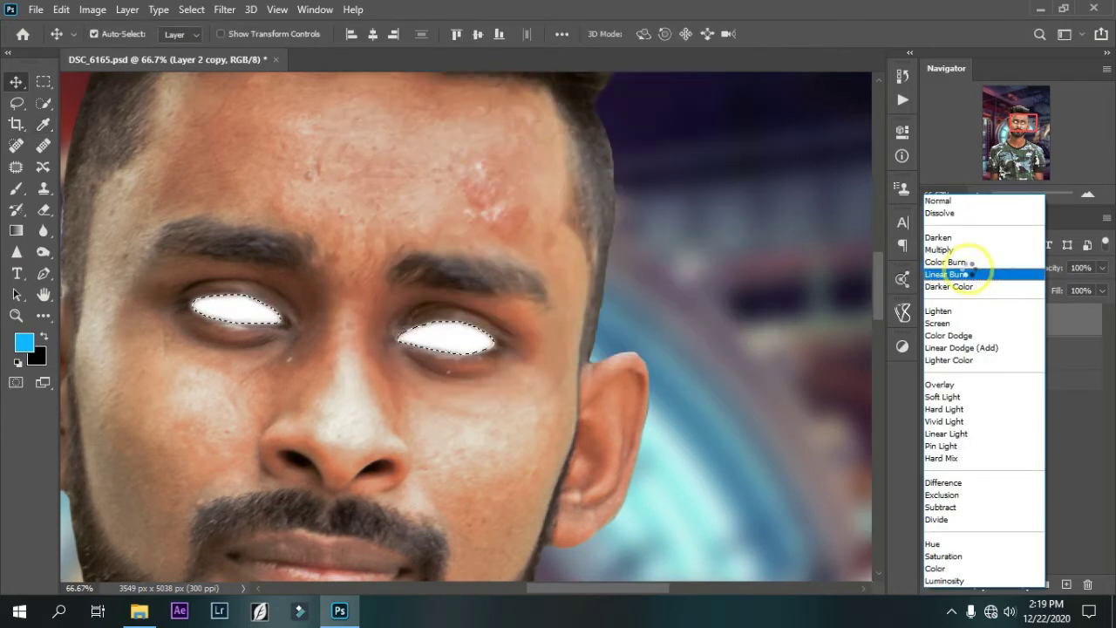
{"action": "left_click", "coordinate": [961, 347]}
{"action": "left_click", "coordinate": [16, 188]}
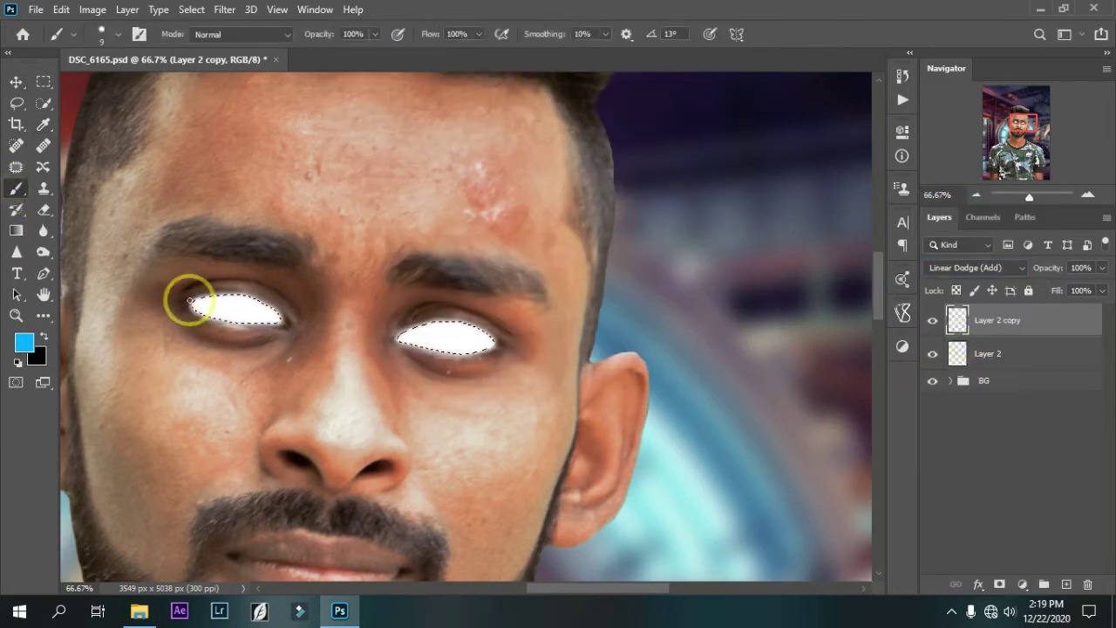
{"action": "key", "text": "bracketright"}
{"action": "key", "text": "bracketright"}
{"action": "key", "text": "bracketright"}
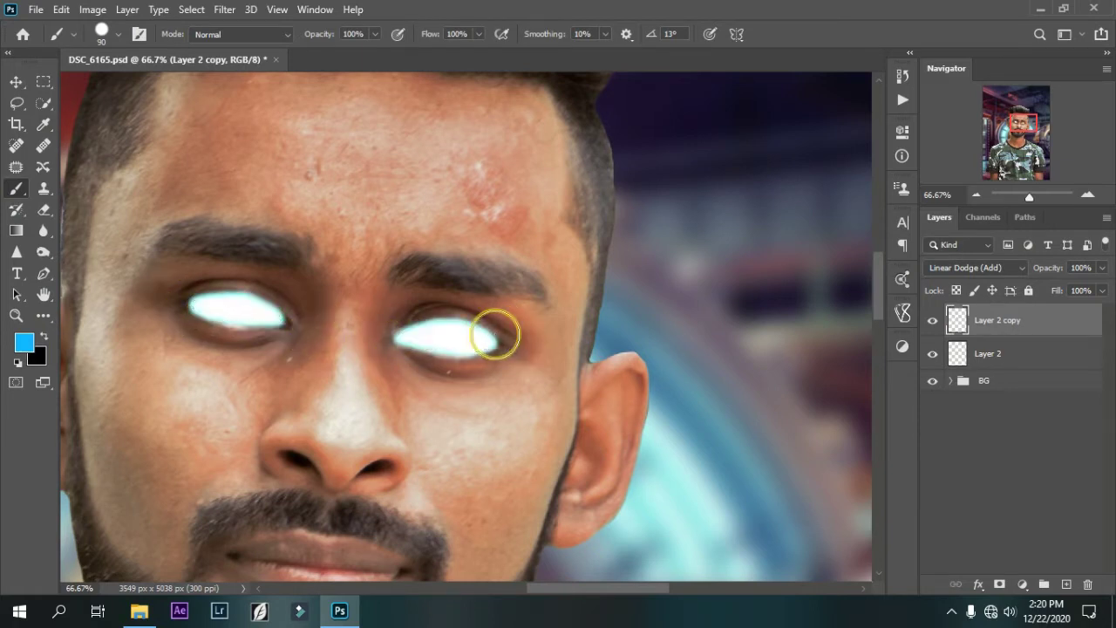
- Gaussian-blur the blue eye layer at 15 px and keep it on Linear Dodge (Add)
{"action": "left_click", "coordinate": [932, 353]}
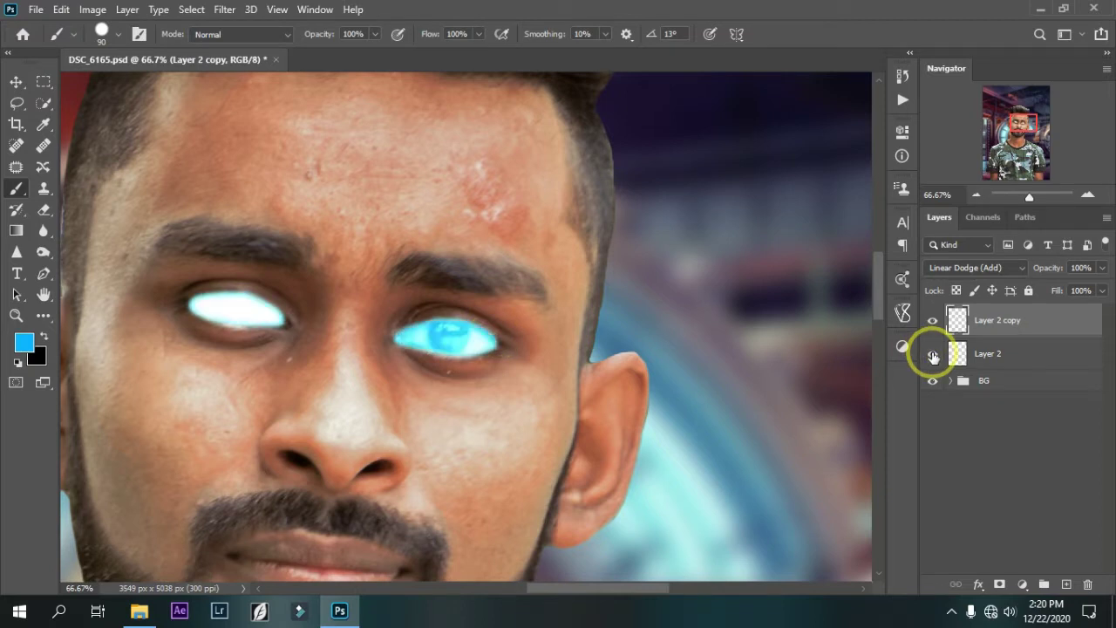
{"action": "left_click", "coordinate": [931, 353]}
{"action": "left_click", "coordinate": [225, 10]}
{"action": "mouse_move", "coordinate": [261, 194]}
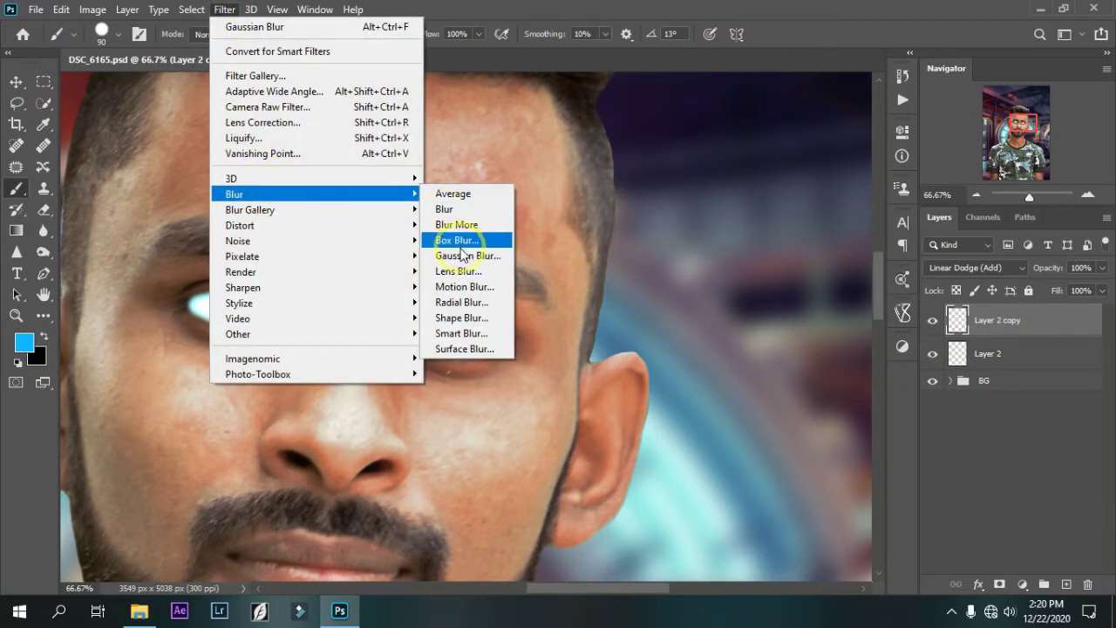
{"action": "left_click", "coordinate": [461, 255]}
{"action": "type", "text": "15"}
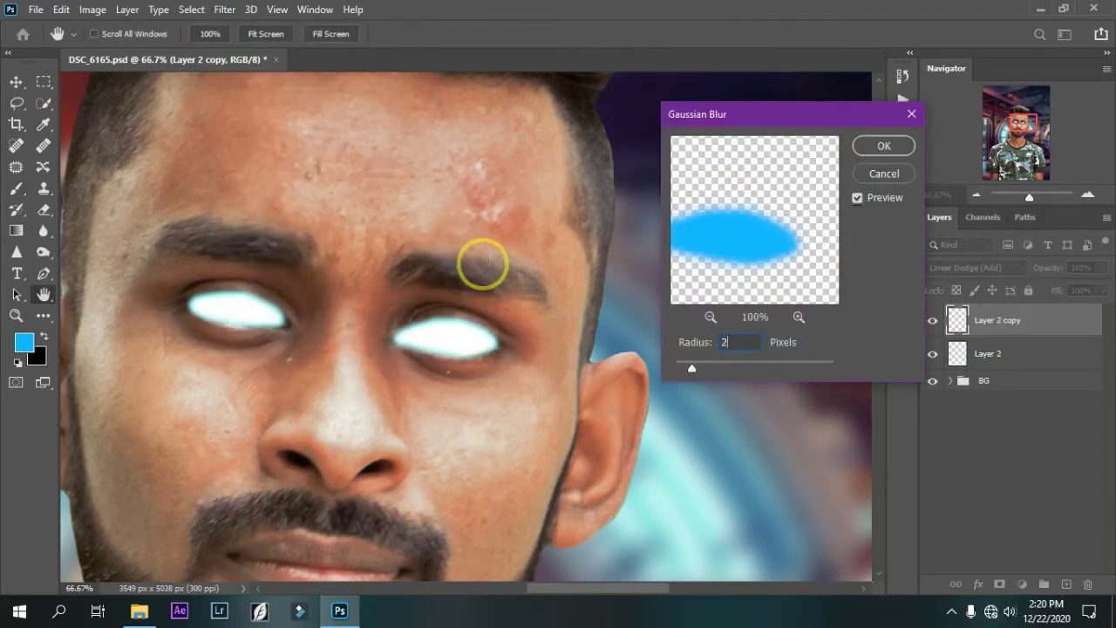
{"action": "key", "text": "Return"}
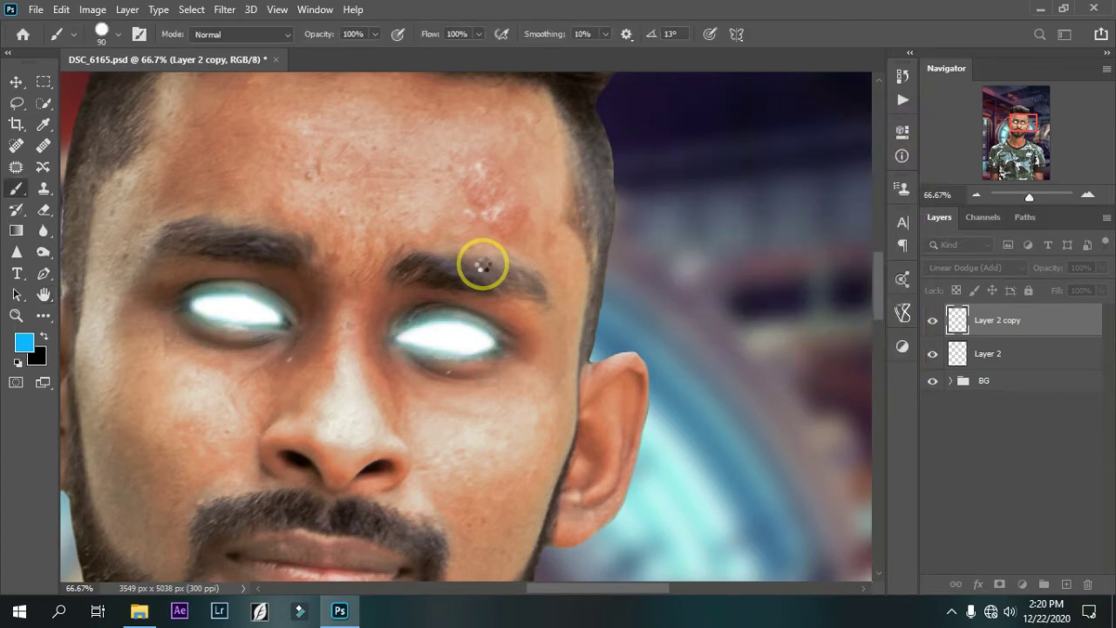
{"action": "left_click", "coordinate": [948, 267]}
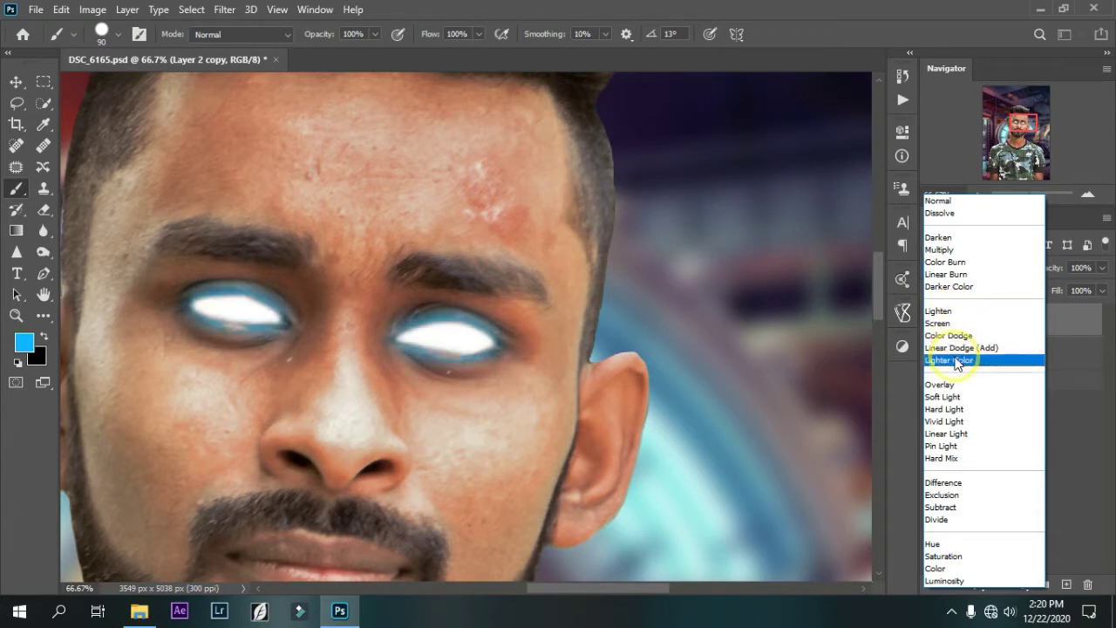
{"action": "left_click", "coordinate": [959, 348]}
- Duplicate the blurred glow layer and Gaussian-blur the copy at 40 px
{"action": "key", "text": "ctrl+j"}
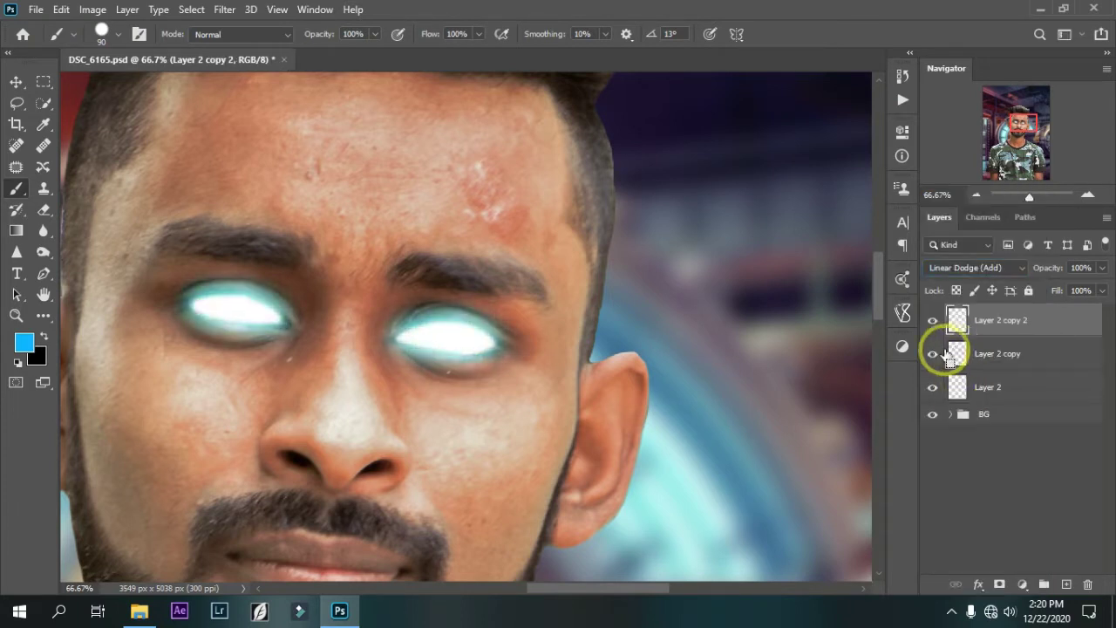
{"action": "key", "text": "h"}
{"action": "left_click", "coordinate": [225, 9]}
{"action": "mouse_move", "coordinate": [234, 193]}
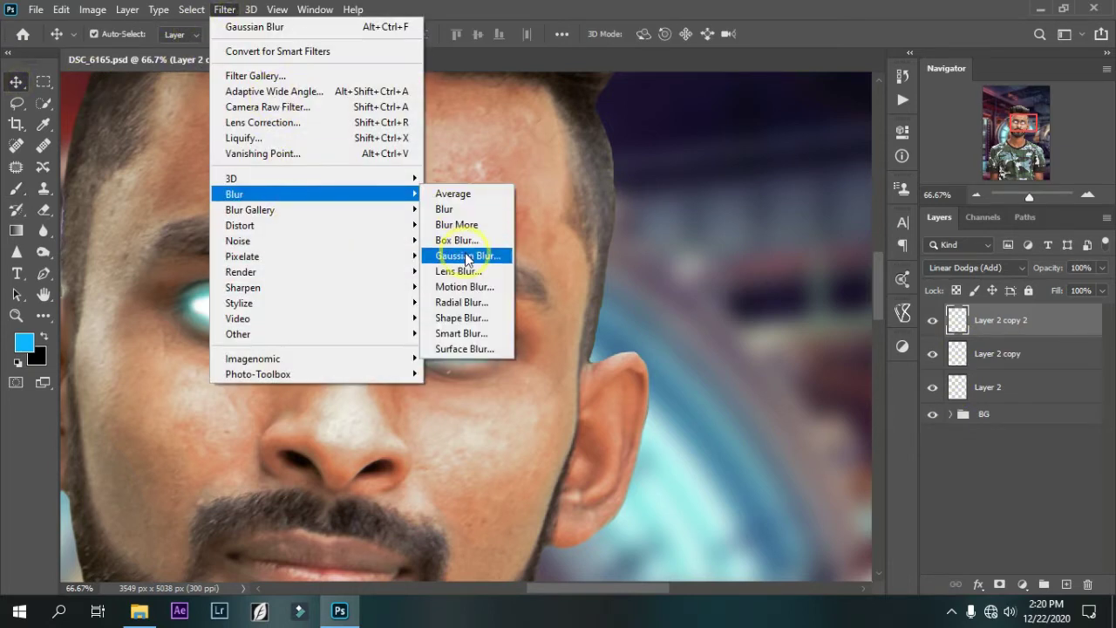
{"action": "left_click", "coordinate": [465, 253]}
{"action": "type", "text": "0"}
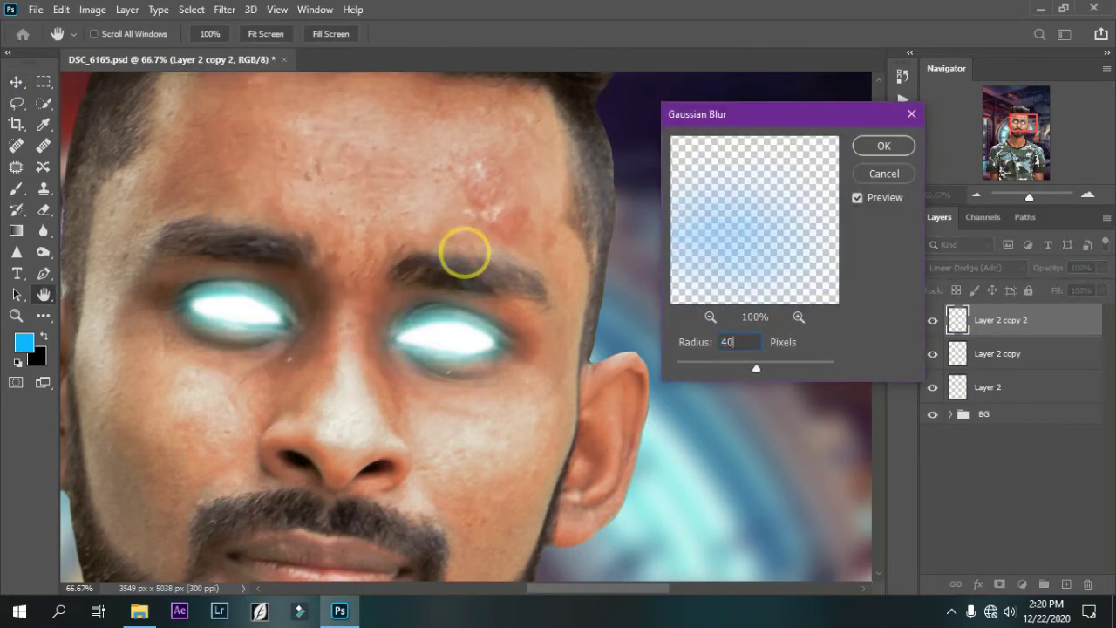
{"action": "key", "text": "Return"}
{"action": "key", "text": "v"}
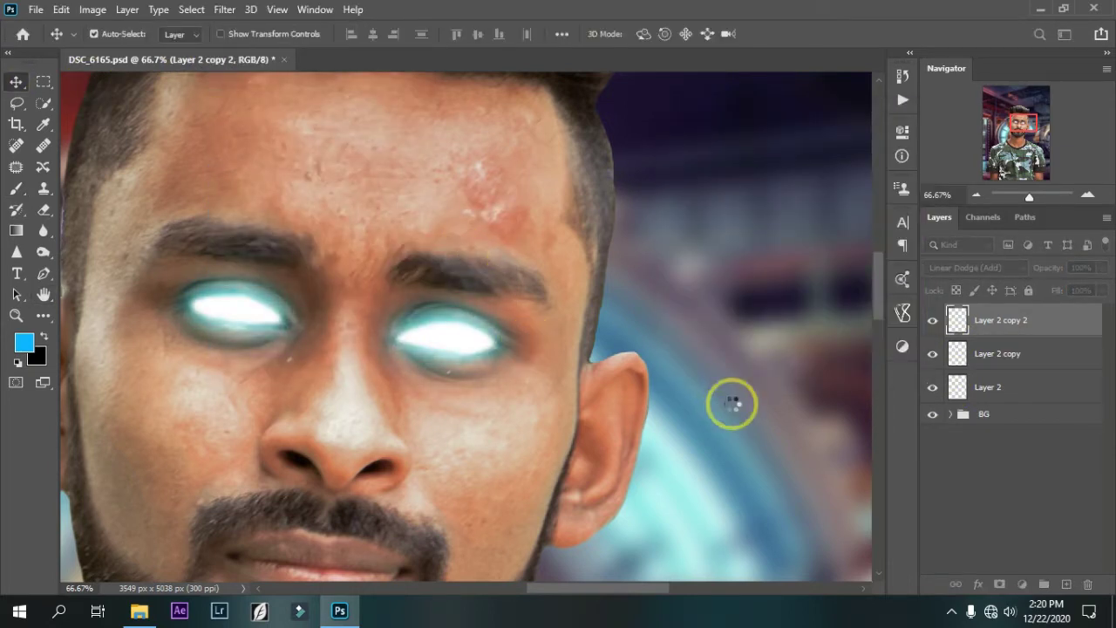
- Group the three eye layers as Eyes and add an empty Layer 3 above
{"action": "left_click", "coordinate": [1020, 387], "text": "shift"}
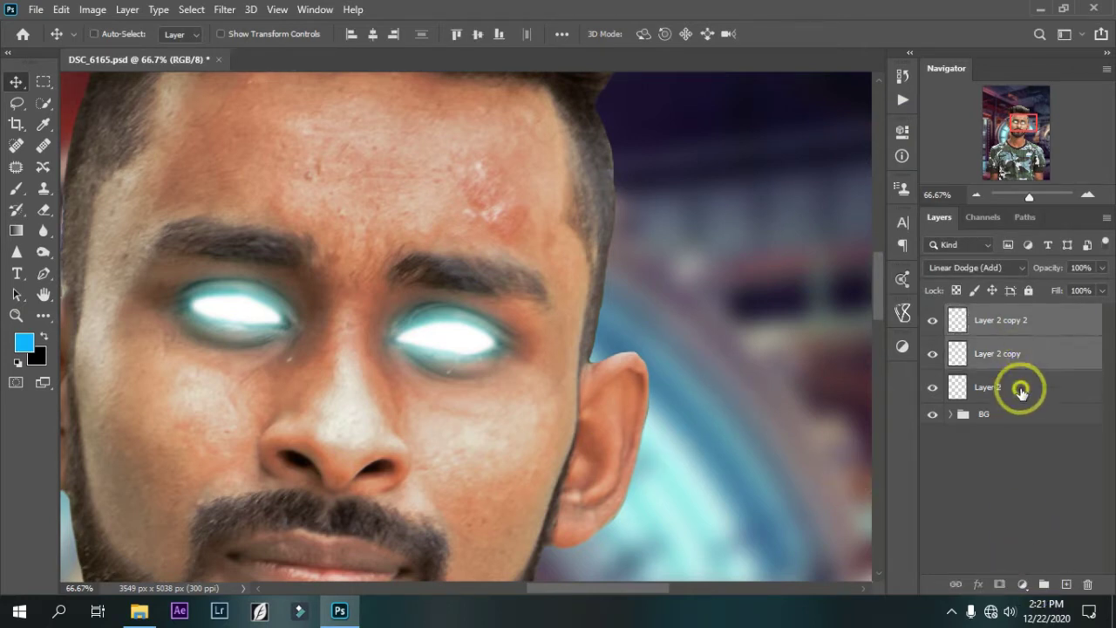
{"action": "left_click", "coordinate": [1043, 584]}
{"action": "type", "text": "Eyes"}
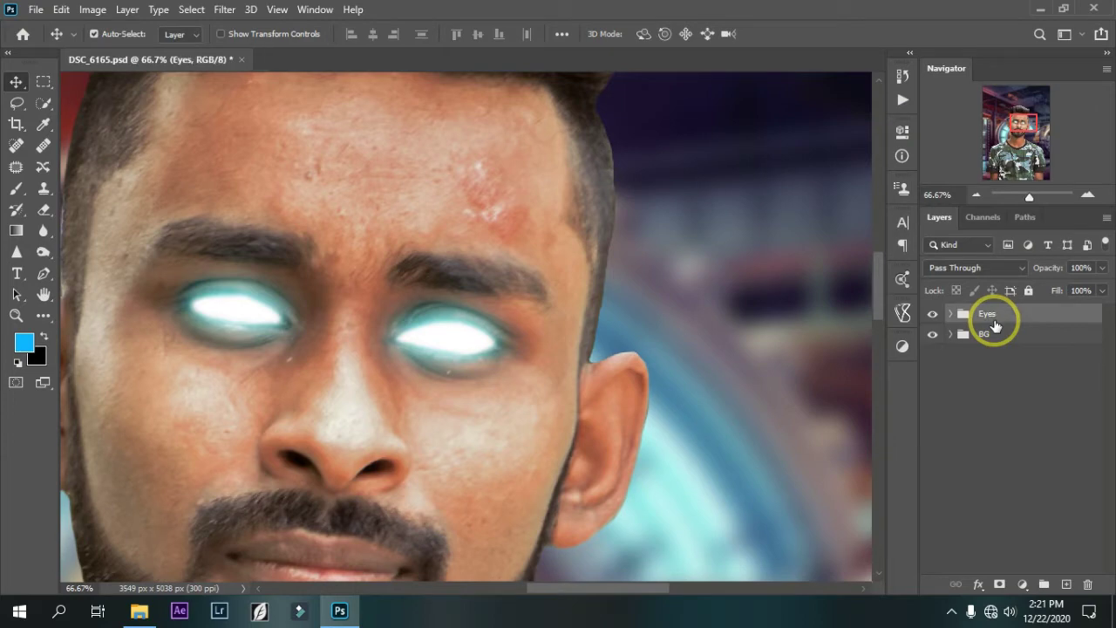
{"action": "scroll", "coordinate": [747, 377], "scroll_direction": "down", "scroll_amount": 1}
{"action": "scroll", "coordinate": [748, 377], "scroll_direction": "down", "scroll_amount": 1}
{"action": "scroll", "coordinate": [747, 377], "scroll_direction": "down", "scroll_amount": 1}
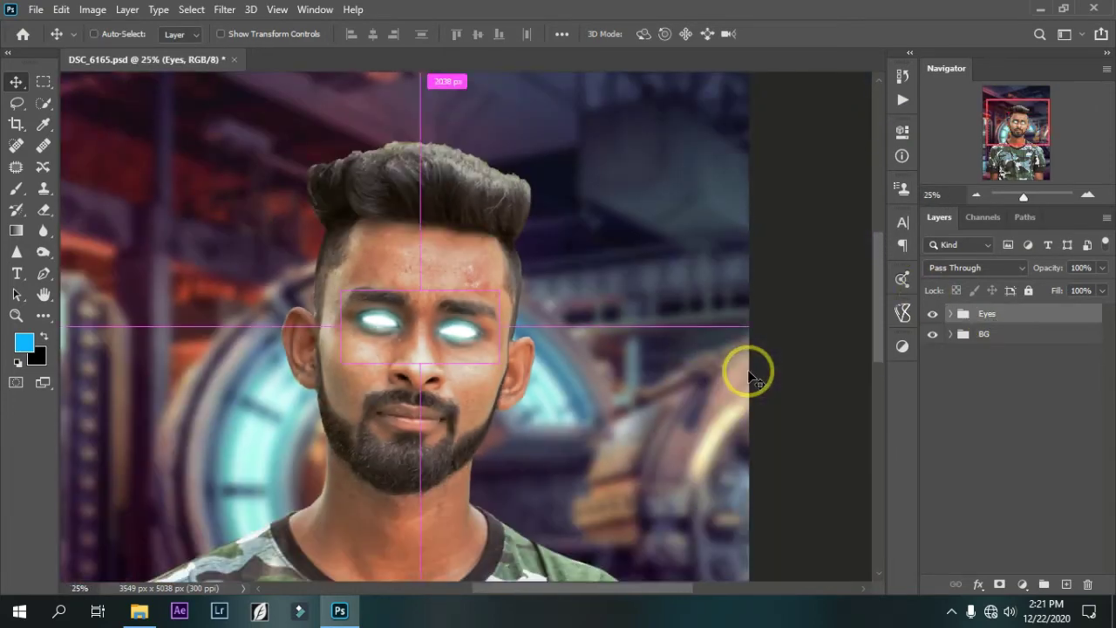
{"action": "scroll", "coordinate": [748, 377], "scroll_direction": "up", "scroll_amount": 2}
{"action": "scroll", "coordinate": [748, 377], "scroll_direction": "up", "scroll_amount": 1}
{"action": "scroll", "coordinate": [876, 305], "scroll_direction": "down", "scroll_amount": 2}
{"action": "scroll", "coordinate": [877, 305], "scroll_direction": "down", "scroll_amount": 1}
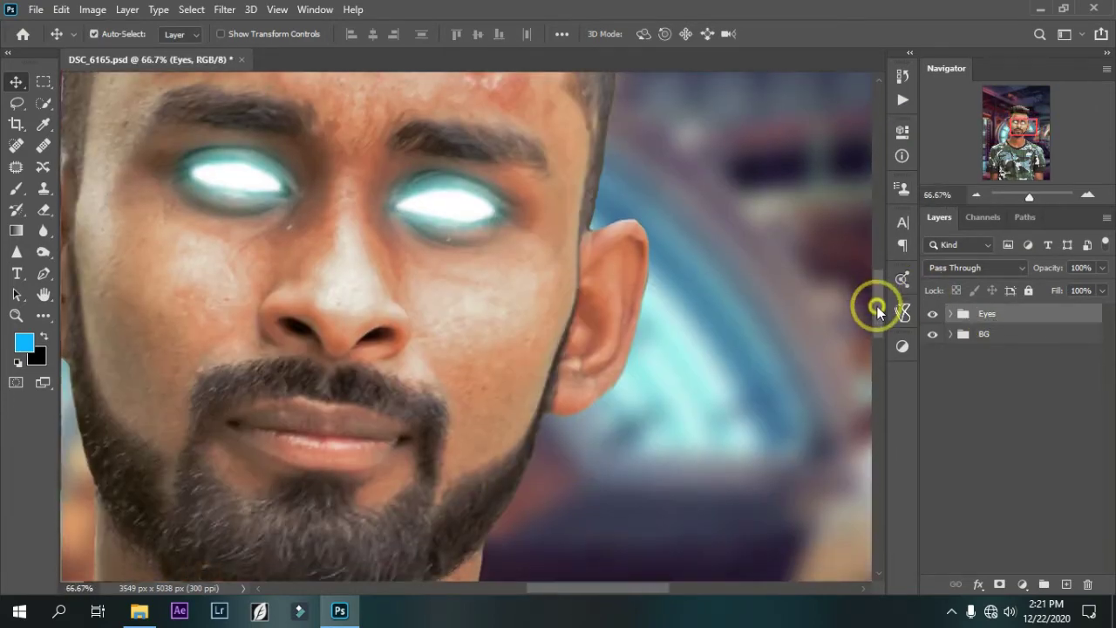
{"action": "left_click", "coordinate": [1066, 584]}
- Switch to the Brush tool with white as the foreground colour
{"action": "left_click", "coordinate": [15, 188]}
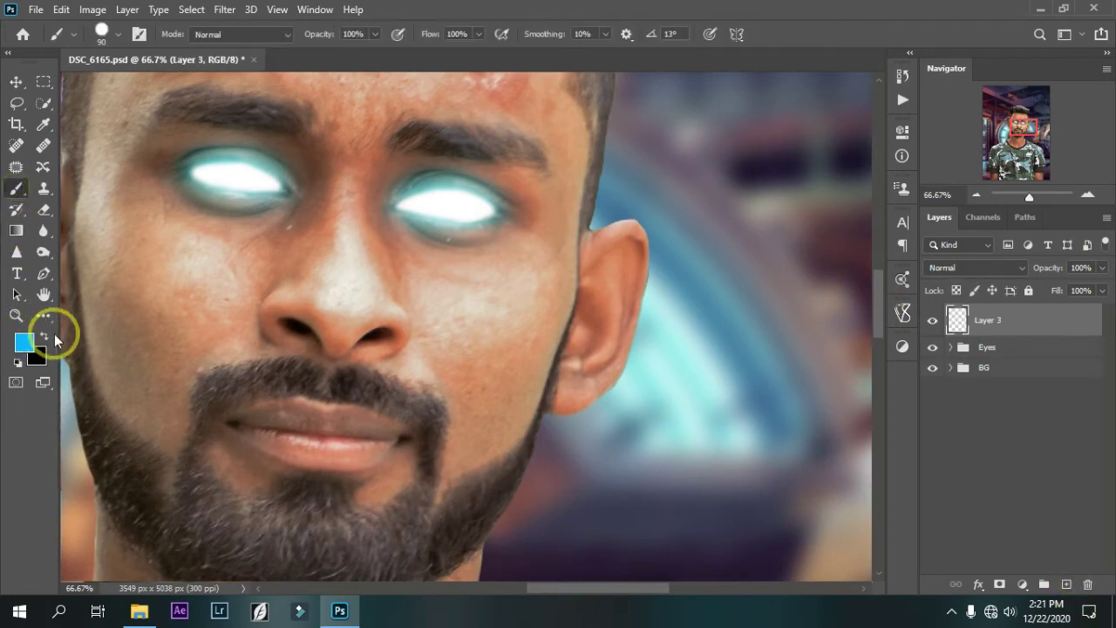
{"action": "left_click", "coordinate": [44, 336]}
{"action": "left_click", "coordinate": [349, 110]}
{"action": "left_click", "coordinate": [698, 105]}
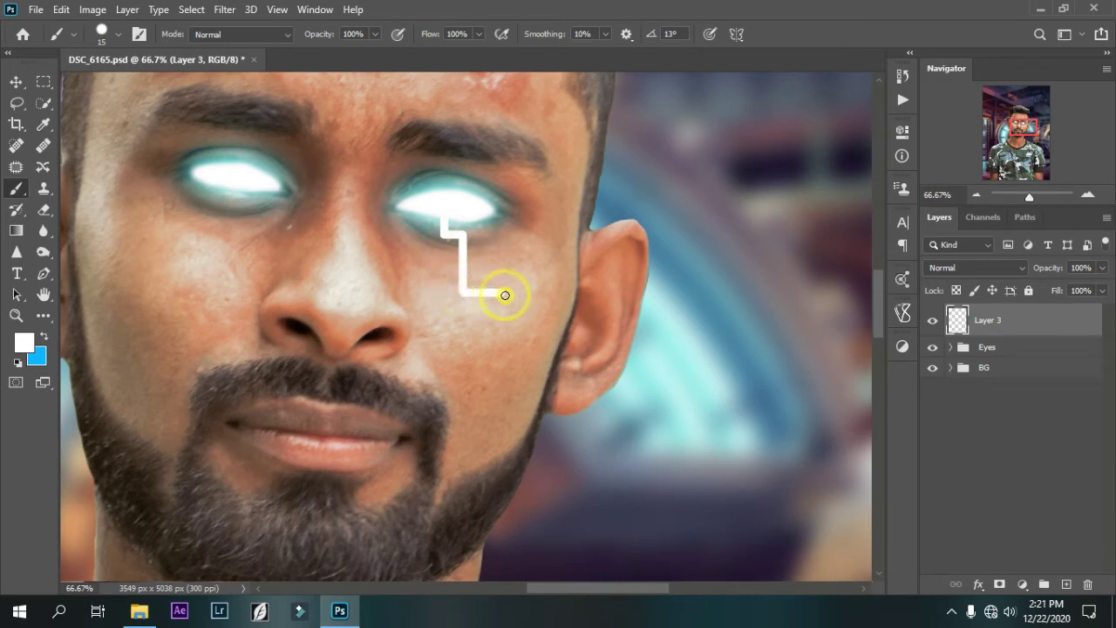
- Draw a white line down from the right eye, undoing a stray diagonal
{"action": "mouse_move", "coordinate": [511, 331]}
{"action": "left_mouse_down"}
{"action": "mouse_move", "coordinate": [515, 375]}
{"action": "mouse_move", "coordinate": [460, 414]}
{"action": "left_mouse_up"}
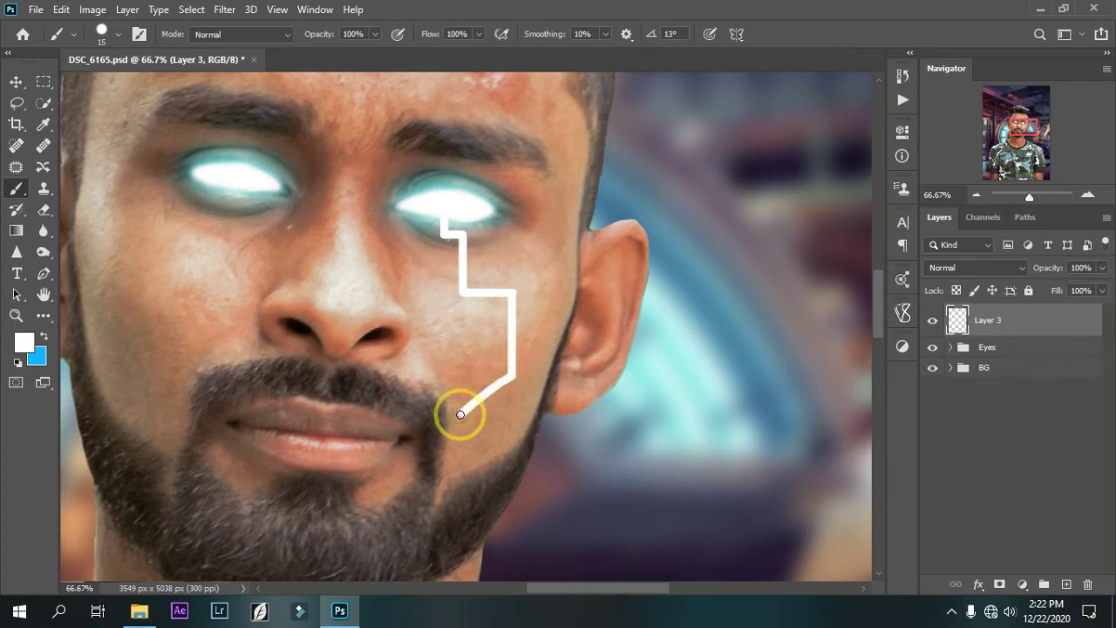
{"action": "left_click", "coordinate": [238, 193], "text": "shift"}
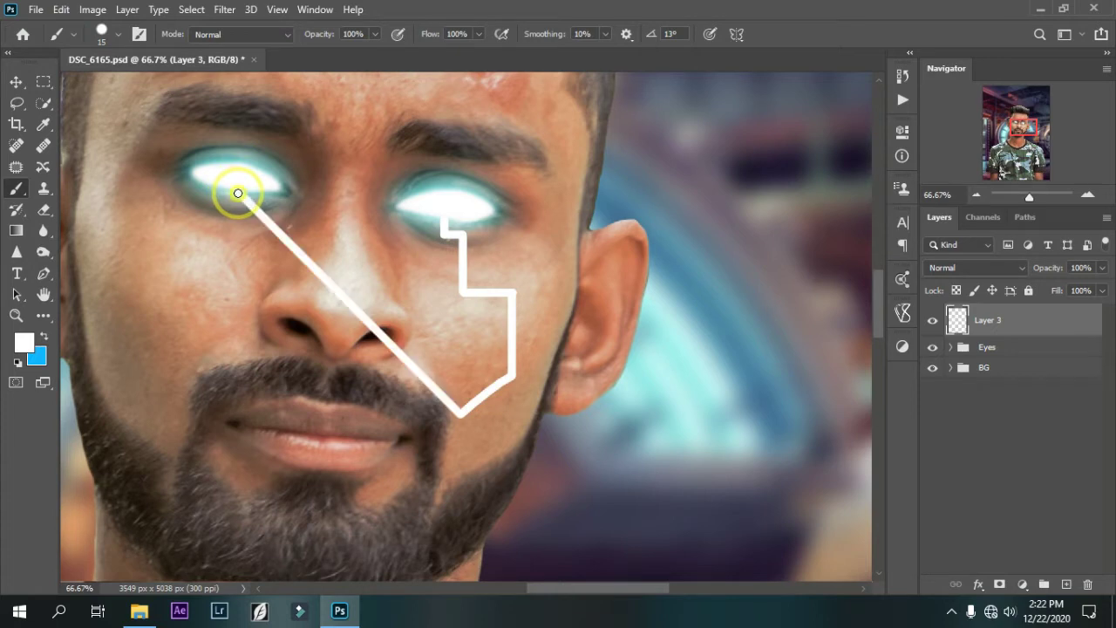
{"action": "key", "text": "ctrl+z"}
- On a new Layer 4, draw the stepped white line below the left eye across the cheek
{"action": "left_click", "coordinate": [1065, 583]}
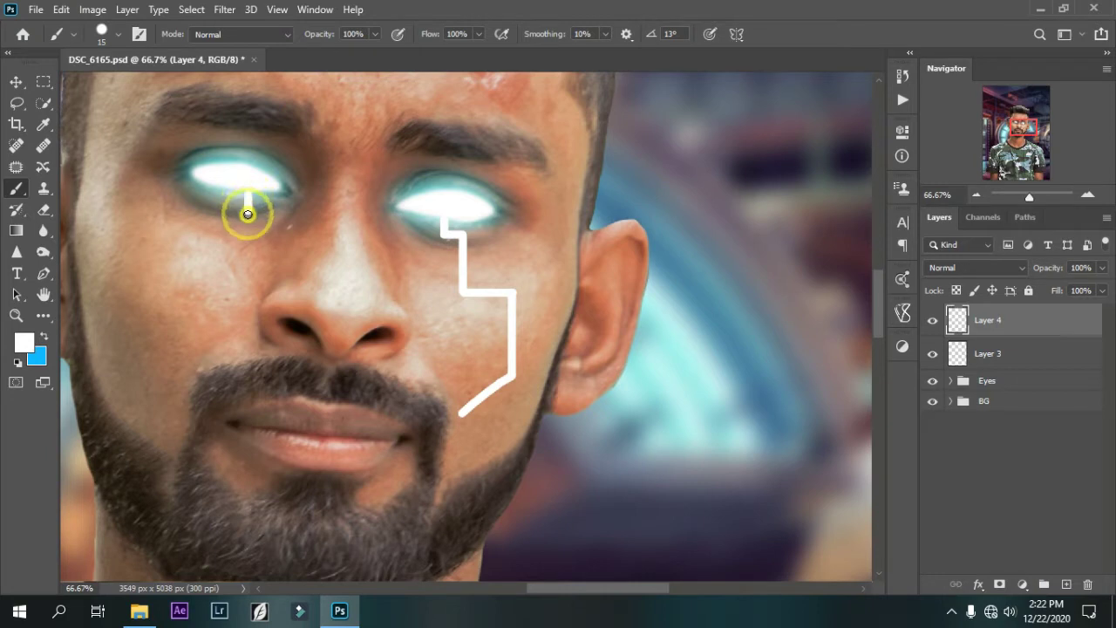
{"action": "left_click_drag", "start_coordinate": [248, 213], "coordinate": [220, 215]}
{"action": "mouse_move", "coordinate": [187, 286]}
{"action": "left_mouse_down"}
{"action": "mouse_move", "coordinate": [145, 286]}
{"action": "mouse_move", "coordinate": [132, 343]}
{"action": "left_mouse_up"}
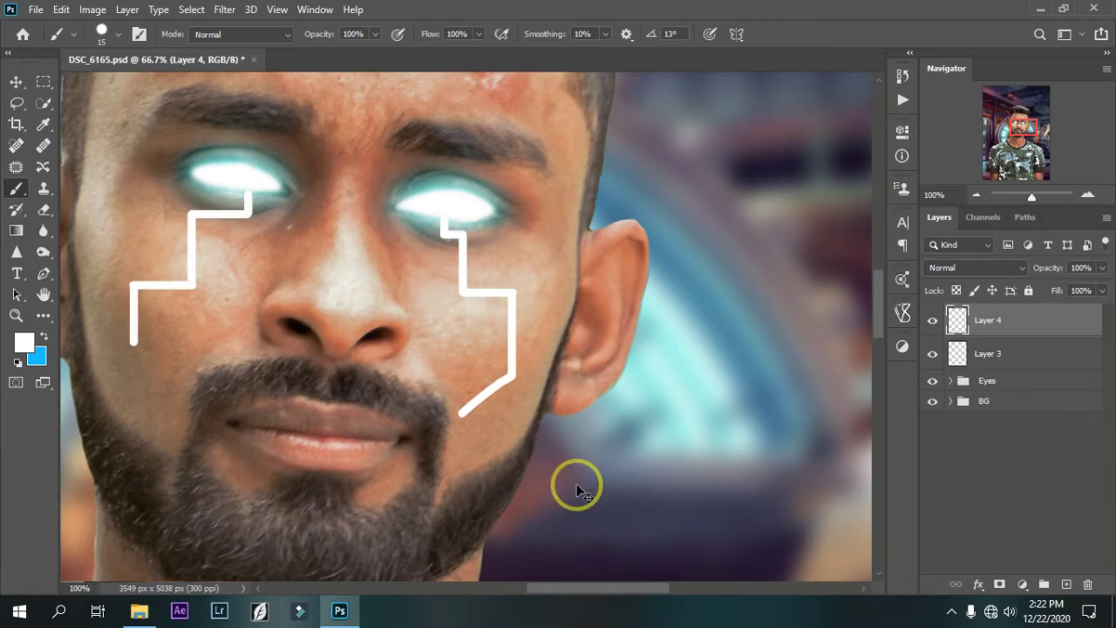
{"action": "key", "text": "ctrl+plus"}
{"action": "key", "text": "ctrl+plus"}
- Add a layer mask to Layer 3 and set up a larger, soft-edged brush
{"action": "scroll", "coordinate": [878, 318], "scroll_direction": "down", "scroll_amount": 3}
{"action": "left_click", "coordinate": [1020, 352]}
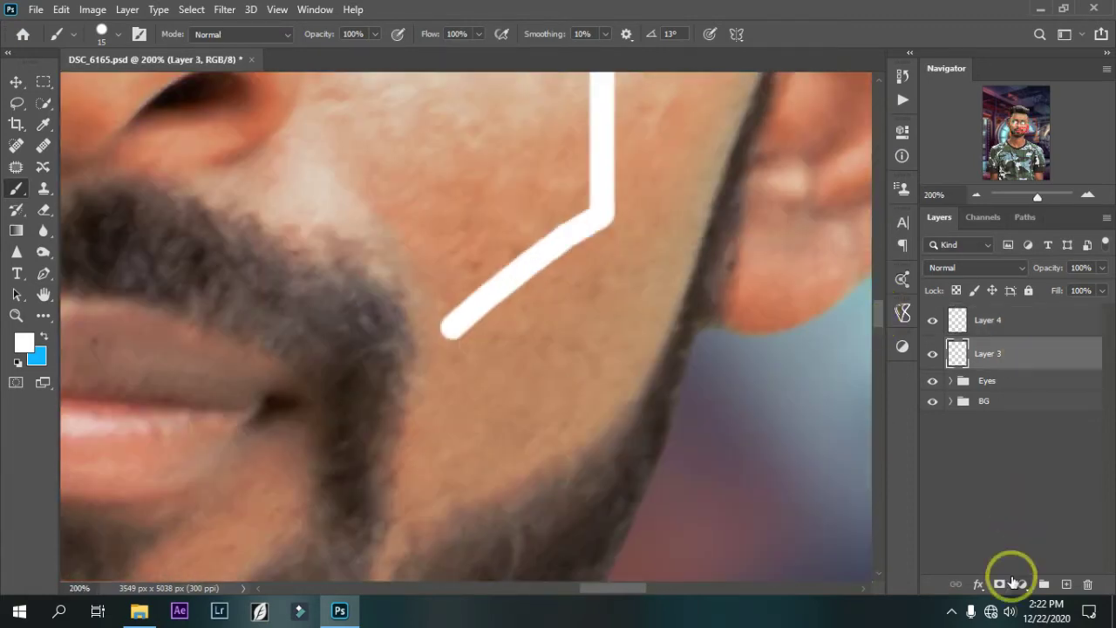
{"action": "left_click", "coordinate": [1011, 582]}
{"action": "right_click", "coordinate": [381, 335]}
{"action": "left_click", "coordinate": [507, 264]}
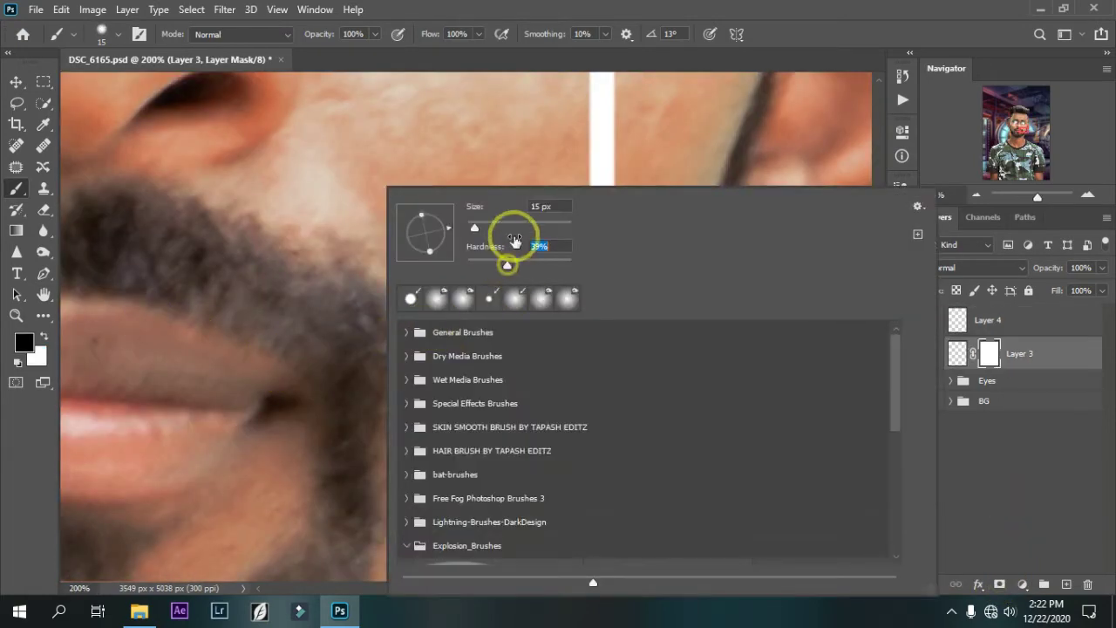
{"action": "key", "text": "Return"}
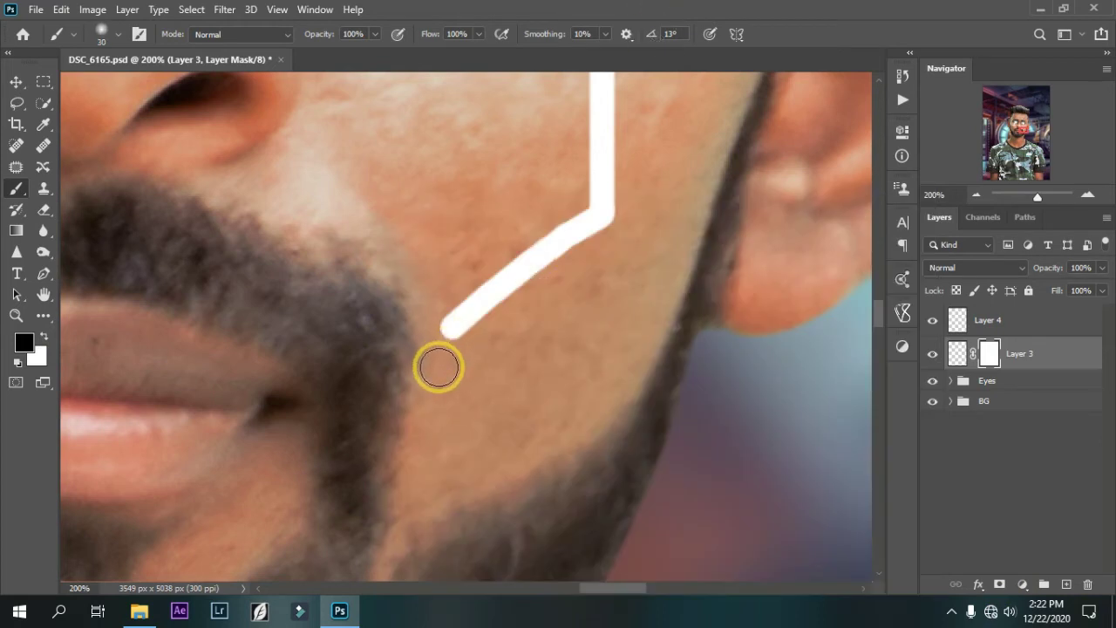
- Paint on Layer 3's mask to fade the right cheek line's tip, then select Layer 4
{"action": "left_click_drag", "start_coordinate": [439, 367], "coordinate": [540, 288]}
{"action": "mouse_move", "coordinate": [449, 323]}
{"action": "left_mouse_down"}
{"action": "mouse_move", "coordinate": [566, 189]}
{"action": "mouse_move", "coordinate": [497, 279]}
{"action": "left_mouse_up"}
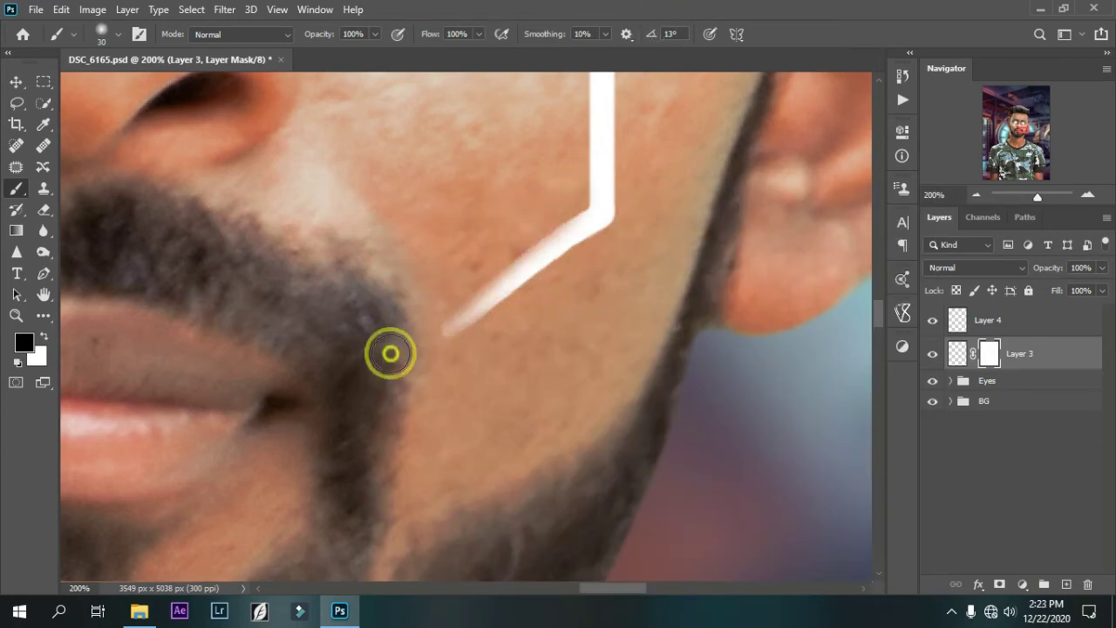
{"action": "left_click_drag", "start_coordinate": [505, 221], "coordinate": [411, 368]}
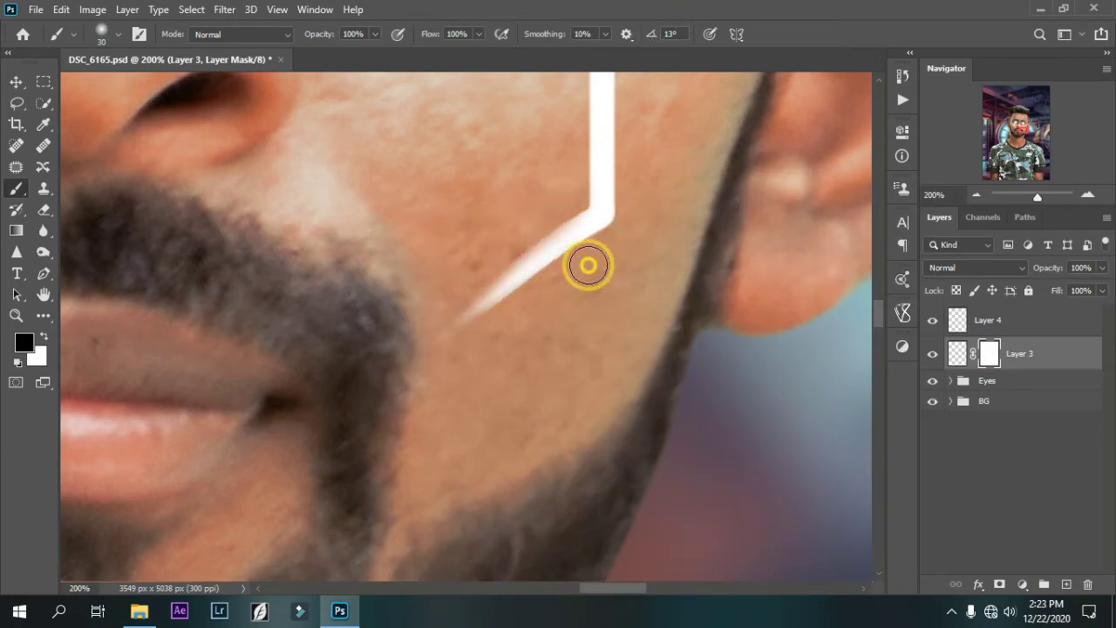
{"action": "mouse_move", "coordinate": [588, 265]}
{"action": "left_mouse_down"}
{"action": "mouse_move", "coordinate": [496, 326]}
{"action": "mouse_move", "coordinate": [622, 242]}
{"action": "mouse_move", "coordinate": [590, 247]}
{"action": "left_mouse_up"}
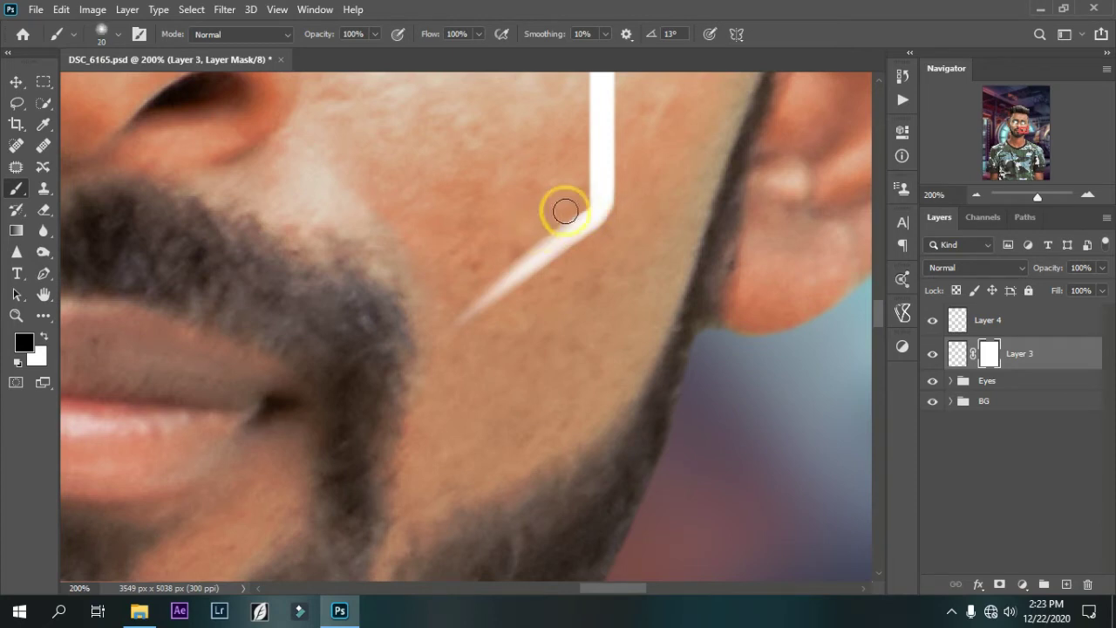
{"action": "key", "text": "bracketright"}
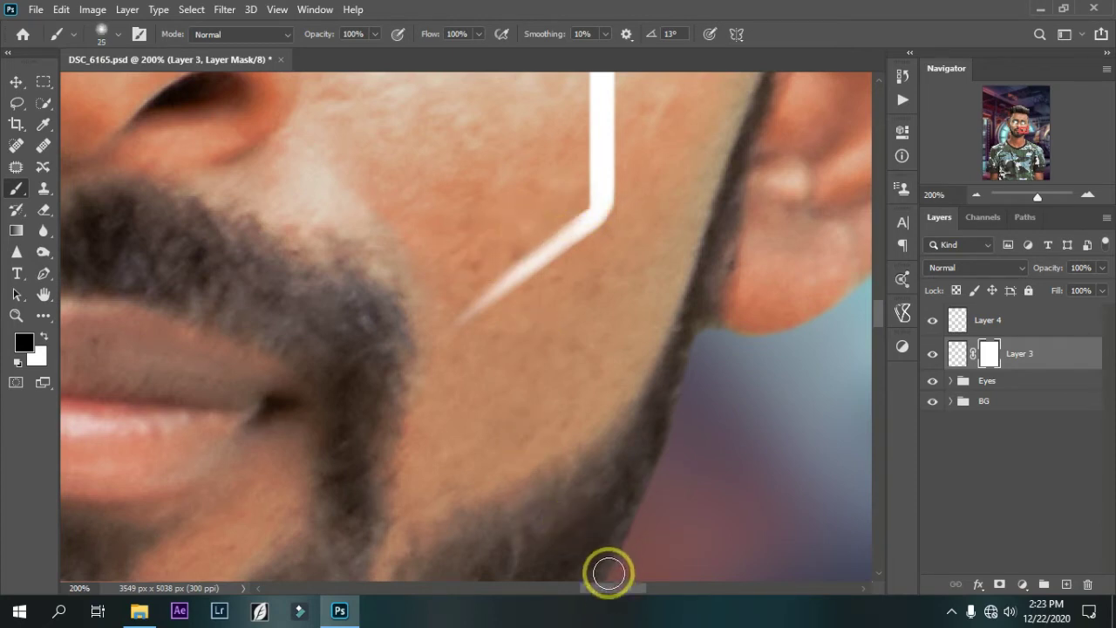
{"action": "left_click_drag", "start_coordinate": [608, 587], "coordinate": [541, 587]}
{"action": "left_click", "coordinate": [959, 322]}
- Mask Layer 4 and paint out the left cheek line's lower end with a larger soft brush
{"action": "left_click", "coordinate": [999, 583]}
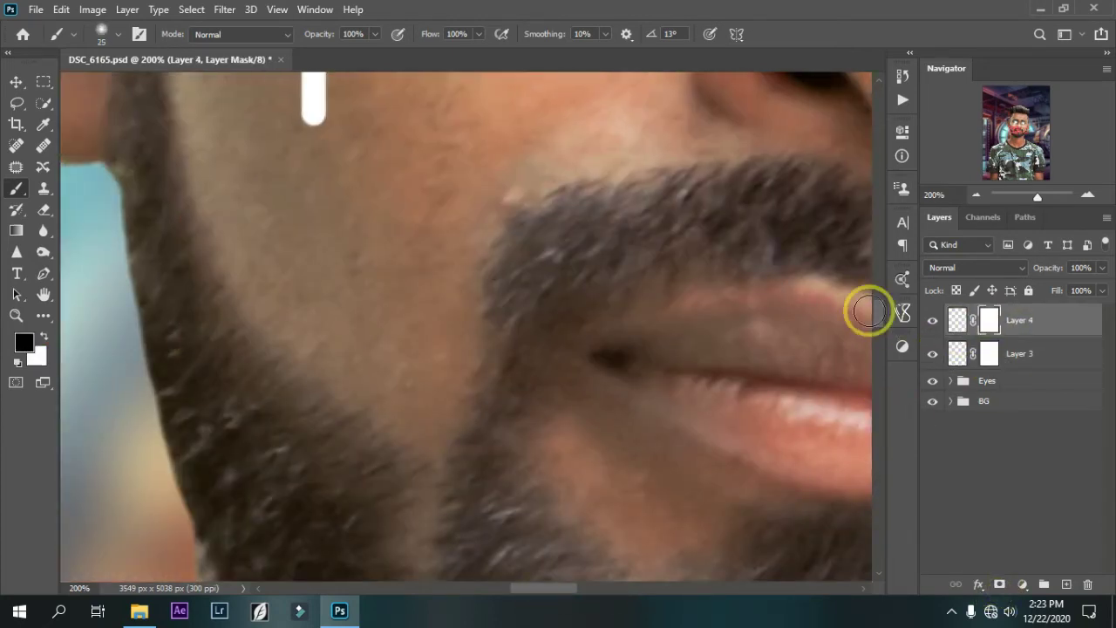
{"action": "scroll", "coordinate": [870, 310], "scroll_direction": "up", "scroll_amount": 5}
{"action": "key", "text": "bracketright"}
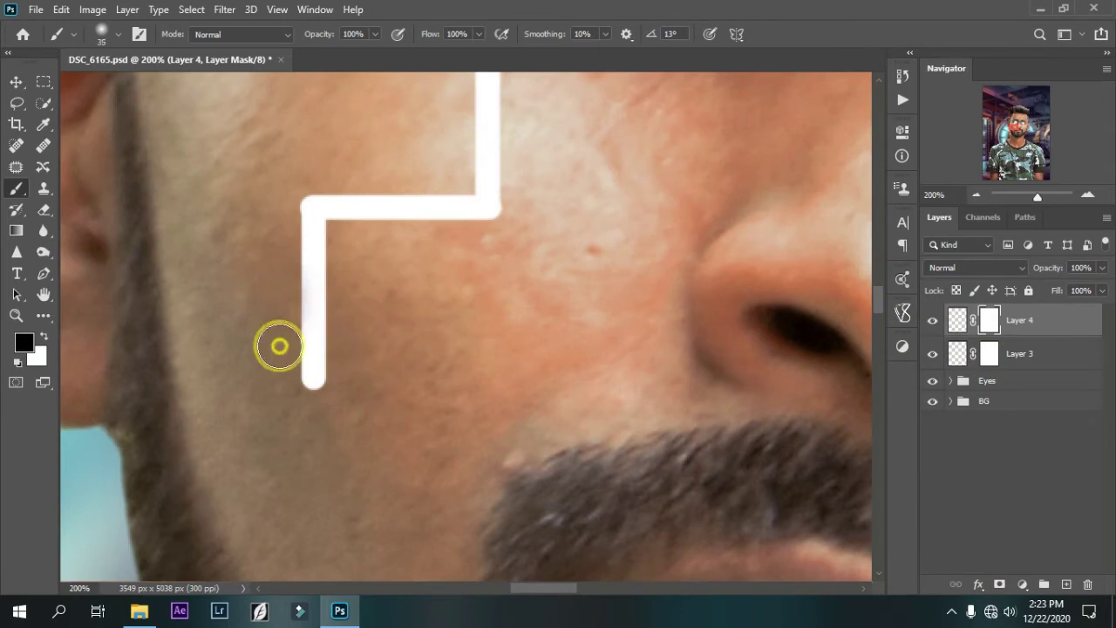
{"action": "mouse_move", "coordinate": [279, 346]}
{"action": "left_mouse_down"}
{"action": "mouse_move", "coordinate": [331, 326]}
{"action": "mouse_move", "coordinate": [299, 428]}
{"action": "left_mouse_up"}
{"action": "key", "text": "ctrl+z"}
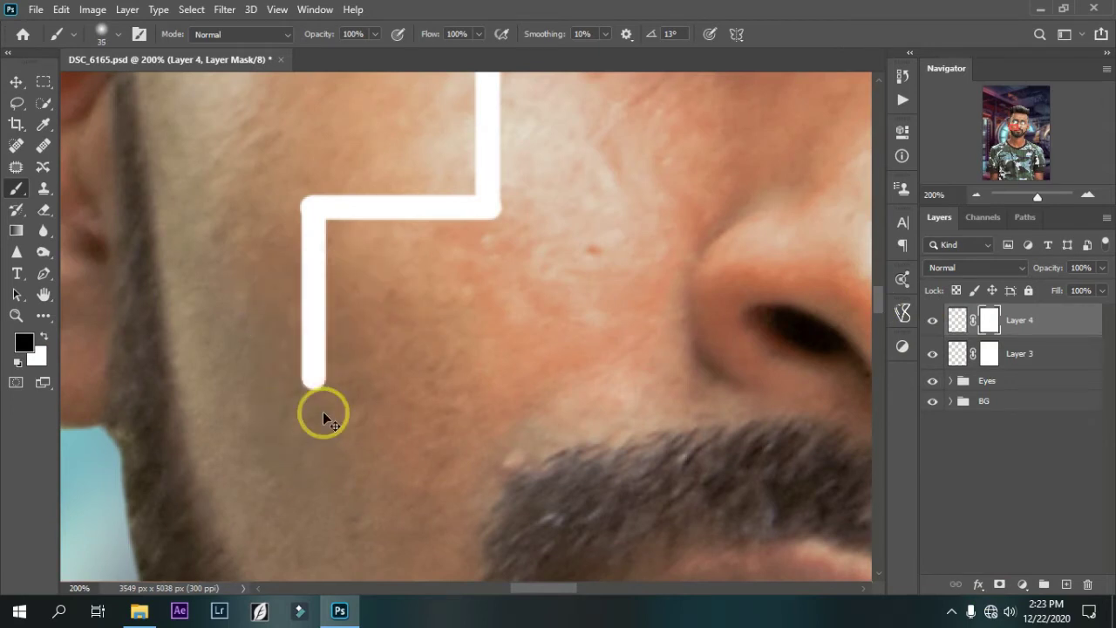
{"action": "left_click_drag", "start_coordinate": [267, 299], "coordinate": [349, 386]}
{"action": "left_click_drag", "start_coordinate": [314, 314], "coordinate": [307, 452]}
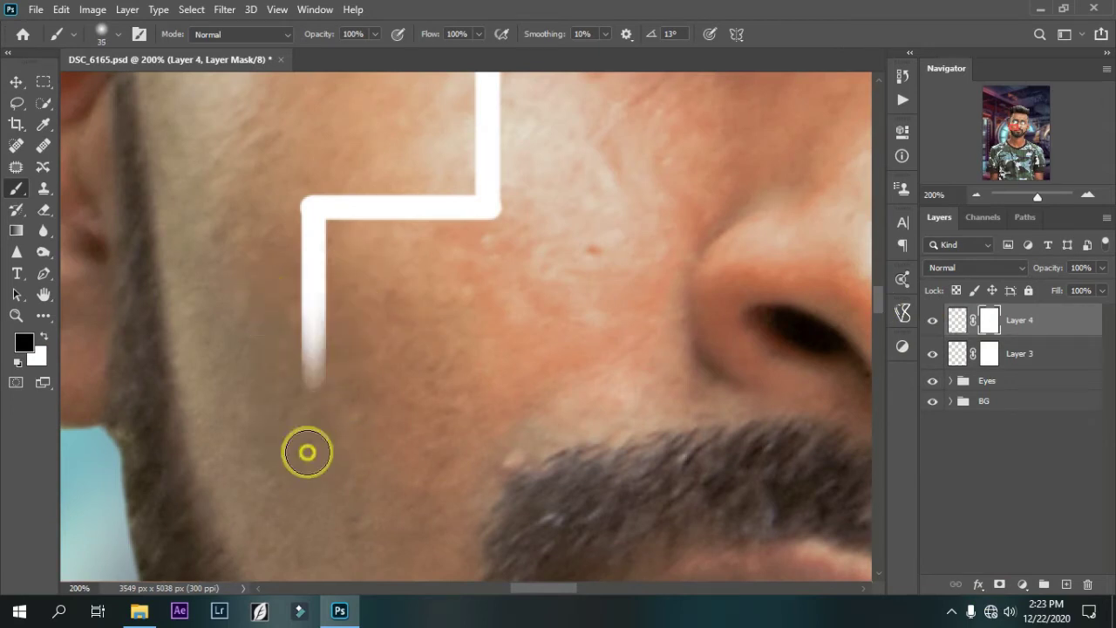
{"action": "left_click_drag", "start_coordinate": [360, 260], "coordinate": [313, 459]}
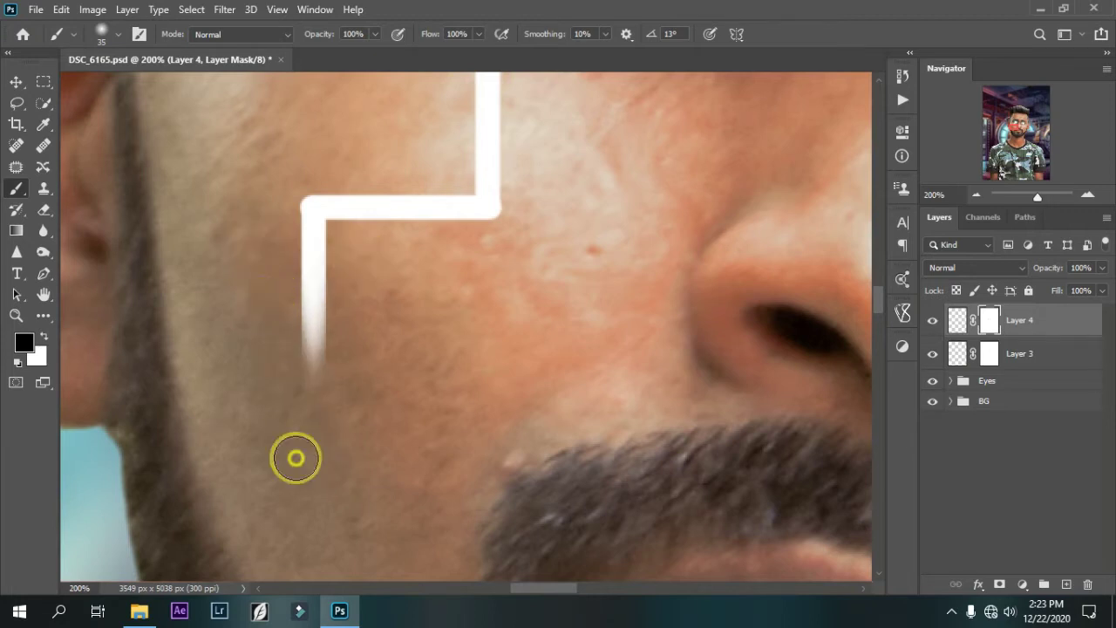
{"action": "left_click_drag", "start_coordinate": [289, 372], "coordinate": [270, 250]}
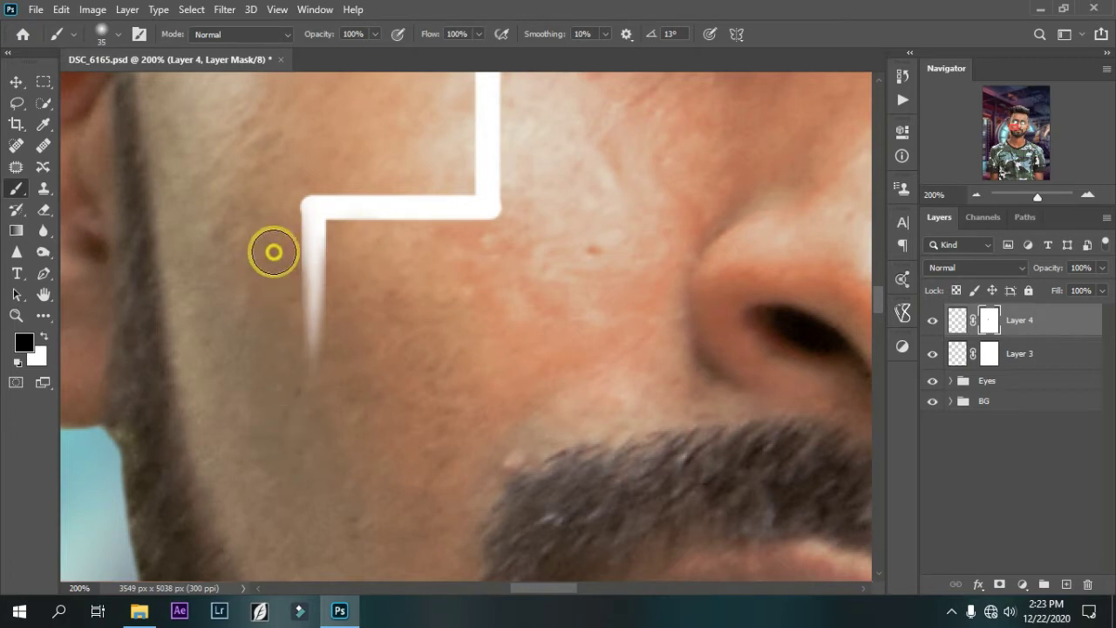
{"action": "key", "text": "ctrl+minus"}
{"action": "key", "text": "ctrl+minus"}
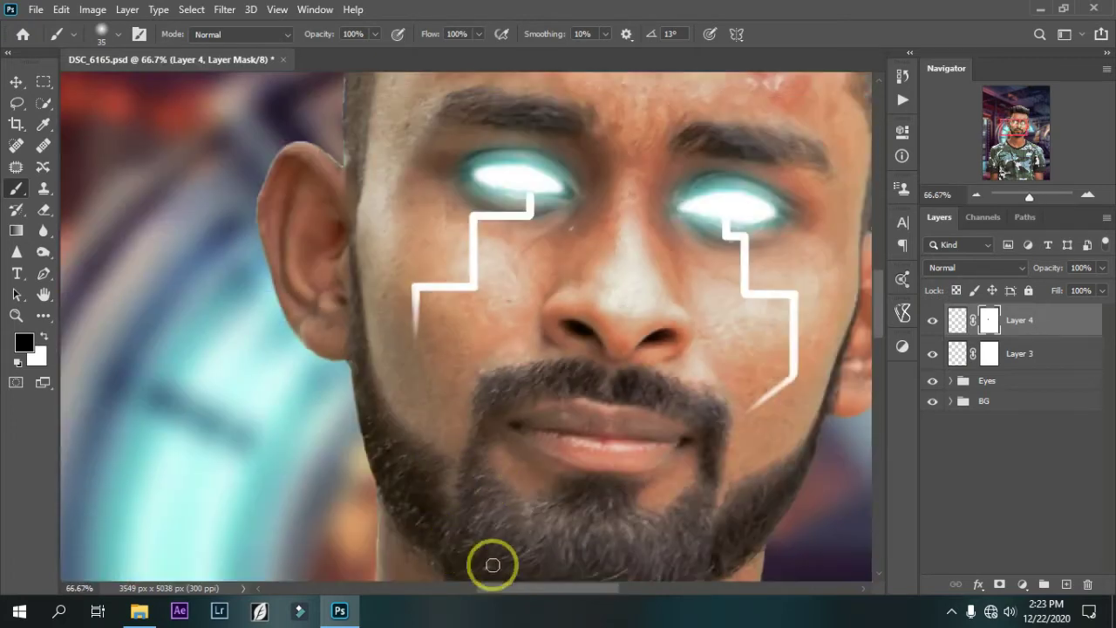
{"action": "left_click_drag", "start_coordinate": [505, 585], "coordinate": [526, 584]}
- Apply the Layer 4 and Layer 3 masks and merge Layer 4 down into Layer 3
{"action": "right_click", "coordinate": [988, 320]}
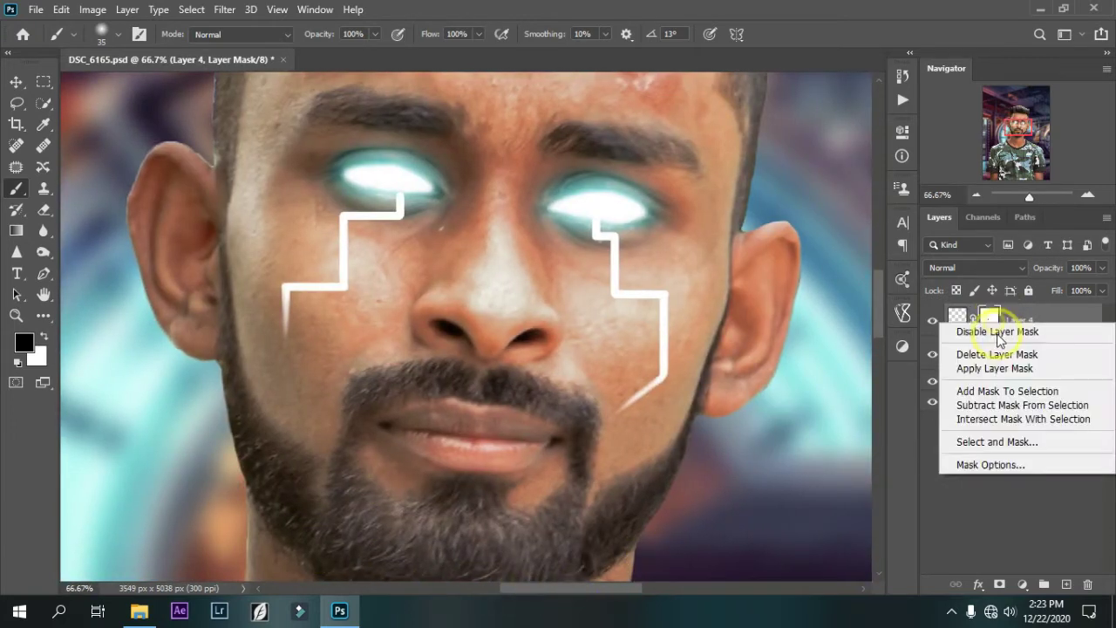
{"action": "left_click", "coordinate": [998, 351]}
{"action": "right_click", "coordinate": [988, 353]}
{"action": "left_click", "coordinate": [999, 386]}
{"action": "right_click", "coordinate": [1003, 324]}
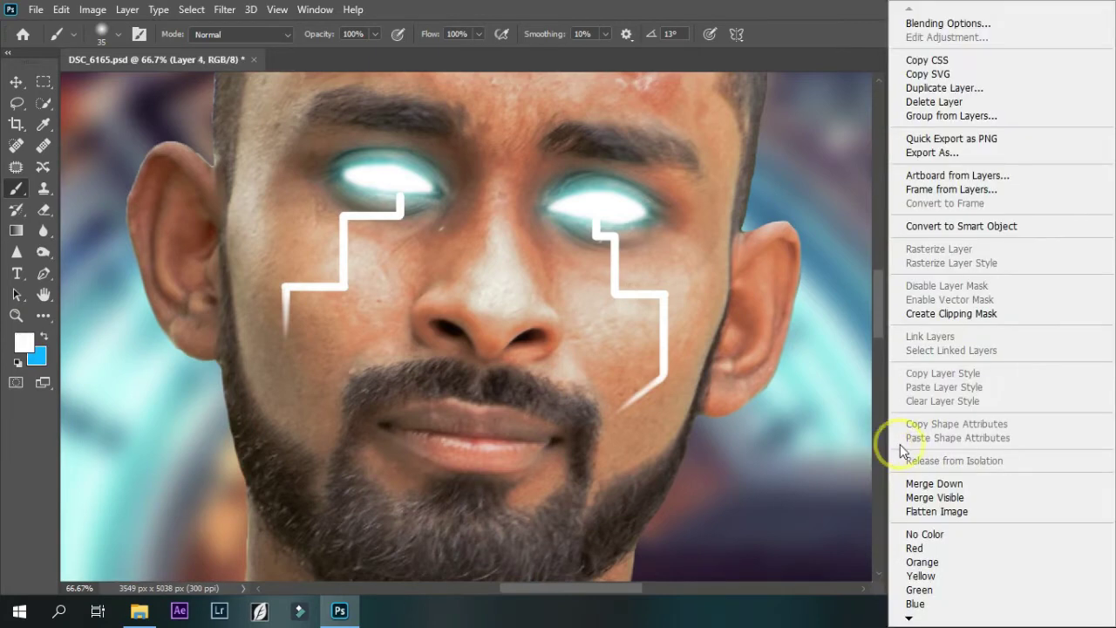
{"action": "left_click", "coordinate": [944, 481]}
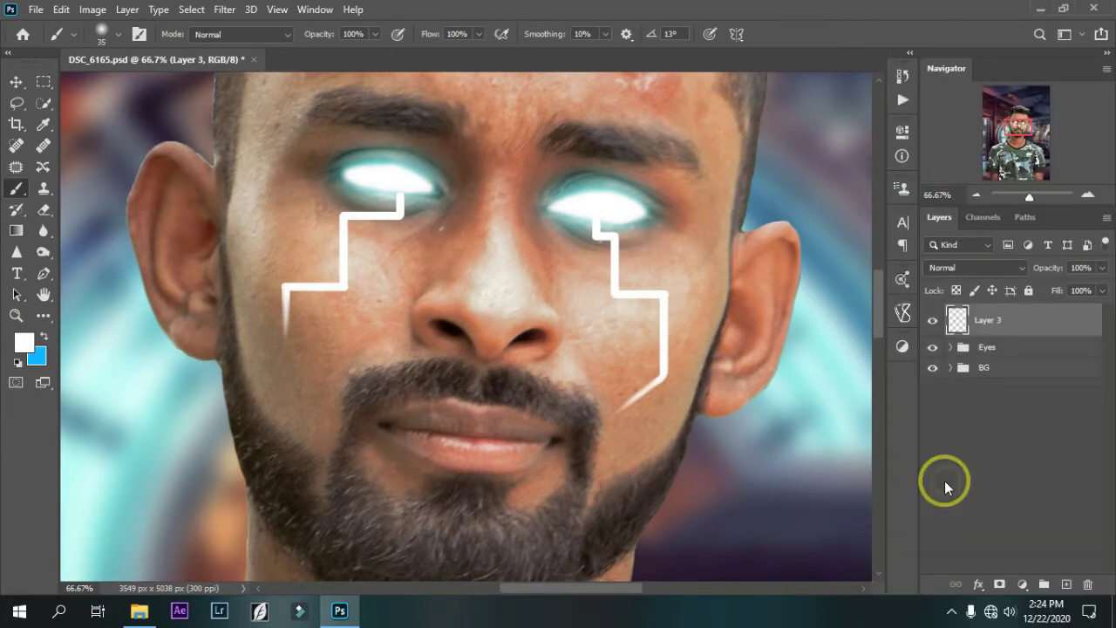
- Duplicate Layer 3 and apply a Gaussian Blur to the copy
{"action": "left_click", "coordinate": [16, 81]}
{"action": "key", "text": "ctrl+j"}
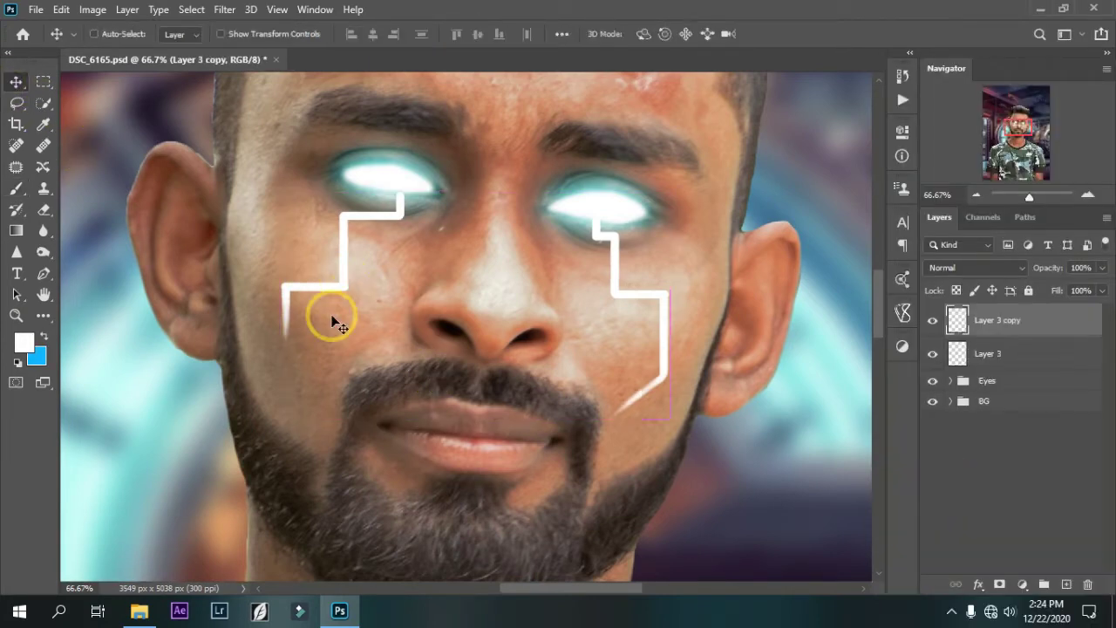
{"action": "left_click", "coordinate": [224, 9]}
{"action": "left_click", "coordinate": [462, 255]}
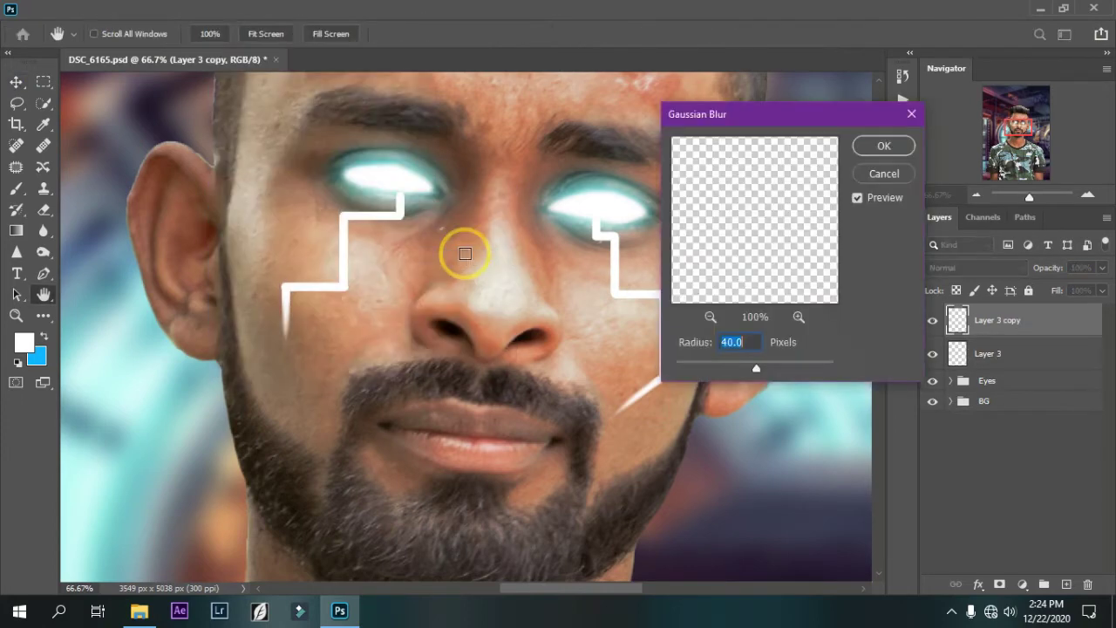
{"action": "type", "text": "5"}
{"action": "left_click", "coordinate": [854, 146]}
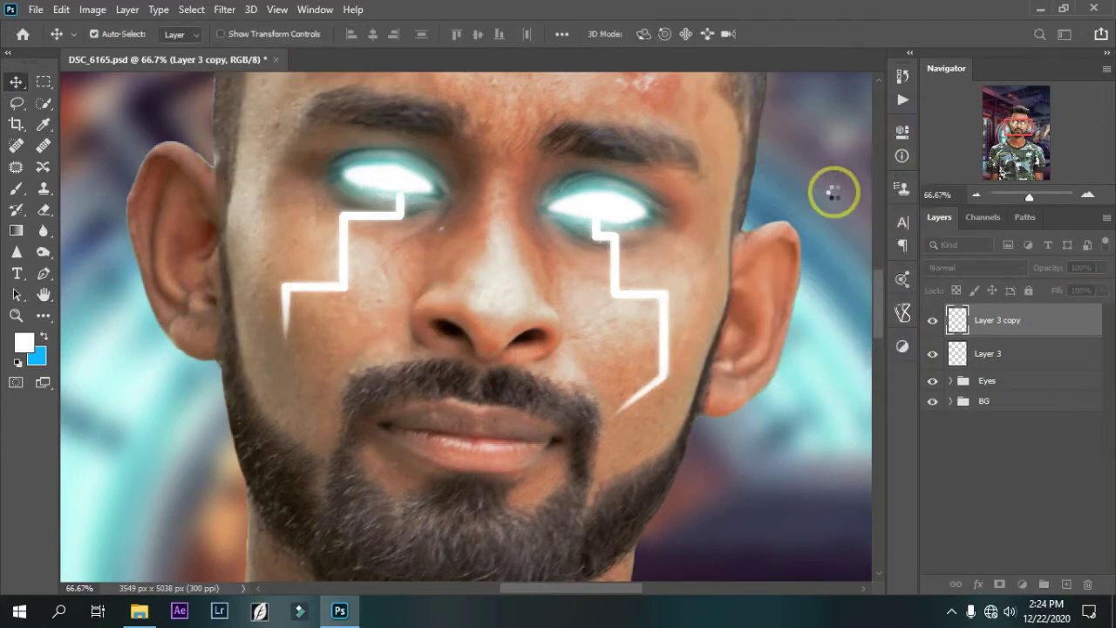
- Duplicate the blurred copy and set the new layer to Linear Dodge (Add)
{"action": "key", "text": "ctrl+j"}
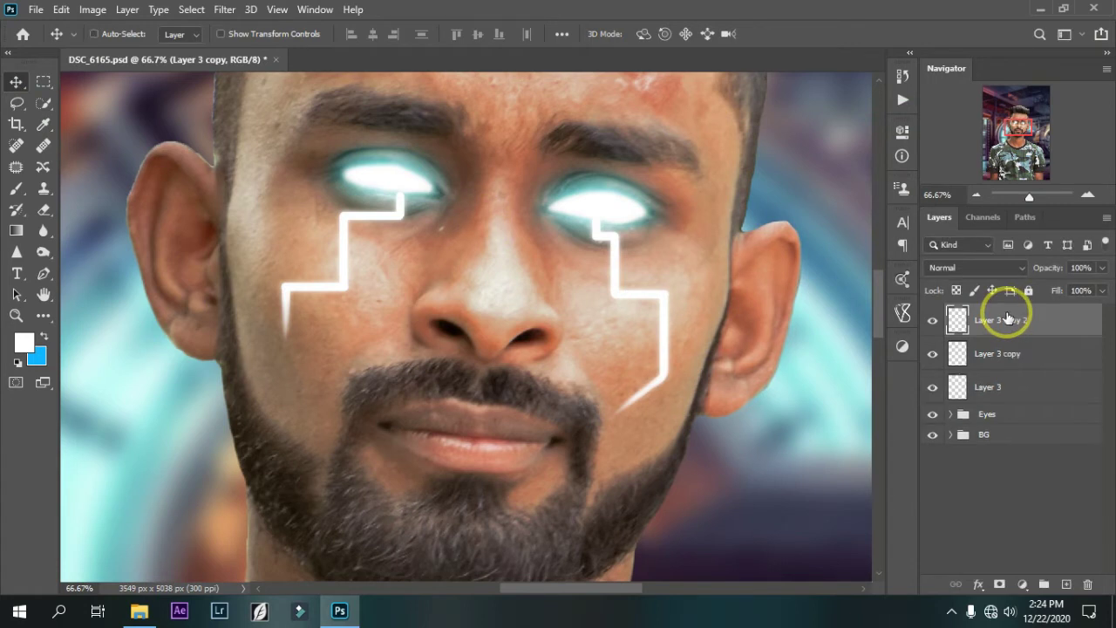
{"action": "left_click", "coordinate": [994, 268]}
{"action": "left_click", "coordinate": [993, 349]}
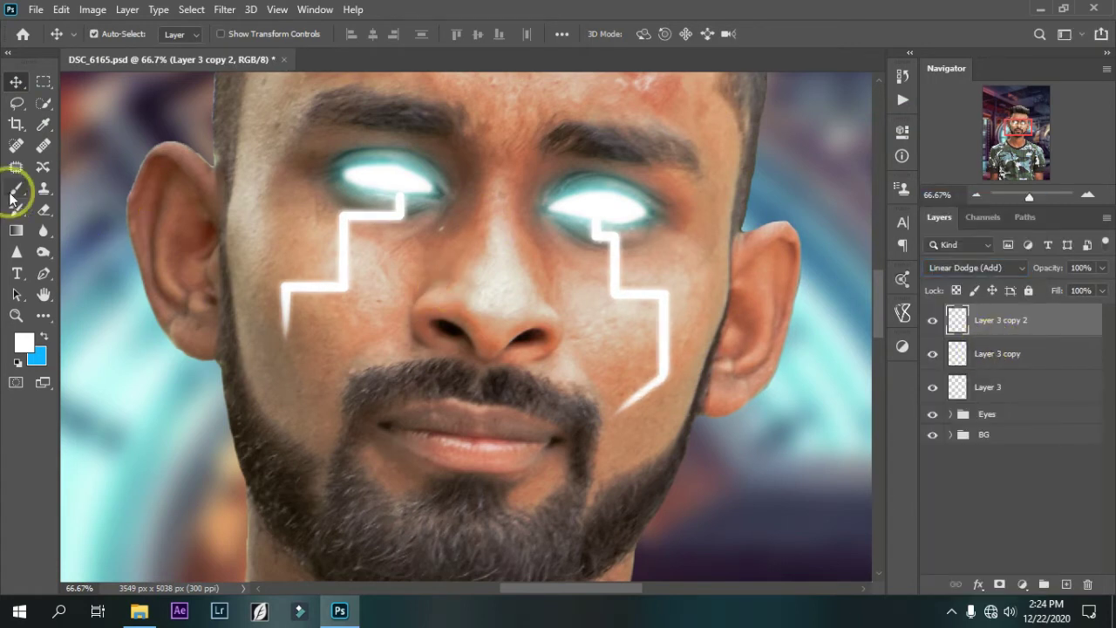
{"action": "left_click", "coordinate": [15, 189]}
{"action": "left_click", "coordinate": [44, 336]}
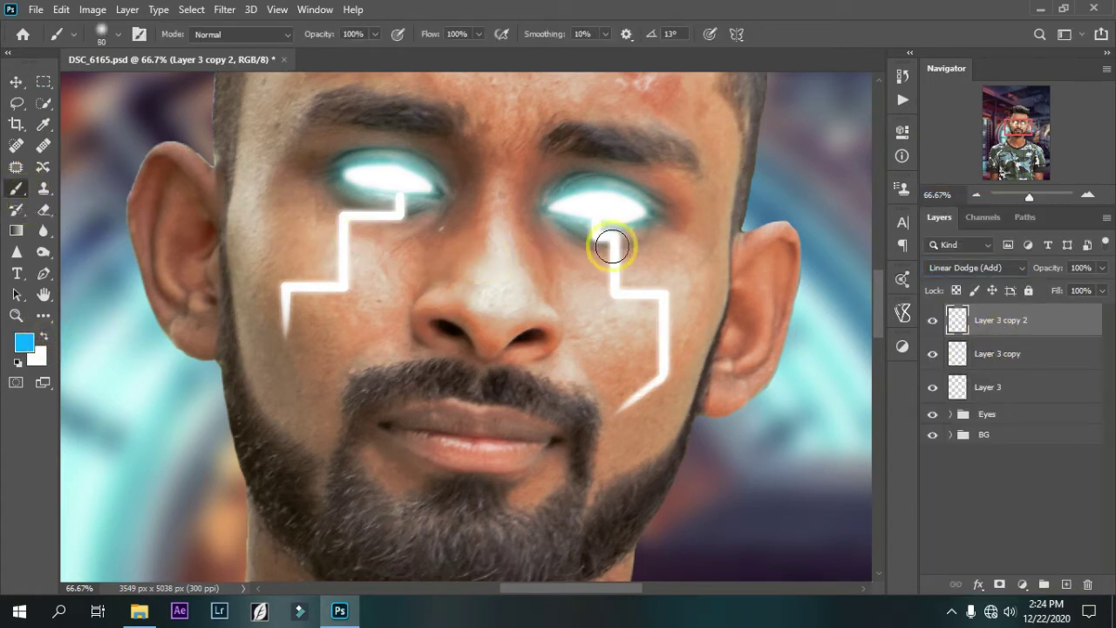
- Paint both circuit lines cyan inside their pixel selection, then deselect
{"action": "left_click", "coordinate": [957, 320], "text": "ctrl"}
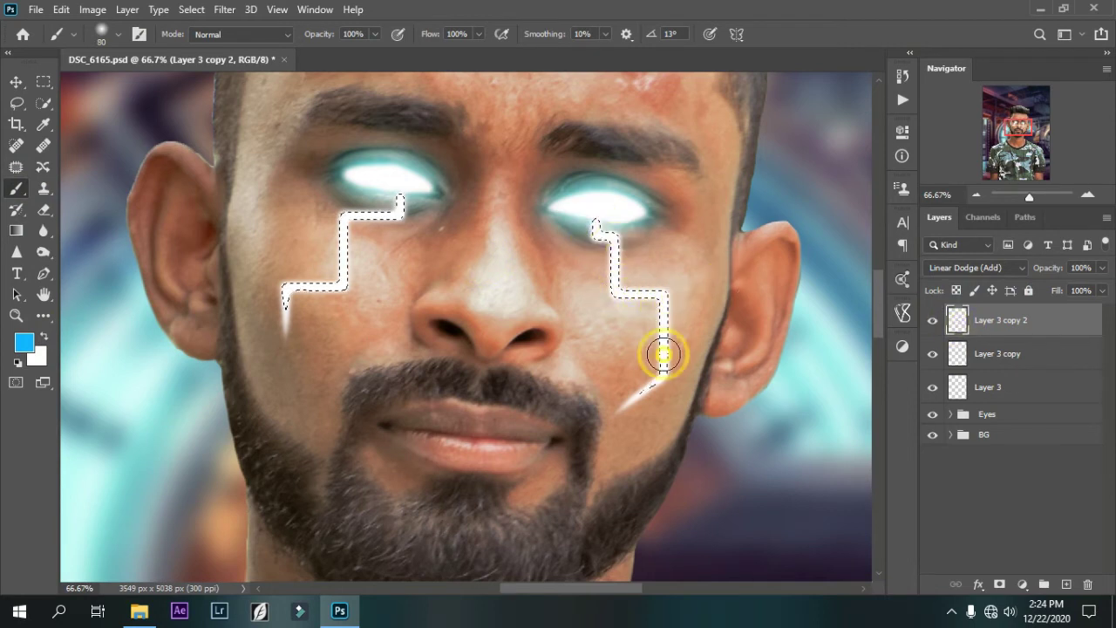
{"action": "mouse_move", "coordinate": [662, 353]}
{"action": "left_mouse_down"}
{"action": "mouse_move", "coordinate": [655, 374]}
{"action": "mouse_move", "coordinate": [623, 393]}
{"action": "mouse_move", "coordinate": [667, 354]}
{"action": "mouse_move", "coordinate": [662, 302]}
{"action": "mouse_move", "coordinate": [620, 281]}
{"action": "mouse_move", "coordinate": [615, 257]}
{"action": "left_mouse_up"}
{"action": "mouse_move", "coordinate": [640, 293]}
{"action": "left_mouse_down"}
{"action": "mouse_move", "coordinate": [610, 418]}
{"action": "mouse_move", "coordinate": [670, 287]}
{"action": "left_mouse_up"}
{"action": "mouse_move", "coordinate": [379, 209]}
{"action": "left_mouse_down"}
{"action": "mouse_move", "coordinate": [340, 278]}
{"action": "mouse_move", "coordinate": [287, 291]}
{"action": "mouse_move", "coordinate": [332, 291]}
{"action": "mouse_move", "coordinate": [381, 218]}
{"action": "mouse_move", "coordinate": [356, 217]}
{"action": "mouse_move", "coordinate": [282, 319]}
{"action": "mouse_move", "coordinate": [287, 299]}
{"action": "mouse_move", "coordinate": [393, 215]}
{"action": "mouse_move", "coordinate": [406, 190]}
{"action": "left_mouse_up"}
{"action": "key", "text": "ctrl+d"}
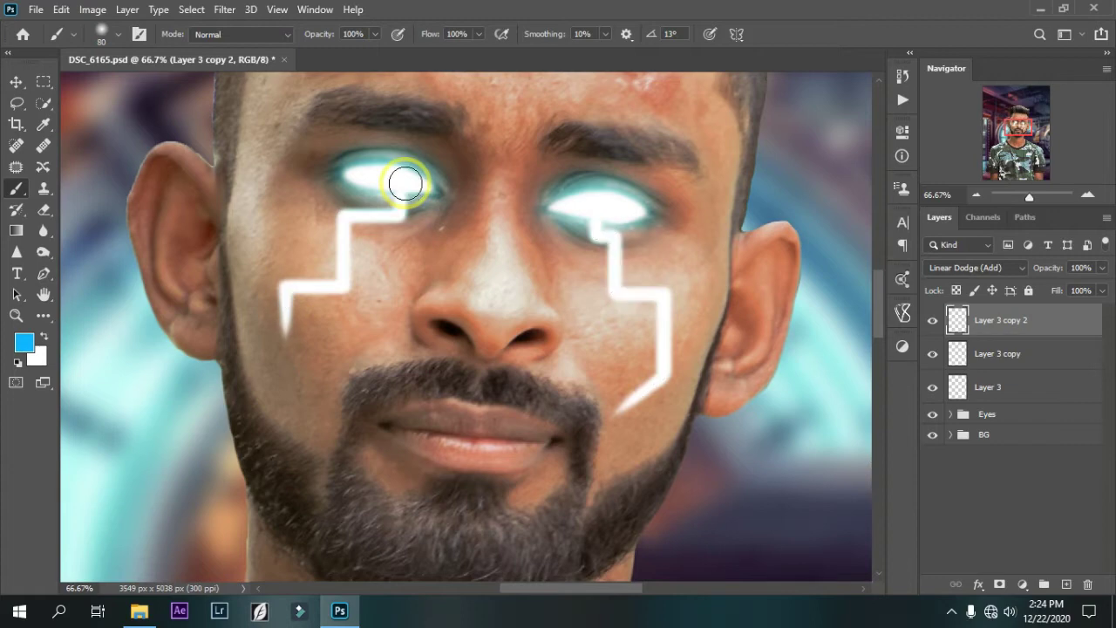
- Duplicate the cyan line layer and Gaussian-blur the copy at 20 px
{"action": "key", "text": "ctrl+j"}
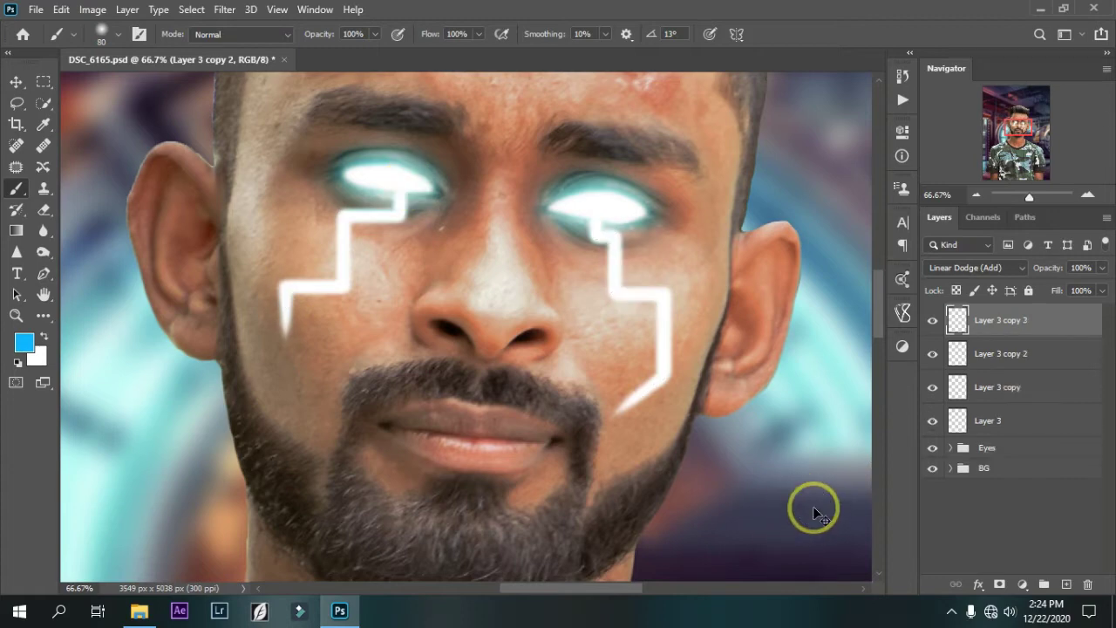
{"action": "left_click", "coordinate": [16, 81]}
{"action": "left_click", "coordinate": [224, 9]}
{"action": "left_click", "coordinate": [461, 256]}
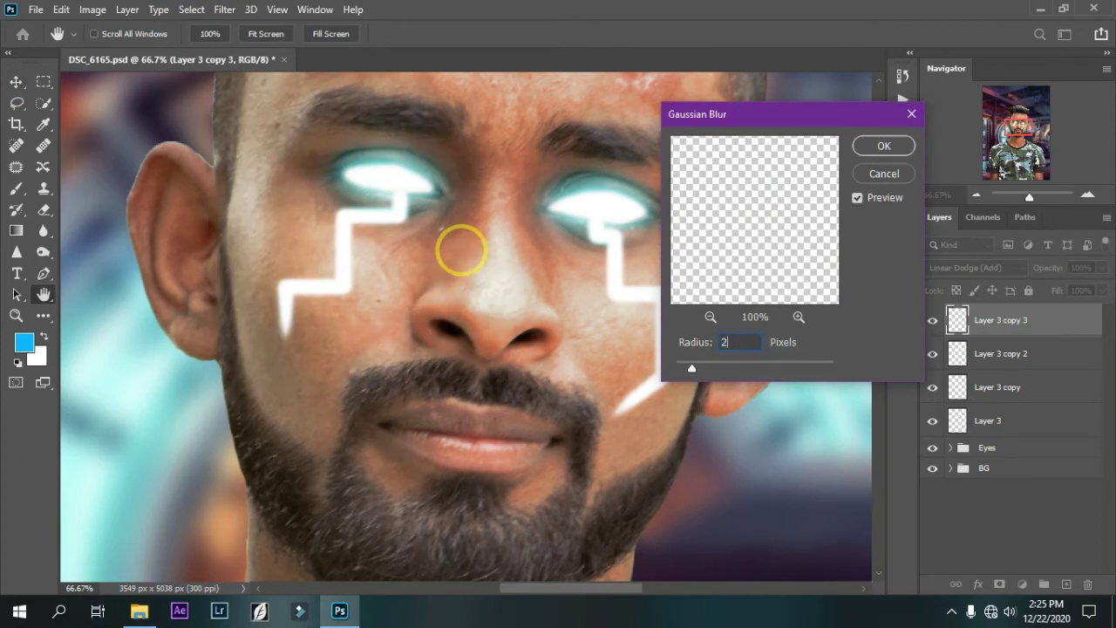
{"action": "type", "text": "0"}
{"action": "key", "text": "Return"}
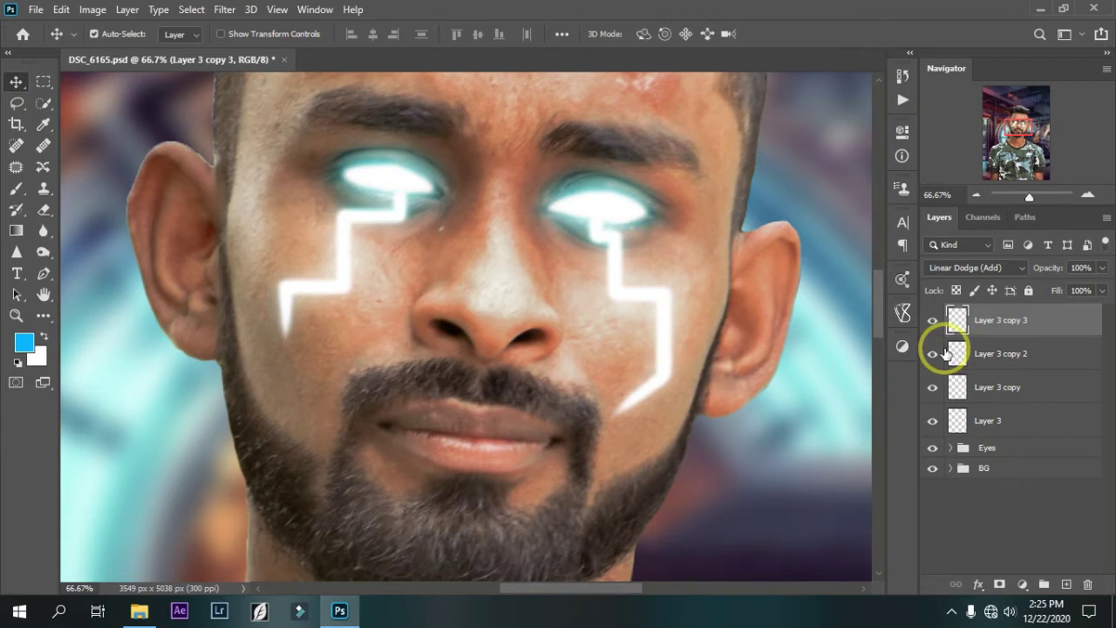
- Delete the extra glow copies, zoom in on the face and hide the Eyes group
{"action": "key", "text": "Delete"}
{"action": "key", "text": "Delete"}
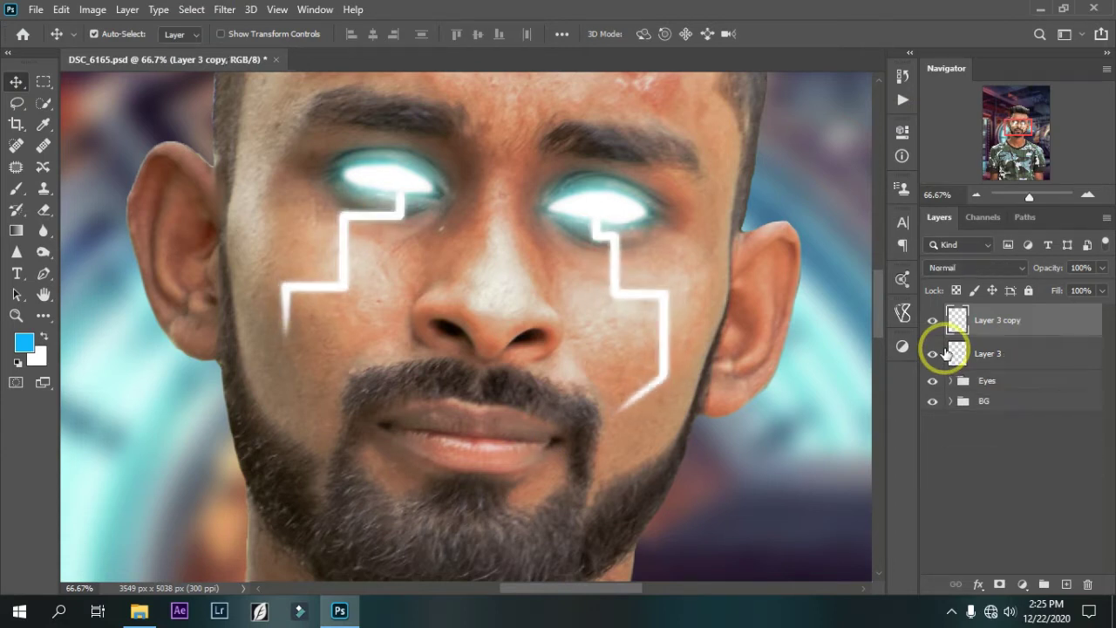
{"action": "key", "text": "Delete"}
{"action": "key", "text": "ctrl+plus"}
{"action": "key", "text": "ctrl+plus"}
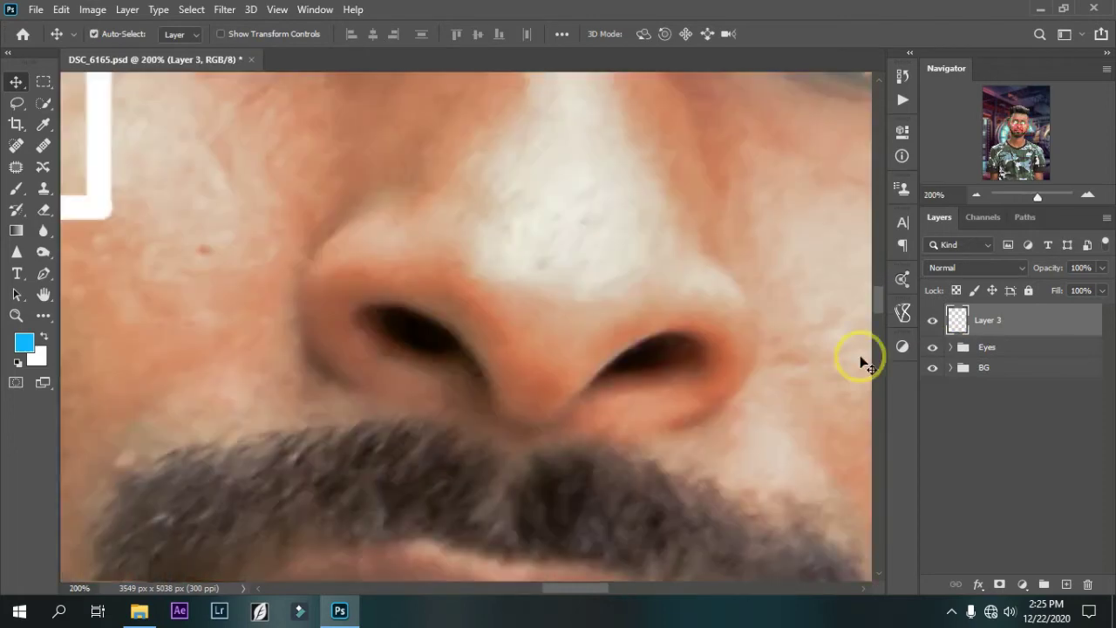
{"action": "scroll", "coordinate": [567, 590], "scroll_direction": "right", "scroll_amount": 5}
{"action": "scroll", "coordinate": [876, 279], "scroll_direction": "up", "scroll_amount": 5}
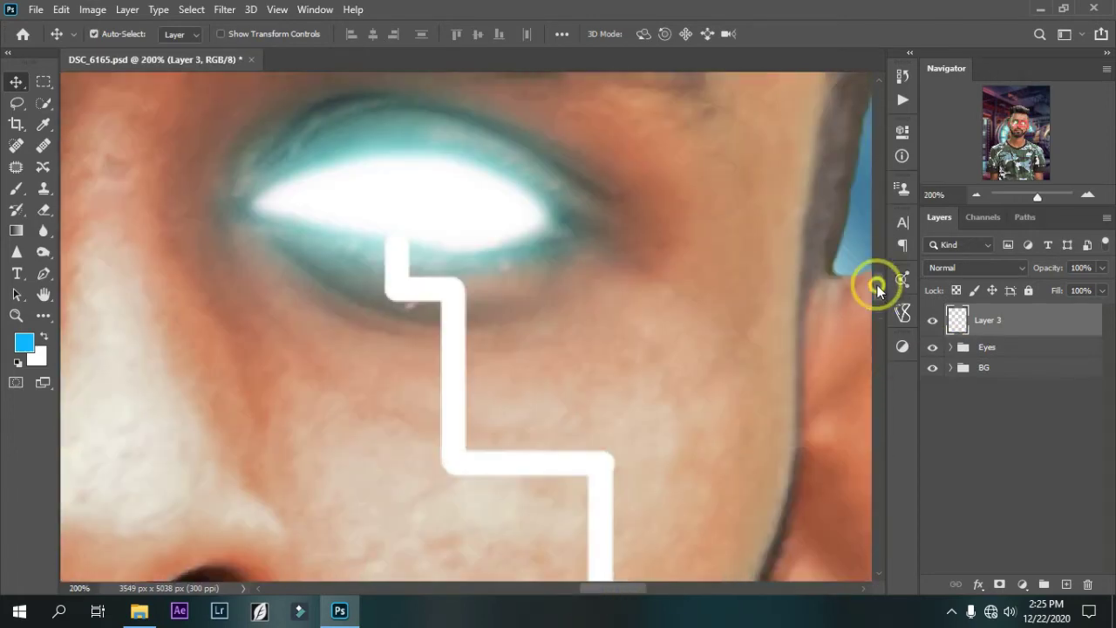
{"action": "left_click", "coordinate": [932, 347]}
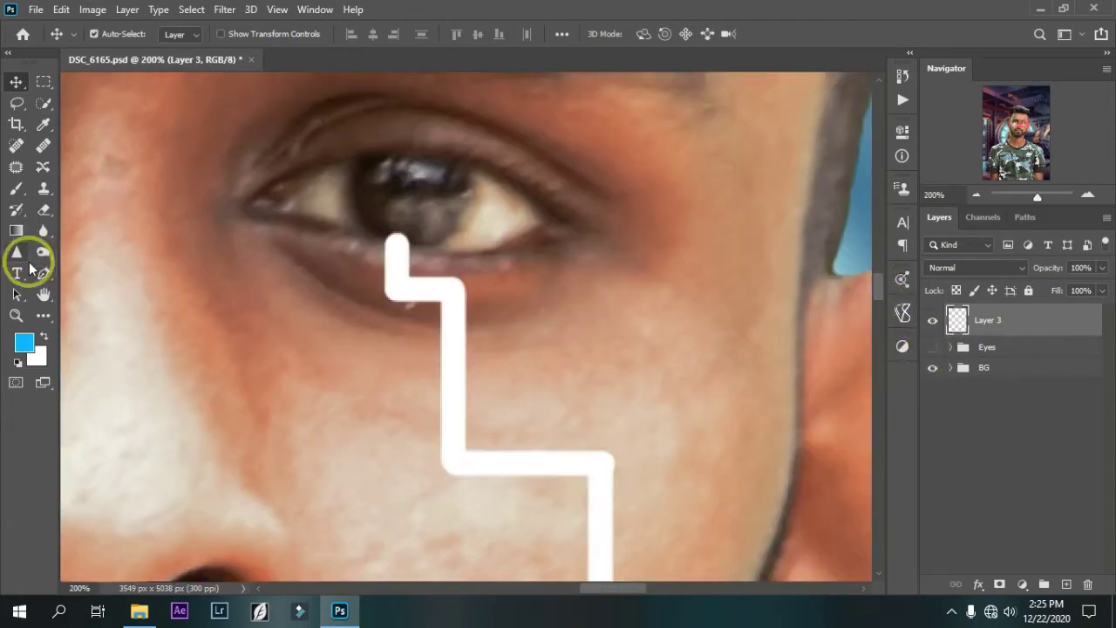
- Trace the stepped right-cheek line with a closed Pen tool path
{"action": "key", "text": "p"}
{"action": "left_click", "coordinate": [388, 235]}
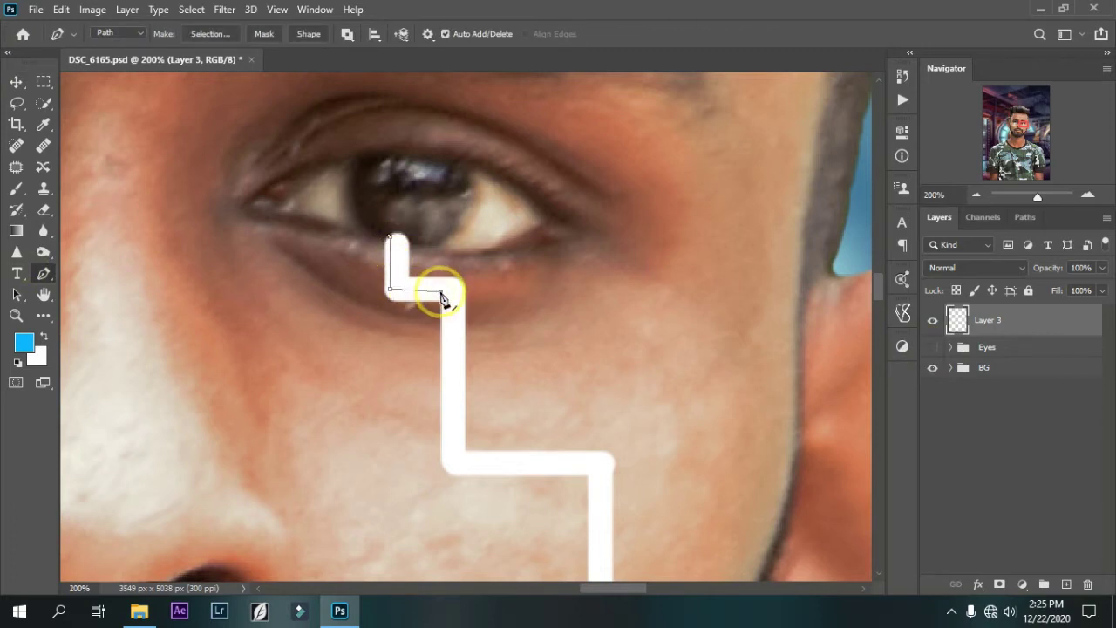
{"action": "left_click", "coordinate": [390, 298]}
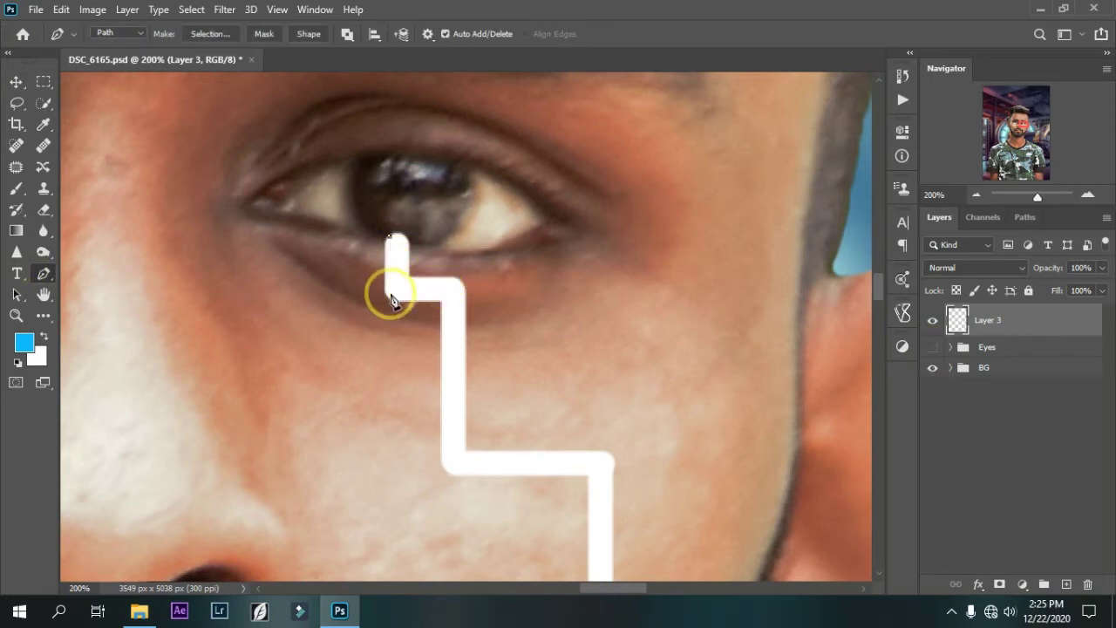
{"action": "left_click", "coordinate": [444, 301]}
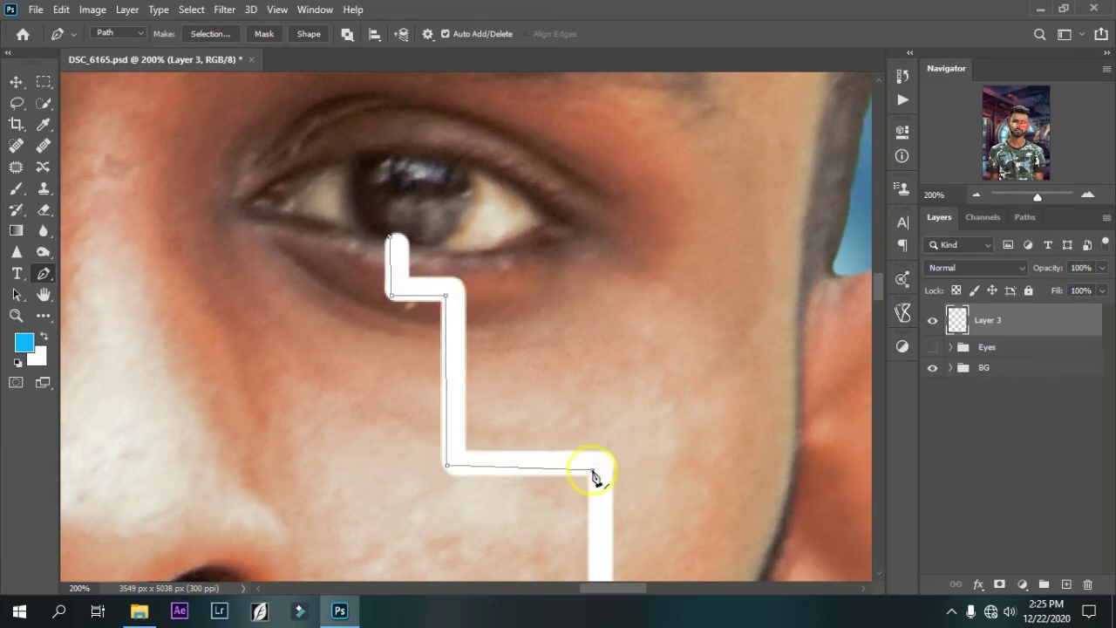
{"action": "left_click_drag", "start_coordinate": [878, 281], "coordinate": [878, 299]}
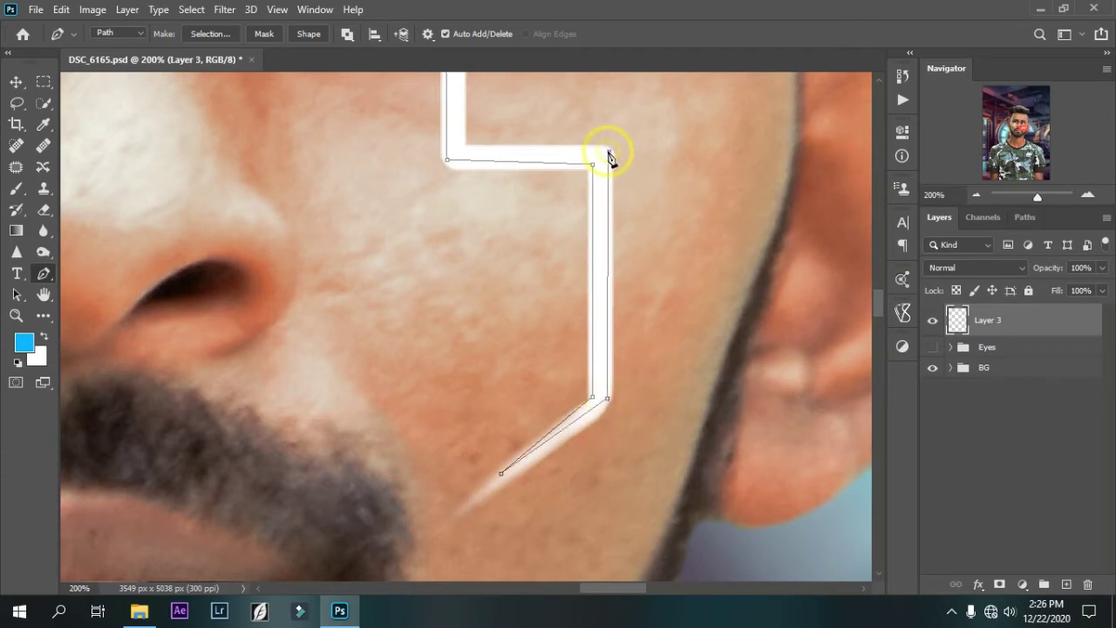
{"action": "scroll", "coordinate": [630, 299], "scroll_direction": "up", "scroll_amount": 3}
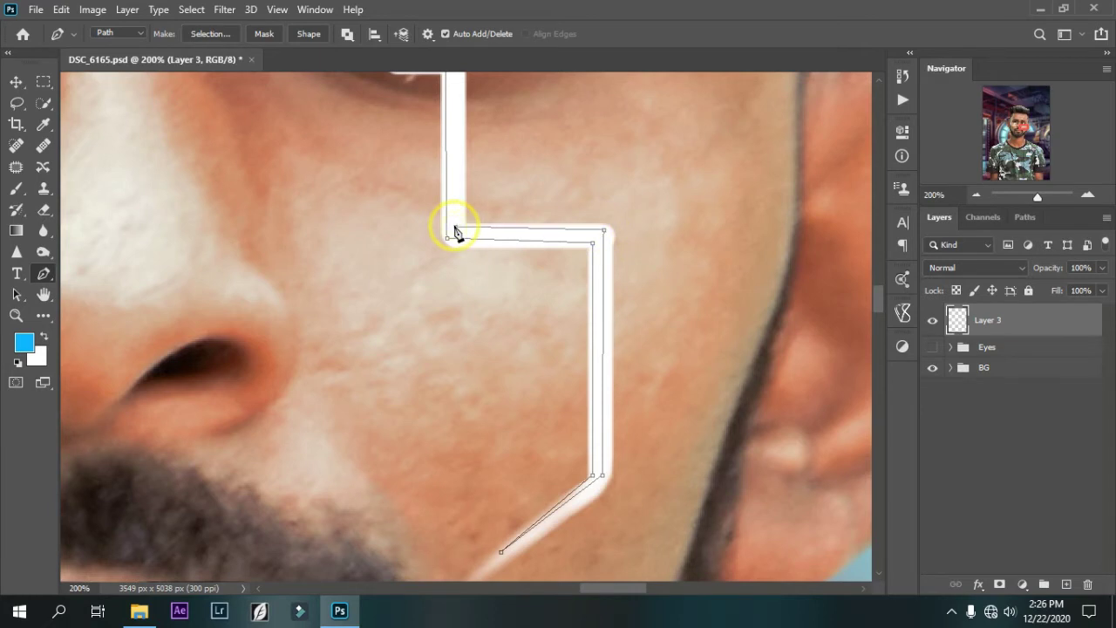
{"action": "scroll", "coordinate": [883, 300], "scroll_direction": "up", "scroll_amount": 5}
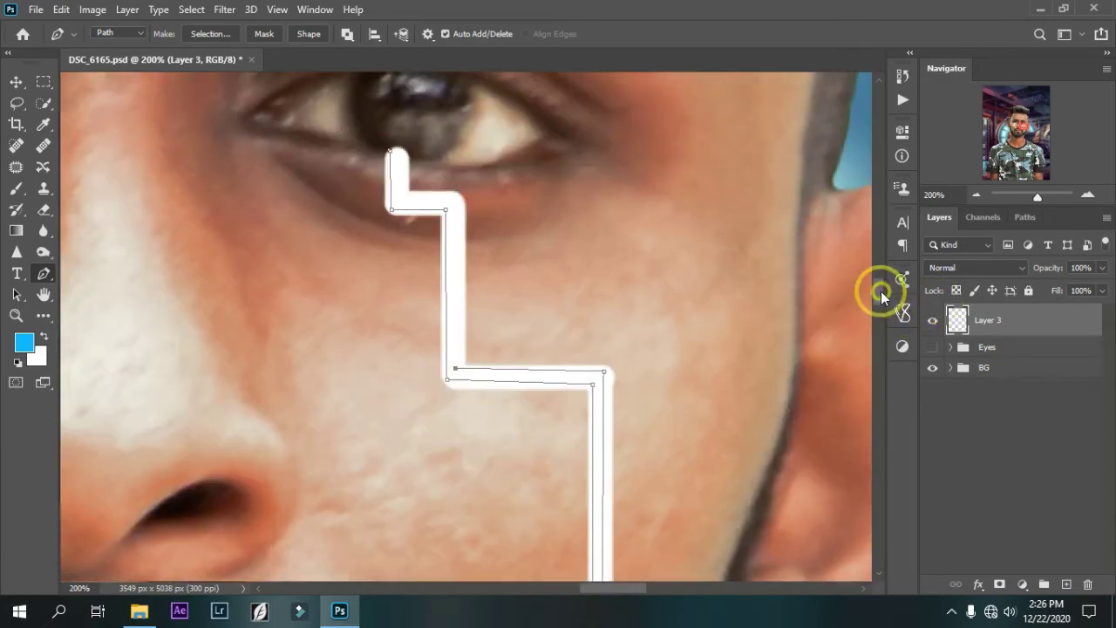
{"action": "left_click", "coordinate": [453, 210]}
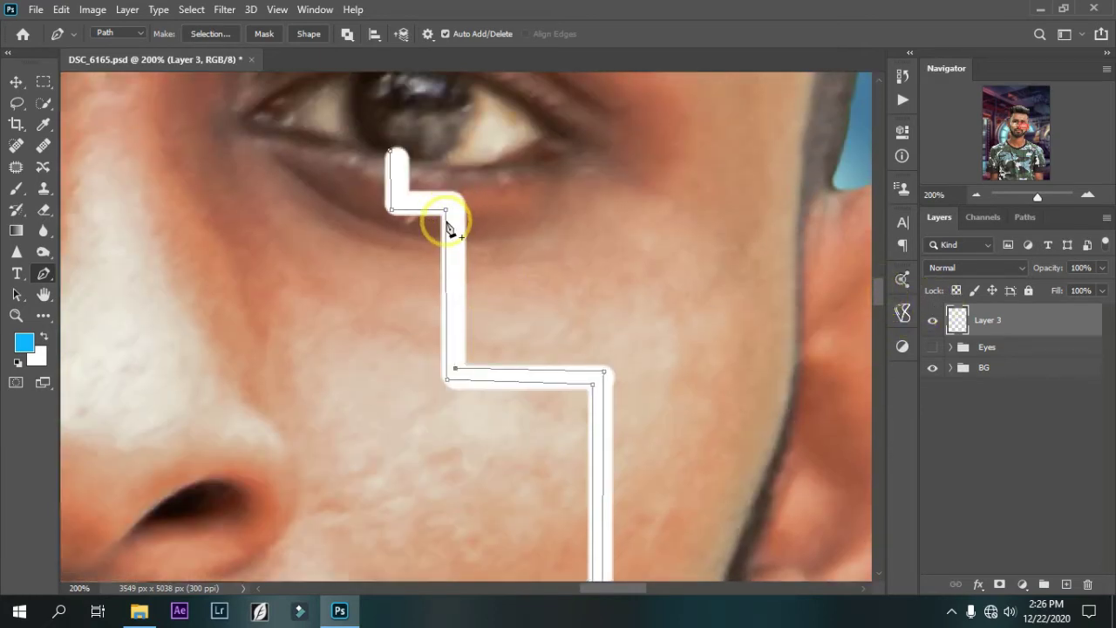
{"action": "left_click", "coordinate": [451, 198]}
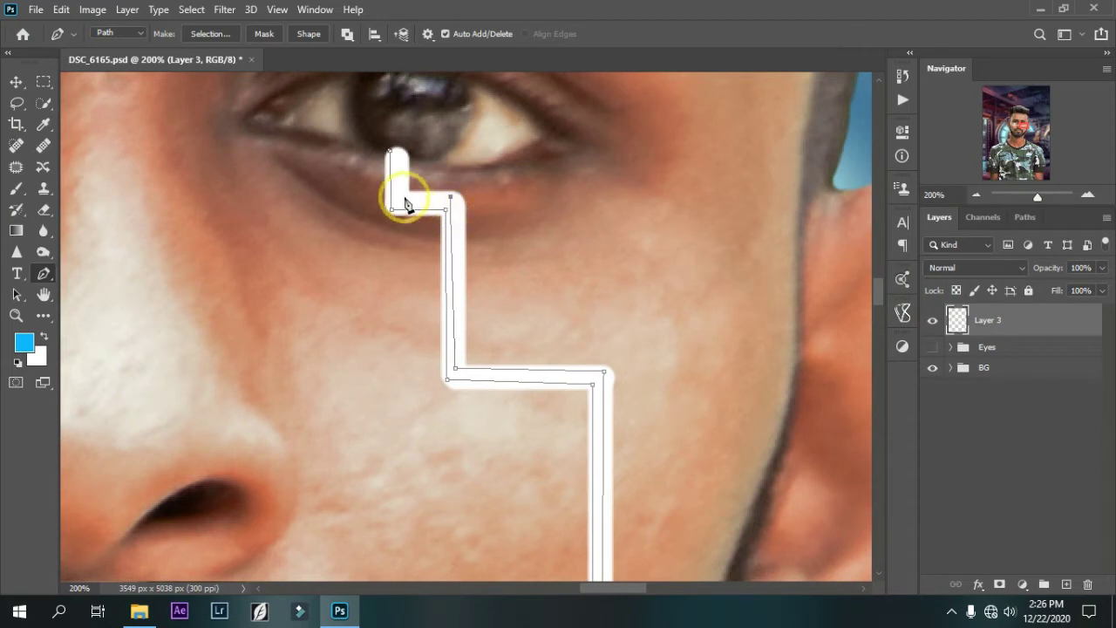
{"action": "left_click", "coordinate": [451, 207]}
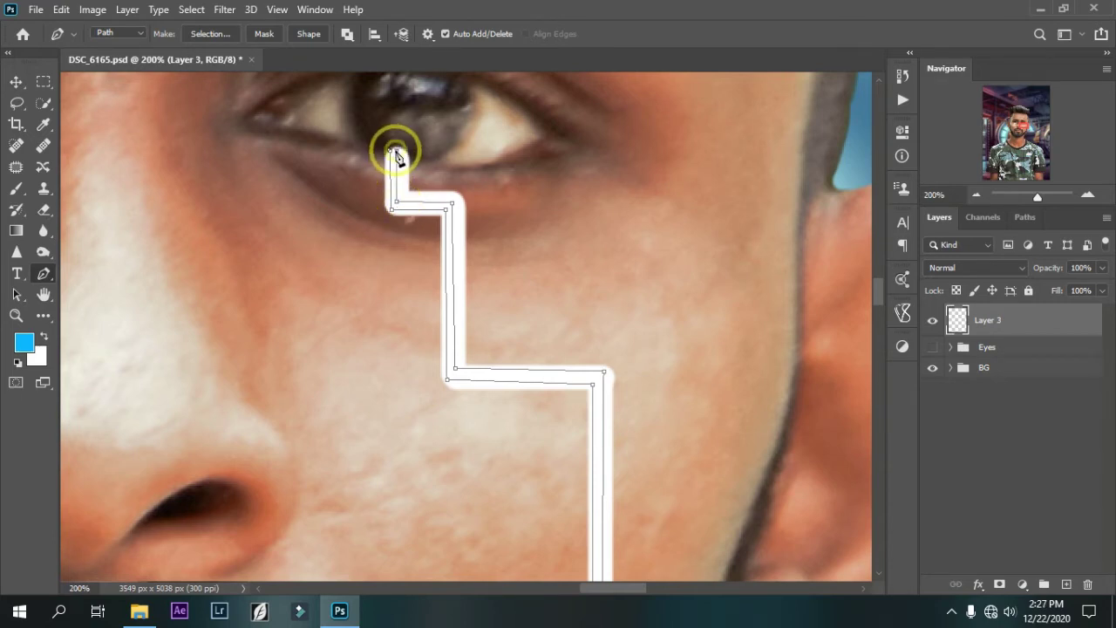
- Convert the traced path into a selection with Make Selection
{"action": "right_click", "coordinate": [394, 170]}
{"action": "left_click", "coordinate": [411, 232]}
{"action": "left_click", "coordinate": [653, 147]}
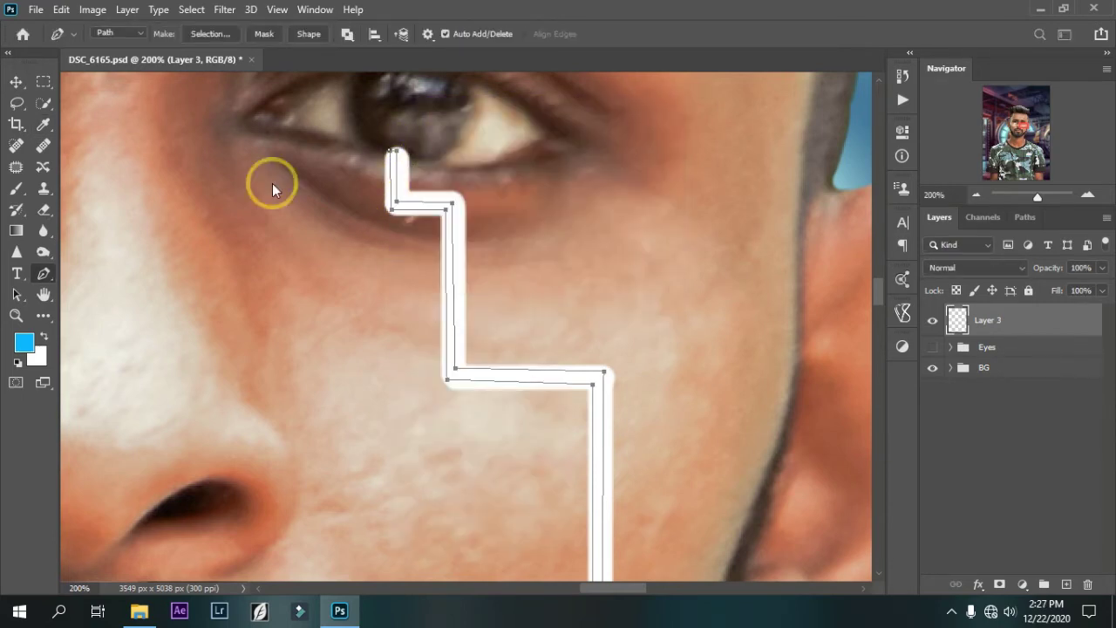
{"action": "left_click", "coordinate": [44, 103]}
{"action": "right_click", "coordinate": [454, 271]}
- Erase the soft white edges outside the traced right-hand stepped line
{"action": "key", "text": "Escape"}
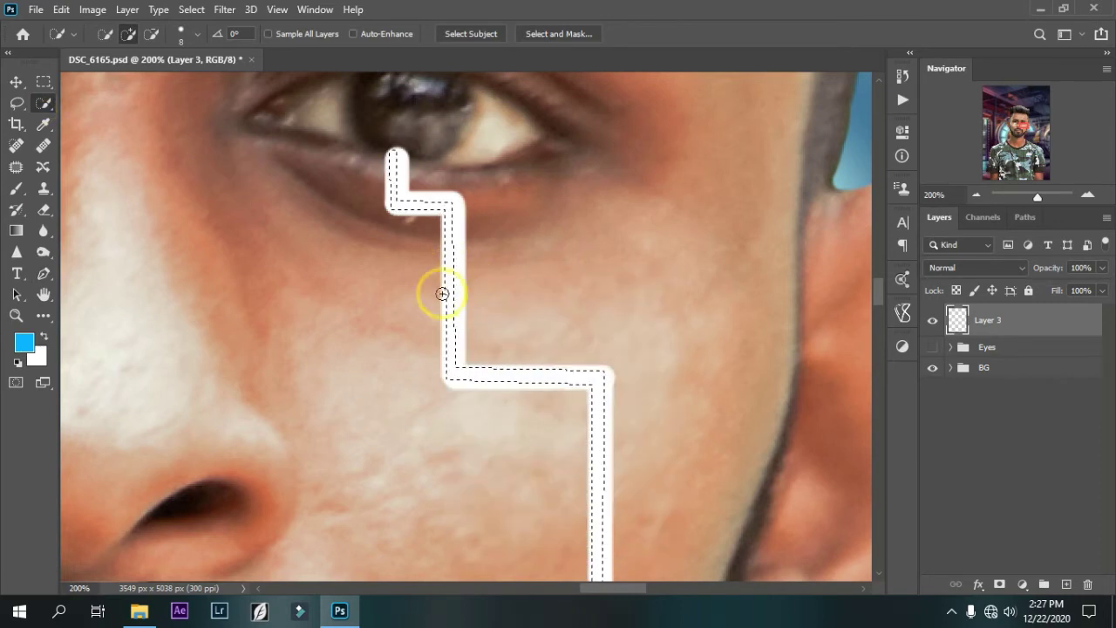
{"action": "left_click", "coordinate": [17, 188]}
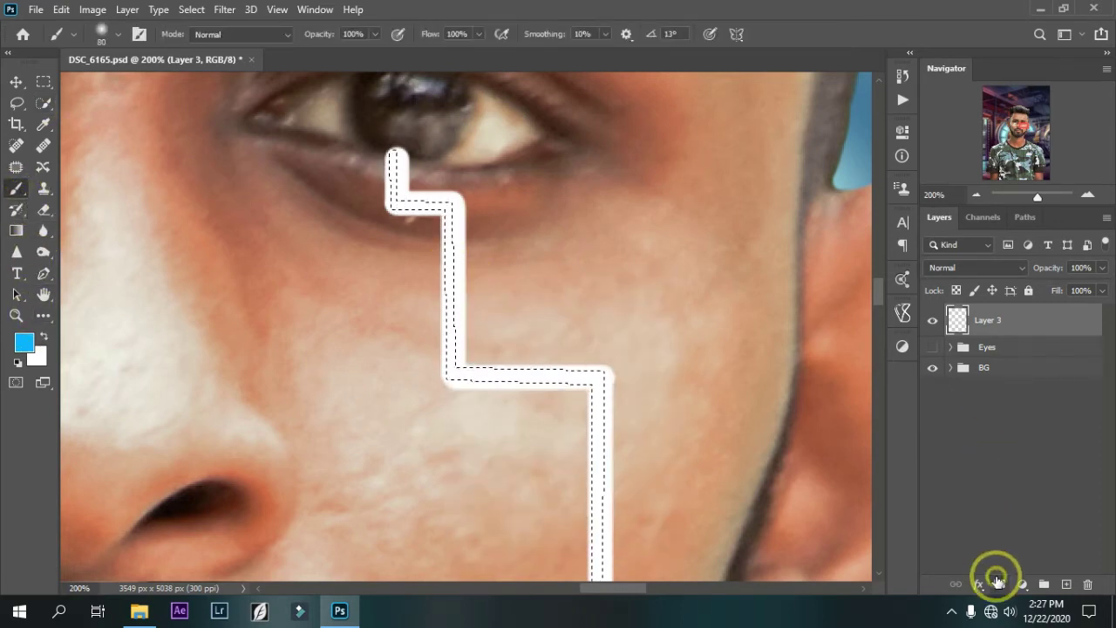
{"action": "left_click", "coordinate": [998, 582]}
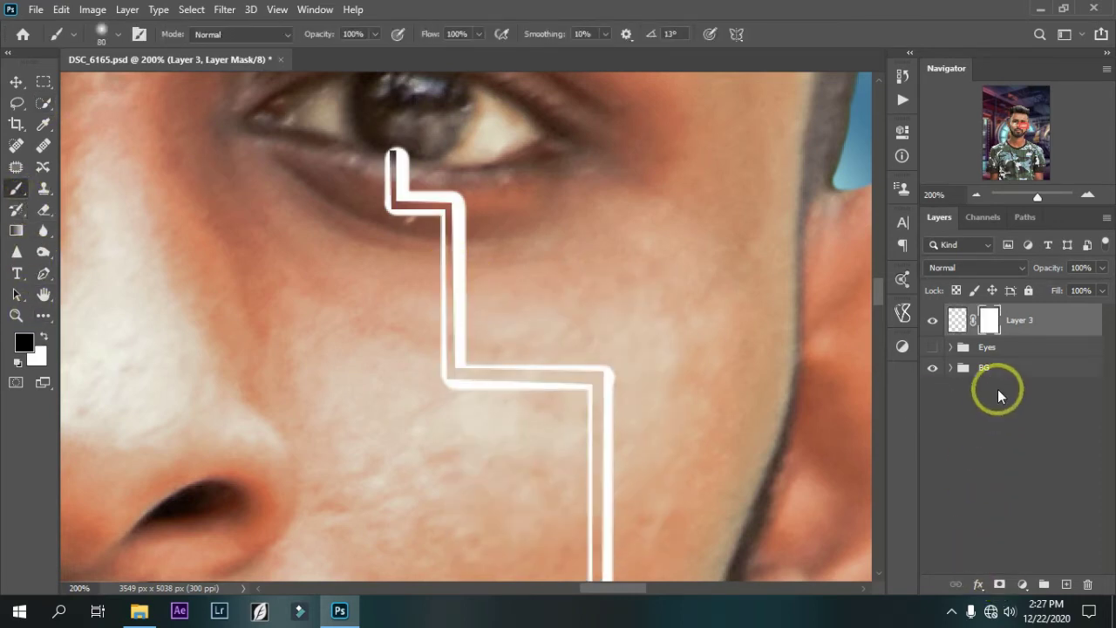
{"action": "key", "text": "ctrl+z"}
{"action": "left_click_drag", "start_coordinate": [493, 161], "coordinate": [462, 240]}
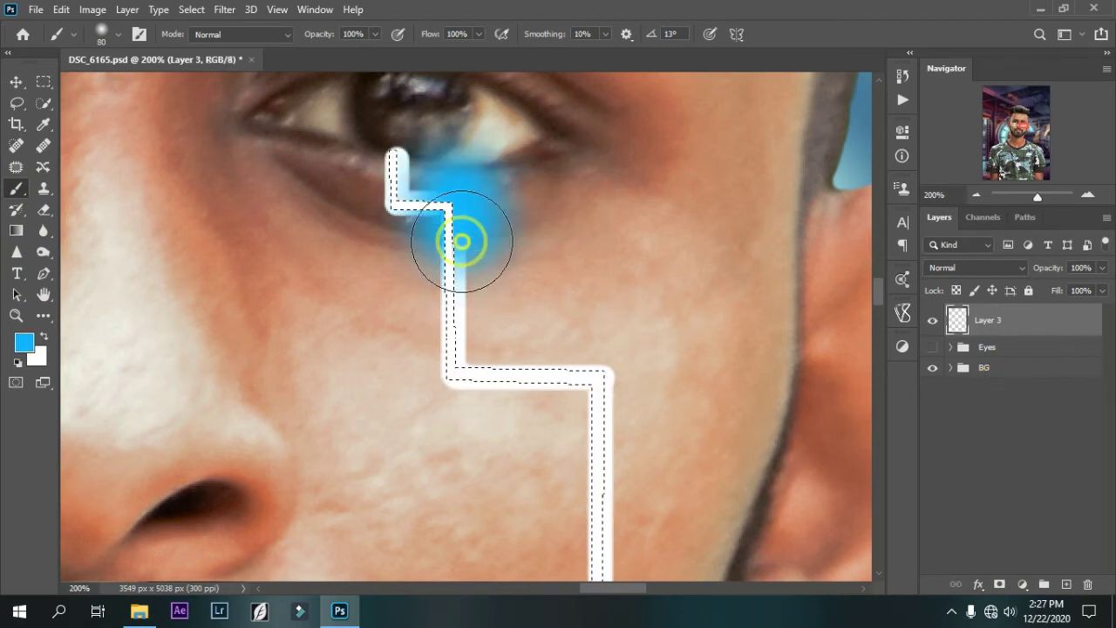
{"action": "key", "text": "ctrl+z"}
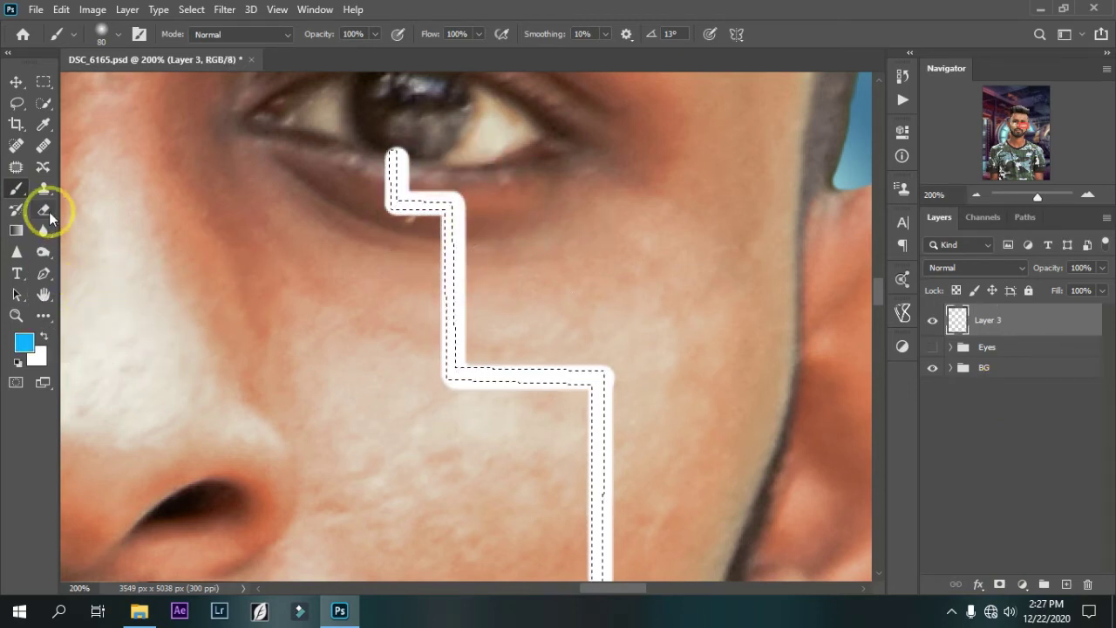
{"action": "left_click", "coordinate": [48, 212]}
{"action": "mouse_move", "coordinate": [403, 190]}
{"action": "left_mouse_down"}
{"action": "mouse_move", "coordinate": [607, 432]}
{"action": "mouse_move", "coordinate": [601, 575]}
{"action": "left_mouse_up"}
- Trim the remaining white edge along the line's diagonal and lower parts
{"action": "scroll", "coordinate": [885, 314], "scroll_direction": "down", "scroll_amount": 8}
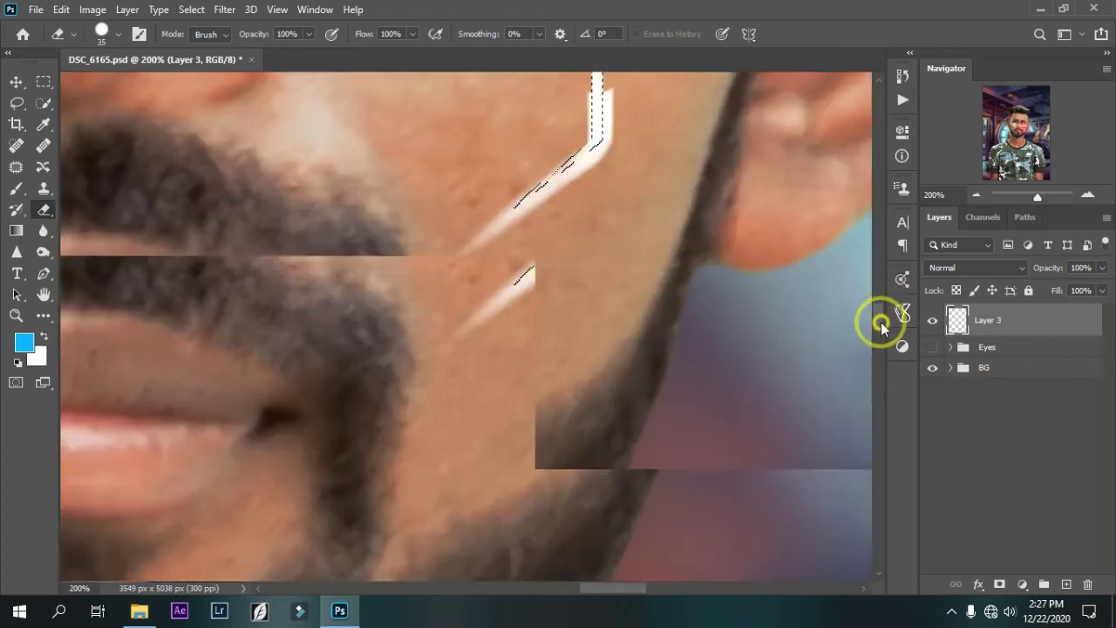
{"action": "right_click", "coordinate": [600, 166]}
{"action": "left_click_drag", "start_coordinate": [680, 230], "coordinate": [652, 229]}
{"action": "key", "text": "Return"}
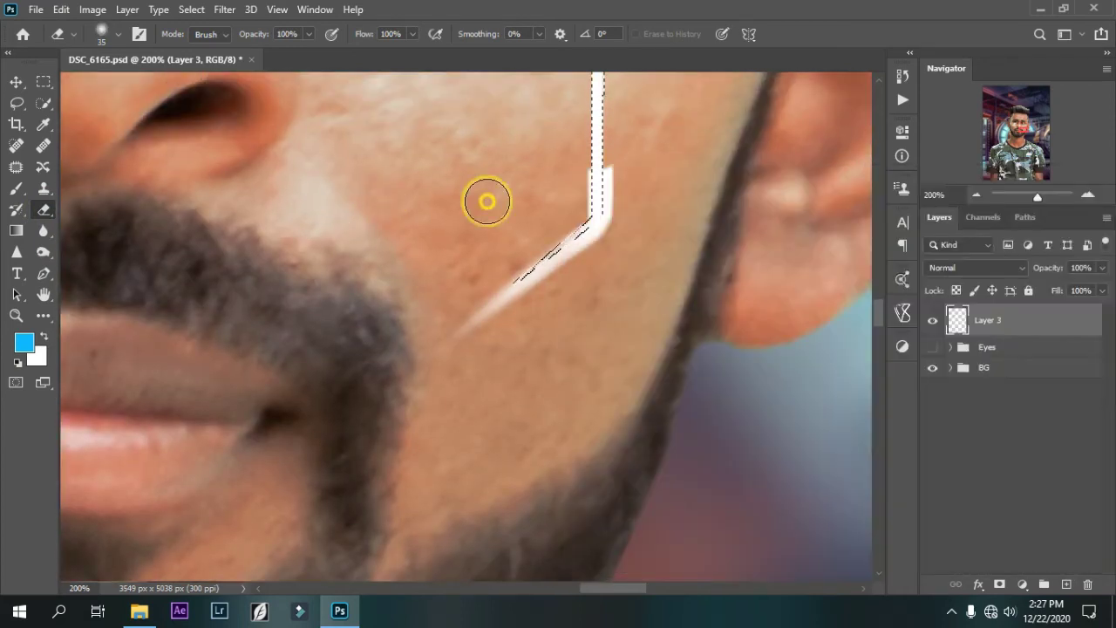
{"action": "mouse_move", "coordinate": [519, 279]}
{"action": "left_mouse_down"}
{"action": "mouse_move", "coordinate": [603, 176]}
{"action": "mouse_move", "coordinate": [497, 329]}
{"action": "left_mouse_up"}
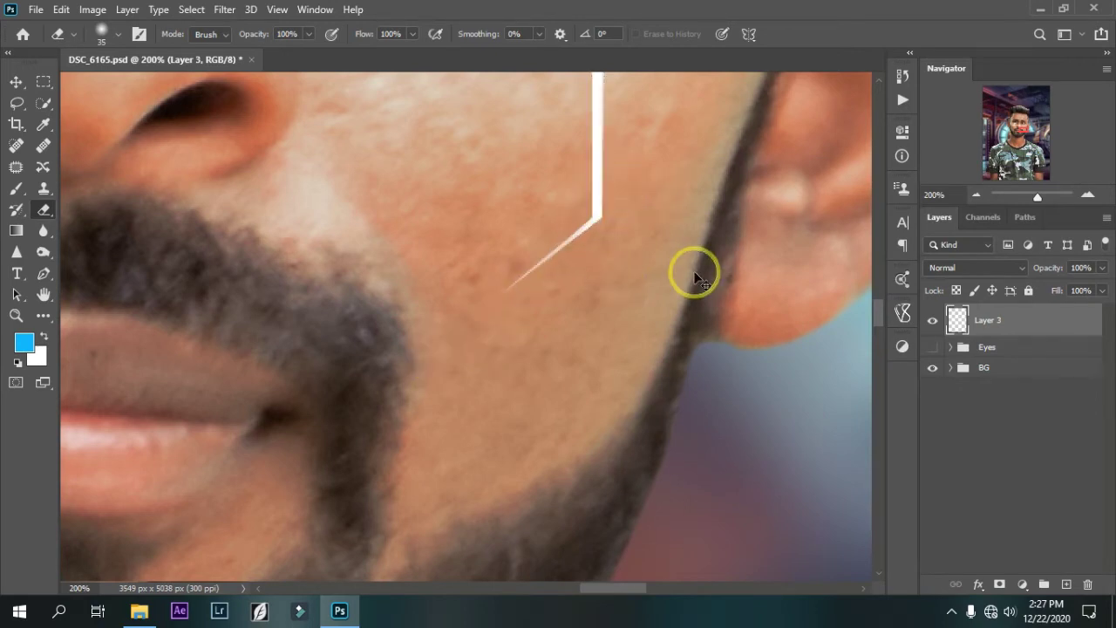
{"action": "scroll", "coordinate": [695, 277], "scroll_direction": "up", "scroll_amount": 2}
{"action": "left_click_drag", "start_coordinate": [592, 587], "coordinate": [558, 593]}
{"action": "left_click_drag", "start_coordinate": [872, 323], "coordinate": [877, 306]}
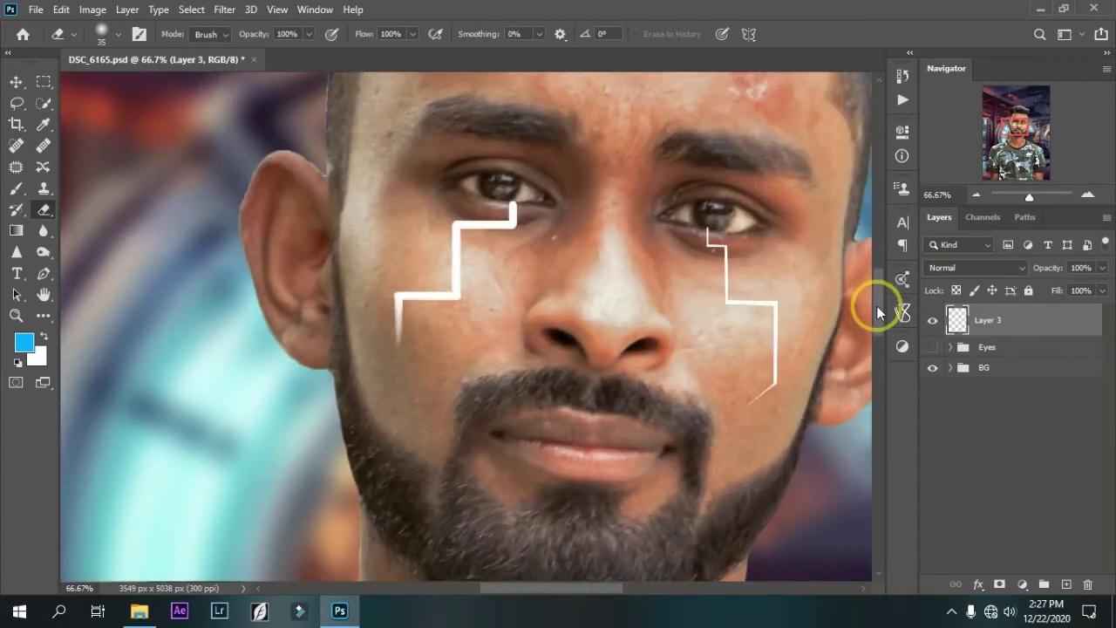
{"action": "scroll", "coordinate": [877, 306], "scroll_direction": "up", "scroll_amount": 1}
{"action": "scroll", "coordinate": [834, 304], "scroll_direction": "up", "scroll_amount": 1}
{"action": "scroll", "coordinate": [876, 288], "scroll_direction": "up", "scroll_amount": 2}
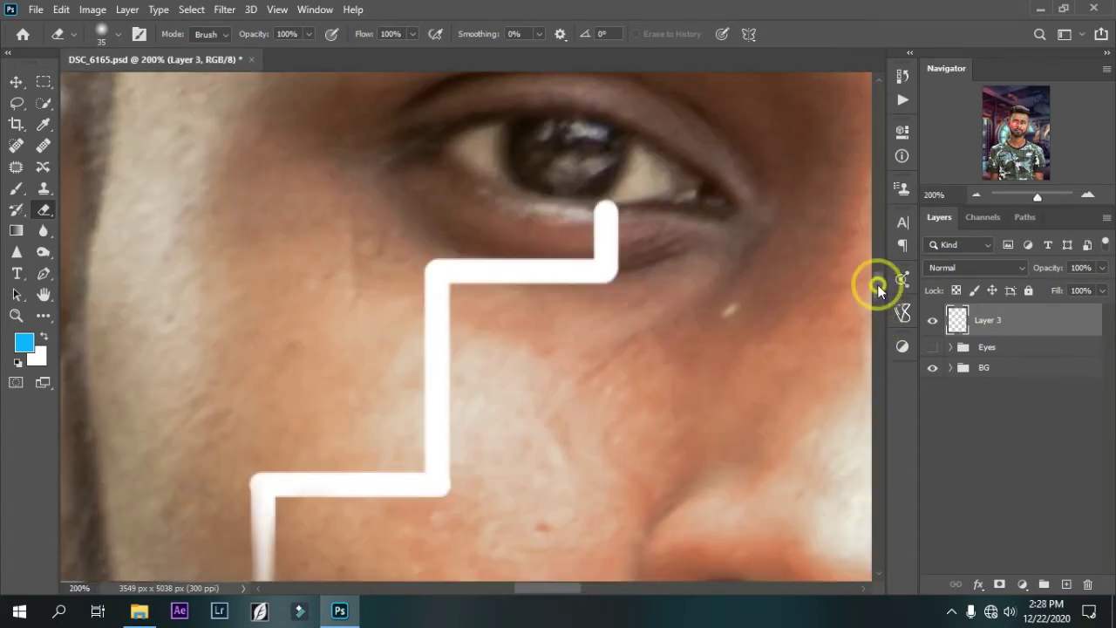
- Pen-trace the left stepped line and turn the path into a selection
{"action": "left_click", "coordinate": [44, 273]}
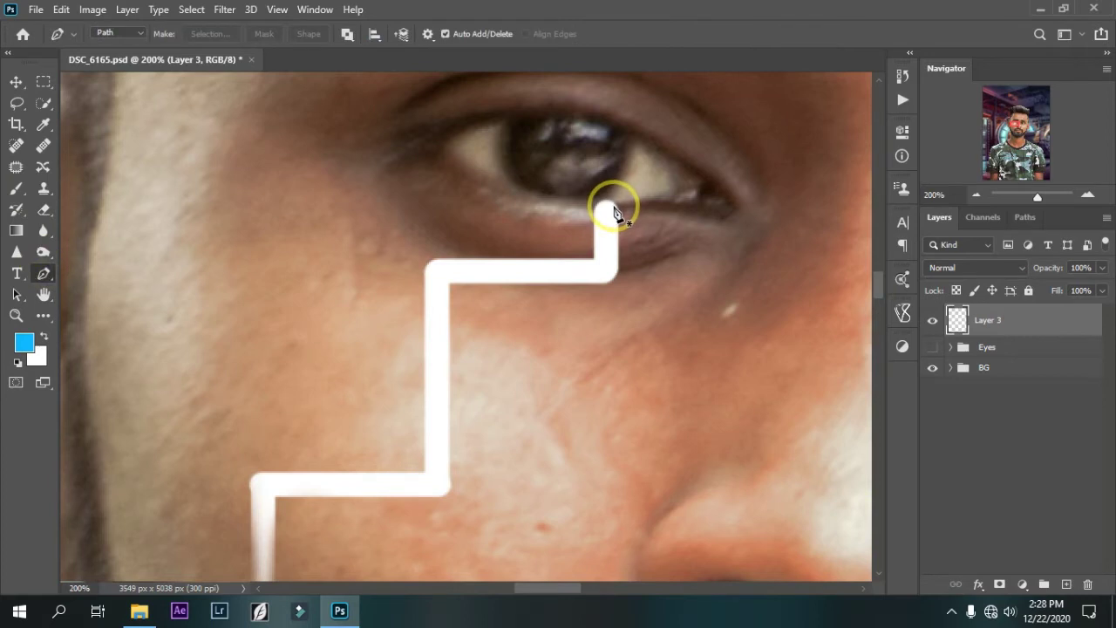
{"action": "left_click", "coordinate": [614, 208]}
{"action": "left_click", "coordinate": [613, 275]}
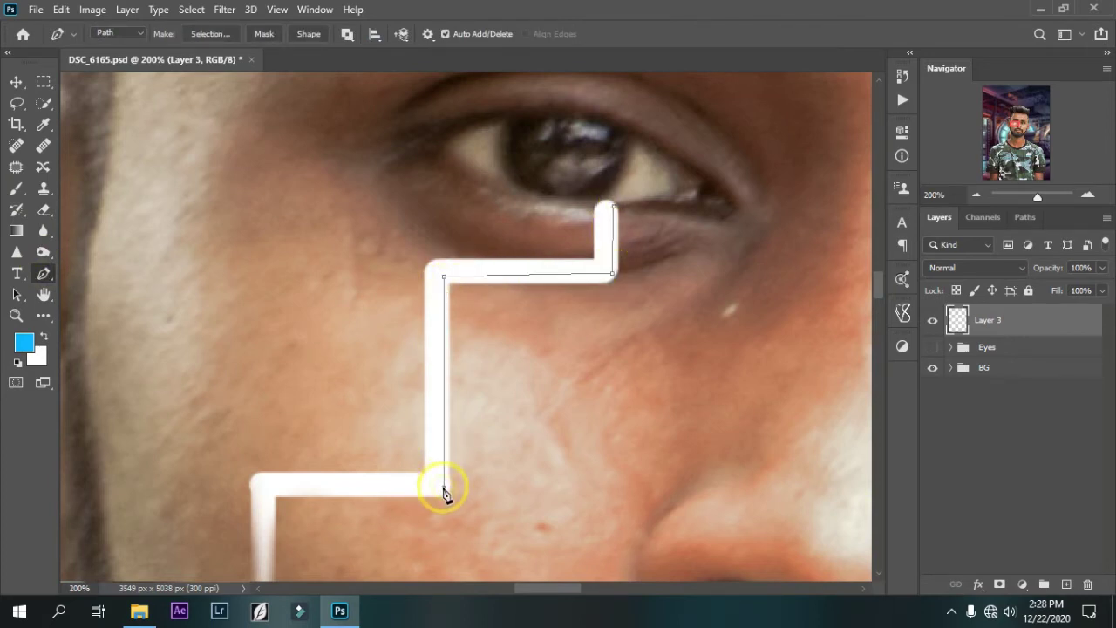
{"action": "left_click", "coordinate": [272, 492]}
{"action": "scroll", "coordinate": [271, 497], "scroll_direction": "down", "scroll_amount": 3}
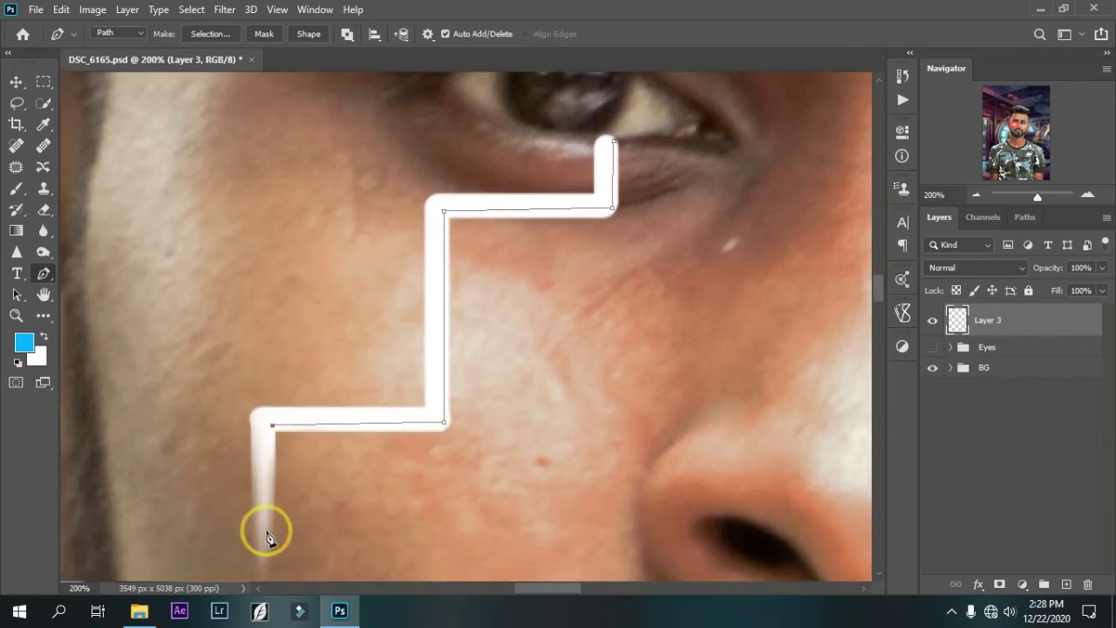
{"action": "left_click", "coordinate": [264, 542]}
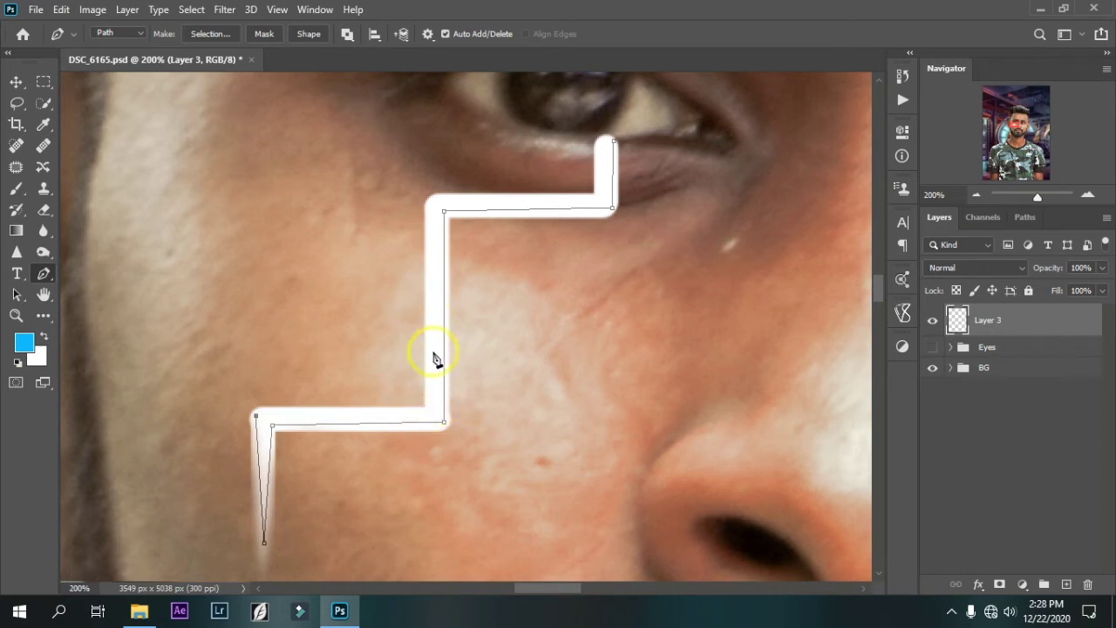
{"action": "left_click", "coordinate": [432, 203]}
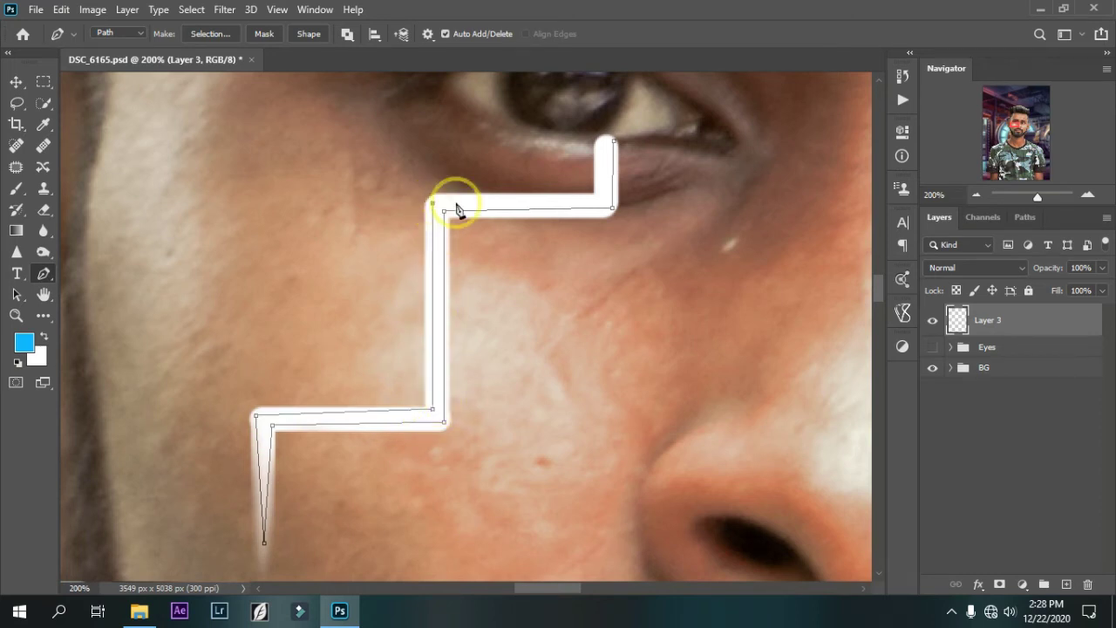
{"action": "left_click", "coordinate": [606, 200]}
{"action": "right_click", "coordinate": [610, 150]}
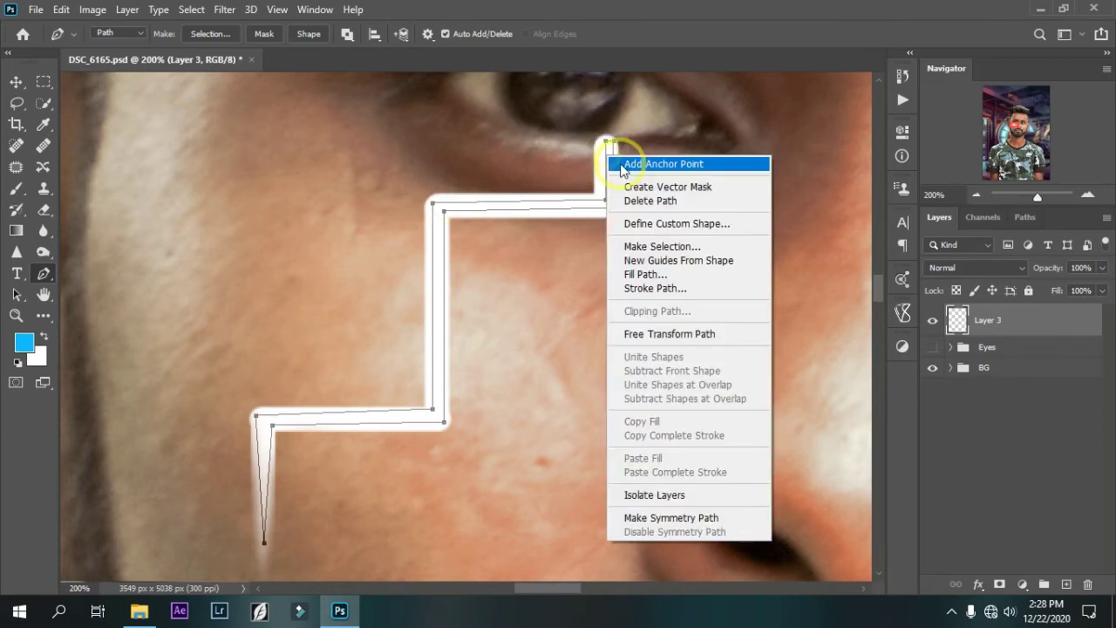
{"action": "left_click", "coordinate": [601, 245]}
{"action": "left_click", "coordinate": [634, 149]}
- Invert the selection, erase the left line's soft edges, deselect, and show the Eyes group
{"action": "left_click", "coordinate": [42, 210]}
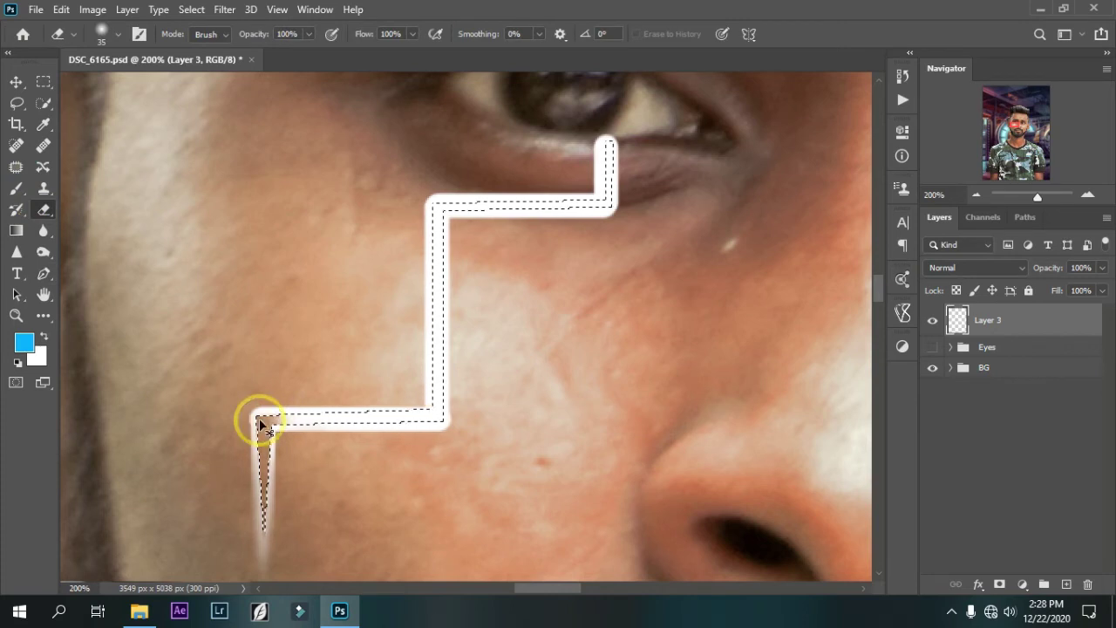
{"action": "key", "text": "w"}
{"action": "right_click", "coordinate": [429, 356]}
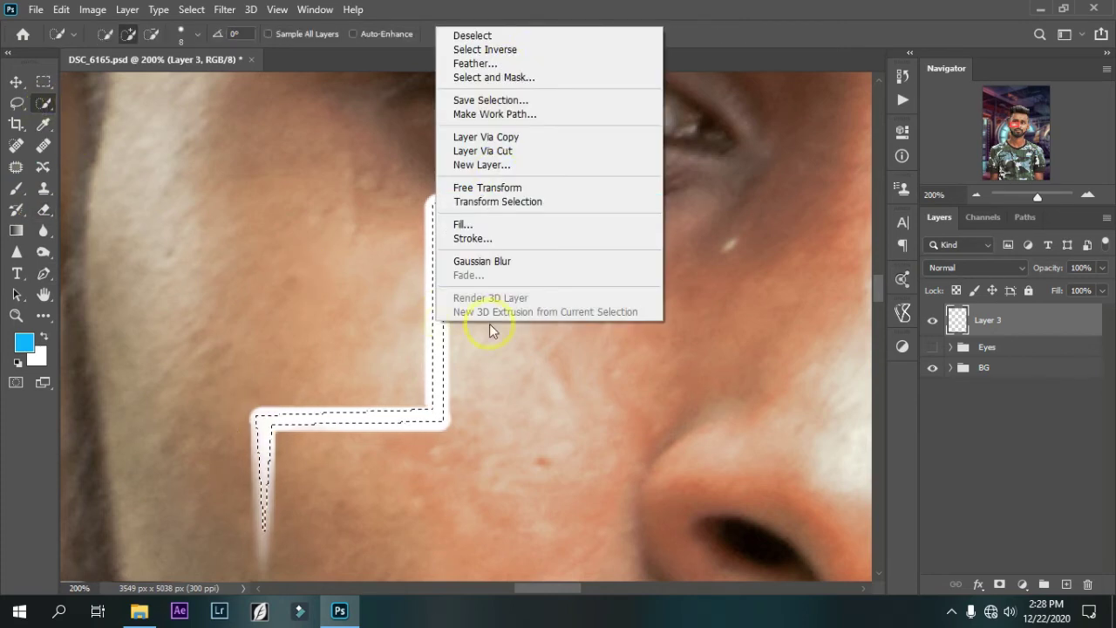
{"action": "left_click", "coordinate": [505, 50]}
{"action": "left_click", "coordinate": [42, 210]}
{"action": "mouse_move", "coordinate": [262, 567]}
{"action": "left_mouse_down"}
{"action": "mouse_move", "coordinate": [553, 416]}
{"action": "mouse_move", "coordinate": [436, 257]}
{"action": "mouse_move", "coordinate": [433, 177]}
{"action": "mouse_move", "coordinate": [697, 142]}
{"action": "mouse_move", "coordinate": [580, 182]}
{"action": "left_mouse_up"}
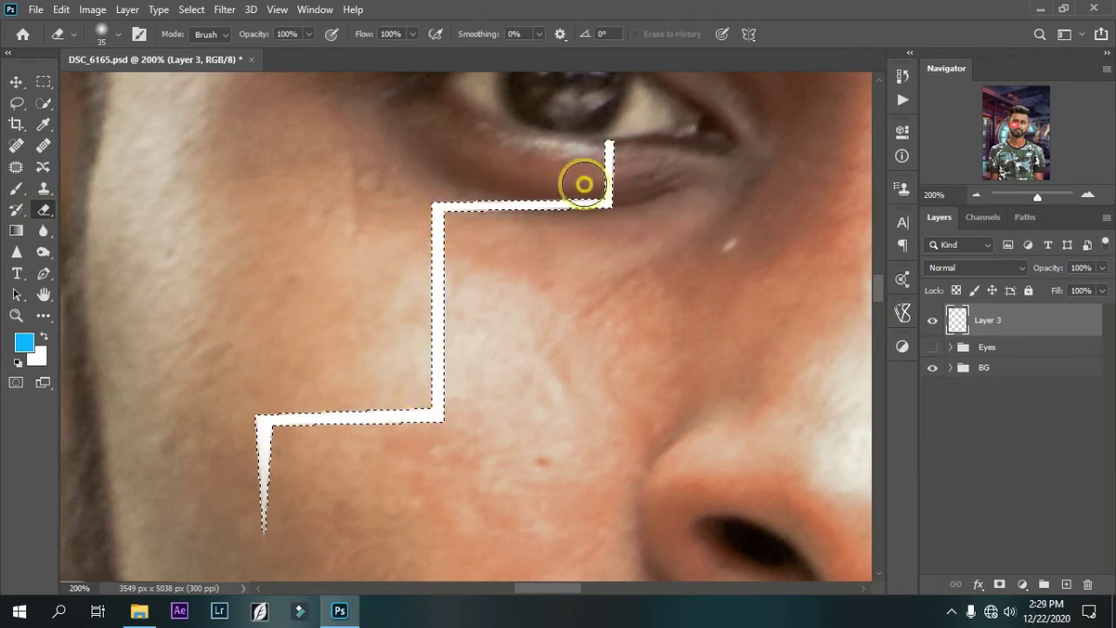
{"action": "key", "text": "ctrl+d"}
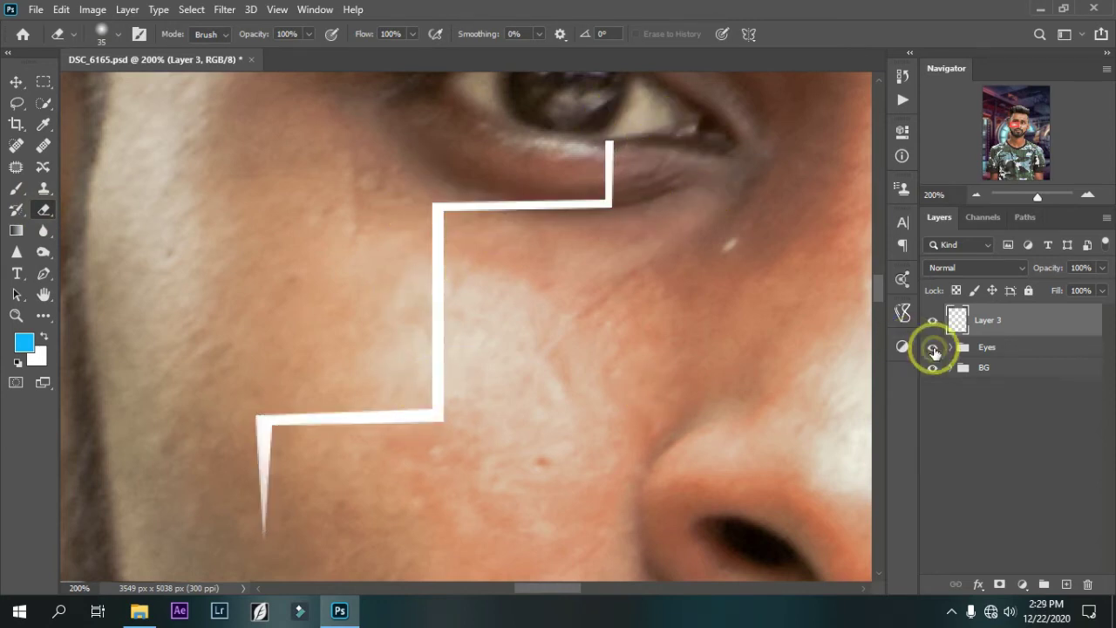
{"action": "left_click", "coordinate": [932, 347]}
- Duplicate the circuit line layer and apply a Gaussian Blur to the copy
{"action": "key", "text": "ctrl+minus"}
{"action": "key", "text": "ctrl+minus"}
{"action": "key", "text": "ctrl+minus"}
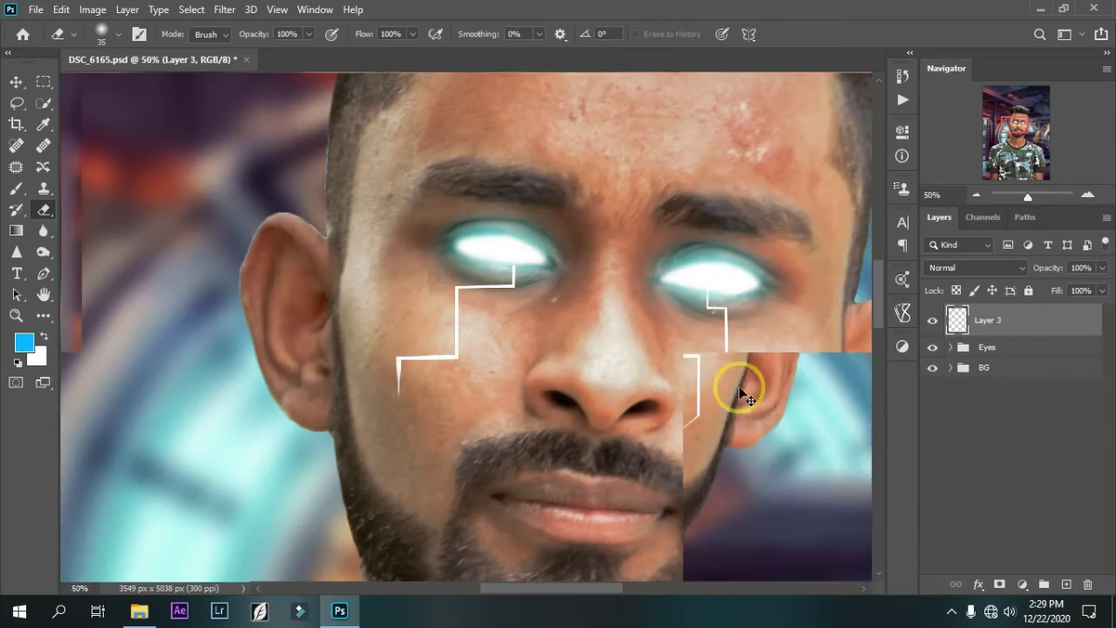
{"action": "key", "text": "ctrl+minus"}
{"action": "key", "text": "ctrl+plus"}
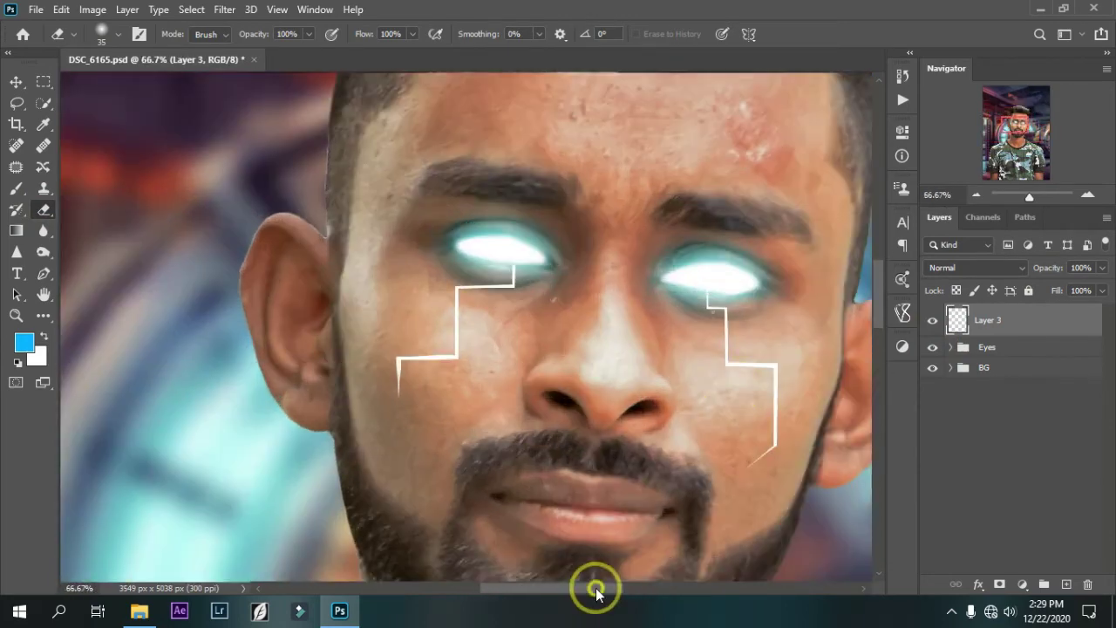
{"action": "left_click_drag", "start_coordinate": [598, 590], "coordinate": [617, 590]}
{"action": "key", "text": "ctrl+j"}
{"action": "left_click", "coordinate": [16, 81]}
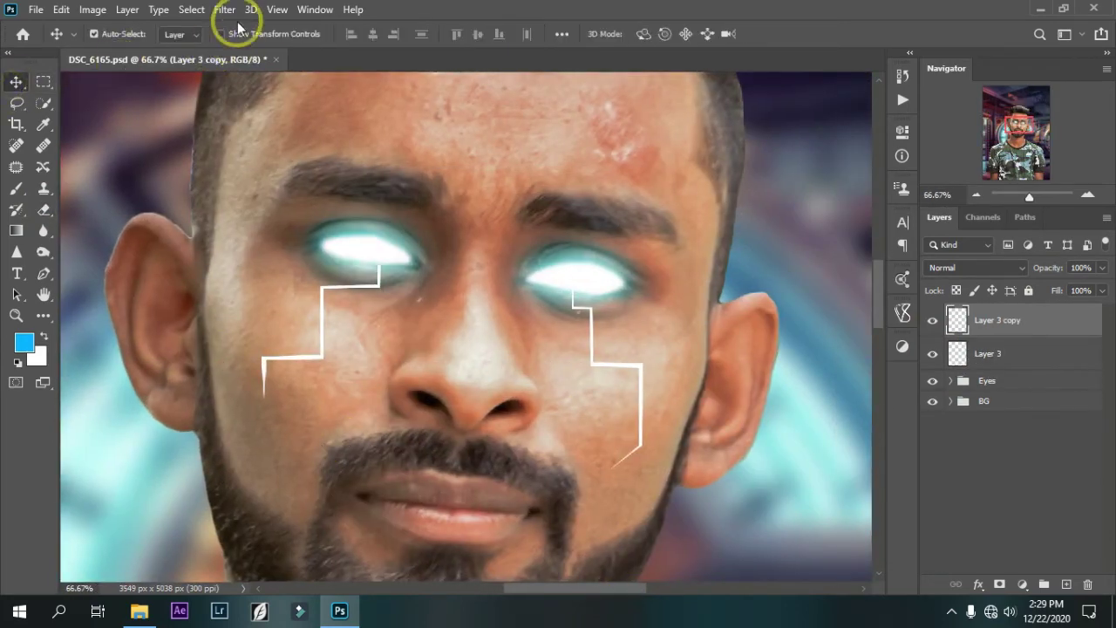
{"action": "left_click", "coordinate": [224, 8]}
{"action": "left_click", "coordinate": [445, 257]}
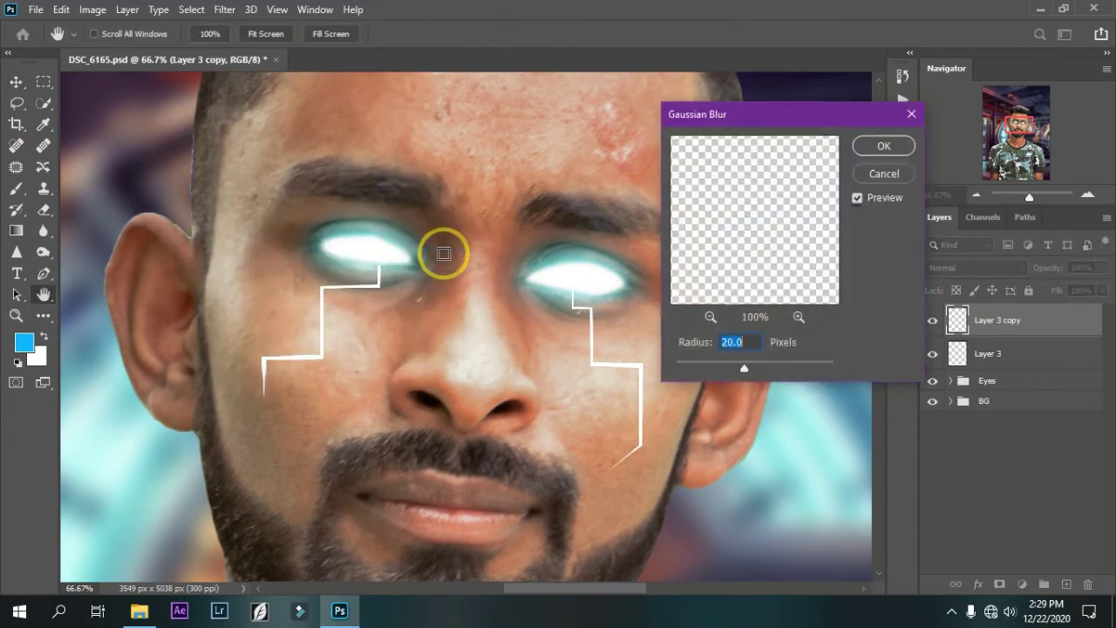
{"action": "key", "text": "Return"}
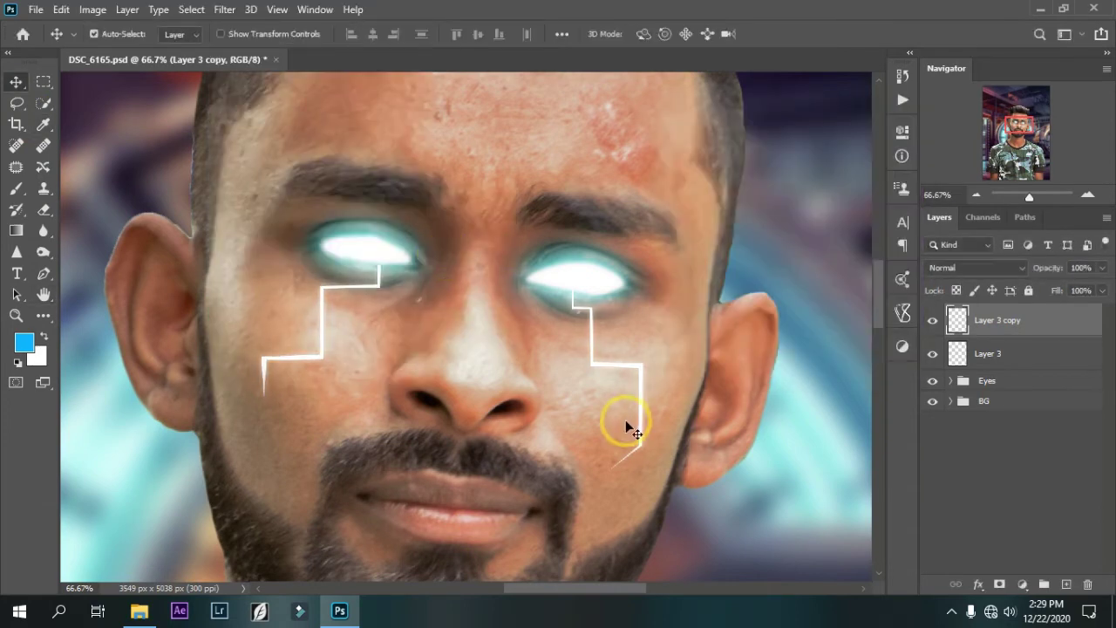
- Paint blue over both stepped lines and move the copied lightning layer below Layer 3
{"action": "key", "text": "ctrl+j"}
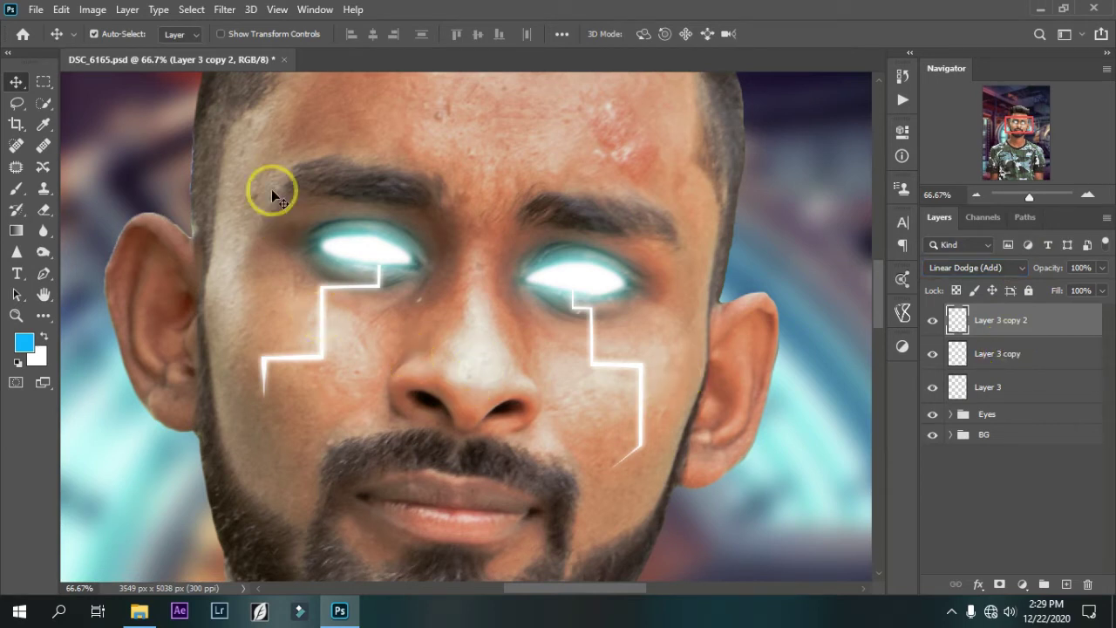
{"action": "key", "text": "Delete"}
{"action": "left_click_drag", "start_coordinate": [955, 322], "coordinate": [961, 324]}
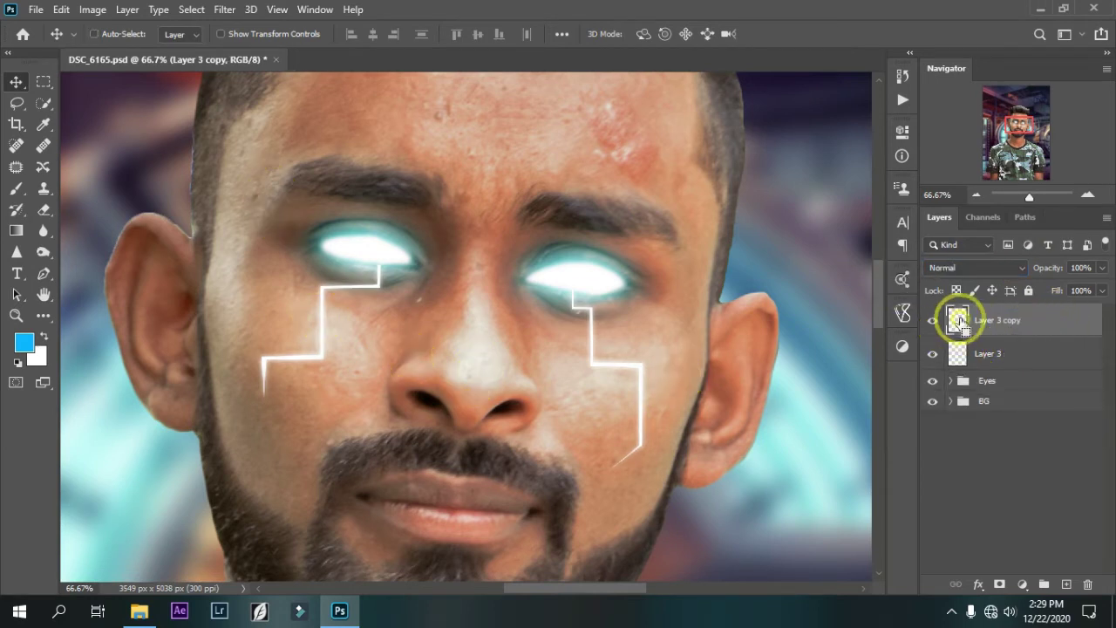
{"action": "left_click", "coordinate": [16, 188]}
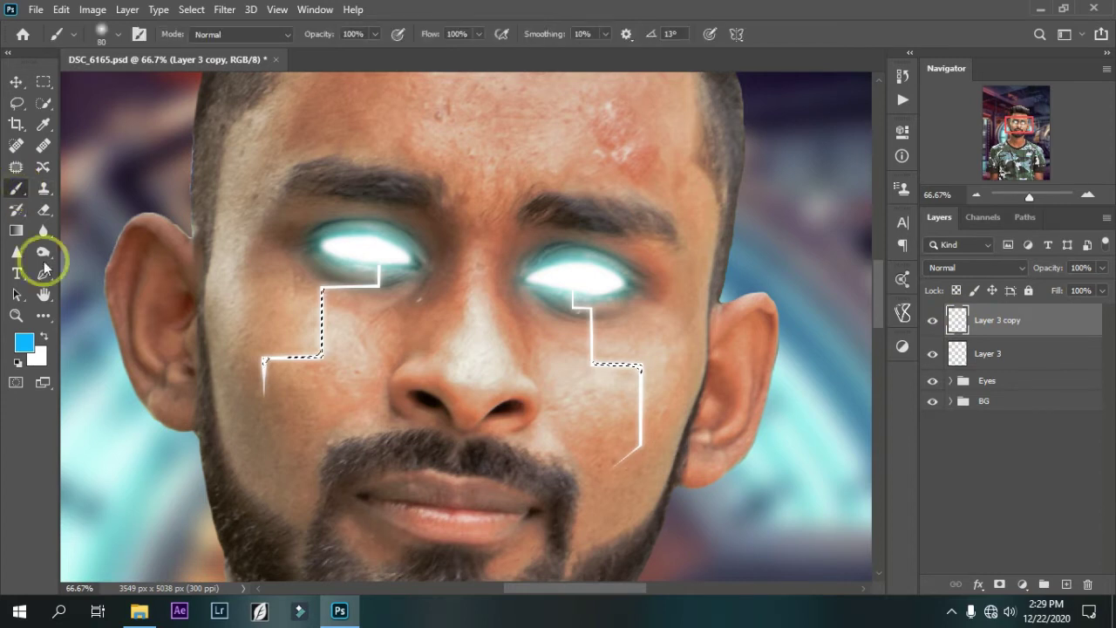
{"action": "mouse_move", "coordinate": [326, 287]}
{"action": "left_mouse_down"}
{"action": "mouse_move", "coordinate": [382, 268]}
{"action": "mouse_move", "coordinate": [324, 287]}
{"action": "mouse_move", "coordinate": [299, 360]}
{"action": "mouse_move", "coordinate": [263, 384]}
{"action": "left_mouse_up"}
{"action": "mouse_move", "coordinate": [572, 297]}
{"action": "left_mouse_down"}
{"action": "mouse_move", "coordinate": [636, 374]}
{"action": "mouse_move", "coordinate": [641, 444]}
{"action": "left_mouse_up"}
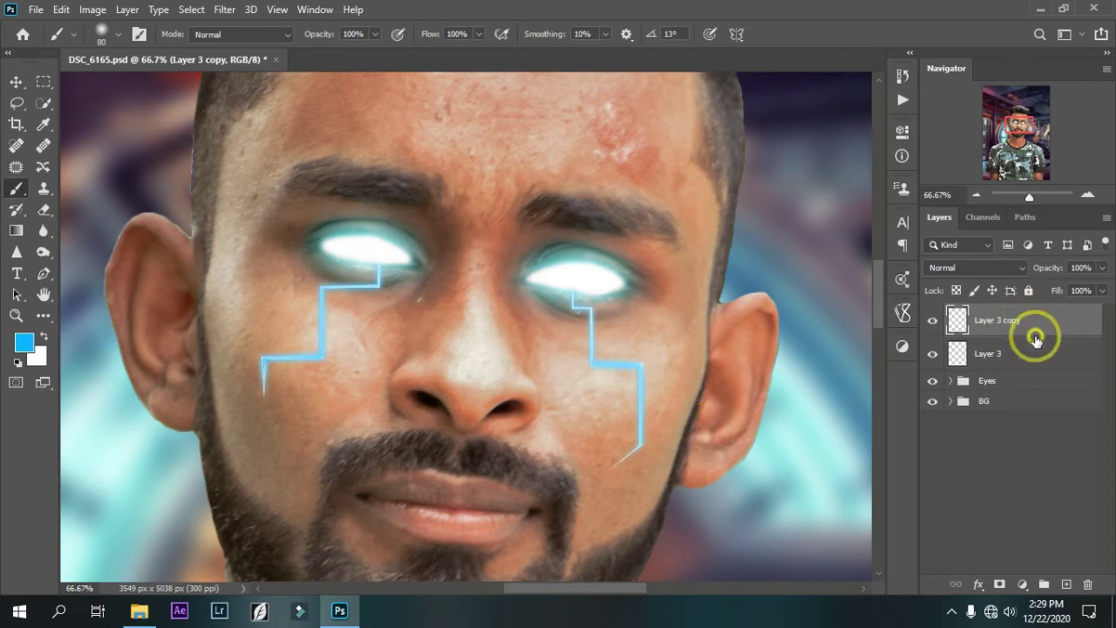
{"action": "left_click_drag", "start_coordinate": [1037, 322], "coordinate": [1032, 370]}
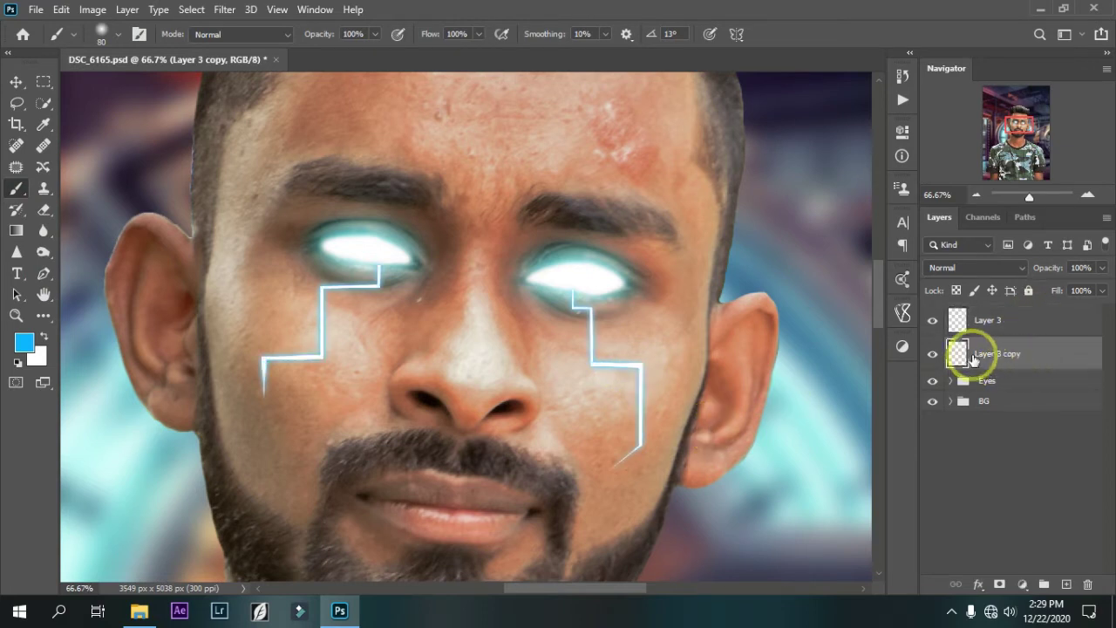
- Duplicate the lightning layer, set it to Linear Dodge (Add), and blur it 20 pixels
{"action": "left_click", "coordinate": [16, 81]}
{"action": "key", "text": "alt+Right"}
{"action": "left_click", "coordinate": [977, 267]}
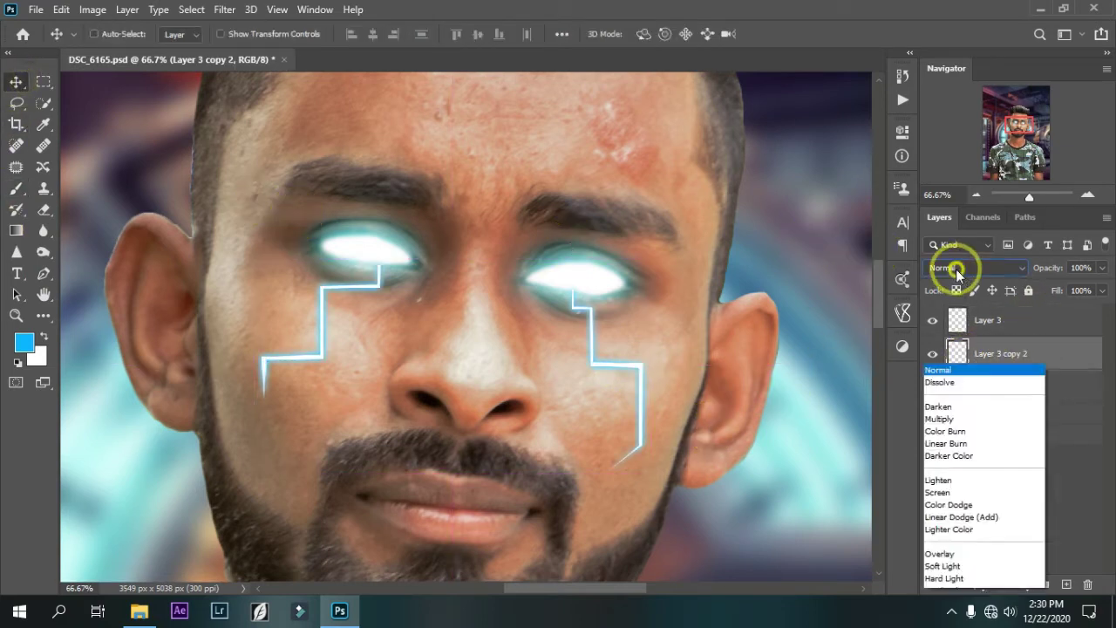
{"action": "left_click", "coordinate": [976, 357]}
{"action": "left_click", "coordinate": [224, 8]}
{"action": "mouse_move", "coordinate": [234, 193]}
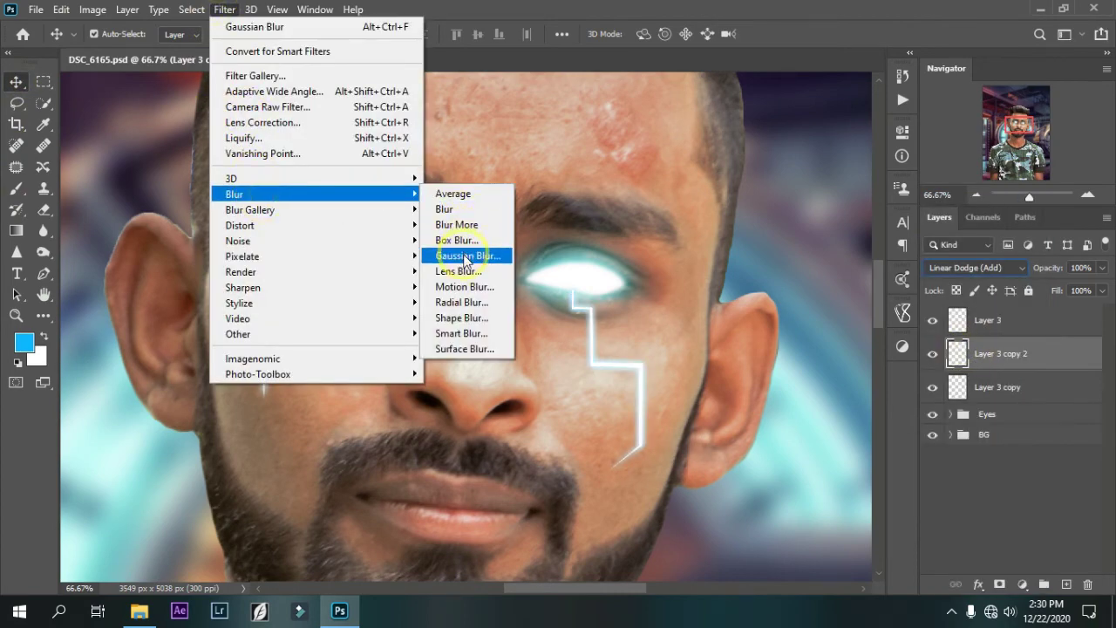
{"action": "left_click", "coordinate": [463, 251]}
{"action": "type", "text": "20"}
{"action": "key", "text": "Return"}
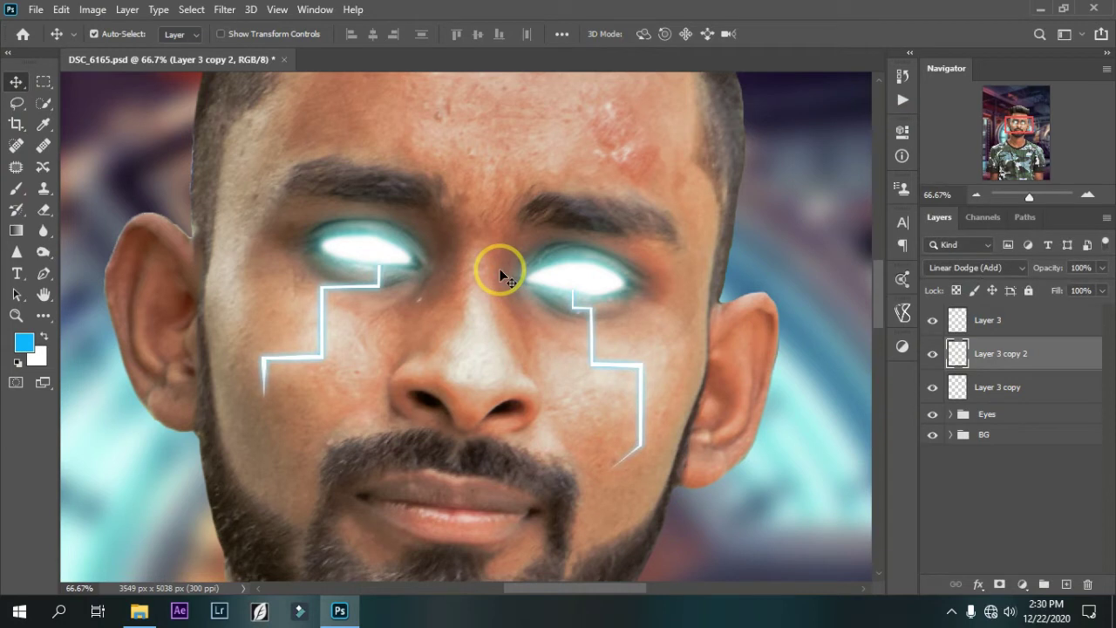
- Duplicate the glow layer and give the copy a 40-pixel Gaussian Blur
{"action": "key", "text": "ctrl+j"}
{"action": "left_click", "coordinate": [224, 9]}
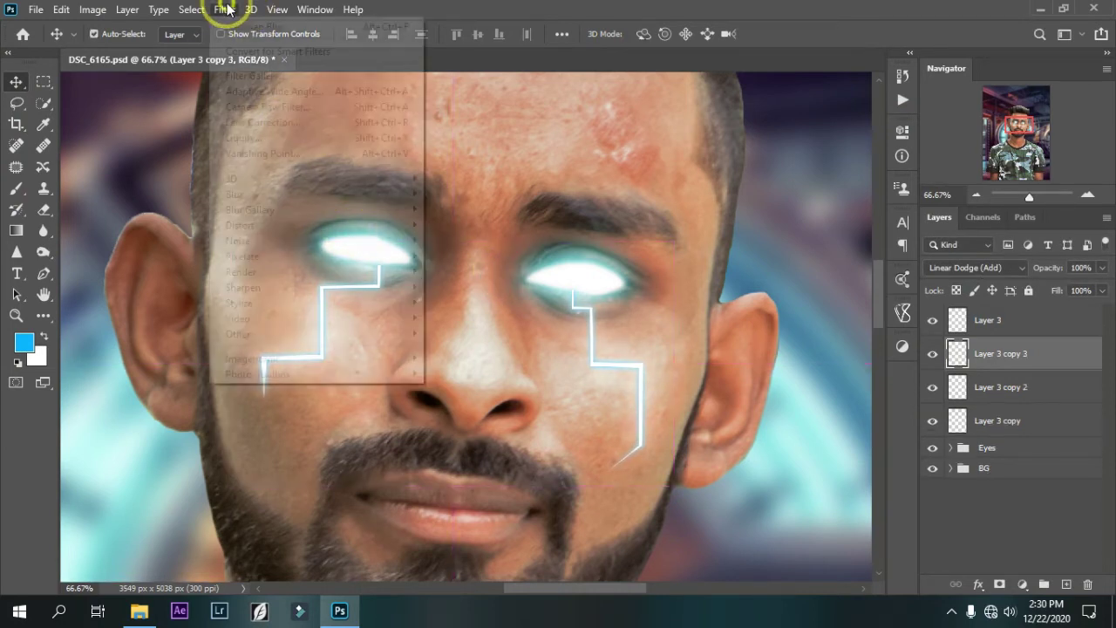
{"action": "left_click", "coordinate": [461, 255]}
{"action": "type", "text": "40"}
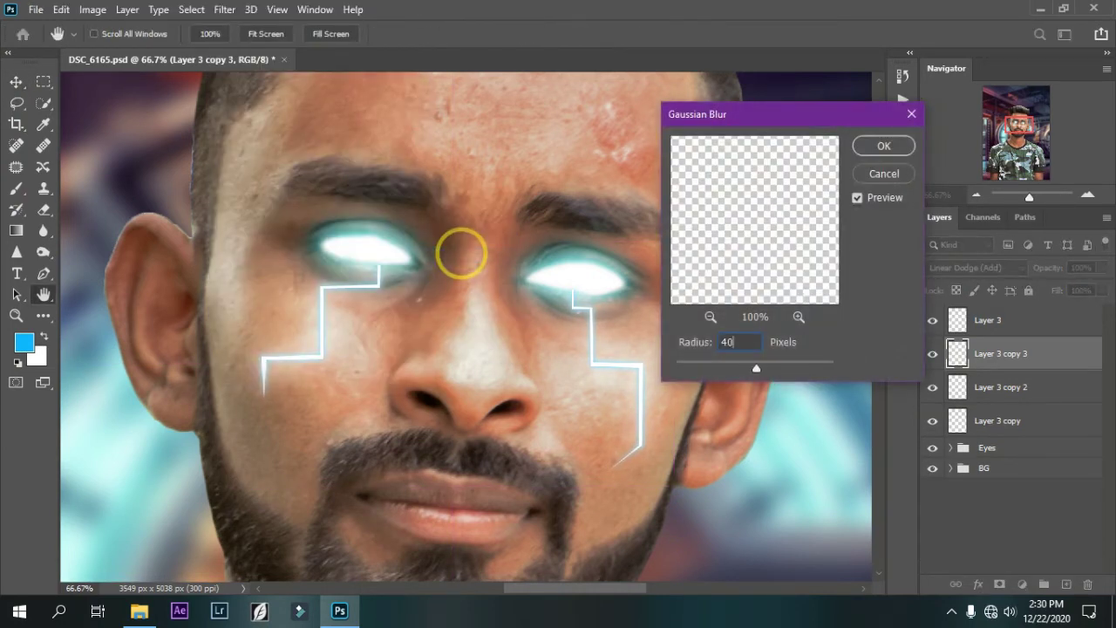
{"action": "left_click", "coordinate": [883, 171]}
{"action": "key", "text": "v"}
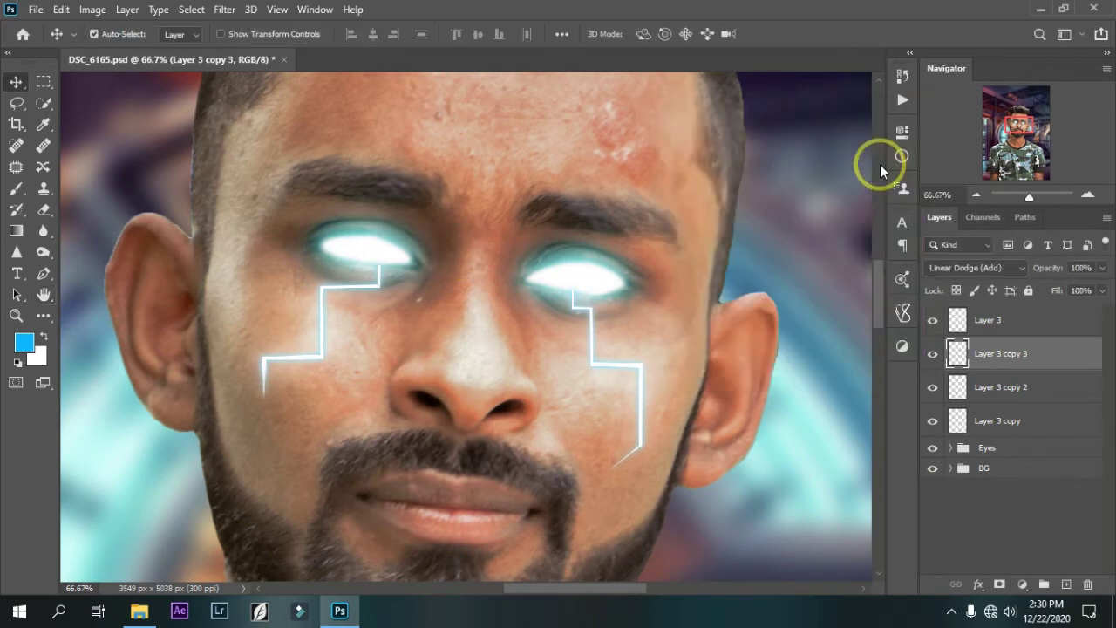
{"action": "left_click", "coordinate": [824, 231]}
{"action": "key", "text": "ctrl+minus"}
- Set Layer 3 copy to Linear Dodge (Add) after comparing it on and off
{"action": "key", "text": "ctrl+minus"}
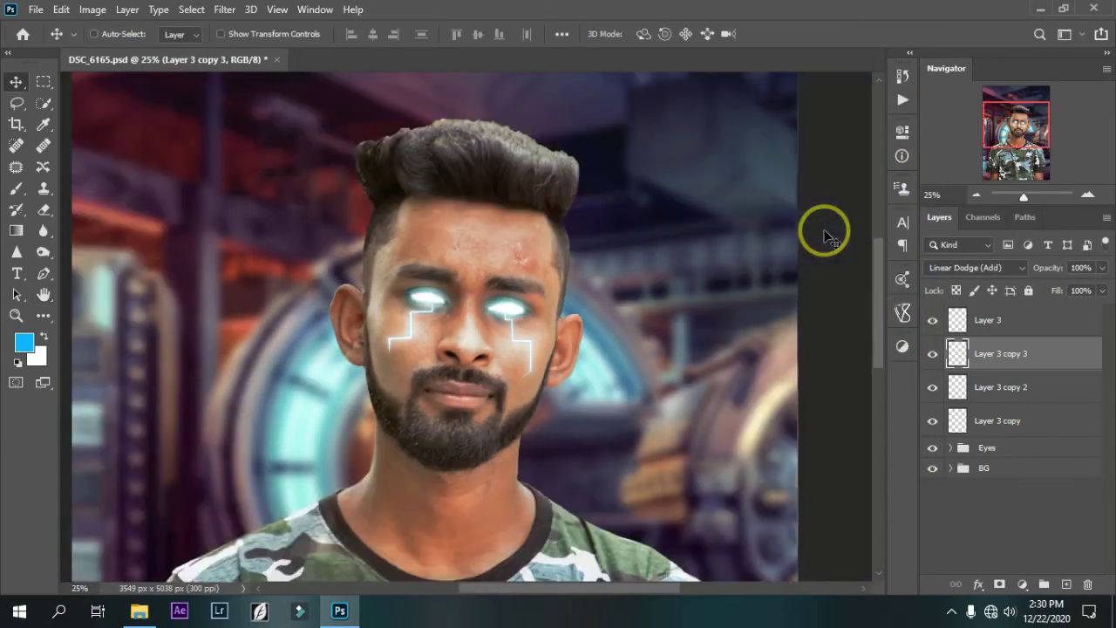
{"action": "key", "text": "ctrl+minus"}
{"action": "key", "text": "ctrl+minus"}
{"action": "key", "text": "ctrl+minus"}
{"action": "key", "text": "ctrl+plus"}
{"action": "key", "text": "ctrl+plus"}
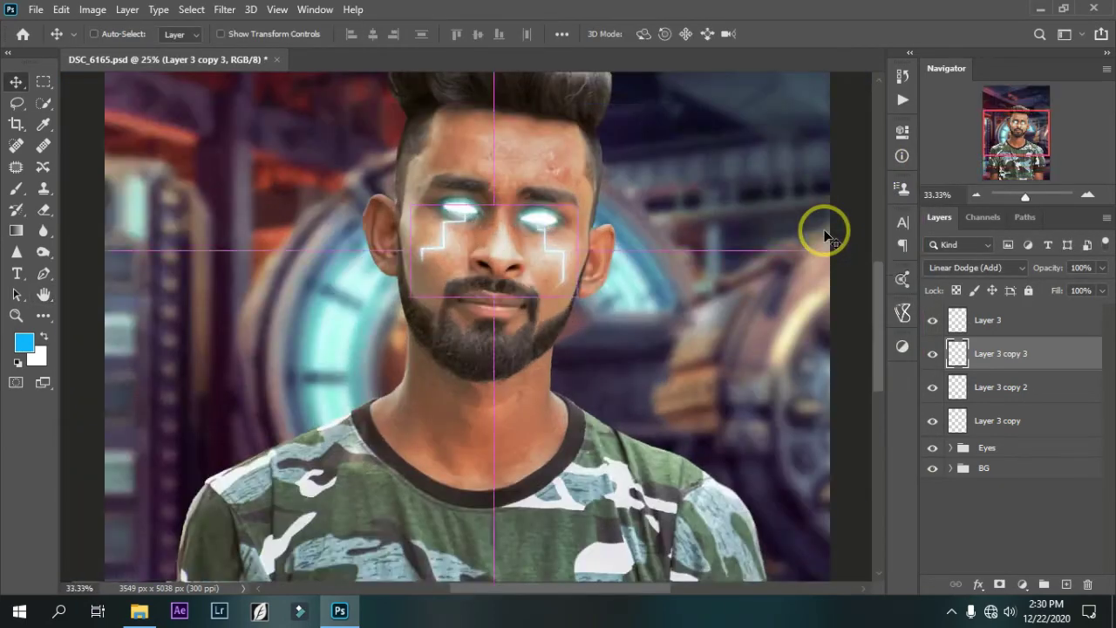
{"action": "key", "text": "ctrl+plus"}
{"action": "scroll", "coordinate": [875, 276], "scroll_direction": "up", "scroll_amount": 2}
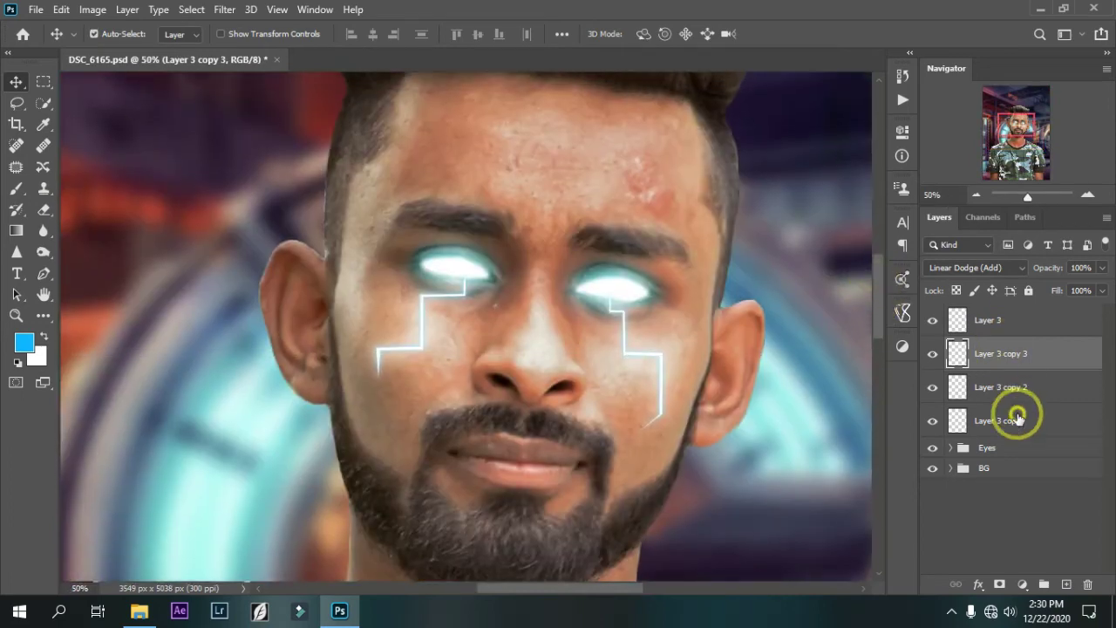
{"action": "left_click", "coordinate": [1011, 421]}
{"action": "left_click", "coordinate": [933, 421]}
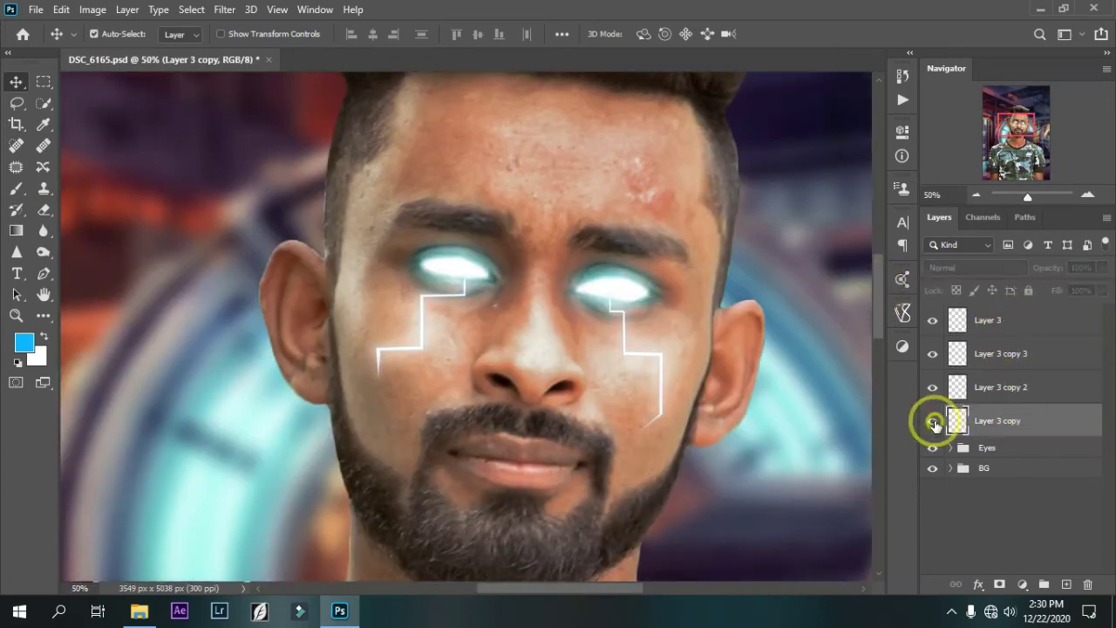
{"action": "left_click", "coordinate": [932, 421]}
{"action": "left_click", "coordinate": [993, 268]}
{"action": "left_click", "coordinate": [1001, 289]}
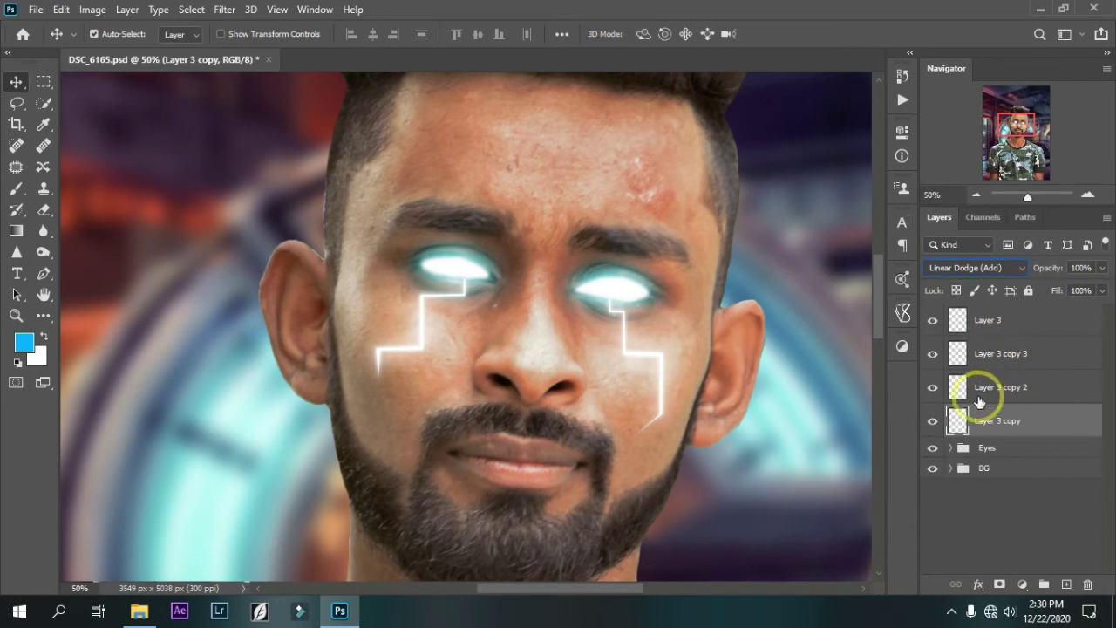
- Set the original Layer 3 to Linear Dodge (Add) as well
{"action": "left_click", "coordinate": [1007, 386]}
{"action": "left_click", "coordinate": [1013, 353]}
{"action": "left_click", "coordinate": [1003, 320]}
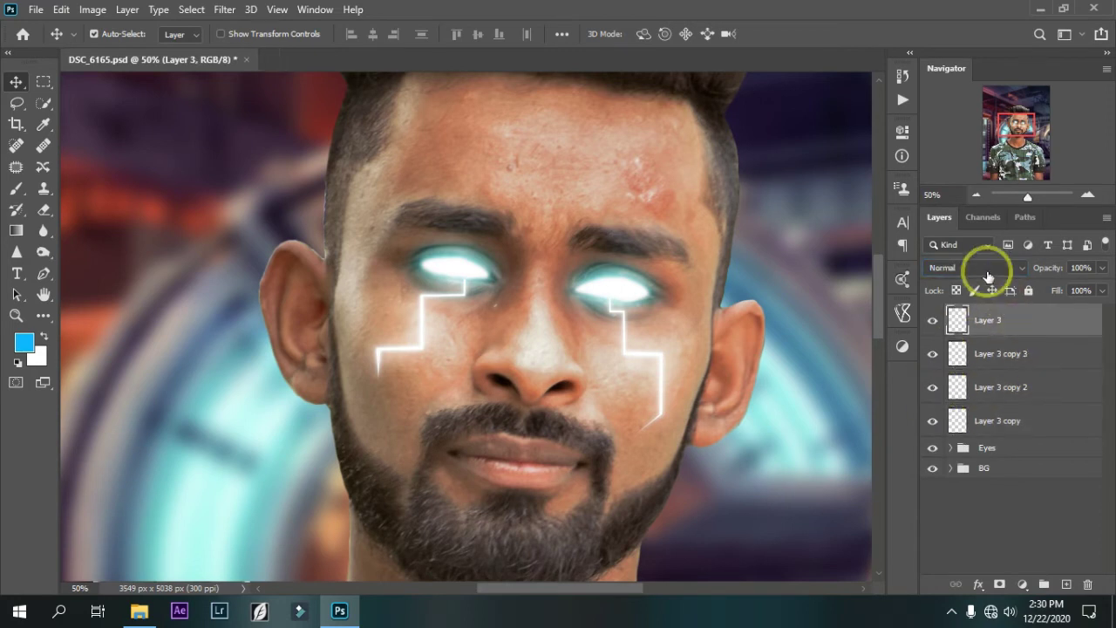
{"action": "left_click", "coordinate": [987, 270]}
{"action": "left_click", "coordinate": [984, 345]}
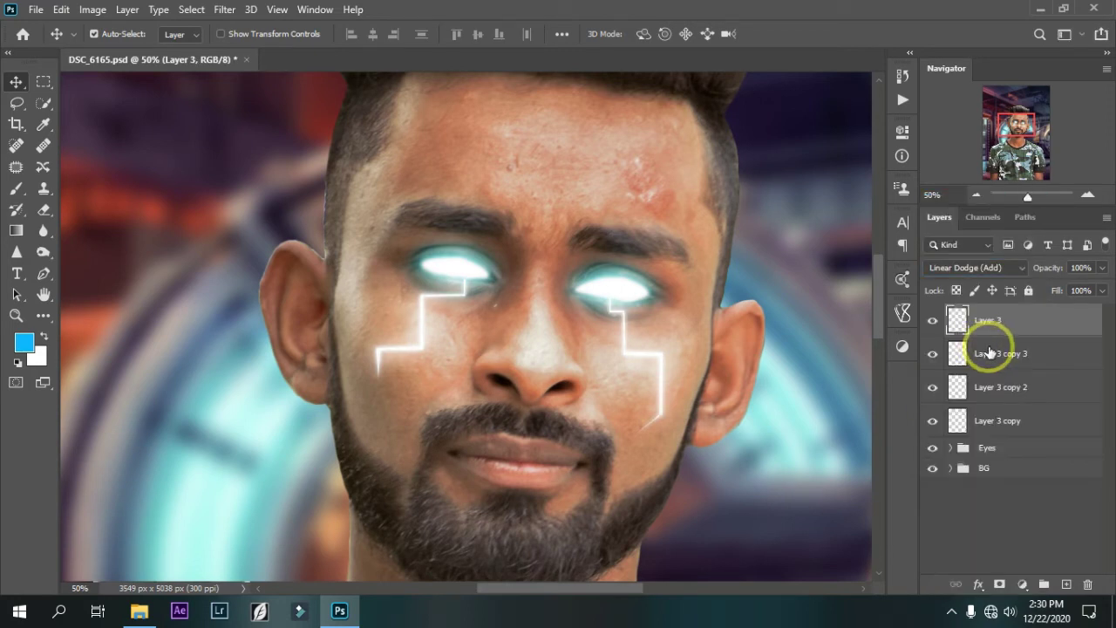
{"action": "key", "text": "ctrl+minus"}
{"action": "key", "text": "ctrl+plus"}
{"action": "key", "text": "ctrl+plus"}
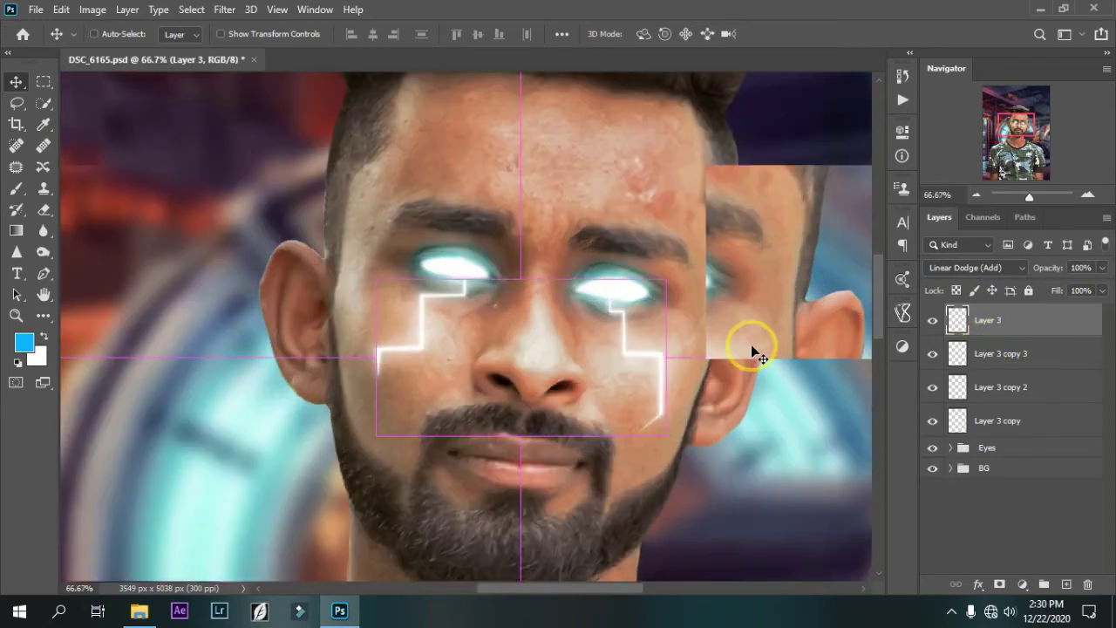
{"action": "left_click_drag", "start_coordinate": [881, 297], "coordinate": [880, 282]}
- Select all four lightning layers and group them into Group 1
{"action": "left_click", "coordinate": [1065, 584]}
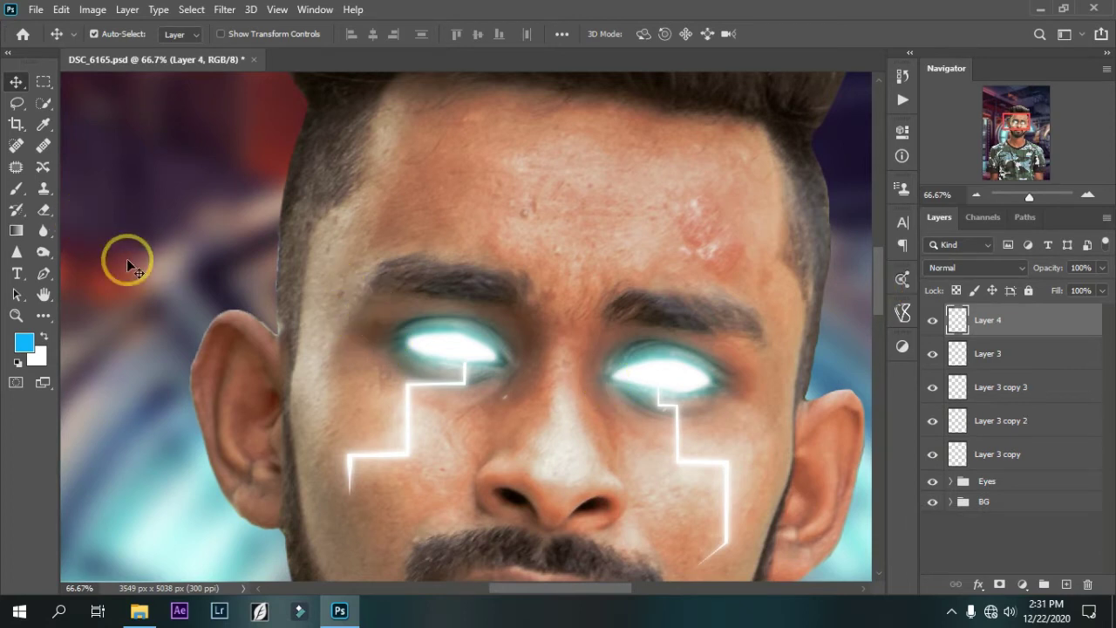
{"action": "key", "text": "ctrl+minus"}
{"action": "key", "text": "Delete"}
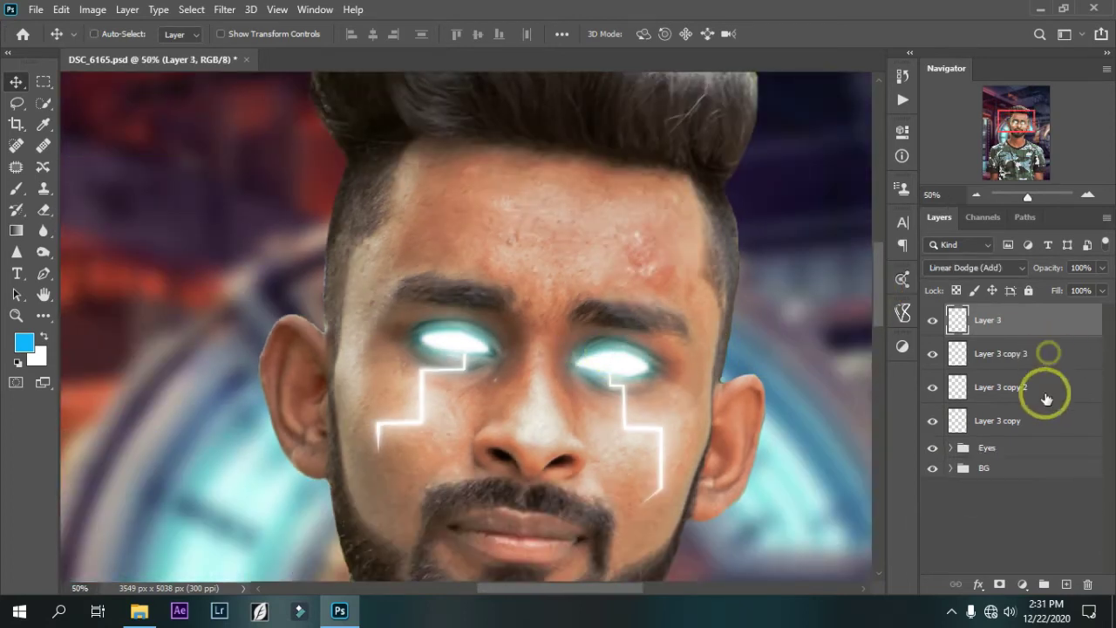
{"action": "left_click", "coordinate": [1037, 420], "text": "shift"}
{"action": "left_click", "coordinate": [1044, 584]}
{"action": "key", "text": "ctrl+minus"}
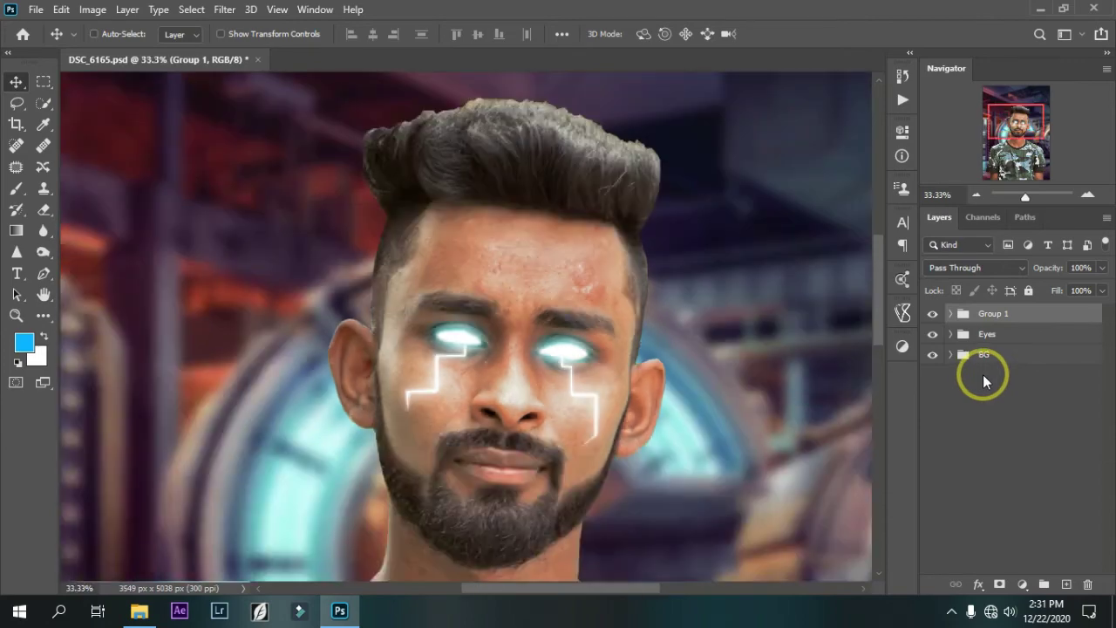
{"action": "key", "text": "ctrl+minus"}
{"action": "key", "text": "ctrl+minus"}
{"action": "key", "text": "ctrl+minus"}
{"action": "key", "text": "ctrl+minus"}
{"action": "key", "text": "ctrl+plus"}
{"action": "key", "text": "ctrl+plus"}
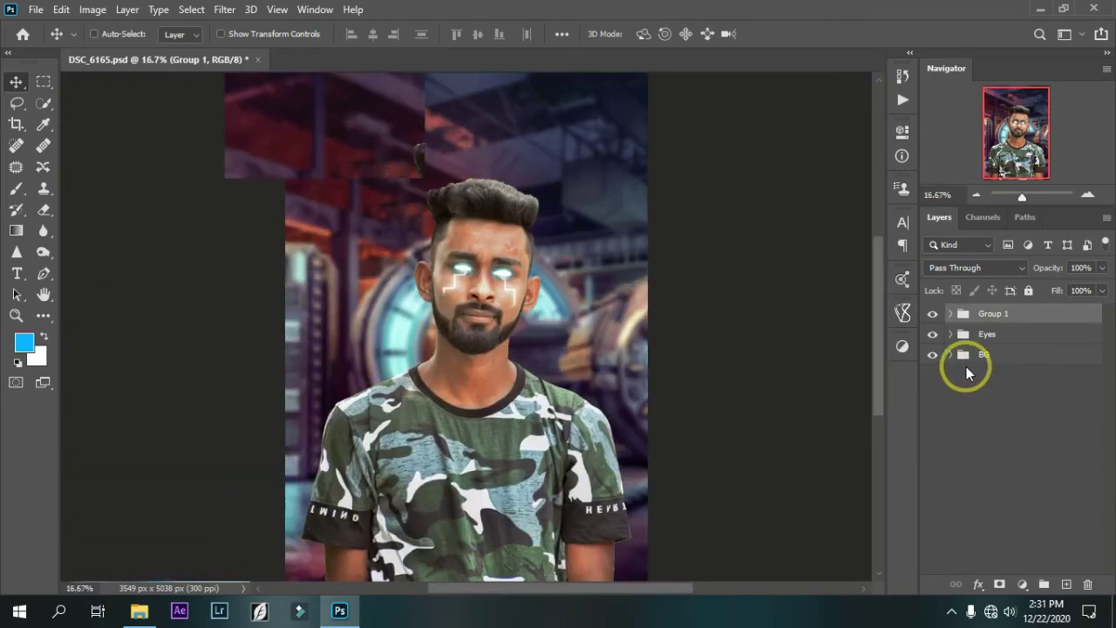
{"action": "key", "text": "ctrl+plus"}
{"action": "key", "text": "ctrl+plus"}
{"action": "key", "text": "ctrl+plus"}
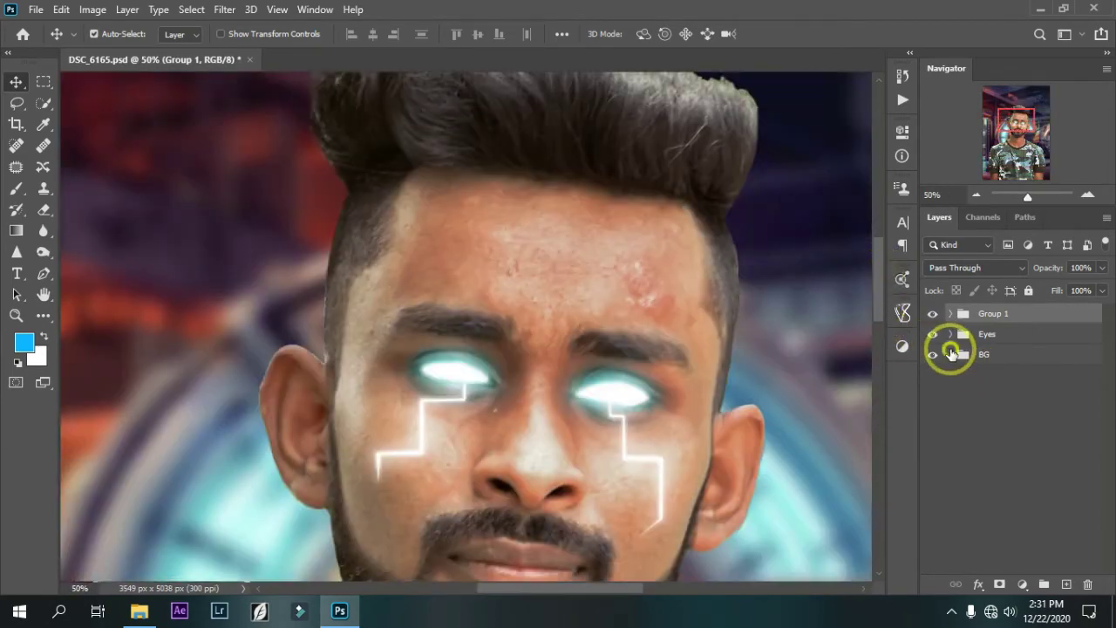
- Check Layer 0 inside the BG group, then collapse it and reselect Group 1
{"action": "left_click", "coordinate": [949, 354]}
{"action": "left_click", "coordinate": [994, 483]}
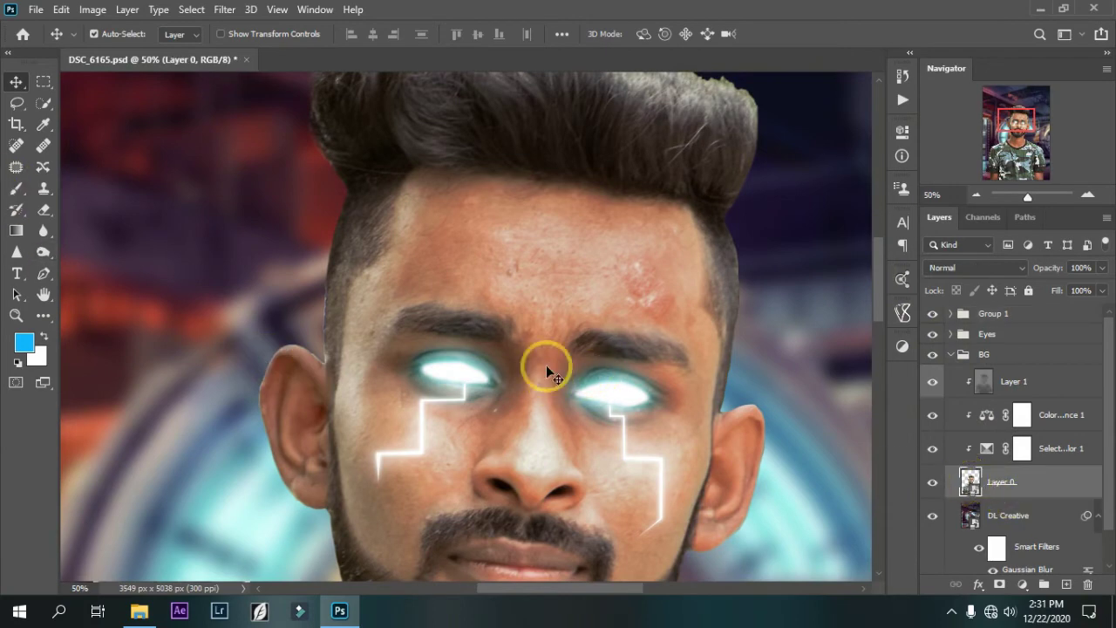
{"action": "key", "text": "ctrl+minus"}
{"action": "key", "text": "ctrl+minus"}
{"action": "key", "text": "ctrl+minus"}
{"action": "key", "text": "ctrl+minus"}
{"action": "key", "text": "ctrl+minus"}
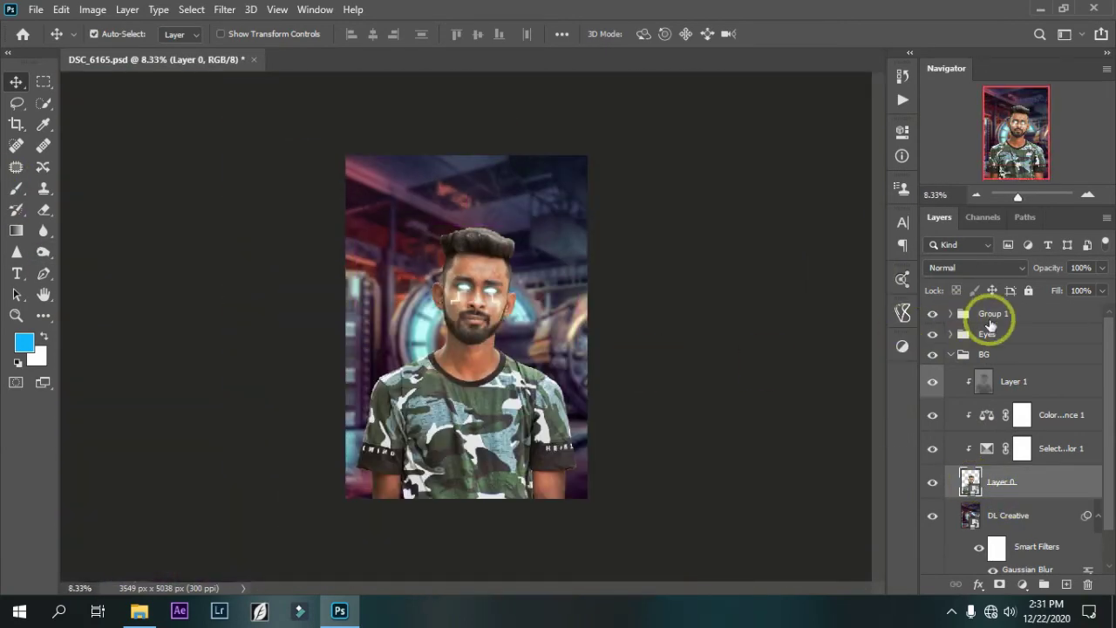
{"action": "left_click", "coordinate": [950, 354]}
{"action": "left_click", "coordinate": [1040, 319]}
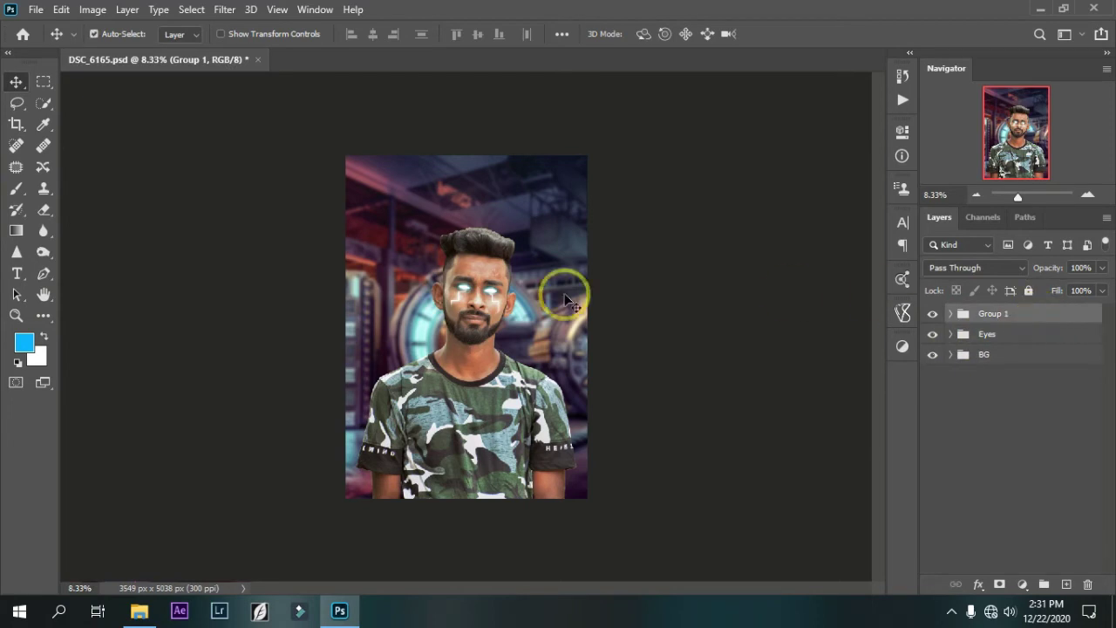
{"action": "left_click", "coordinate": [36, 10]}
- Browse to F:\...\ART Designs\Sacred game and choose eye fumes.png to open
{"action": "left_click", "coordinate": [87, 43]}
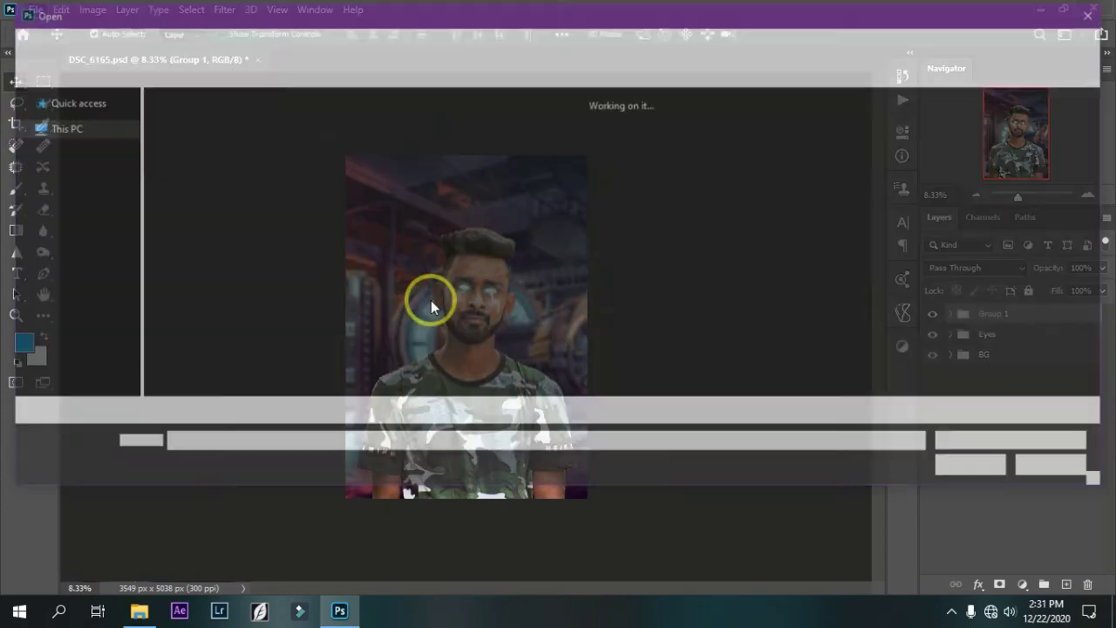
{"action": "left_click", "coordinate": [80, 290]}
{"action": "double_click", "coordinate": [797, 184]}
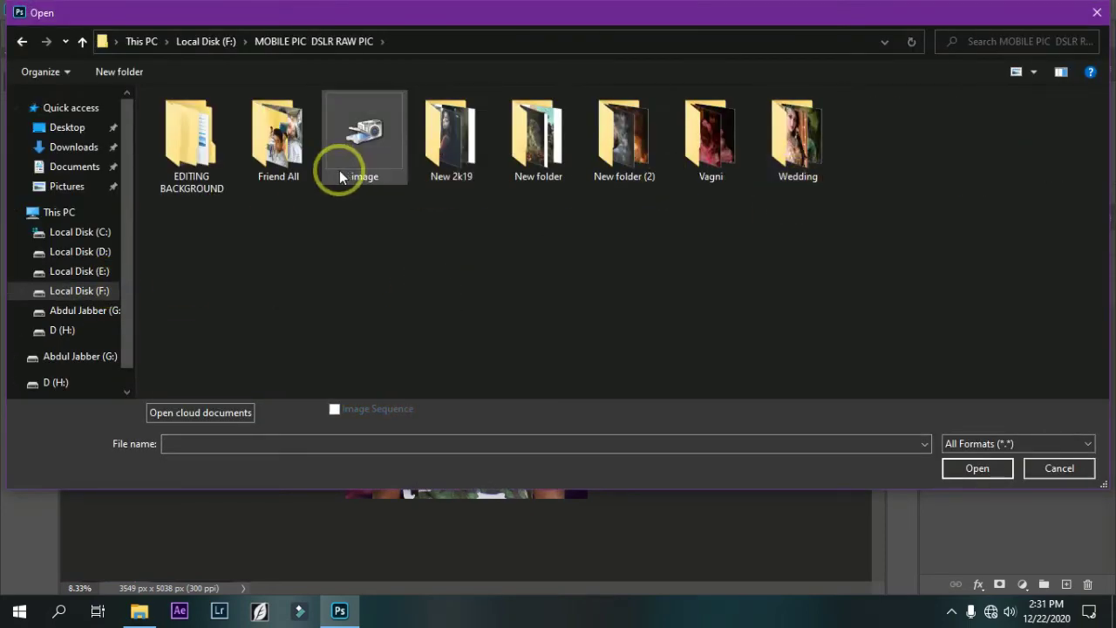
{"action": "double_click", "coordinate": [349, 122]}
{"action": "double_click", "coordinate": [360, 272]}
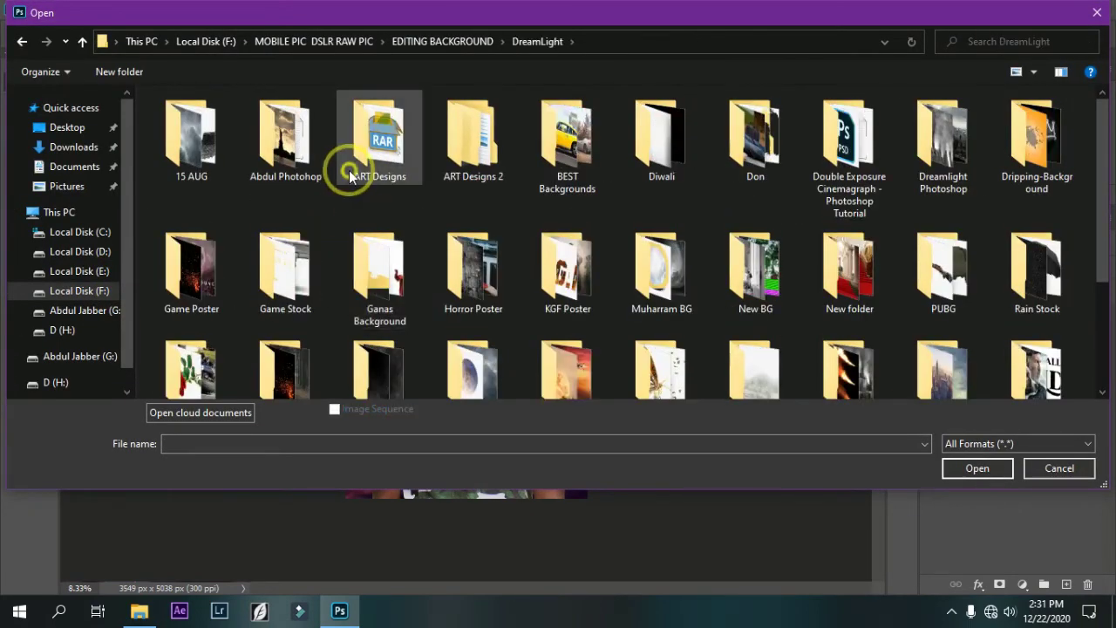
{"action": "double_click", "coordinate": [348, 124]}
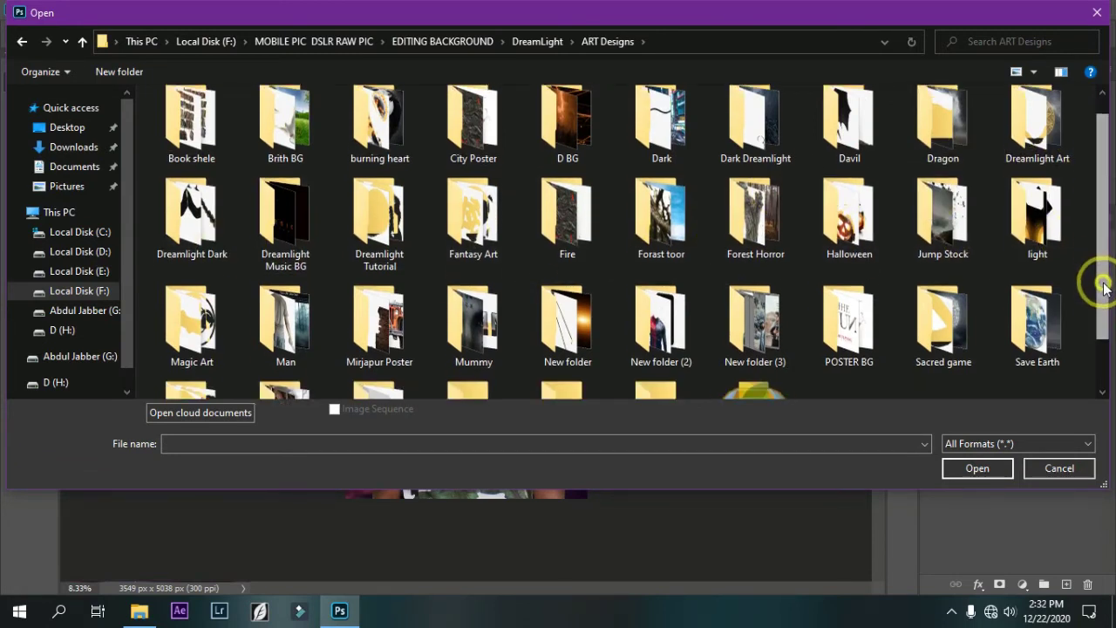
{"action": "scroll", "coordinate": [1104, 281], "scroll_direction": "down", "scroll_amount": 1}
{"action": "double_click", "coordinate": [934, 312]}
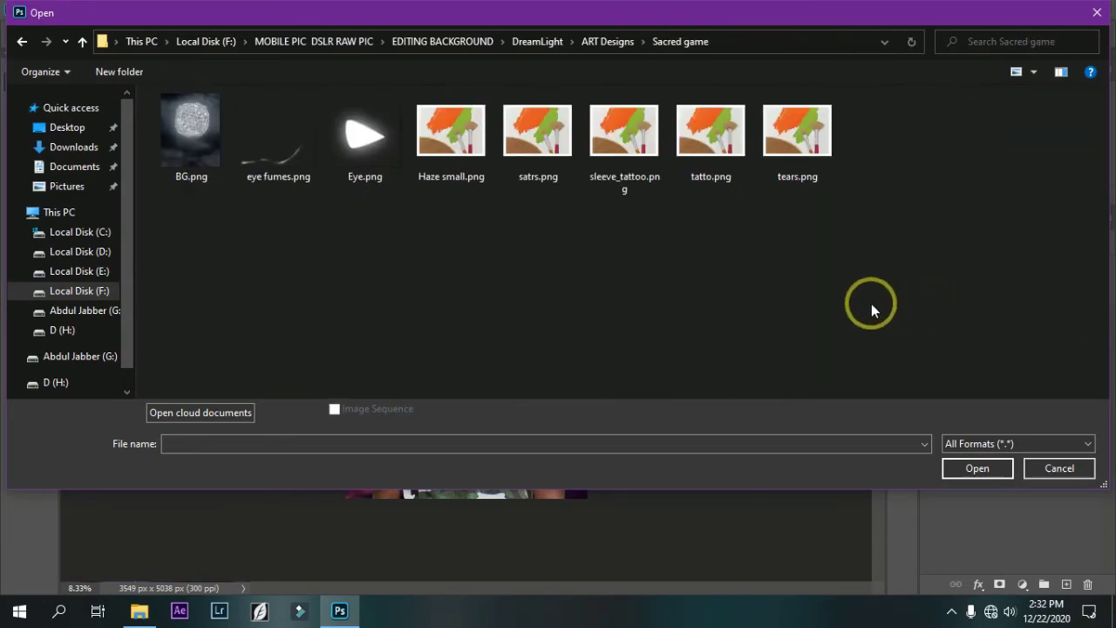
{"action": "left_click", "coordinate": [274, 181]}
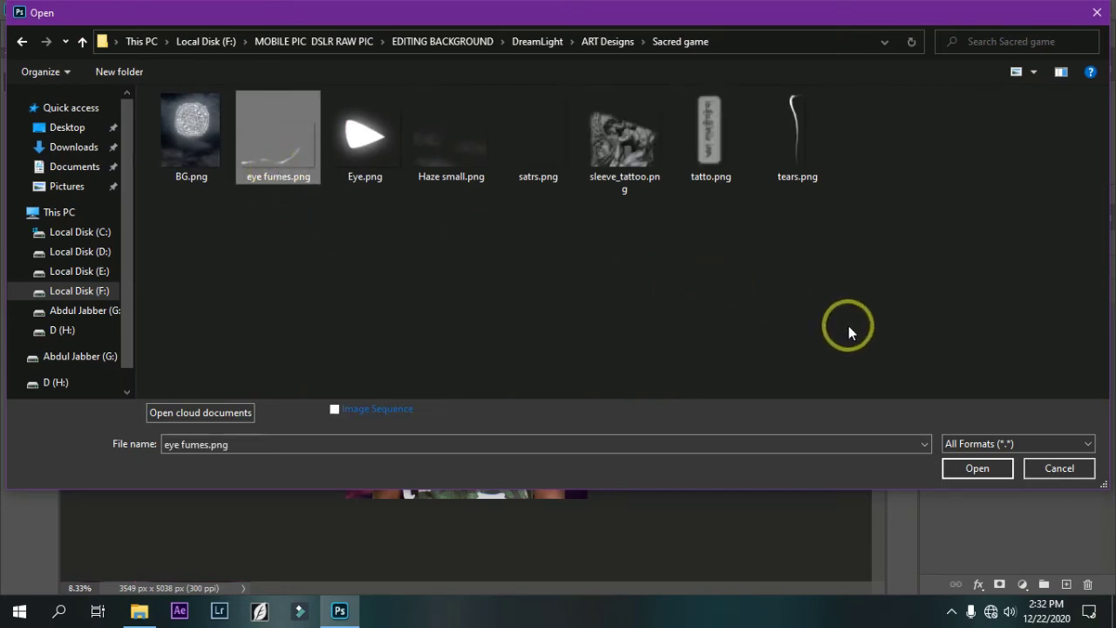
- Bring eye fumes.png into the portrait as Layer 4 inside Group 1
{"action": "left_click", "coordinate": [976, 469]}
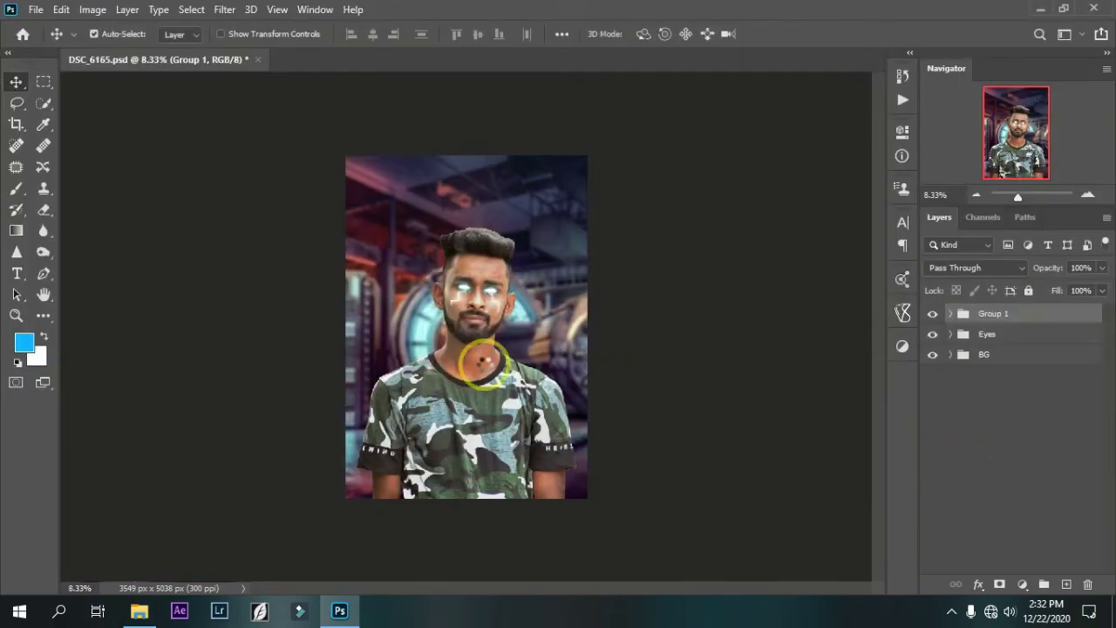
{"action": "left_click_drag", "start_coordinate": [525, 465], "coordinate": [448, 202]}
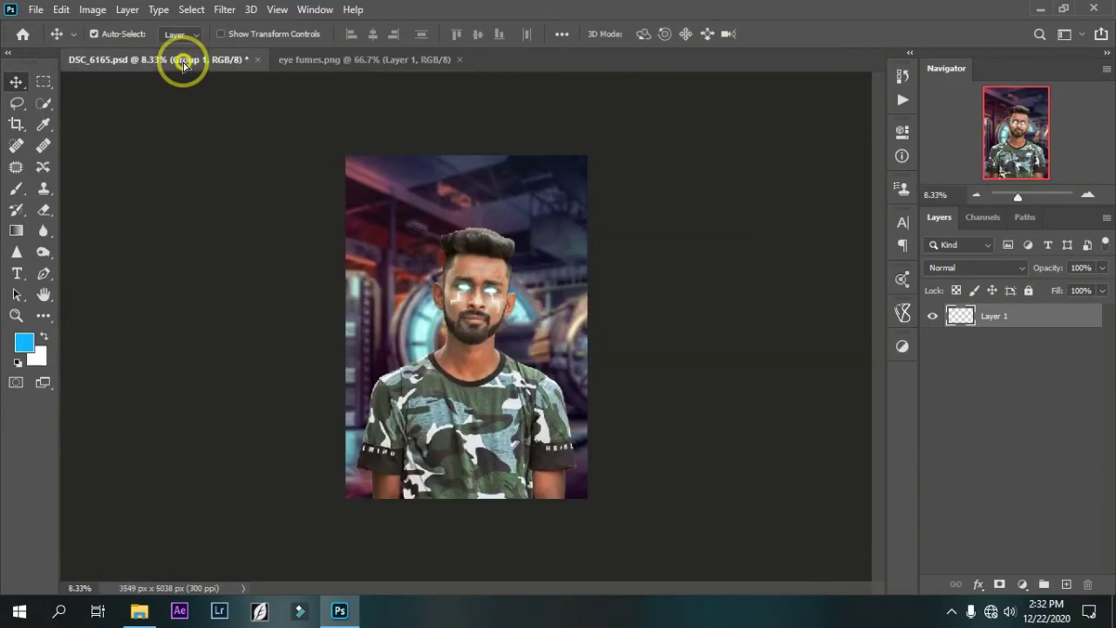
{"action": "left_click", "coordinate": [455, 59]}
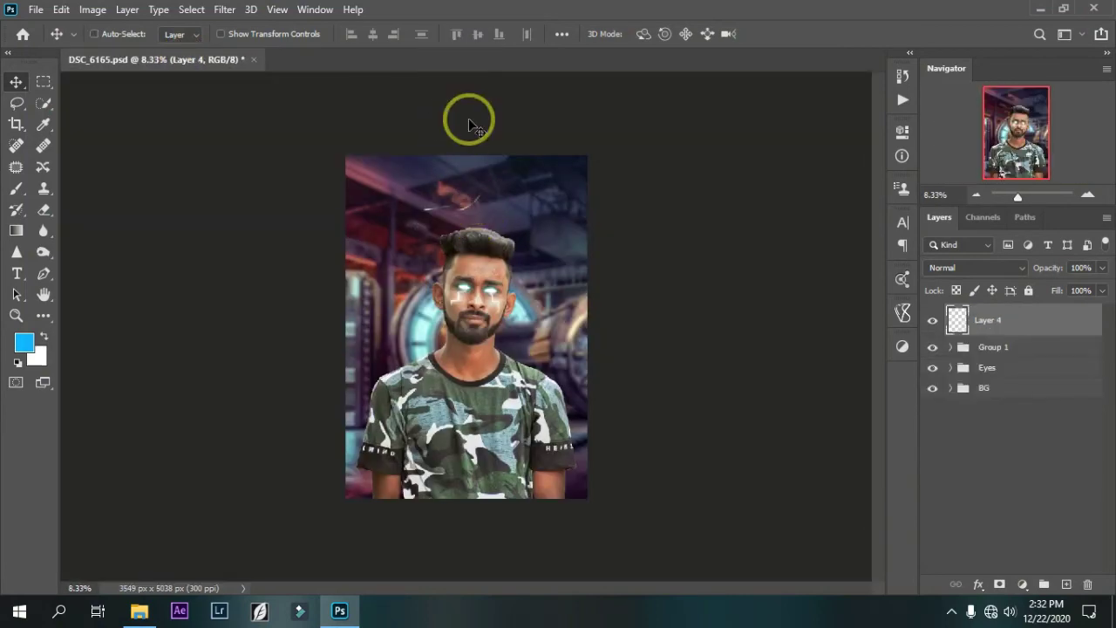
{"action": "key", "text": "ctrl+plus"}
{"action": "key", "text": "ctrl+plus"}
{"action": "key", "text": "ctrl+plus"}
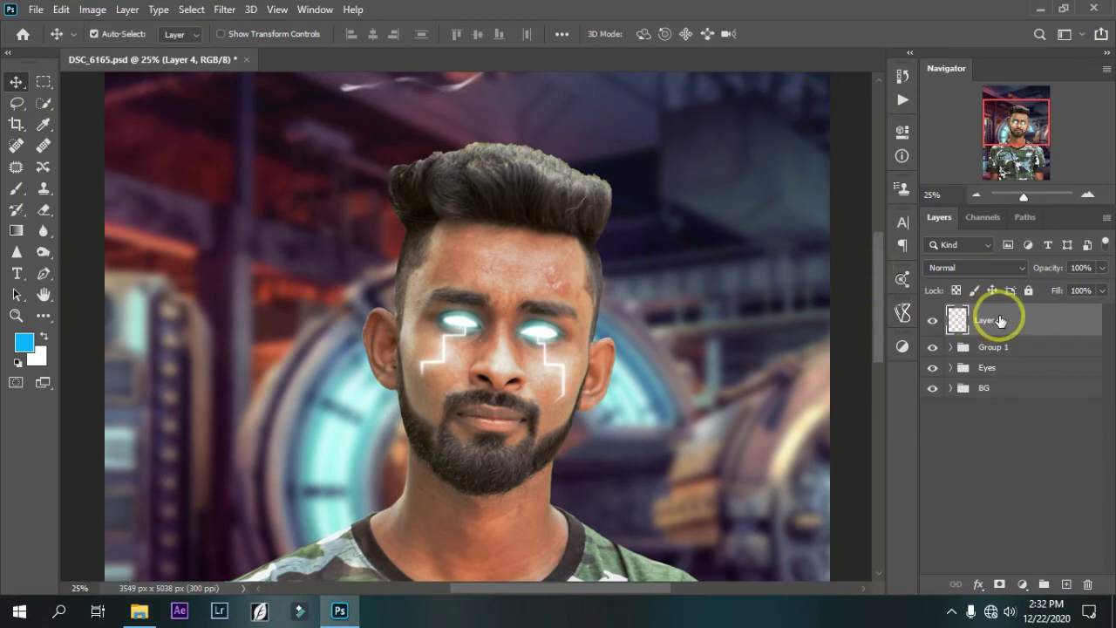
{"action": "left_click_drag", "start_coordinate": [997, 314], "coordinate": [1002, 350]}
{"action": "mouse_move", "coordinate": [445, 92]}
{"action": "left_mouse_down"}
{"action": "mouse_move", "coordinate": [682, 281]}
{"action": "mouse_move", "coordinate": [712, 325]}
{"action": "left_mouse_up"}
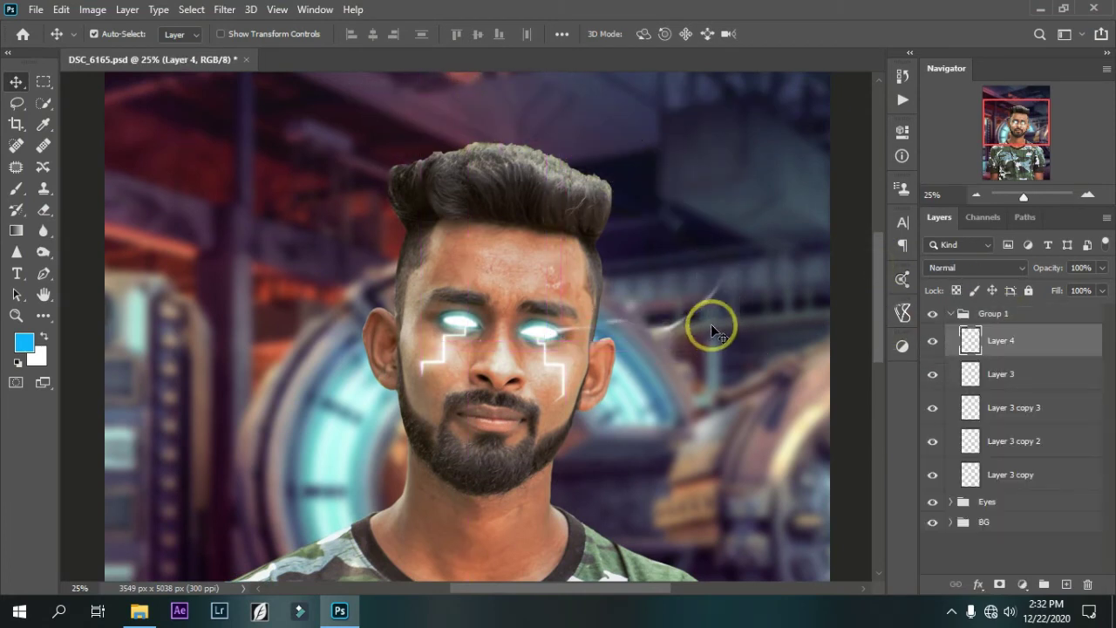
{"action": "key", "text": "Down"}
{"action": "key", "text": "Down"}
{"action": "key", "text": "Down"}
{"action": "key", "text": "Down"}
{"action": "key", "text": "Down"}
{"action": "key", "text": "Down"}
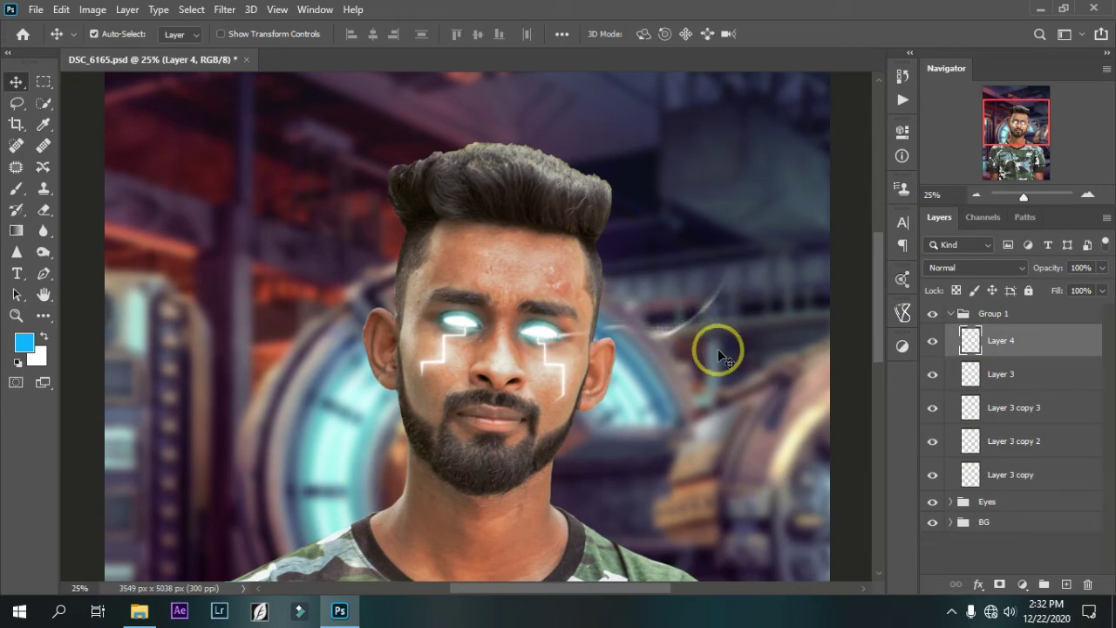
- Duplicate the light streak, flip it horizontally, and place it above the left eye
{"action": "left_click_drag", "start_coordinate": [717, 347], "coordinate": [716, 343]}
{"action": "key", "text": "ctrl+t"}
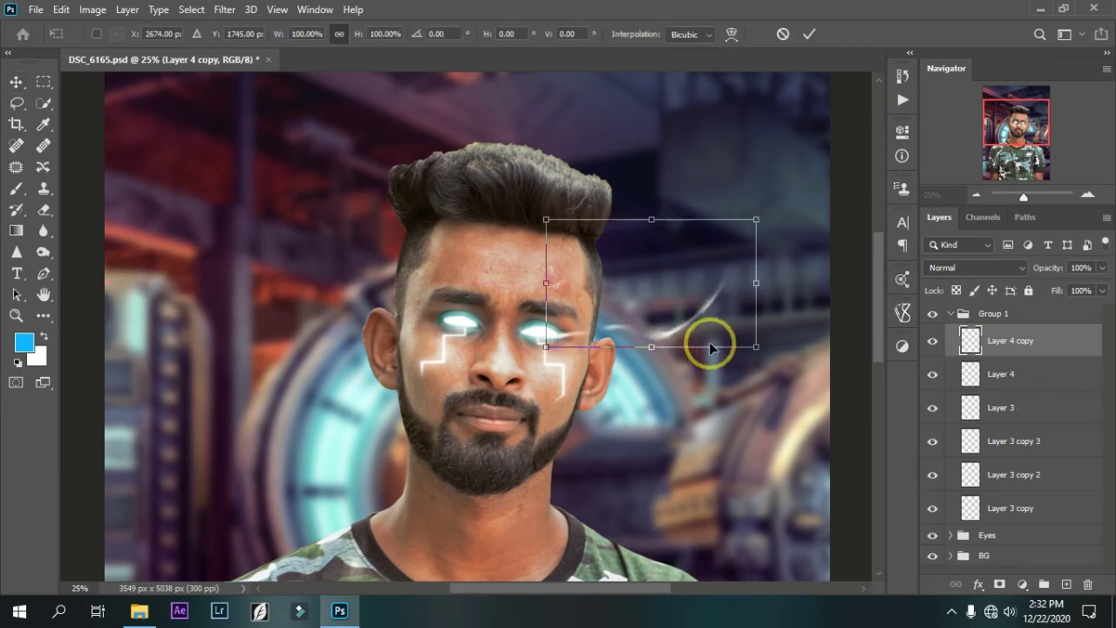
{"action": "right_click", "coordinate": [711, 347]}
{"action": "left_click", "coordinate": [649, 292]}
{"action": "mouse_move", "coordinate": [693, 332]}
{"action": "left_mouse_down"}
{"action": "mouse_move", "coordinate": [432, 327]}
{"action": "mouse_move", "coordinate": [447, 328]}
{"action": "left_mouse_up"}
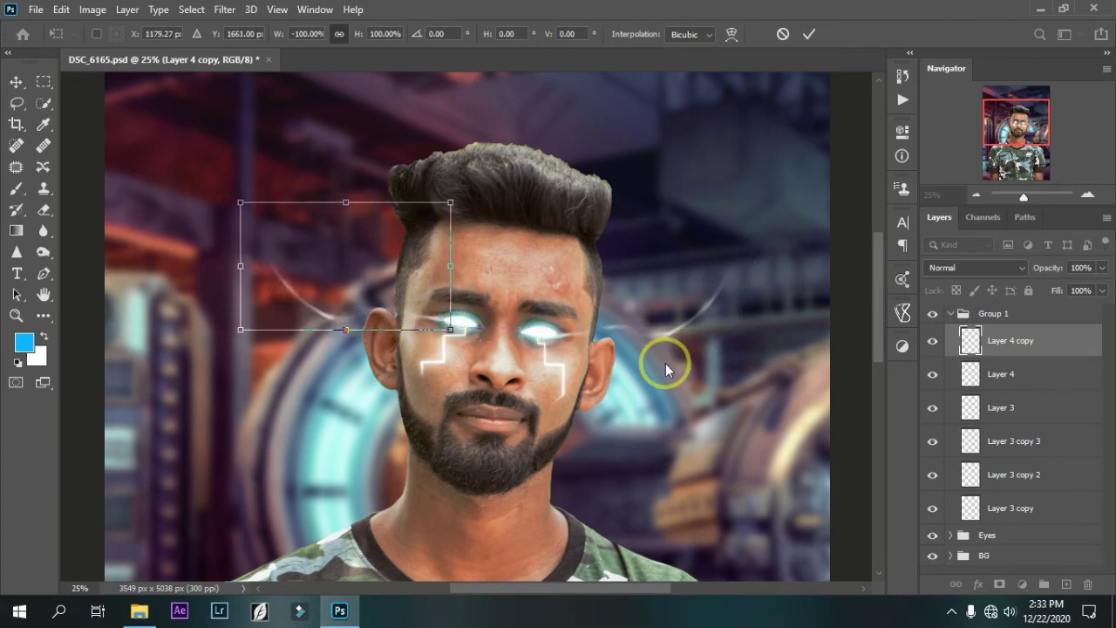
{"action": "key", "text": "Return"}
- Merge all visible layers into Layer 5, duplicate it, and open the copy in Camera Raw
{"action": "key", "text": "ctrl+minus"}
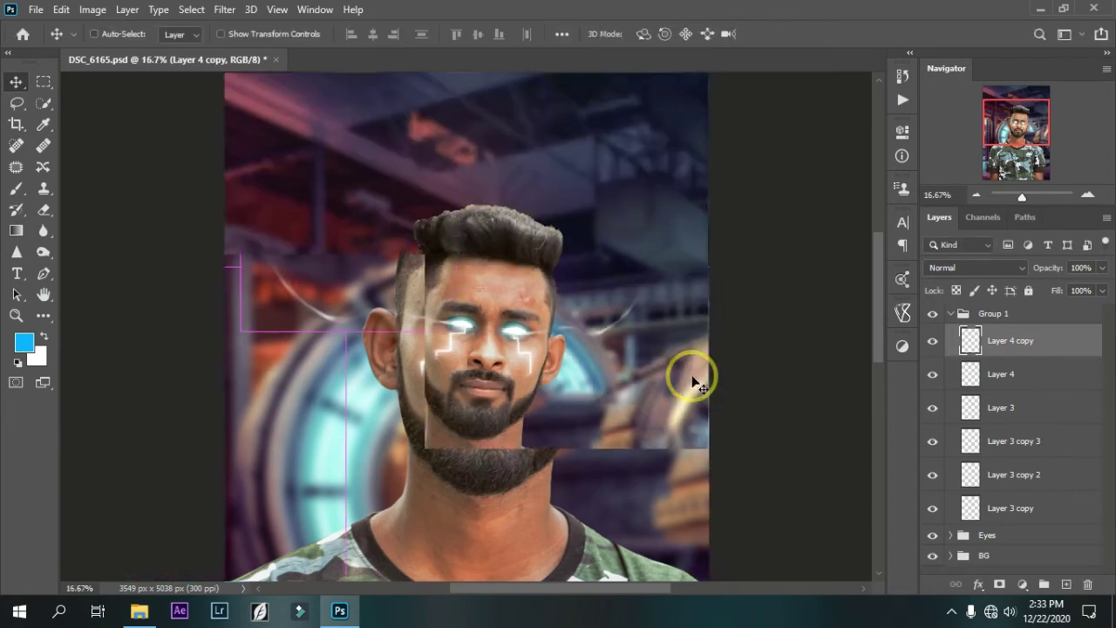
{"action": "key", "text": "ctrl+minus"}
{"action": "key", "text": "ctrl+minus"}
{"action": "key", "text": "ctrl+minus"}
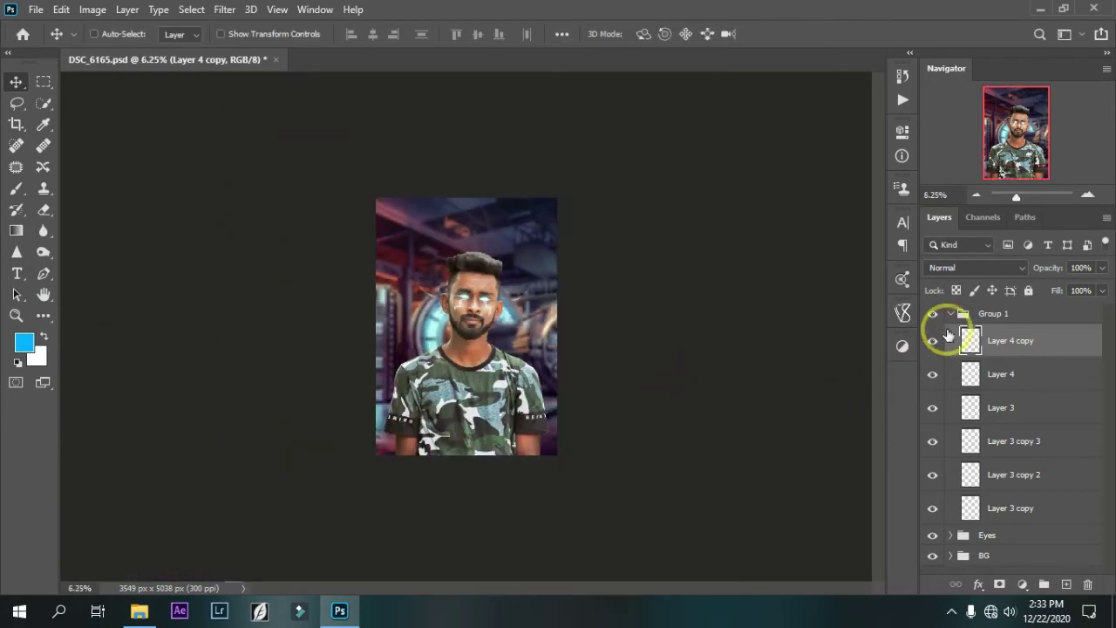
{"action": "left_click", "coordinate": [950, 314]}
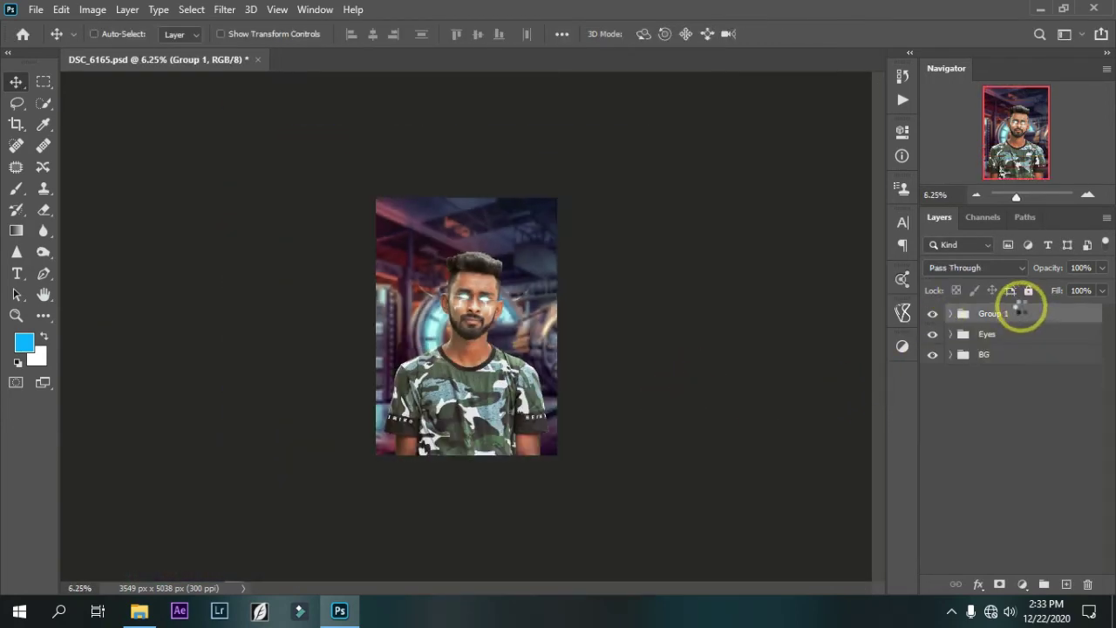
{"action": "key", "text": "ctrl+shift+alt+e"}
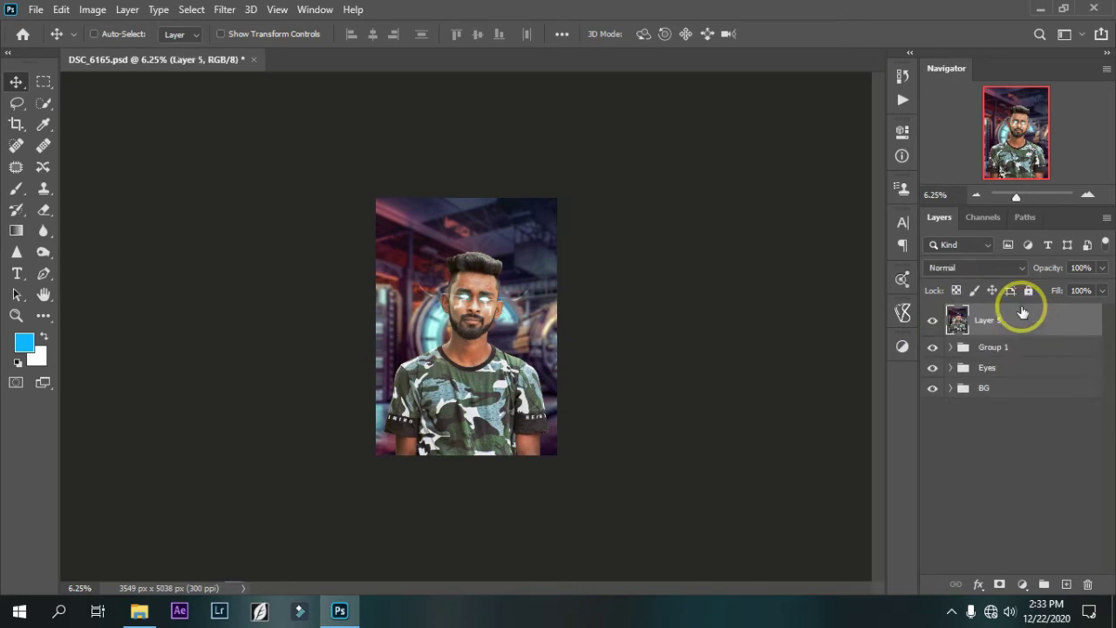
{"action": "key", "text": "ctrl+j"}
{"action": "key", "text": "ctrl+plus"}
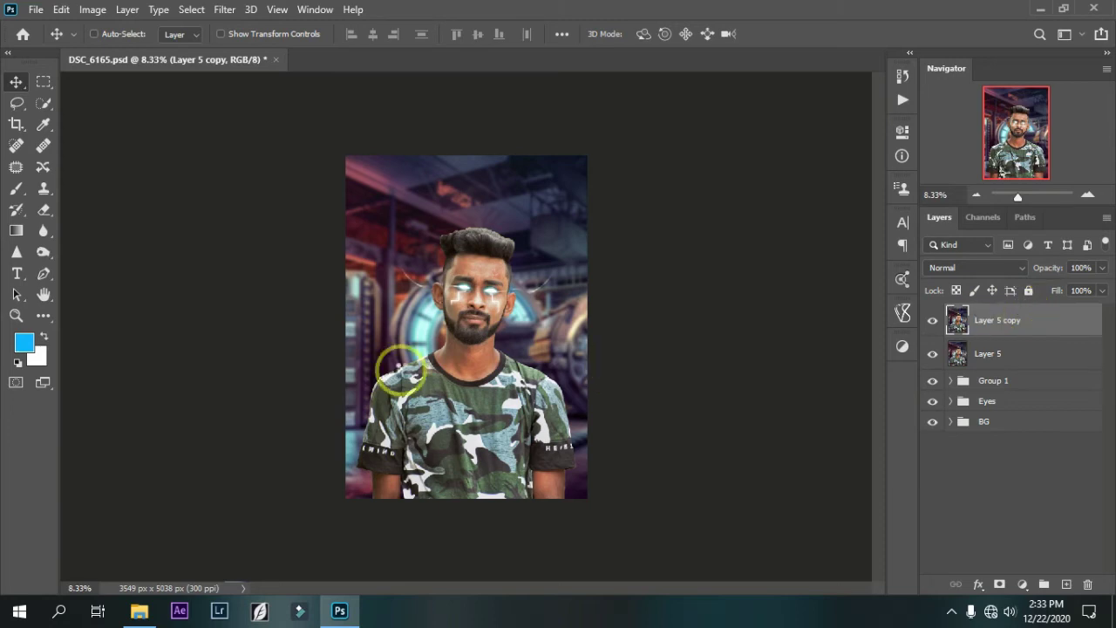
{"action": "key", "text": "ctrl+shift+a"}
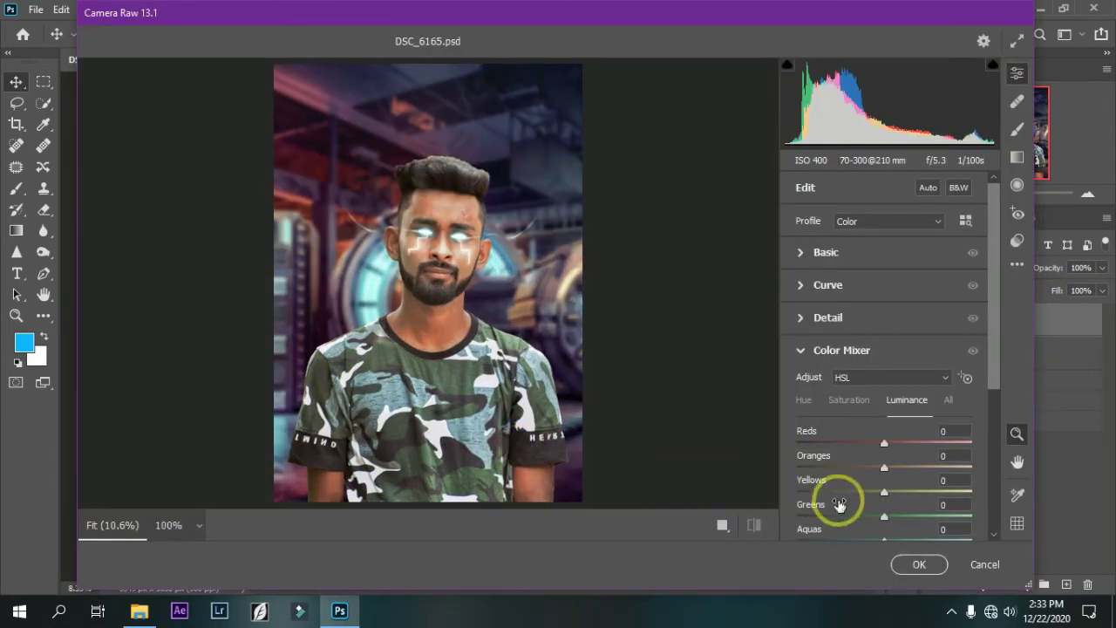
- In Camera Raw's Basic panel, set Temperature -8, Vibrance +10 and Blacks -21
{"action": "left_click", "coordinate": [802, 349]}
{"action": "left_click", "coordinate": [799, 252]}
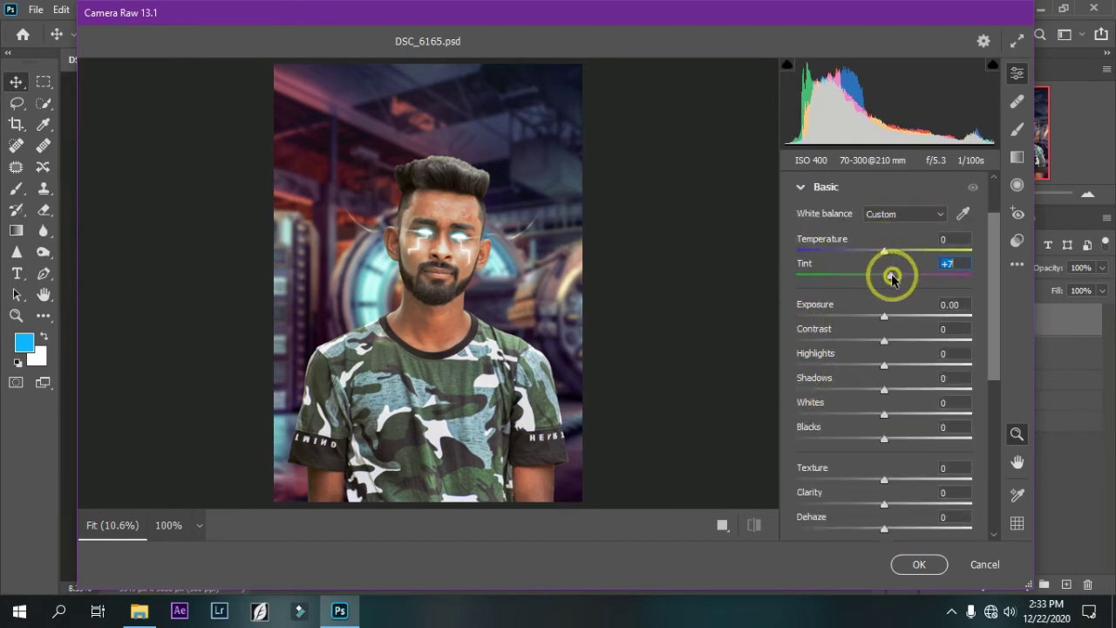
{"action": "left_click_drag", "start_coordinate": [884, 251], "coordinate": [877, 253]}
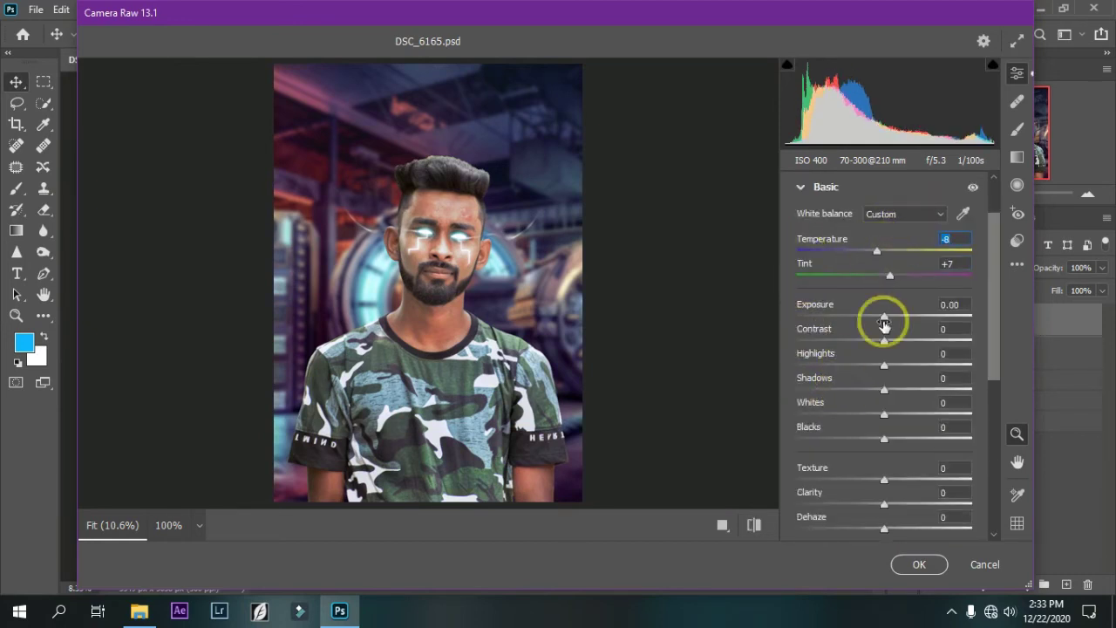
{"action": "scroll", "coordinate": [889, 349], "scroll_direction": "down", "scroll_amount": 3}
{"action": "left_click_drag", "start_coordinate": [883, 375], "coordinate": [893, 375]}
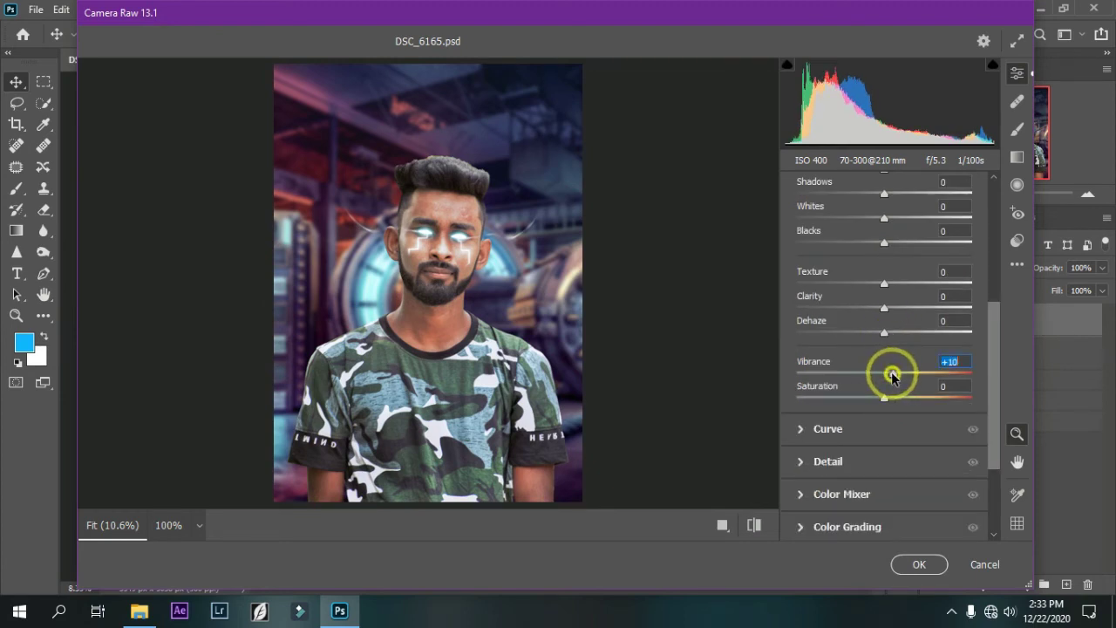
{"action": "scroll", "coordinate": [854, 323], "scroll_direction": "up", "scroll_amount": 1}
{"action": "scroll", "coordinate": [854, 320], "scroll_direction": "up", "scroll_amount": 1}
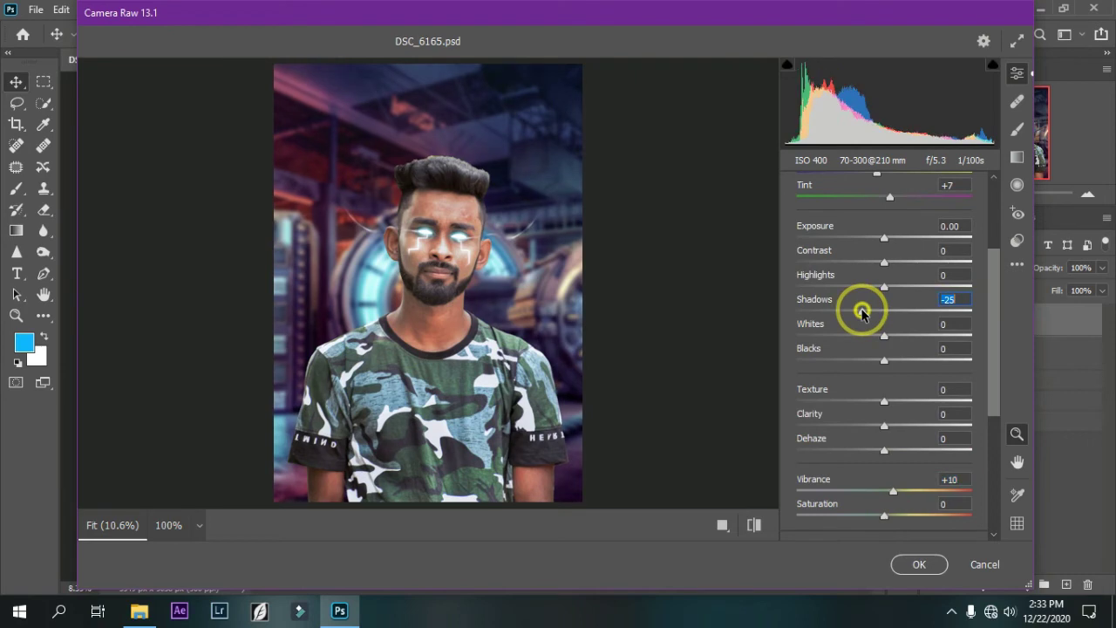
{"action": "left_click", "coordinate": [863, 358]}
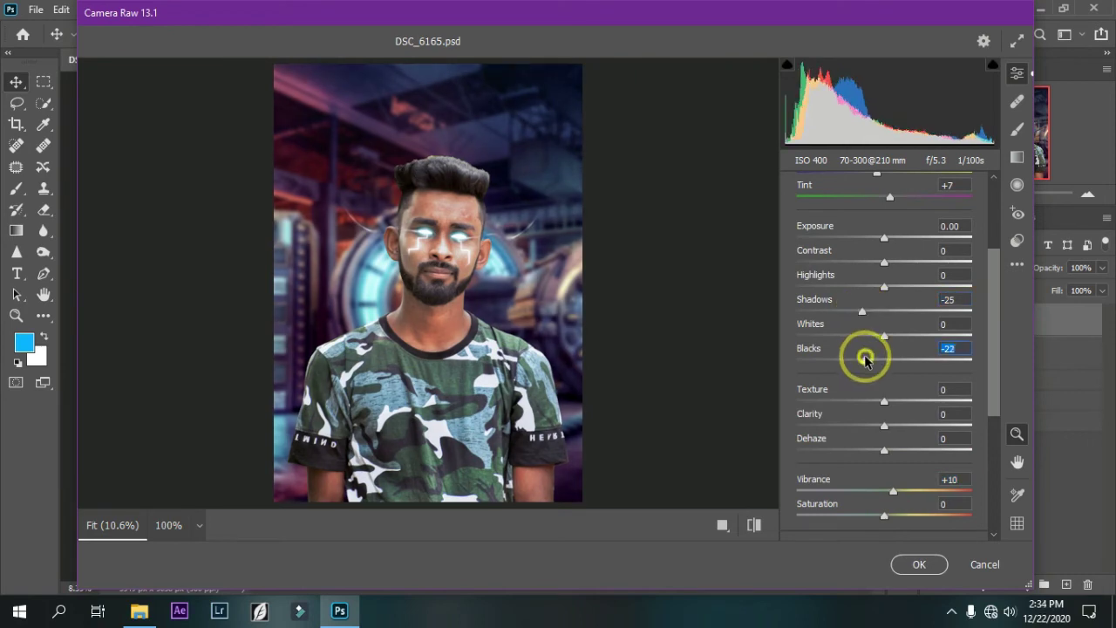
{"action": "left_click_drag", "start_coordinate": [866, 360], "coordinate": [866, 356]}
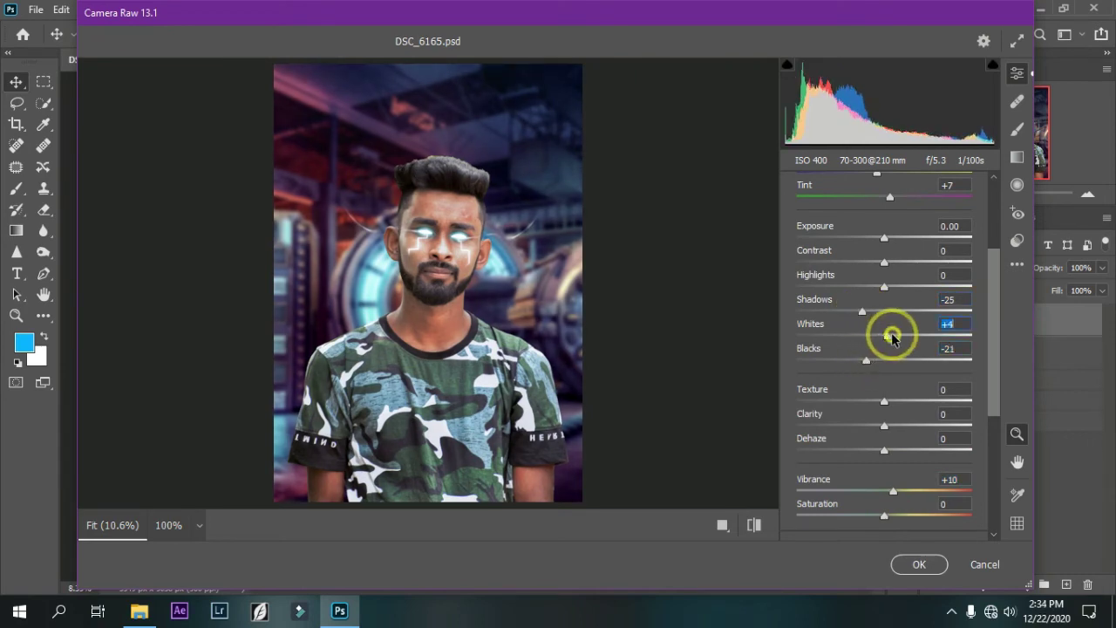
{"action": "scroll", "coordinate": [854, 301], "scroll_direction": "up", "scroll_amount": 3}
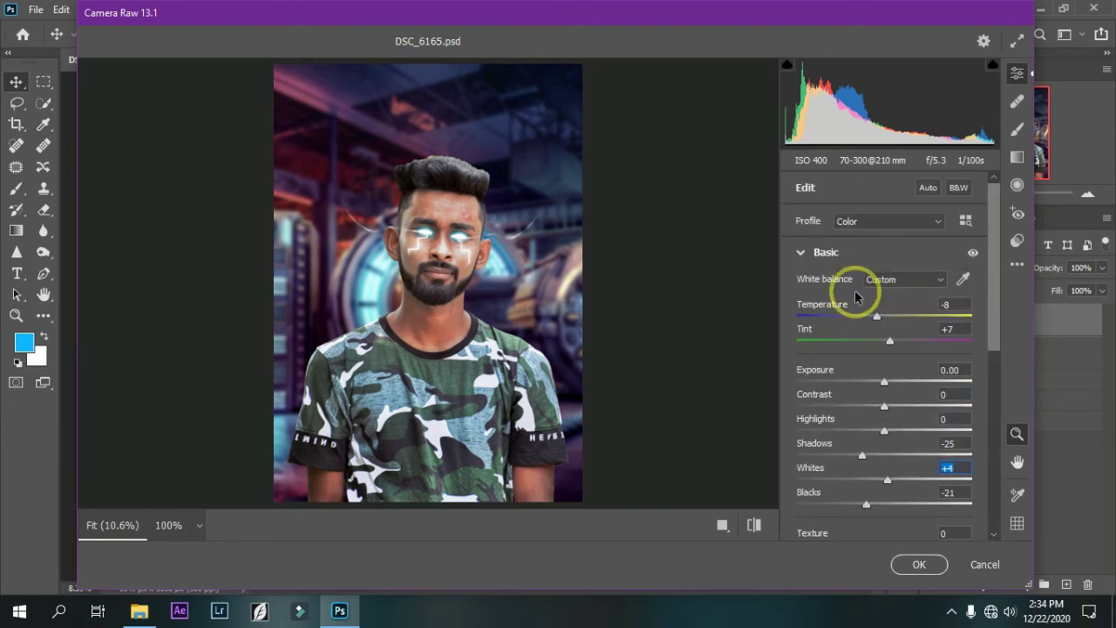
{"action": "left_click", "coordinate": [800, 253]}
- Draw a large radial filter around the face and shift it slightly down
{"action": "left_click", "coordinate": [1017, 158]}
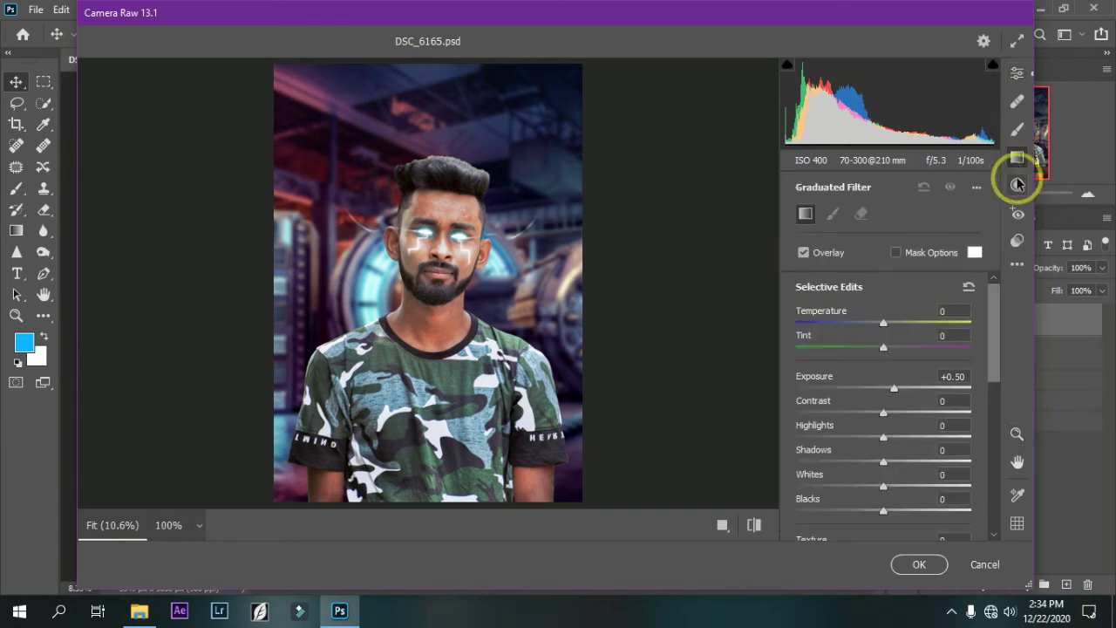
{"action": "left_click", "coordinate": [1018, 183]}
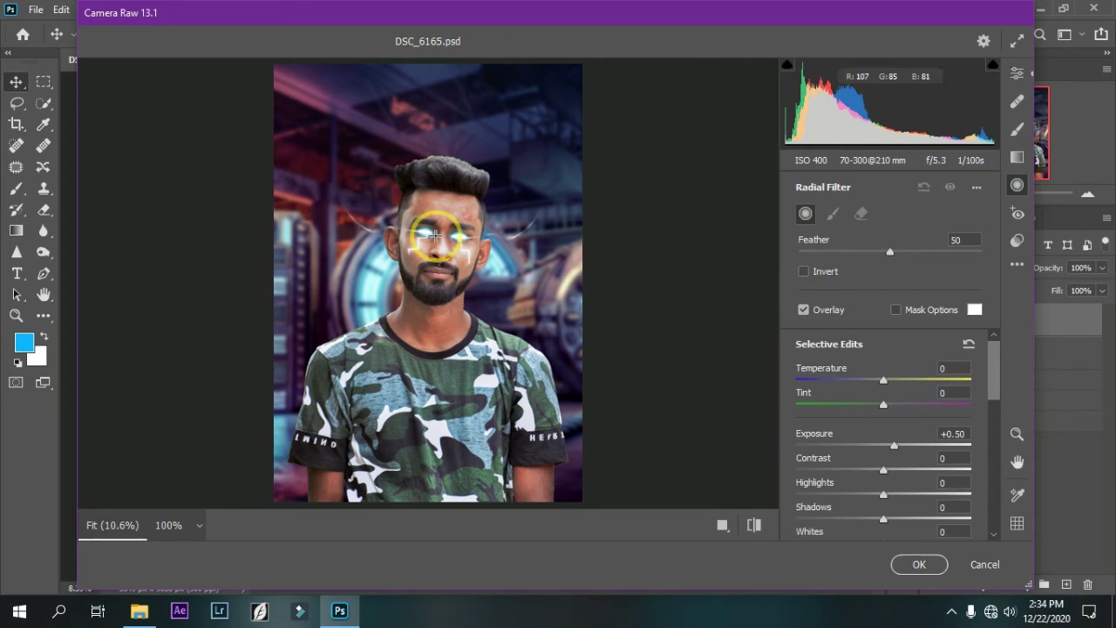
{"action": "left_click_drag", "start_coordinate": [434, 235], "coordinate": [602, 449]}
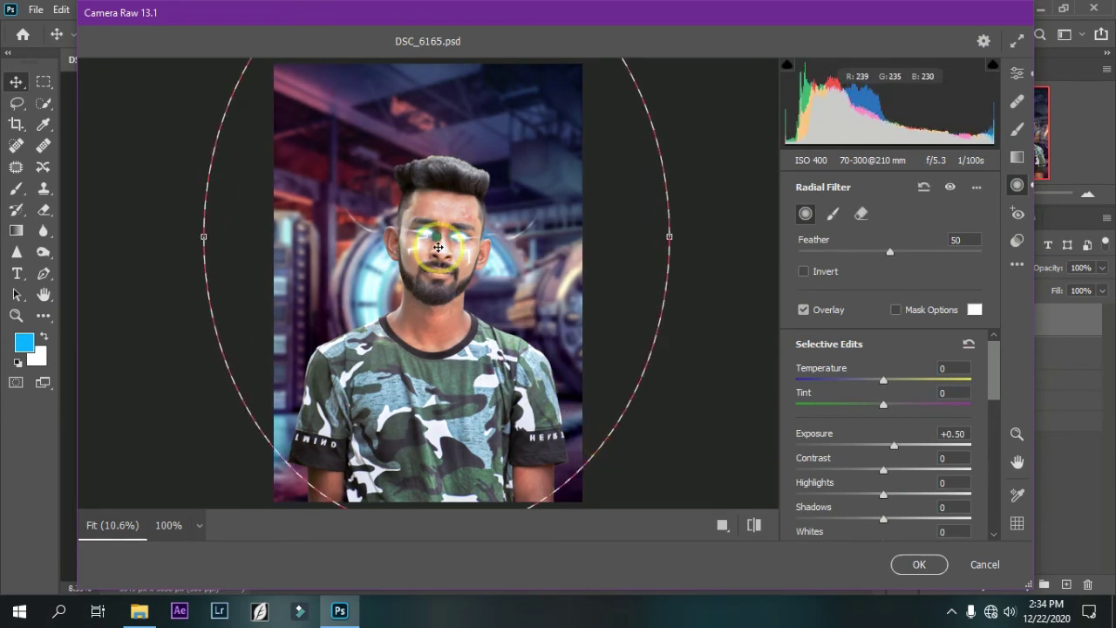
{"action": "left_click_drag", "start_coordinate": [438, 246], "coordinate": [437, 272]}
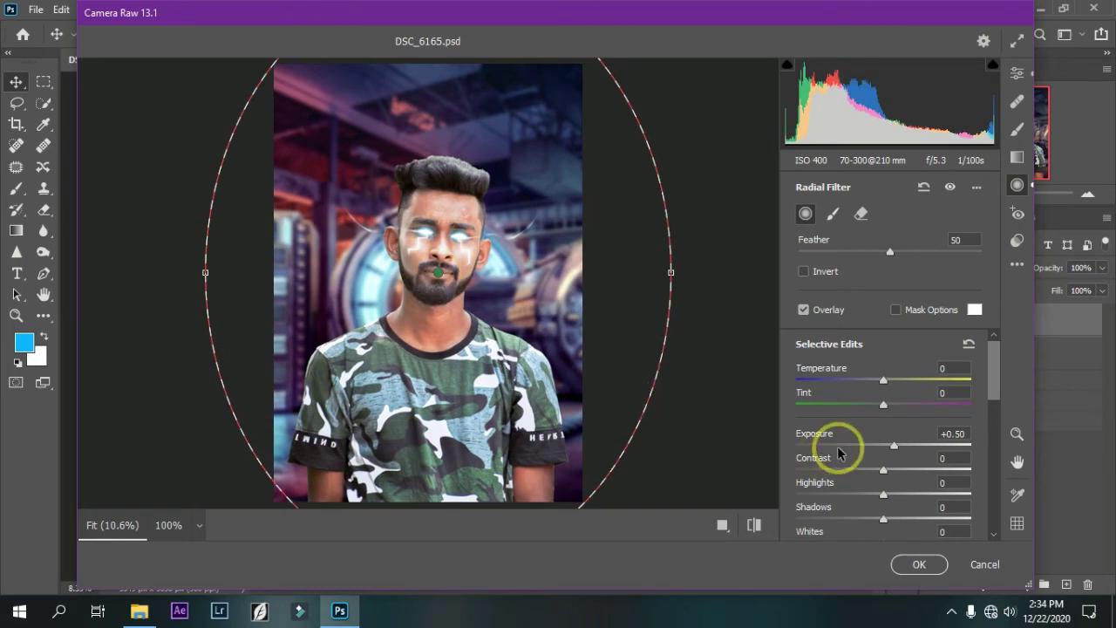
- Test the radial filter's Exposure and mask overlay, then clear its Exposure value
{"action": "left_click_drag", "start_coordinate": [838, 454], "coordinate": [824, 445]}
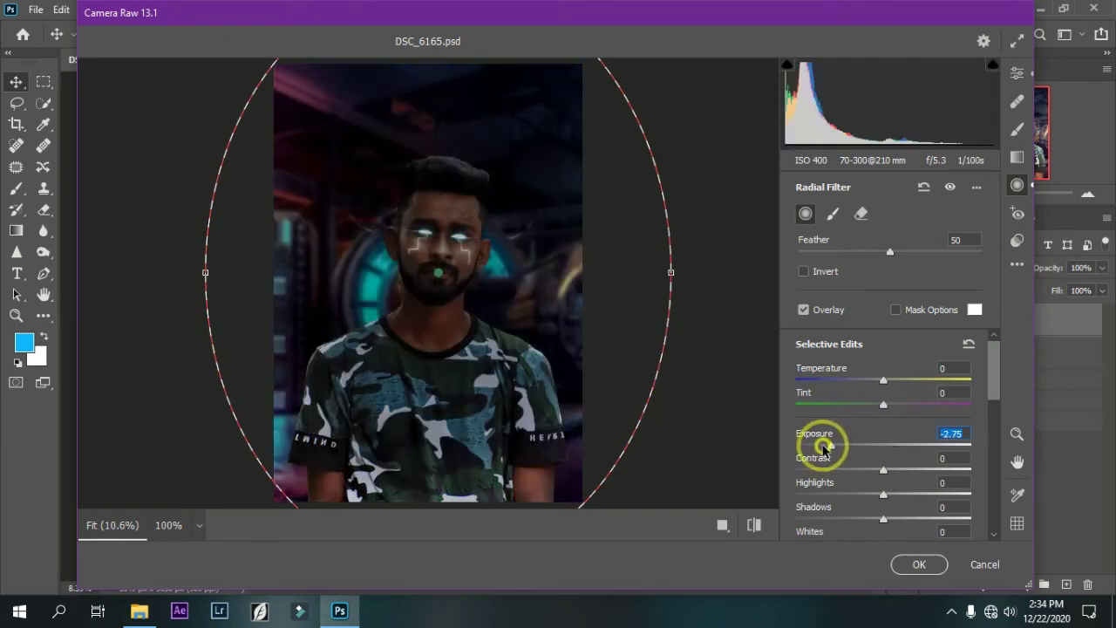
{"action": "left_click", "coordinate": [803, 310]}
{"action": "left_click", "coordinate": [895, 309]}
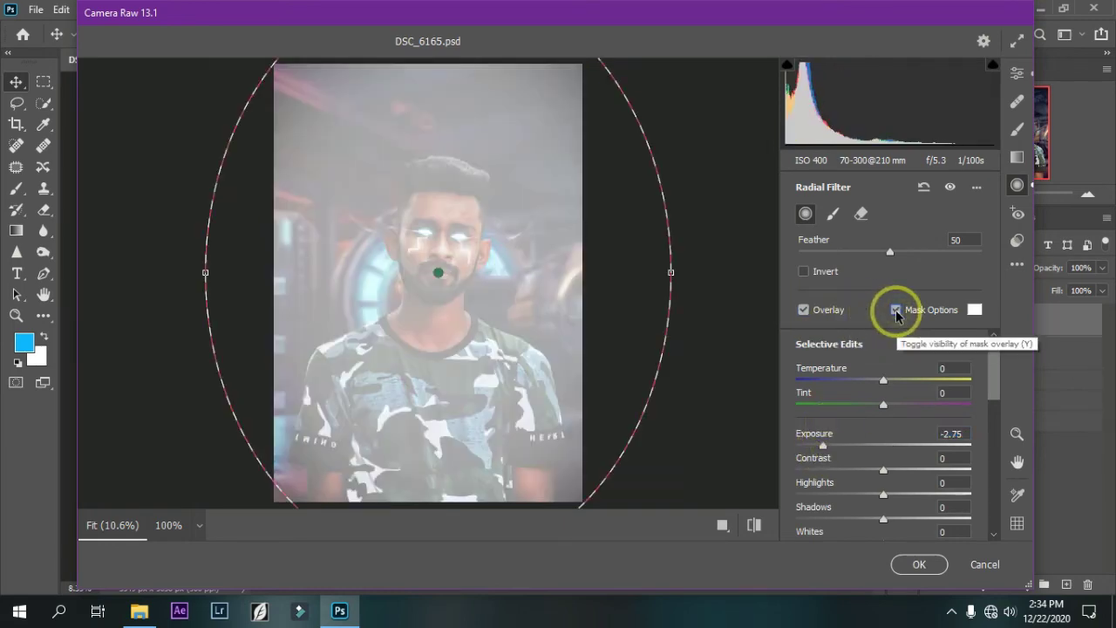
{"action": "left_click", "coordinate": [896, 309]}
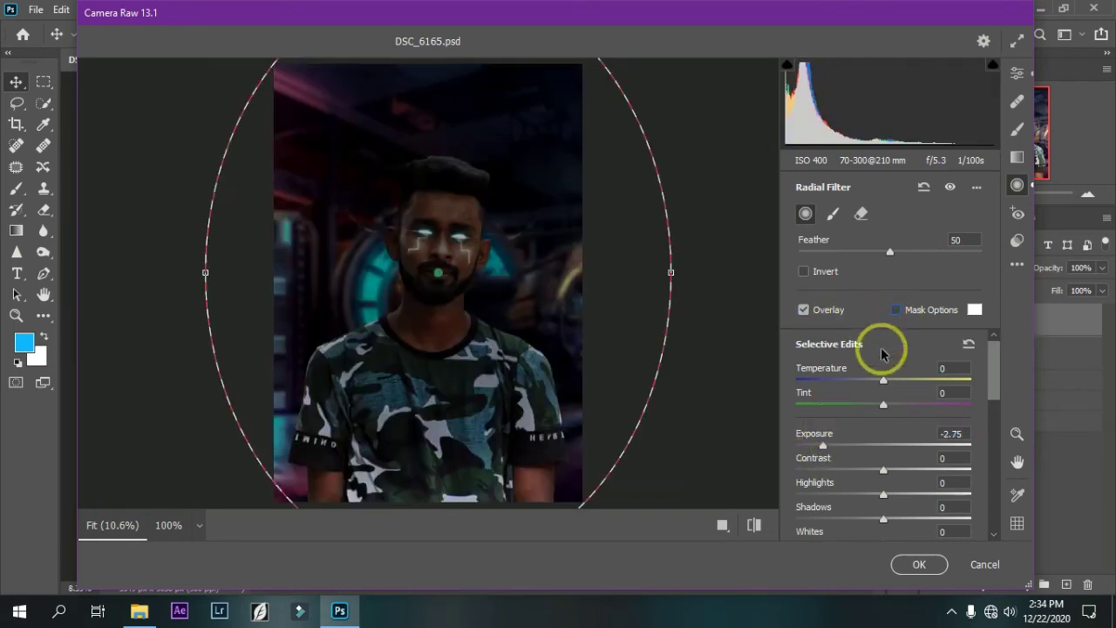
{"action": "left_click", "coordinate": [833, 214]}
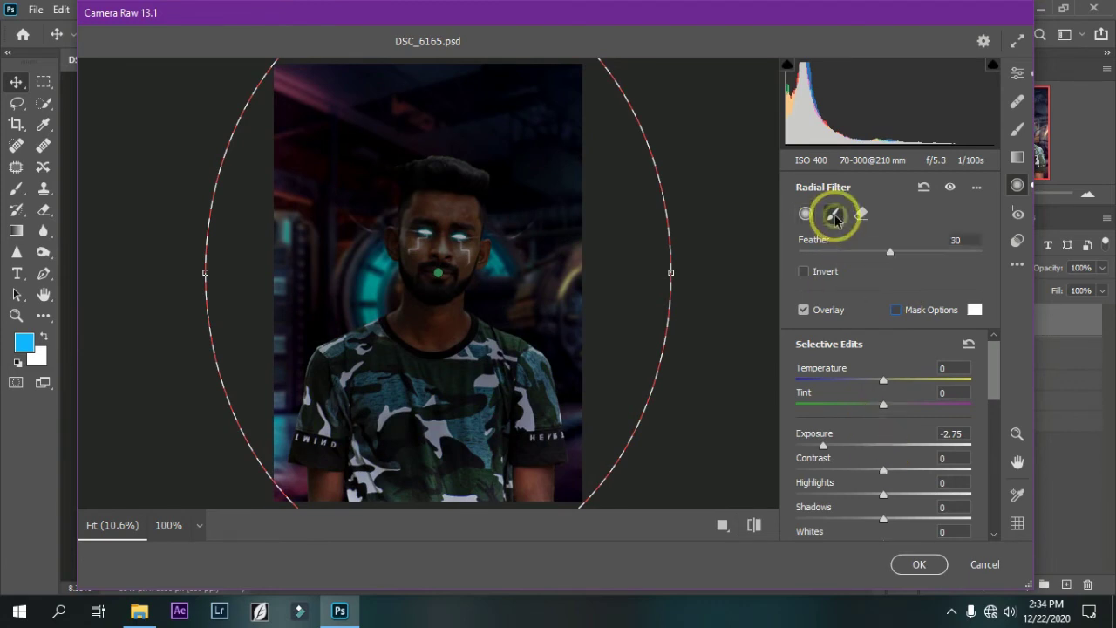
{"action": "left_click", "coordinate": [804, 215]}
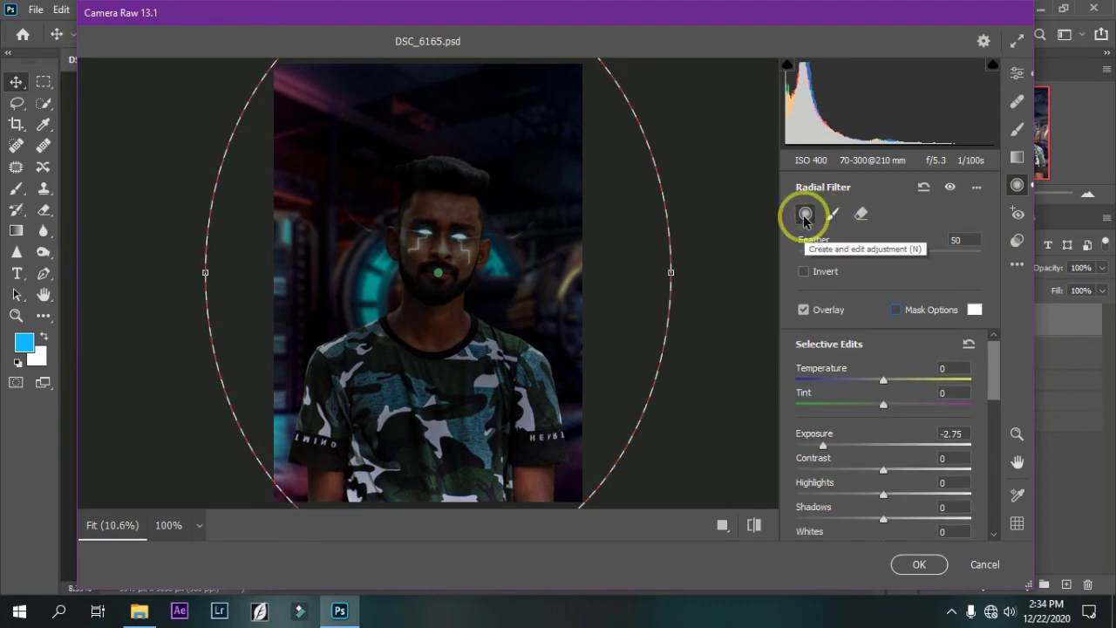
{"action": "left_click", "coordinate": [887, 447]}
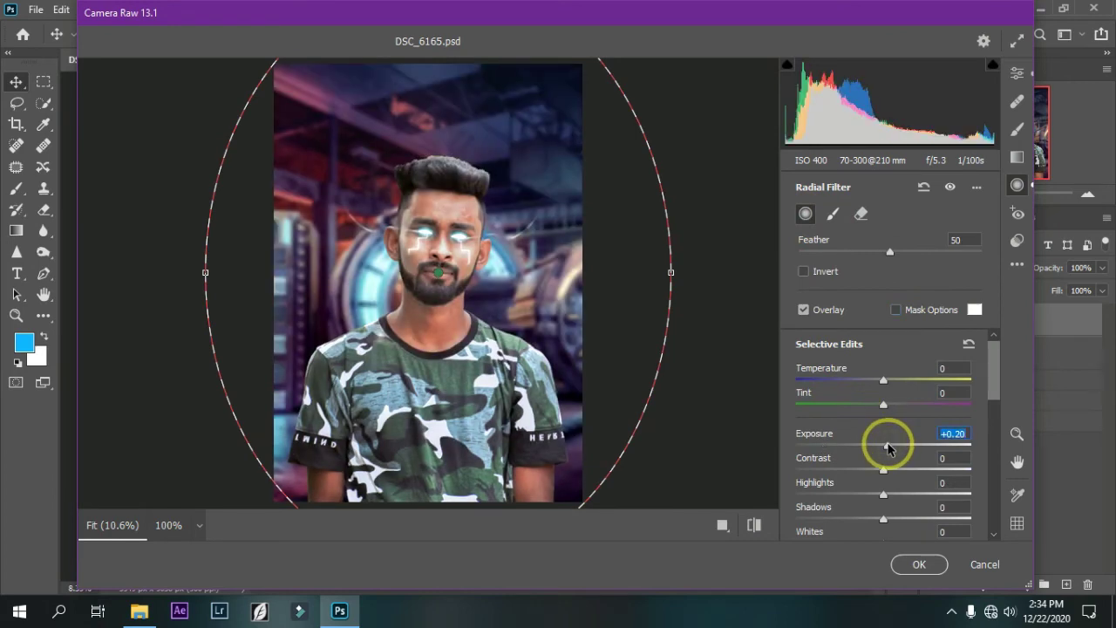
{"action": "key", "text": "BackSpace"}
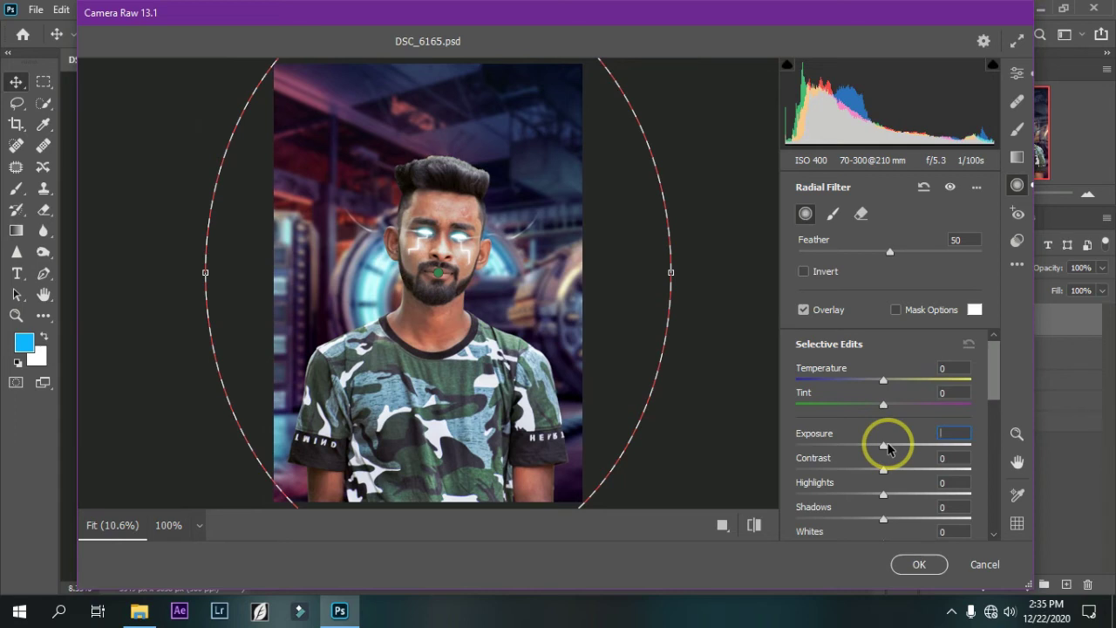
- Lower the tone curve's Darks to -12 and Highlights to -14
{"action": "left_click", "coordinate": [1017, 214]}
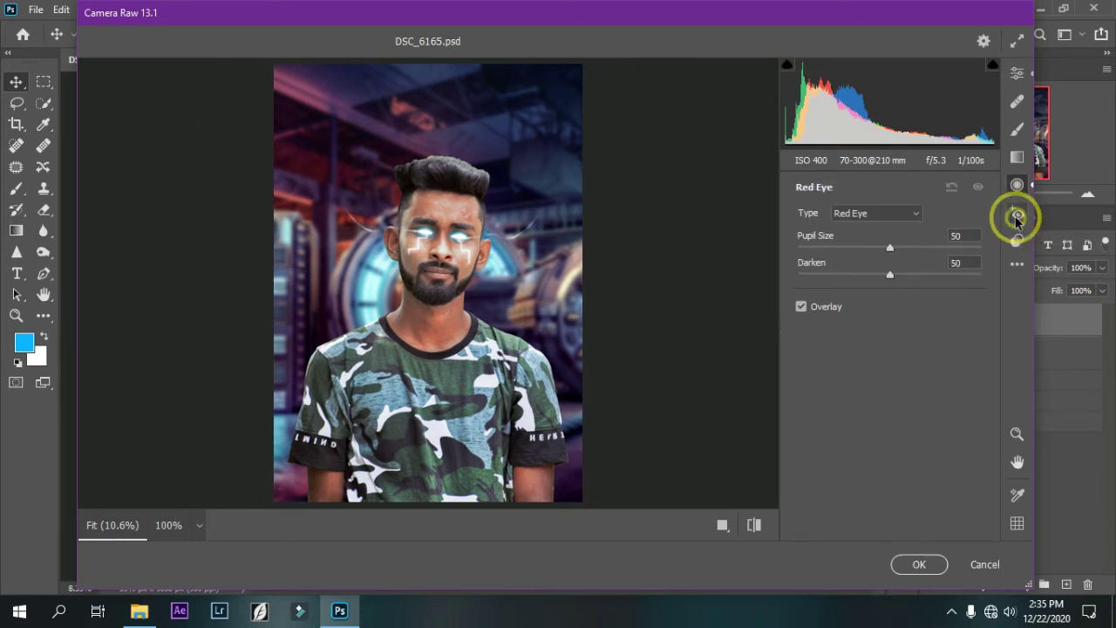
{"action": "left_click", "coordinate": [1017, 241]}
{"action": "left_click", "coordinate": [1017, 74]}
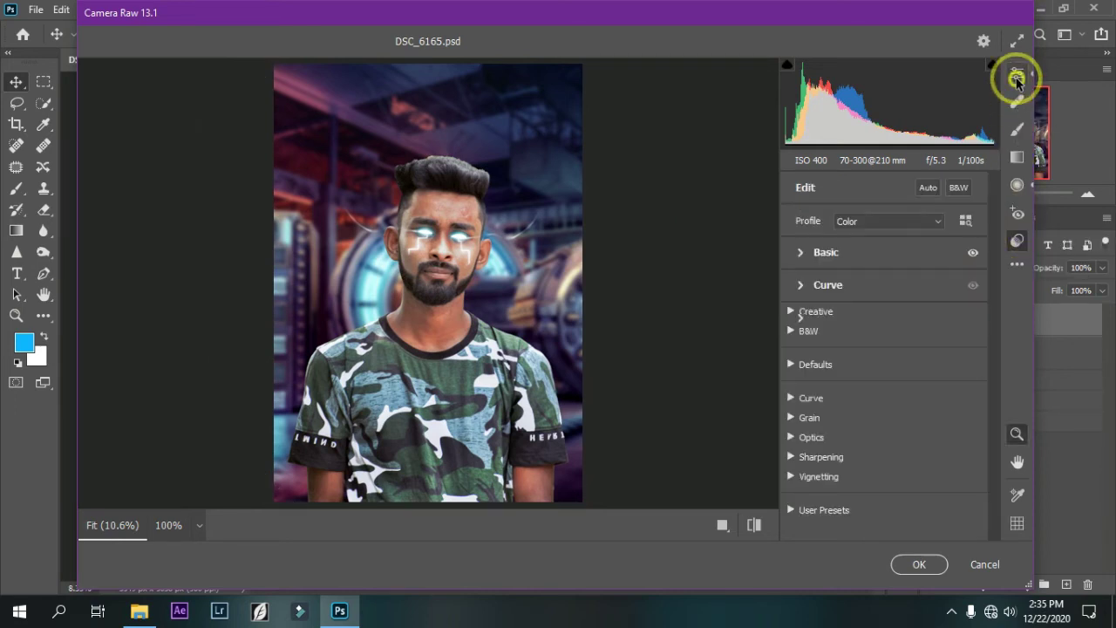
{"action": "left_click", "coordinate": [801, 286]}
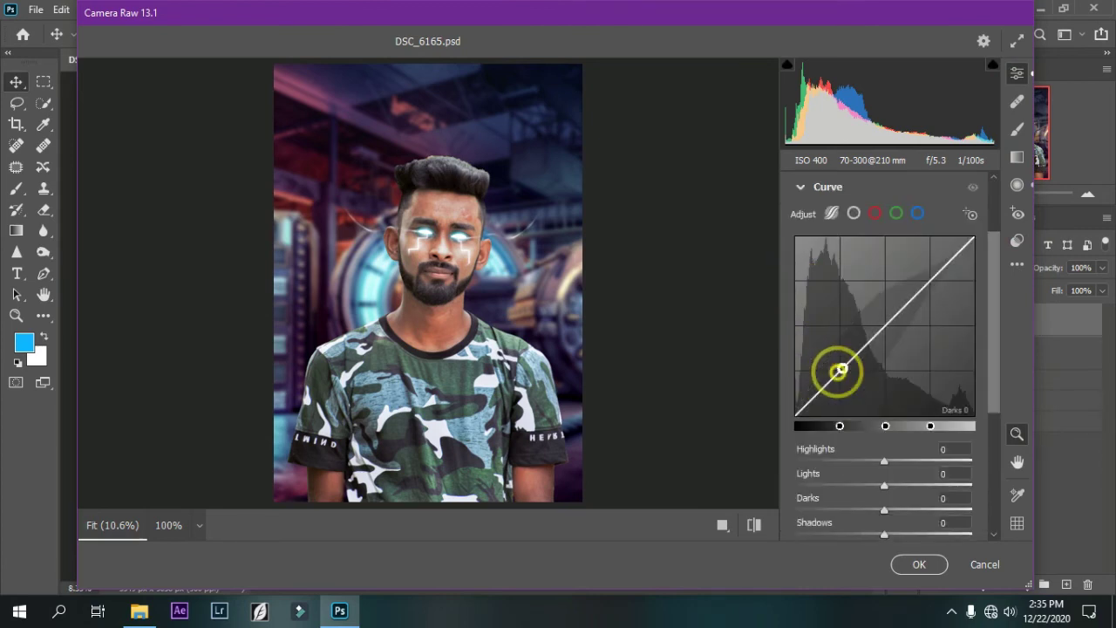
{"action": "mouse_move", "coordinate": [840, 370]}
{"action": "left_mouse_down"}
{"action": "mouse_move", "coordinate": [858, 394]}
{"action": "mouse_move", "coordinate": [857, 376]}
{"action": "left_mouse_up"}
{"action": "mouse_move", "coordinate": [919, 298]}
{"action": "left_mouse_down"}
{"action": "mouse_move", "coordinate": [929, 281]}
{"action": "mouse_move", "coordinate": [912, 275]}
{"action": "mouse_move", "coordinate": [914, 297]}
{"action": "left_mouse_up"}
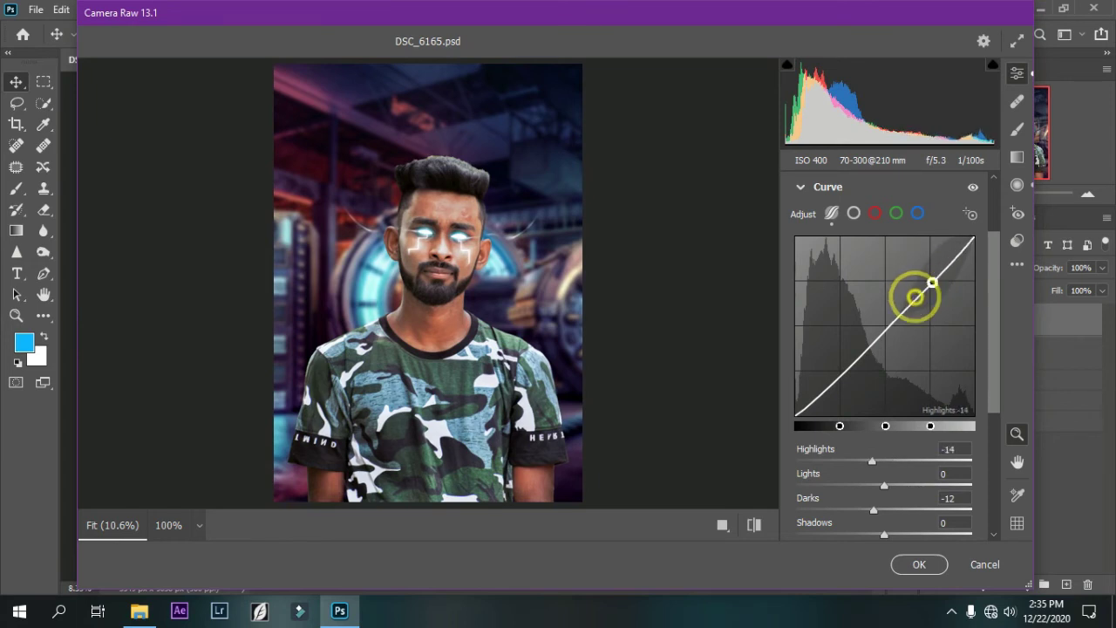
- Tweak the blue channel curve's black point and apply the Camera Raw filter
{"action": "left_click", "coordinate": [917, 214]}
{"action": "mouse_move", "coordinate": [795, 413]}
{"action": "left_mouse_down"}
{"action": "mouse_move", "coordinate": [792, 396]}
{"action": "mouse_move", "coordinate": [811, 452]}
{"action": "left_mouse_up"}
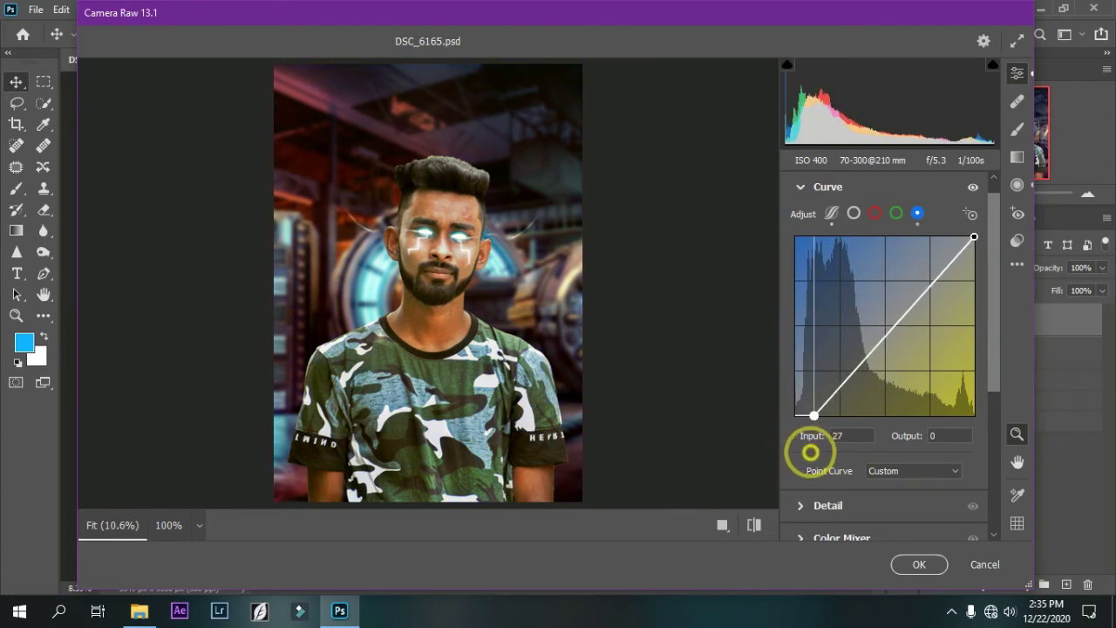
{"action": "left_click_drag", "start_coordinate": [810, 451], "coordinate": [779, 452]}
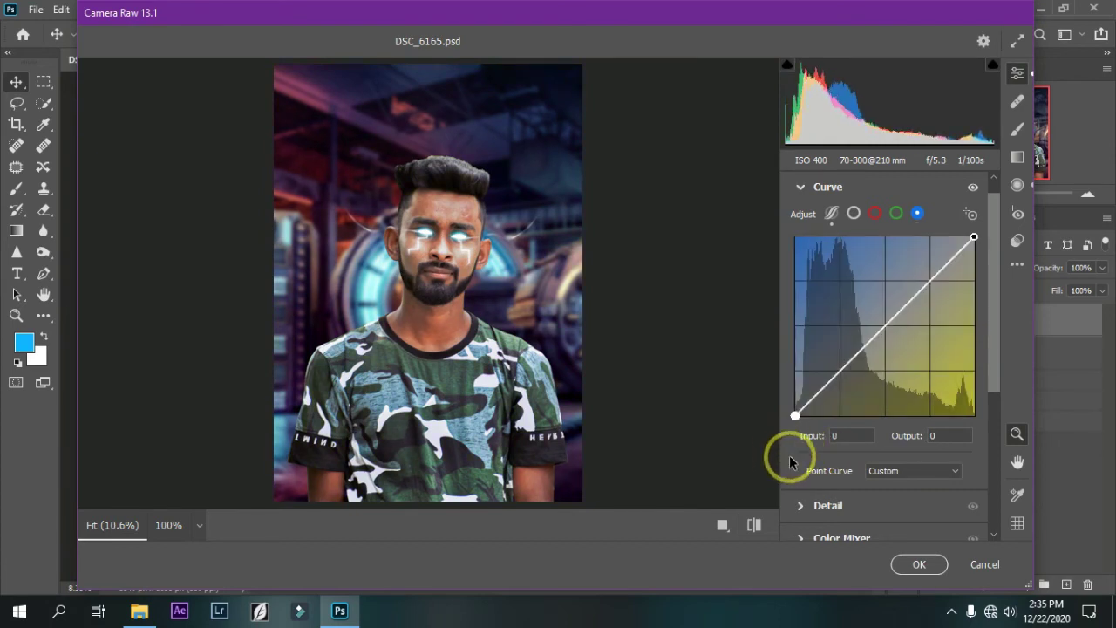
{"action": "left_click", "coordinate": [799, 186]}
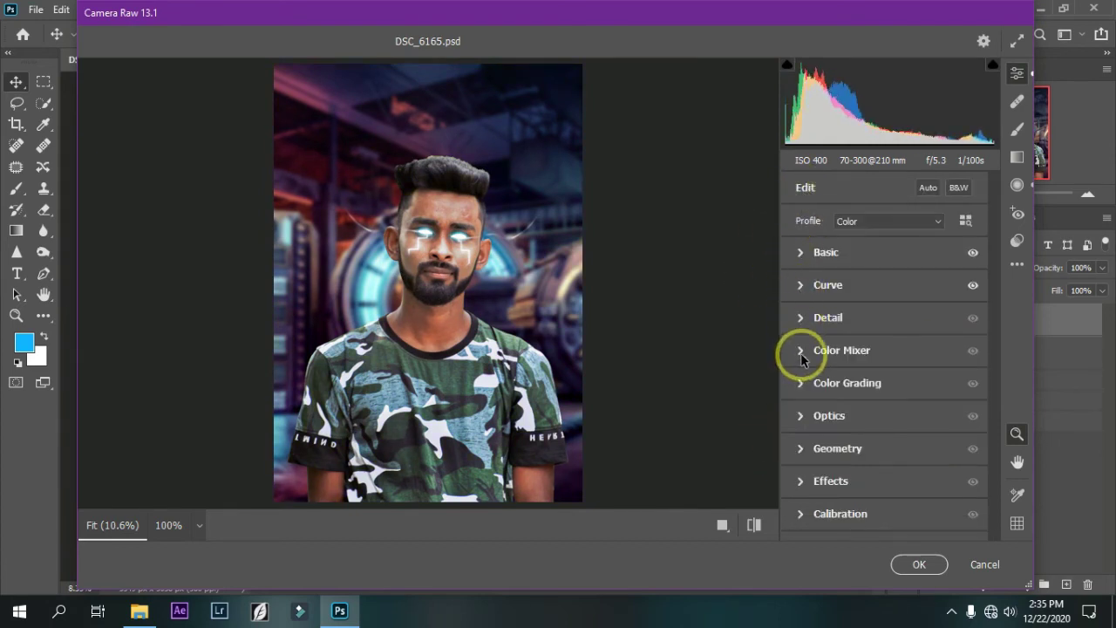
{"action": "left_click", "coordinate": [919, 564]}
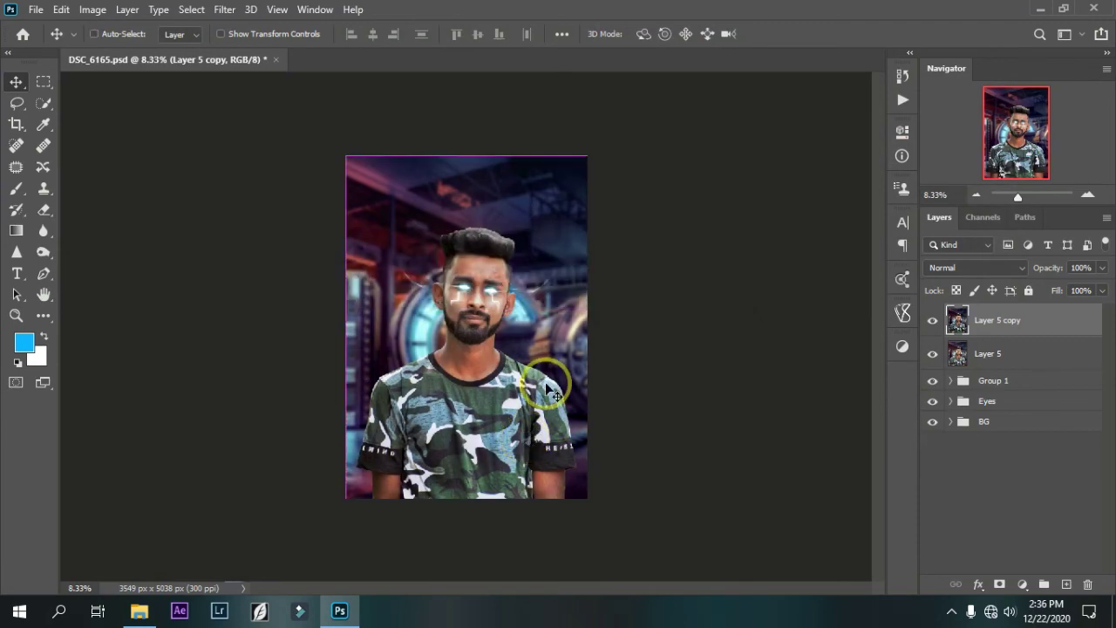
- Duplicate the layer and set up the Burn tool with a smoothing brush at size 250
{"action": "key", "text": "ctrl+j"}
{"action": "key", "text": "ctrl+plus"}
{"action": "key", "text": "ctrl+plus"}
{"action": "key", "text": "ctrl+plus"}
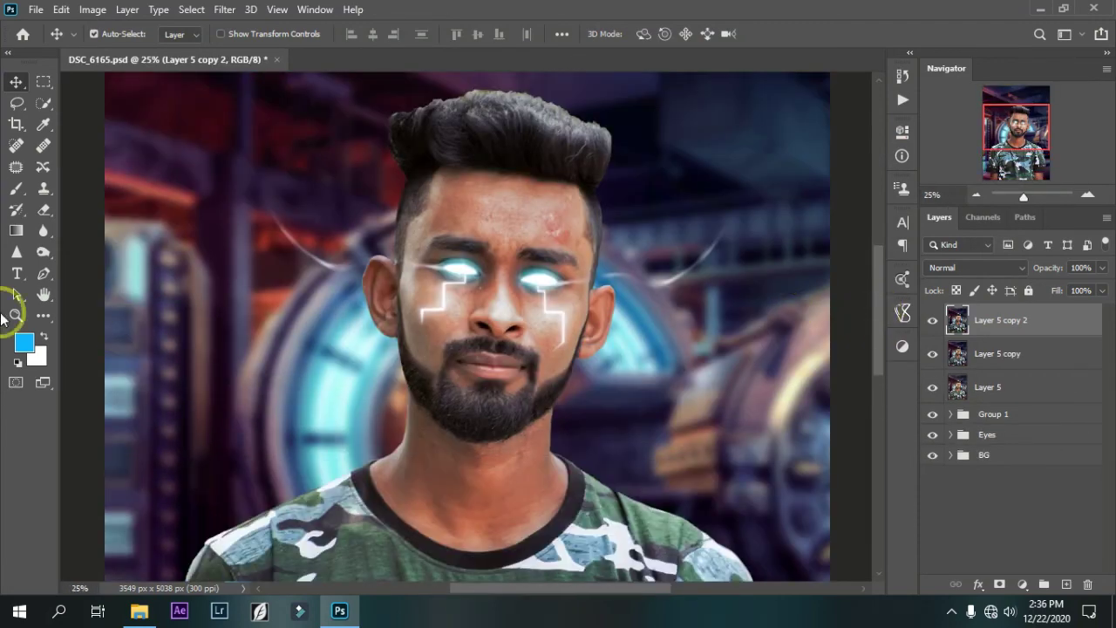
{"action": "left_click", "coordinate": [42, 255]}
{"action": "right_click", "coordinate": [458, 209]}
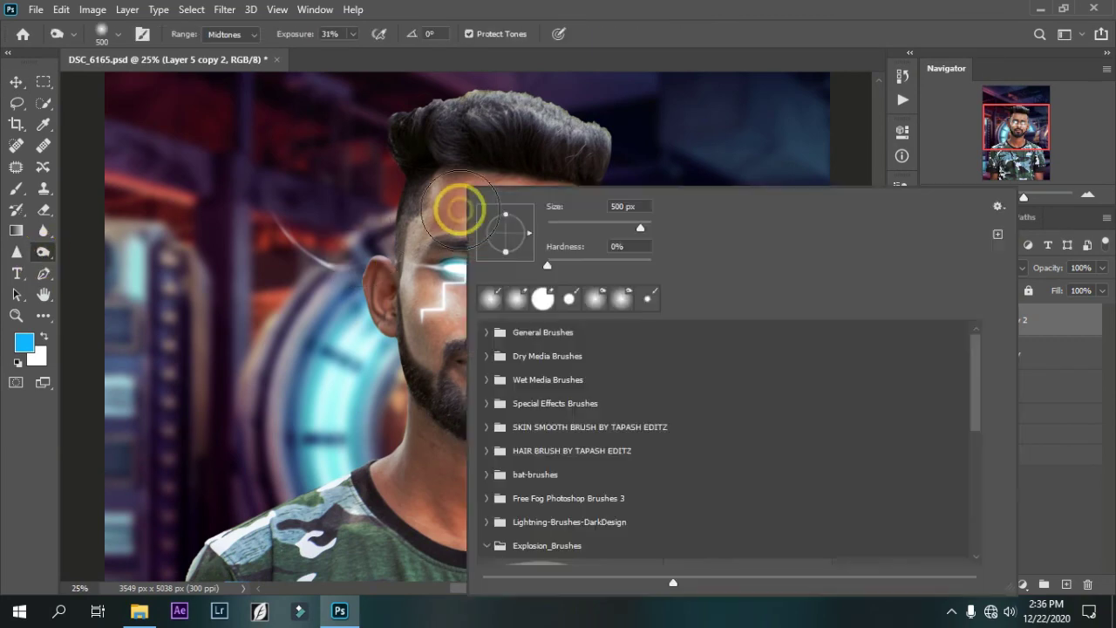
{"action": "left_click", "coordinate": [485, 428]}
{"action": "left_click", "coordinate": [598, 543]}
{"action": "left_click", "coordinate": [482, 422]}
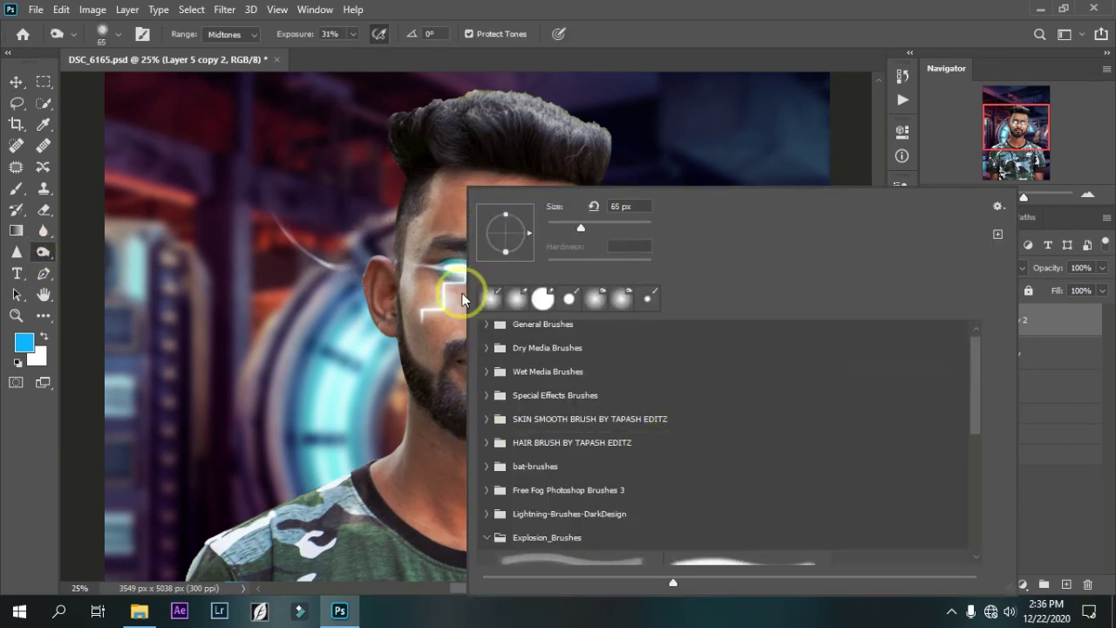
{"action": "left_click", "coordinate": [456, 294]}
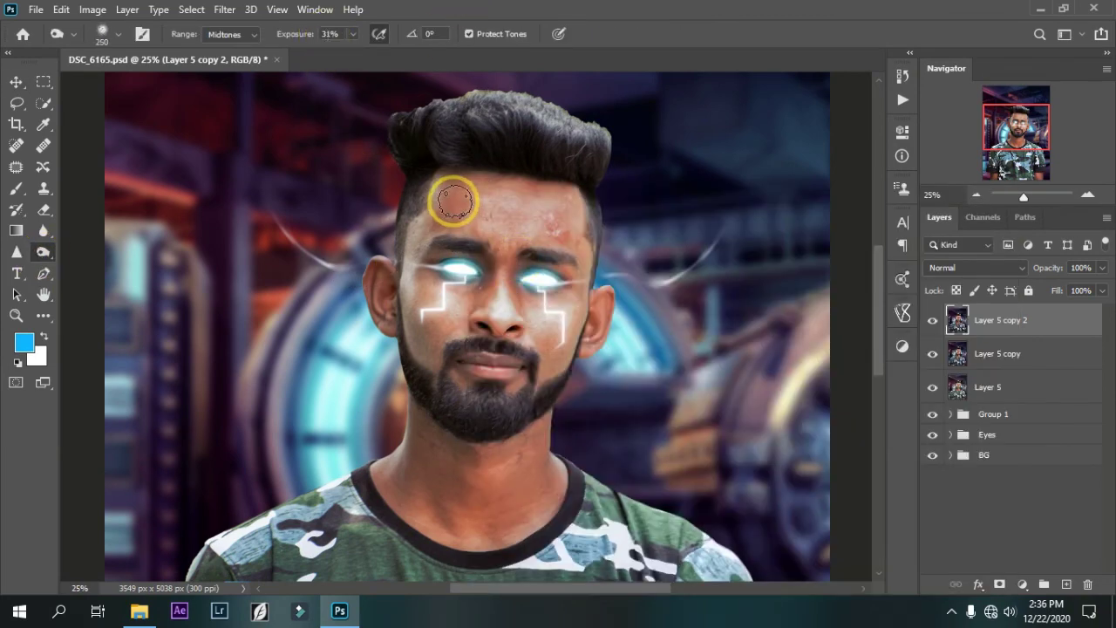
{"action": "key", "text": "bracketright"}
{"action": "key", "text": "bracketright"}
{"action": "key", "text": "bracketright"}
{"action": "key", "text": "ctrl+plus"}
- Set burn exposure to 13% and brush to 200, try a forehead stroke, then undo it
{"action": "left_click", "coordinate": [330, 33]}
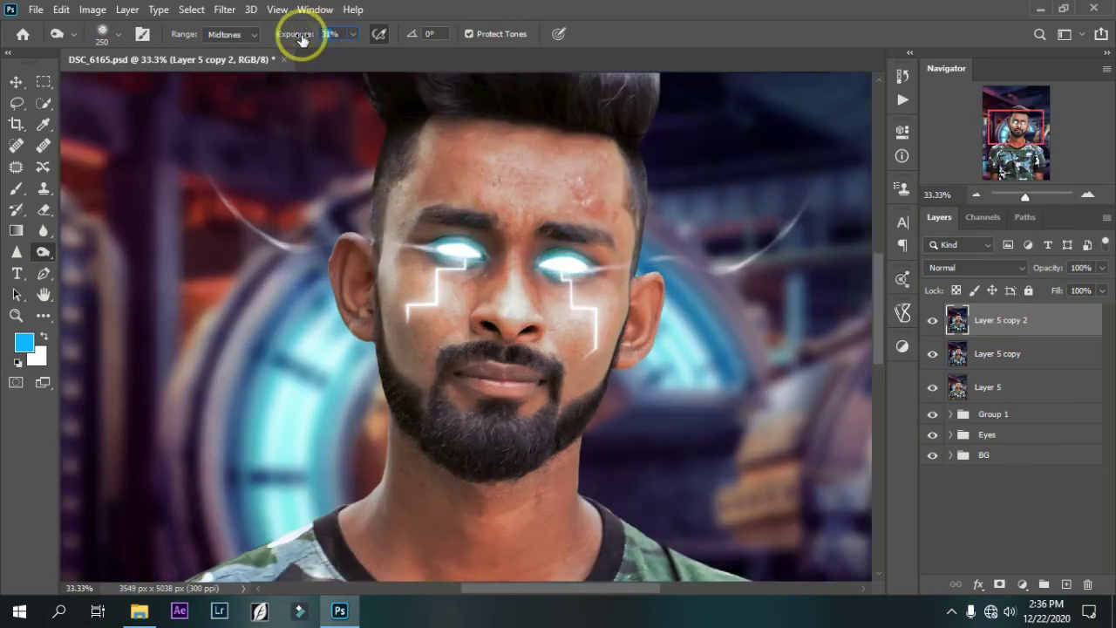
{"action": "type", "text": "15"}
{"action": "key", "text": "Return"}
{"action": "key", "text": "bracketleft"}
{"action": "scroll", "coordinate": [441, 166], "scroll_direction": "up", "scroll_amount": 1}
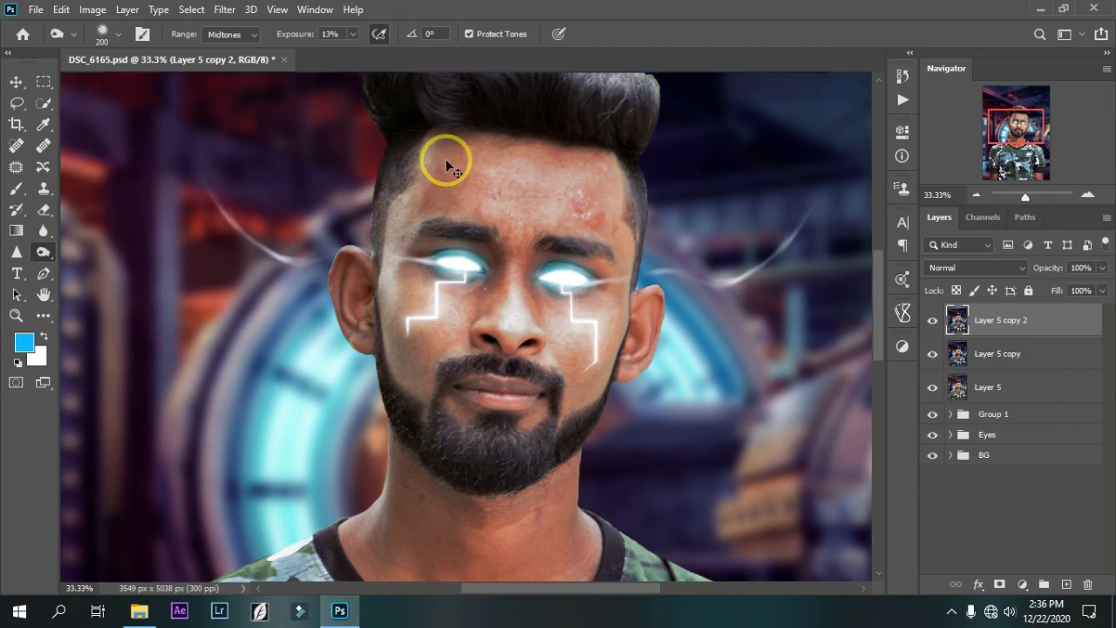
{"action": "left_click_drag", "start_coordinate": [446, 161], "coordinate": [601, 218]}
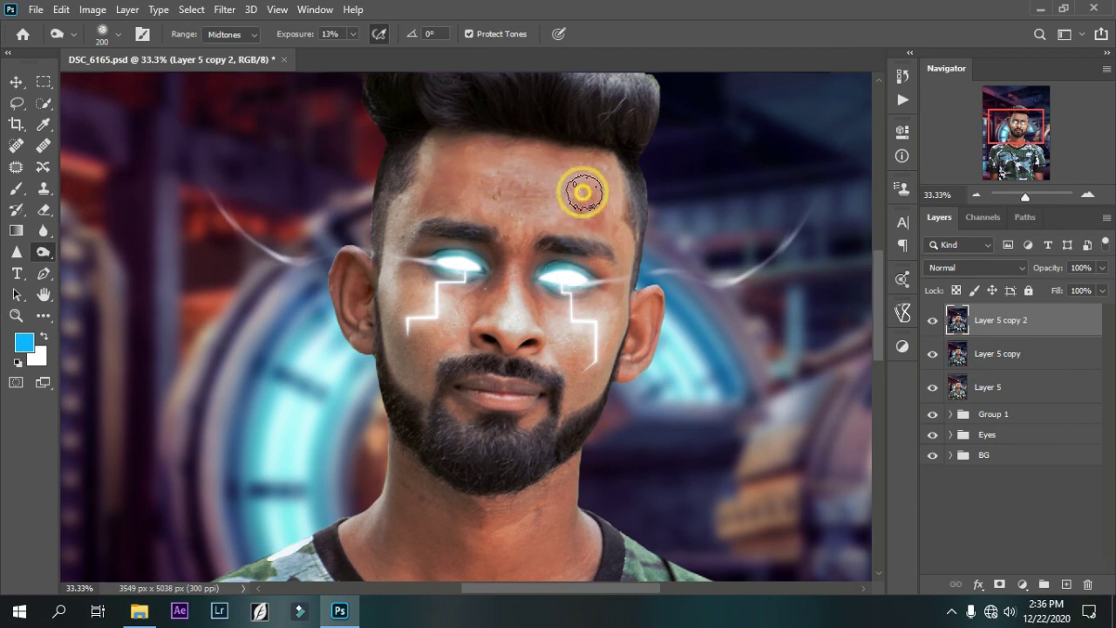
{"action": "key", "text": "ctrl+z"}
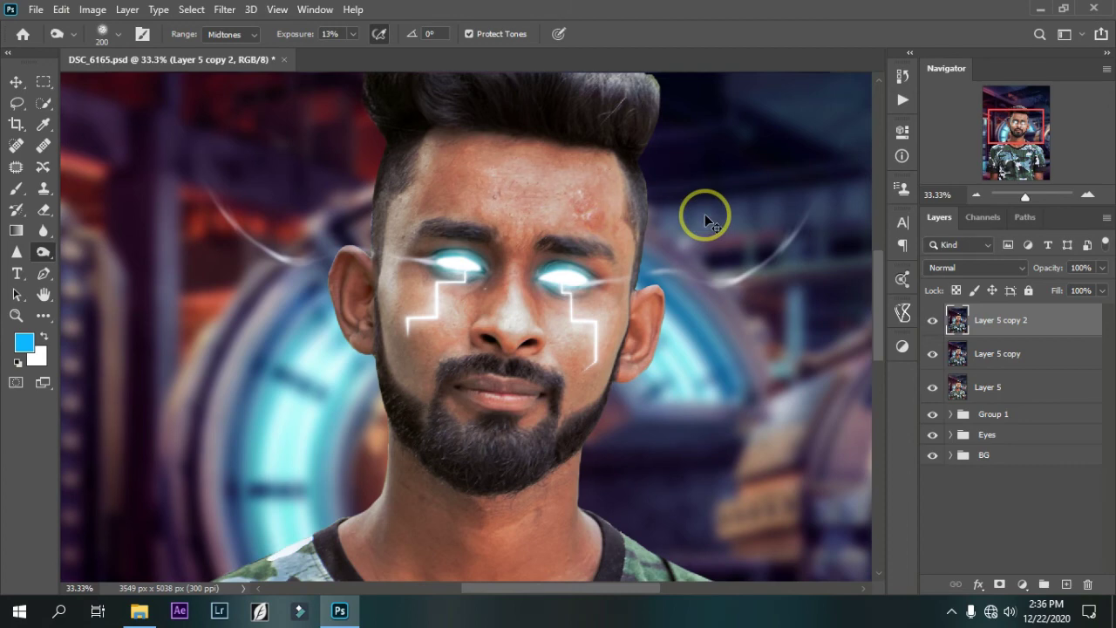
{"action": "scroll", "coordinate": [703, 213], "scroll_direction": "down", "scroll_amount": 1}
{"action": "scroll", "coordinate": [610, 244], "scroll_direction": "down", "scroll_amount": 1}
{"action": "scroll", "coordinate": [541, 272], "scroll_direction": "down", "scroll_amount": 1}
{"action": "scroll", "coordinate": [392, 275], "scroll_direction": "down", "scroll_amount": 1}
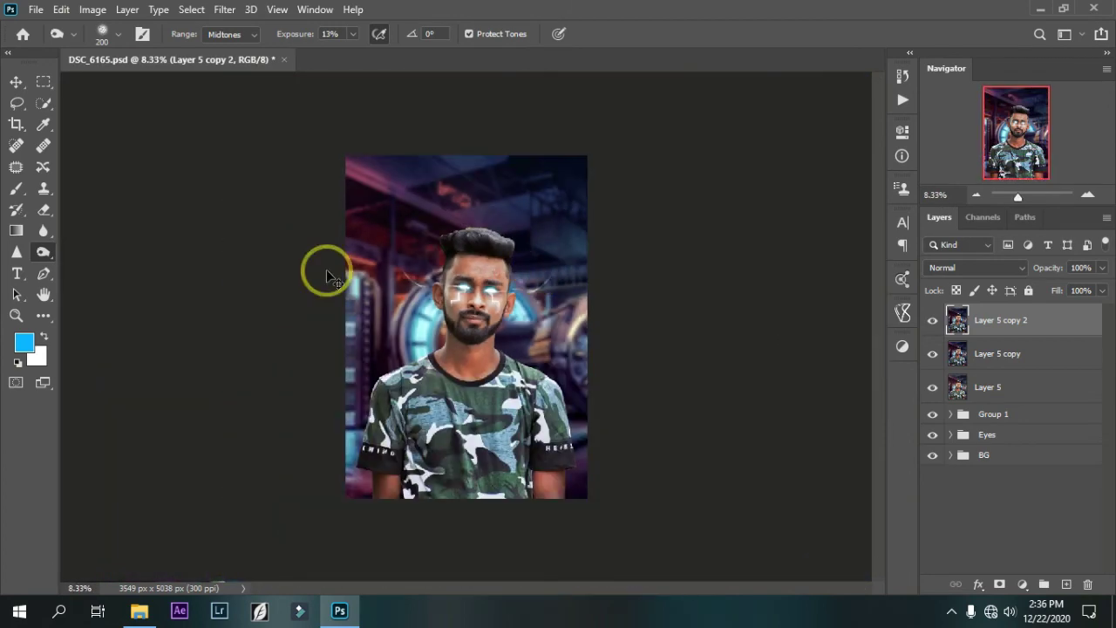
{"action": "left_click", "coordinate": [17, 82]}
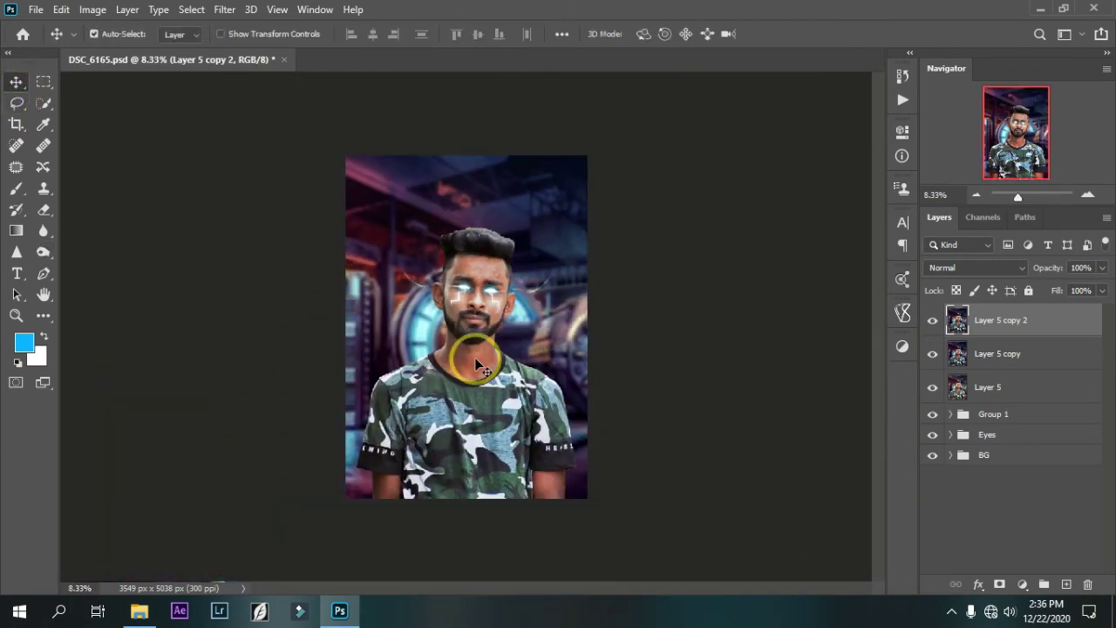
- Add a Selective Color layer with Magentas Cyan -50, Magenta +61, Yellow +59
{"action": "left_click", "coordinate": [1022, 583]}
{"action": "left_click", "coordinate": [1018, 598]}
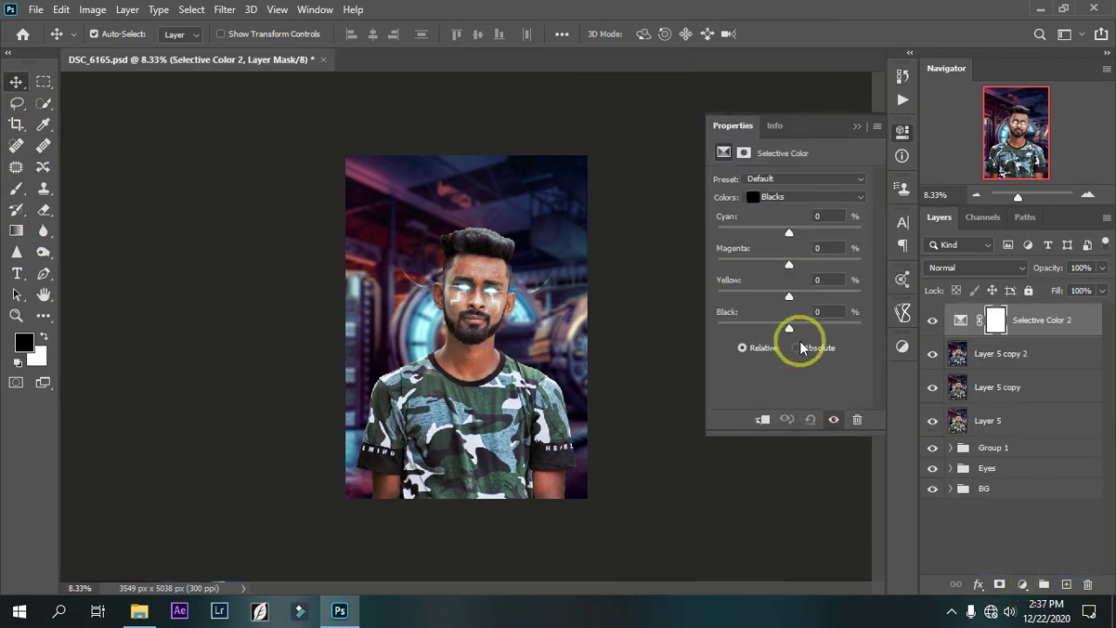
{"action": "left_click", "coordinate": [776, 197]}
{"action": "left_click", "coordinate": [776, 277]}
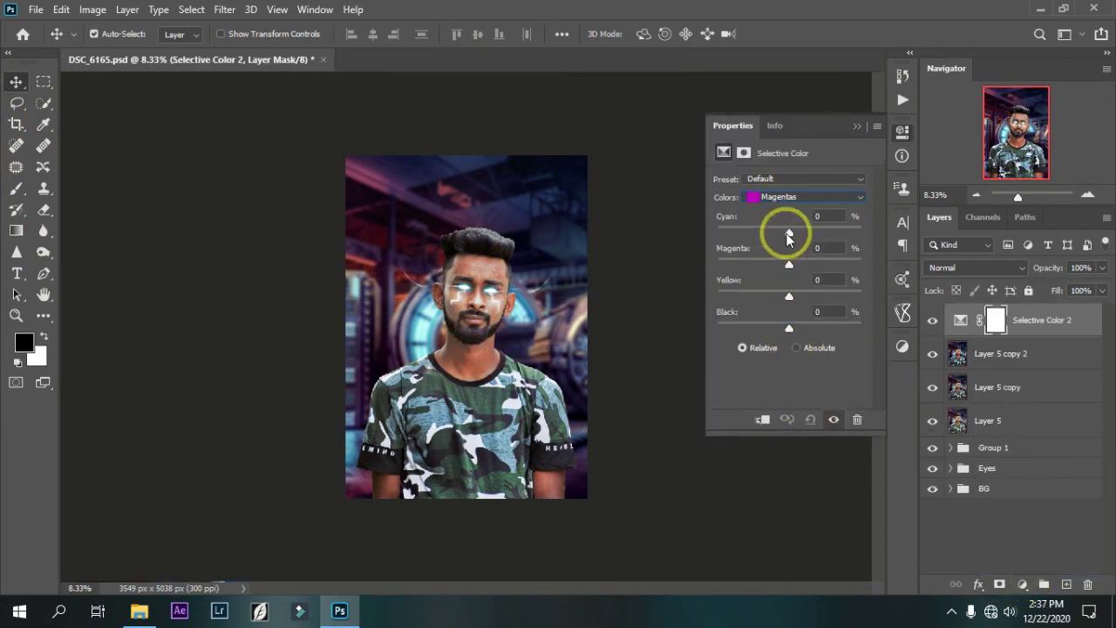
{"action": "mouse_move", "coordinate": [788, 232]}
{"action": "left_mouse_down"}
{"action": "mouse_move", "coordinate": [753, 231]}
{"action": "mouse_move", "coordinate": [842, 259]}
{"action": "mouse_move", "coordinate": [734, 262]}
{"action": "mouse_move", "coordinate": [833, 265]}
{"action": "left_mouse_up"}
{"action": "mouse_move", "coordinate": [789, 296]}
{"action": "left_mouse_down"}
{"action": "mouse_move", "coordinate": [829, 294]}
{"action": "mouse_move", "coordinate": [723, 293]}
{"action": "mouse_move", "coordinate": [832, 298]}
{"action": "left_mouse_up"}
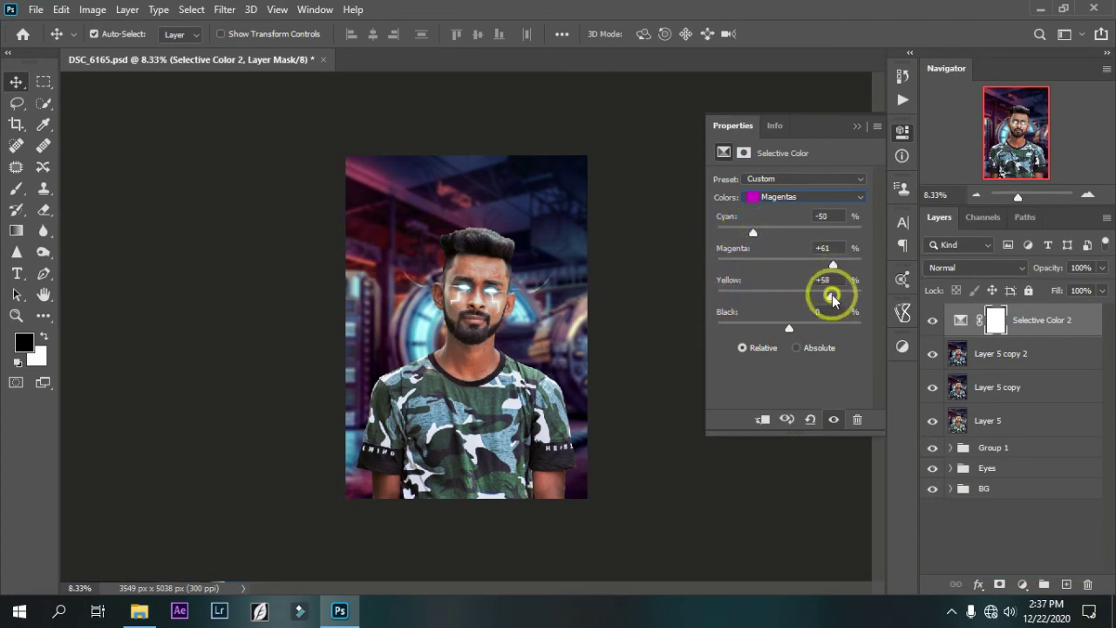
{"action": "left_click", "coordinate": [789, 196]}
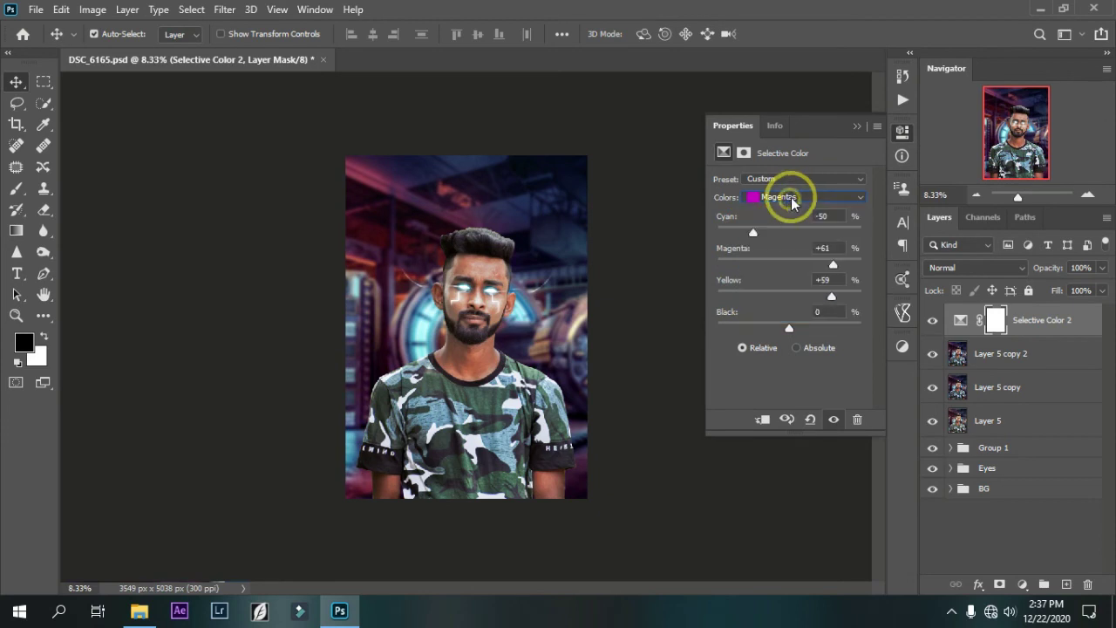
{"action": "left_click", "coordinate": [857, 127]}
- Add a Color Balance layer with Midtones Red +11 and Blue +11
{"action": "left_click", "coordinate": [1022, 584]}
{"action": "left_click", "coordinate": [1003, 441]}
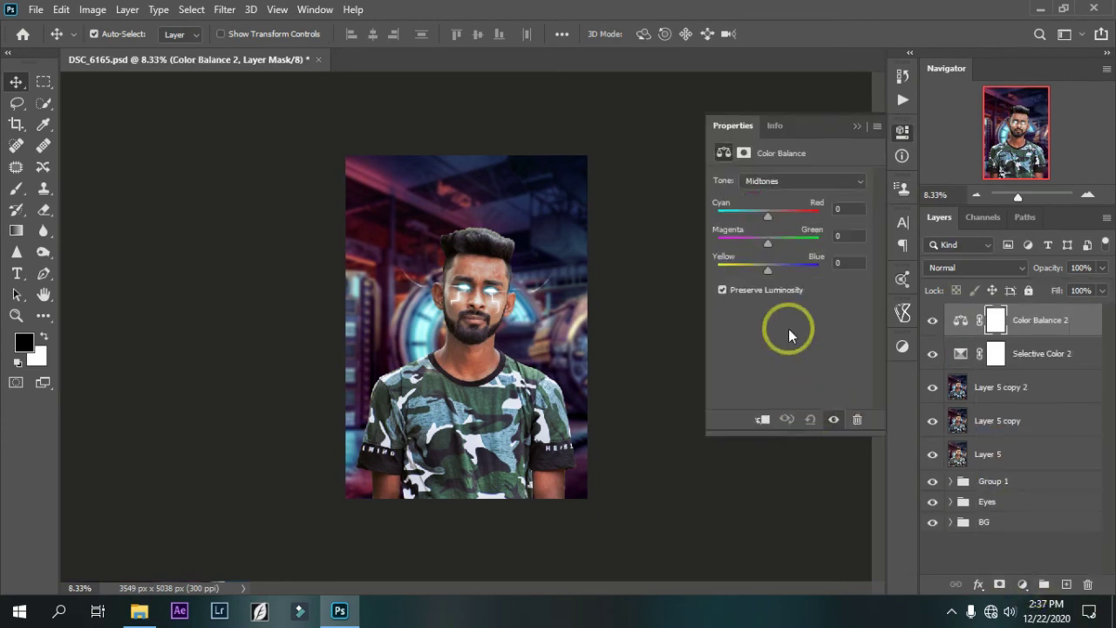
{"action": "left_click", "coordinate": [768, 218]}
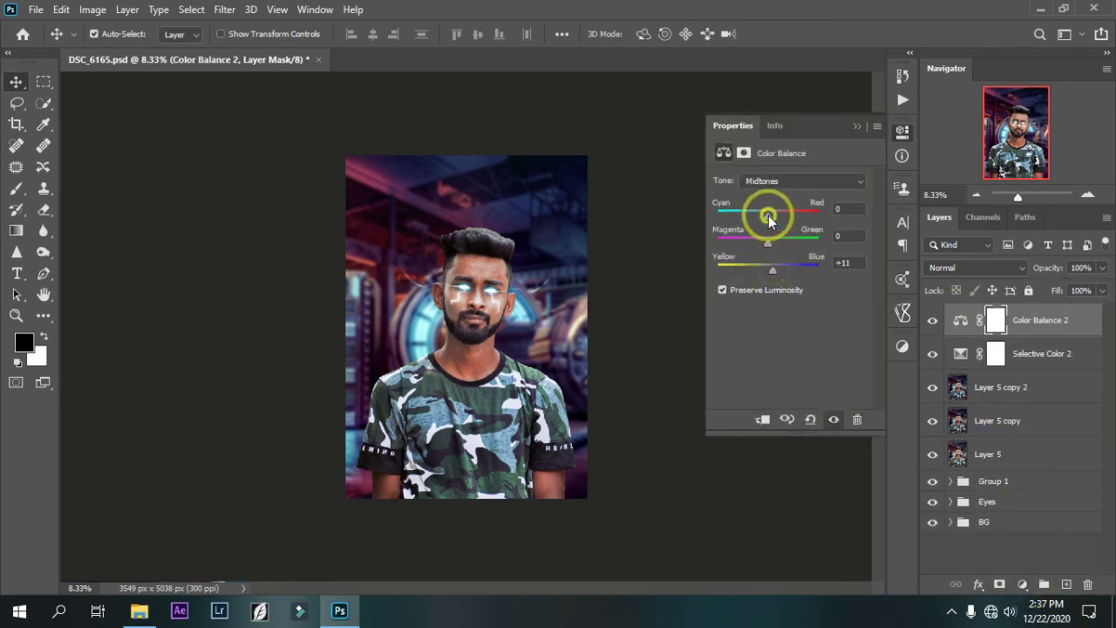
{"action": "left_click_drag", "start_coordinate": [766, 220], "coordinate": [774, 222]}
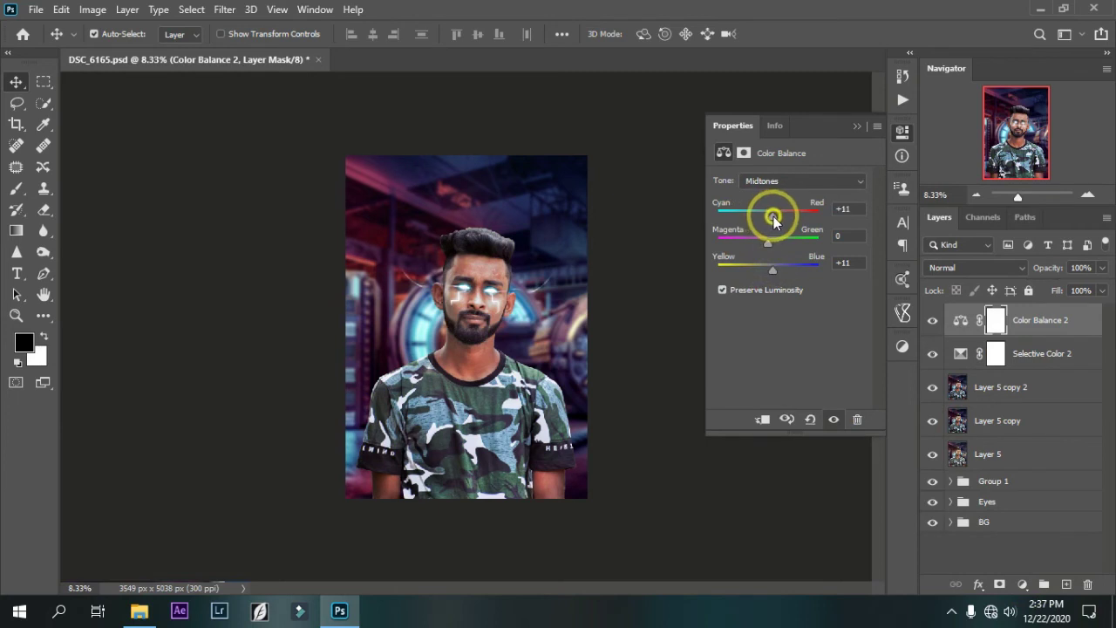
{"action": "left_click", "coordinate": [856, 126]}
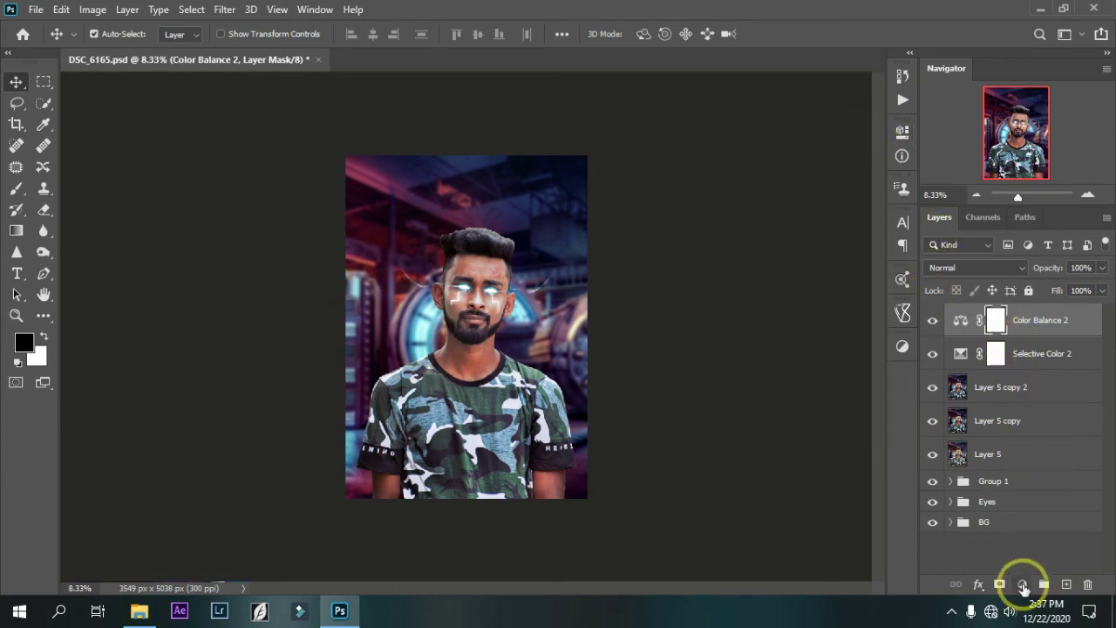
- Add a Gradient Map adjustment layer using the Pink_17 gradient preset
{"action": "left_click", "coordinate": [1023, 586]}
{"action": "left_click", "coordinate": [732, 188]}
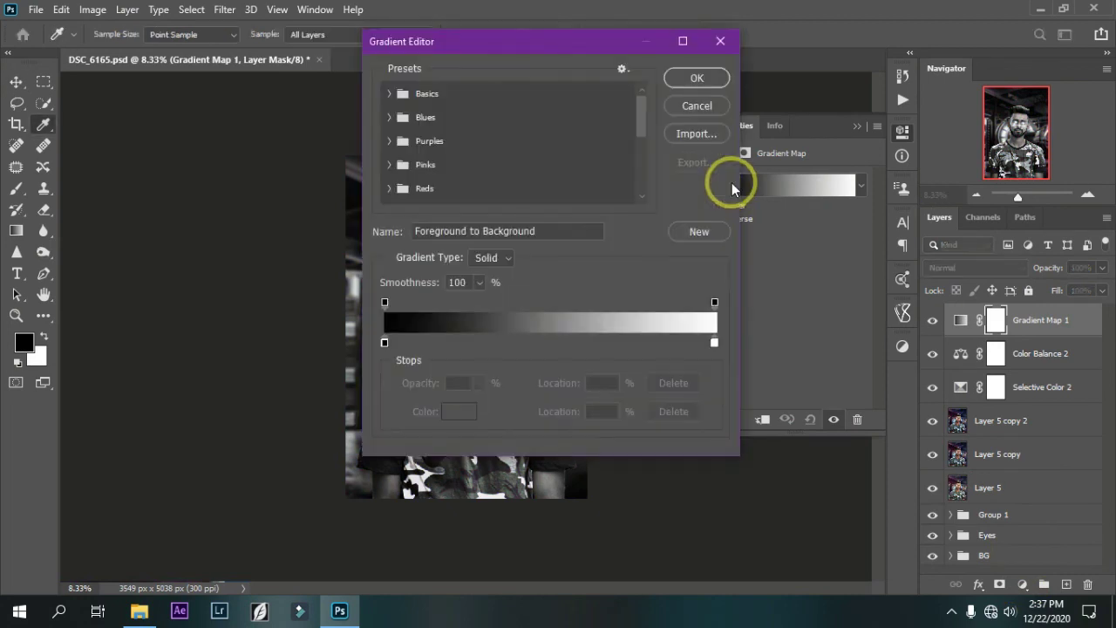
{"action": "left_click_drag", "start_coordinate": [550, 34], "coordinate": [799, 58]}
{"action": "scroll", "coordinate": [787, 169], "scroll_direction": "down", "scroll_amount": 2}
{"action": "scroll", "coordinate": [788, 170], "scroll_direction": "down", "scroll_amount": 2}
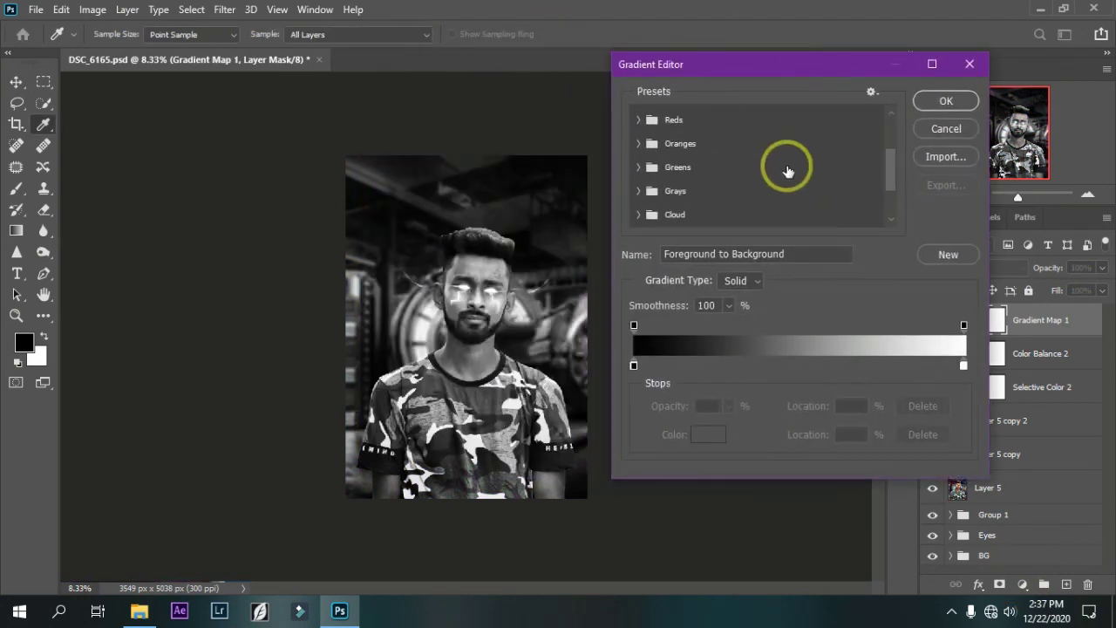
{"action": "scroll", "coordinate": [787, 170], "scroll_direction": "down", "scroll_amount": 2}
{"action": "scroll", "coordinate": [787, 170], "scroll_direction": "down", "scroll_amount": 1}
{"action": "scroll", "coordinate": [787, 170], "scroll_direction": "up", "scroll_amount": 1}
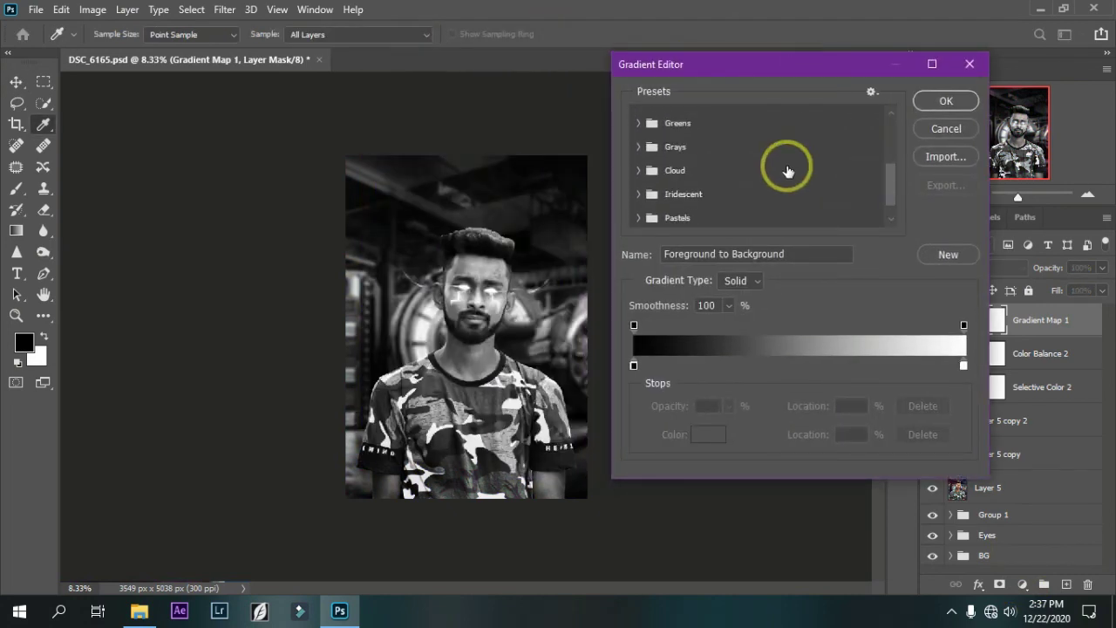
{"action": "scroll", "coordinate": [787, 168], "scroll_direction": "up", "scroll_amount": 1}
{"action": "scroll", "coordinate": [787, 166], "scroll_direction": "up", "scroll_amount": 1}
{"action": "scroll", "coordinate": [767, 166], "scroll_direction": "up", "scroll_amount": 2}
{"action": "left_click", "coordinate": [639, 131]}
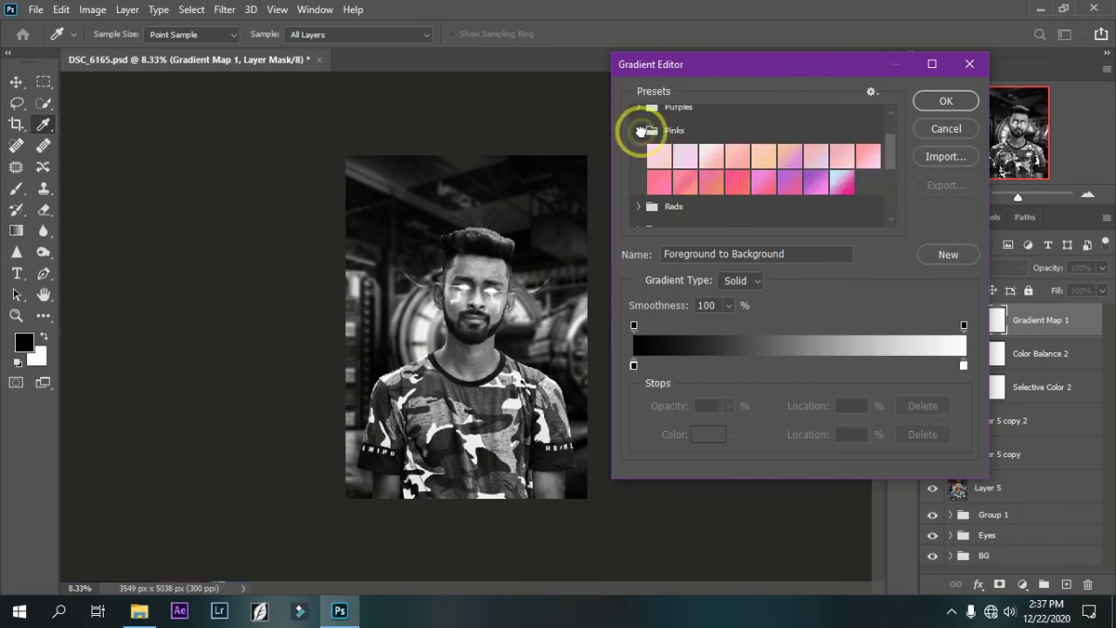
{"action": "left_click", "coordinate": [809, 190]}
{"action": "left_click", "coordinate": [841, 185]}
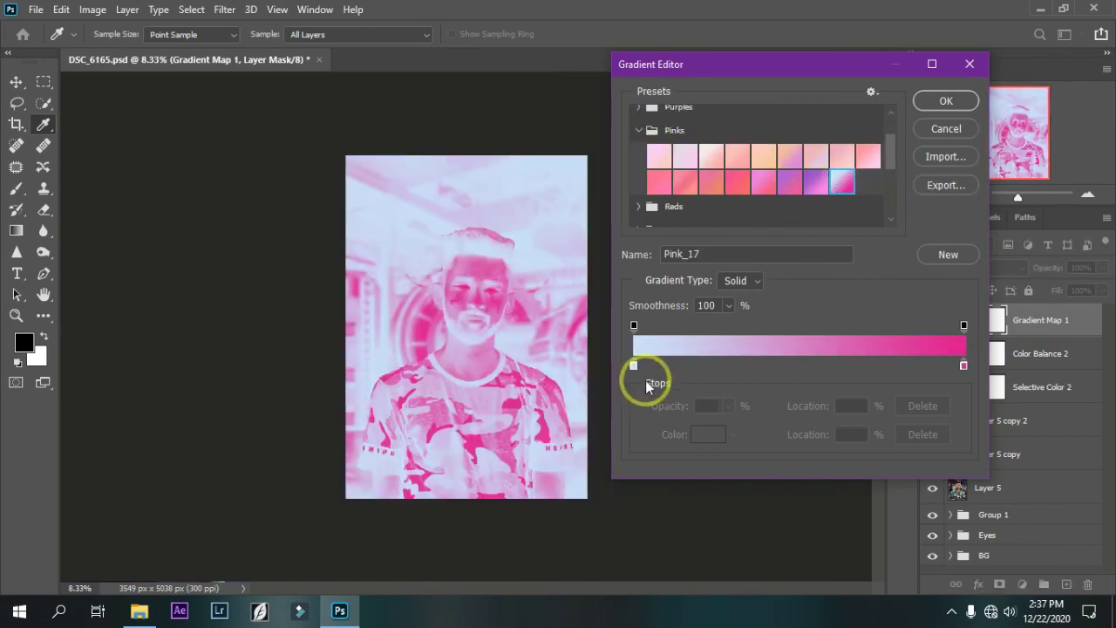
- Set the gradient map stops to vivid magenta and black
{"action": "left_click", "coordinate": [720, 436]}
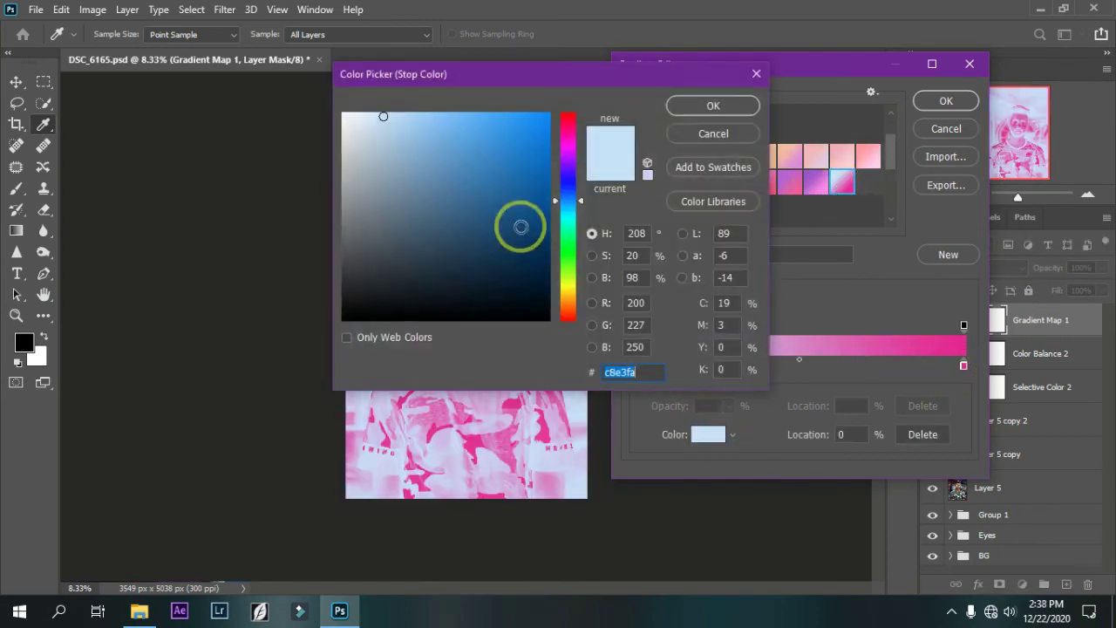
{"action": "mouse_move", "coordinate": [586, 82]}
{"action": "left_mouse_down"}
{"action": "mouse_move", "coordinate": [784, 154]}
{"action": "mouse_move", "coordinate": [842, 189]}
{"action": "left_mouse_up"}
{"action": "left_click_drag", "start_coordinate": [831, 292], "coordinate": [838, 263]}
{"action": "left_click", "coordinate": [803, 226]}
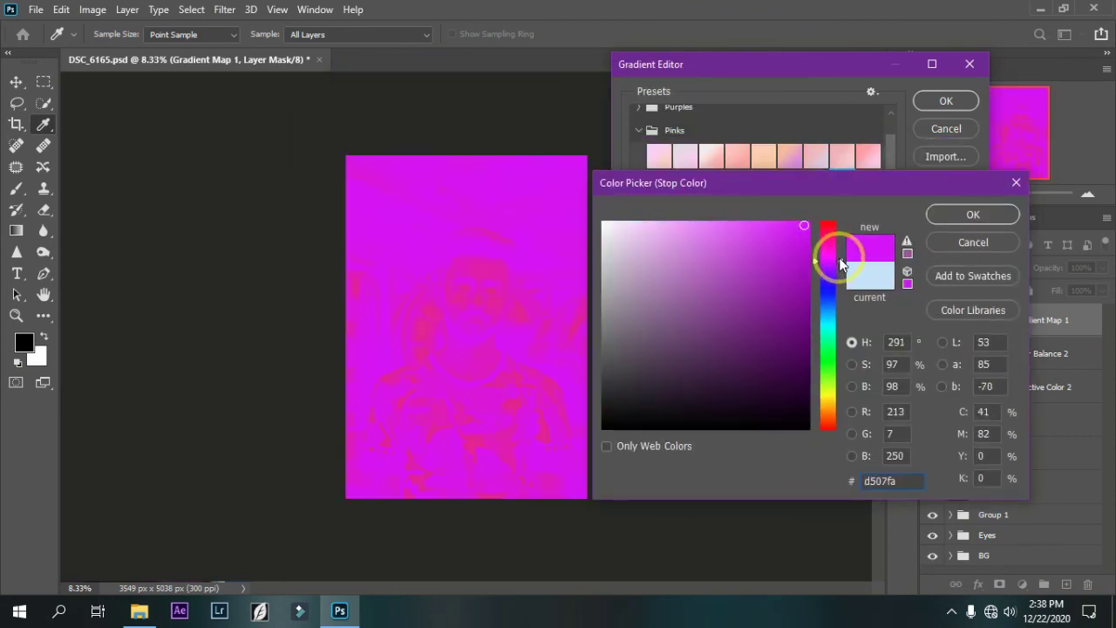
{"action": "left_click", "coordinate": [939, 216]}
{"action": "left_click", "coordinate": [962, 369]}
{"action": "left_click", "coordinate": [711, 433]}
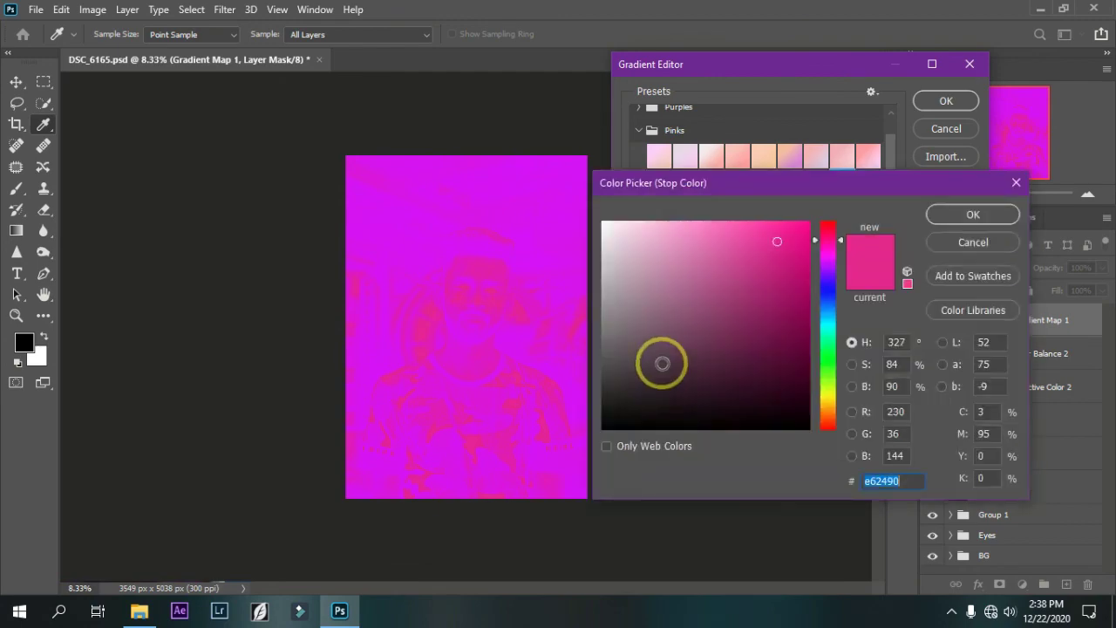
{"action": "left_click_drag", "start_coordinate": [662, 363], "coordinate": [659, 443]}
{"action": "left_click", "coordinate": [972, 214]}
{"action": "left_click", "coordinate": [946, 100]}
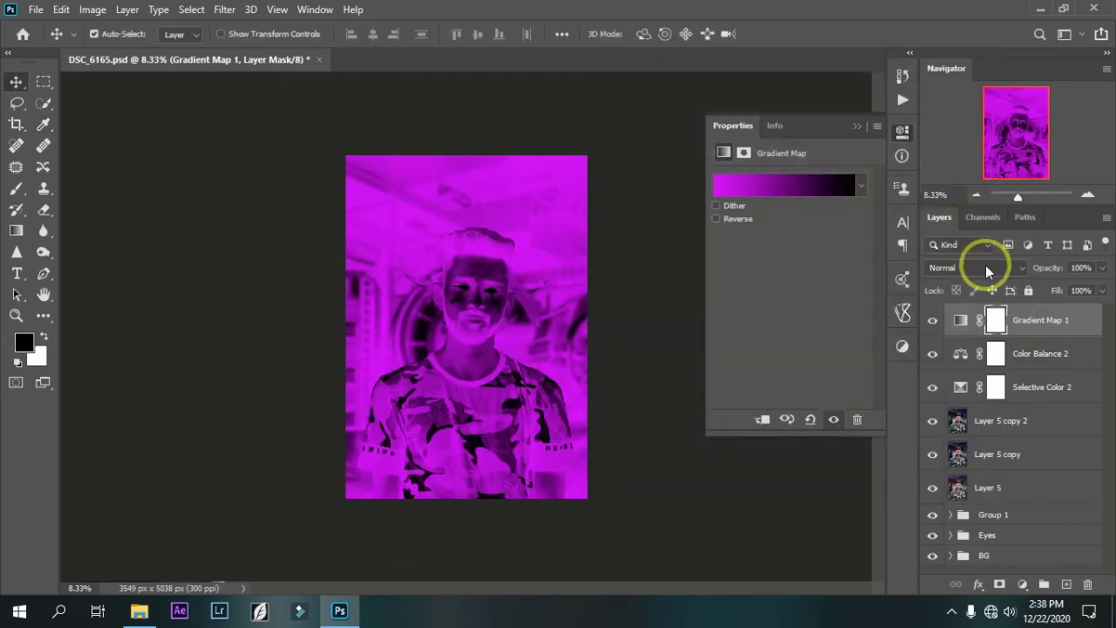
- Blend the gradient map in Hue mode and darken its left stop to dark purple
{"action": "left_click", "coordinate": [988, 270]}
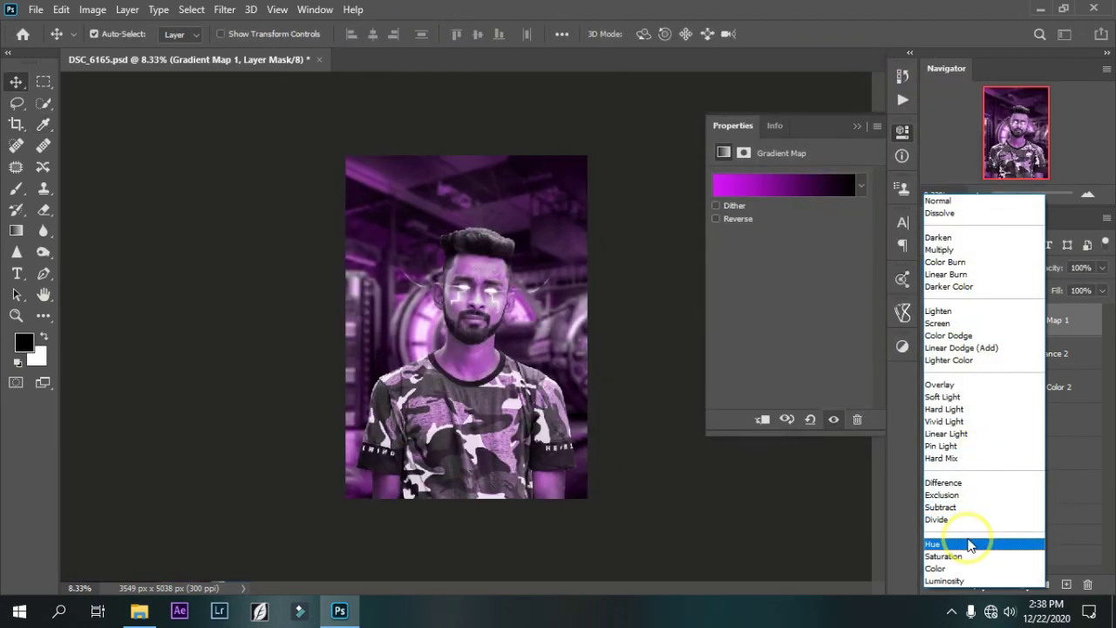
{"action": "left_click", "coordinate": [967, 543]}
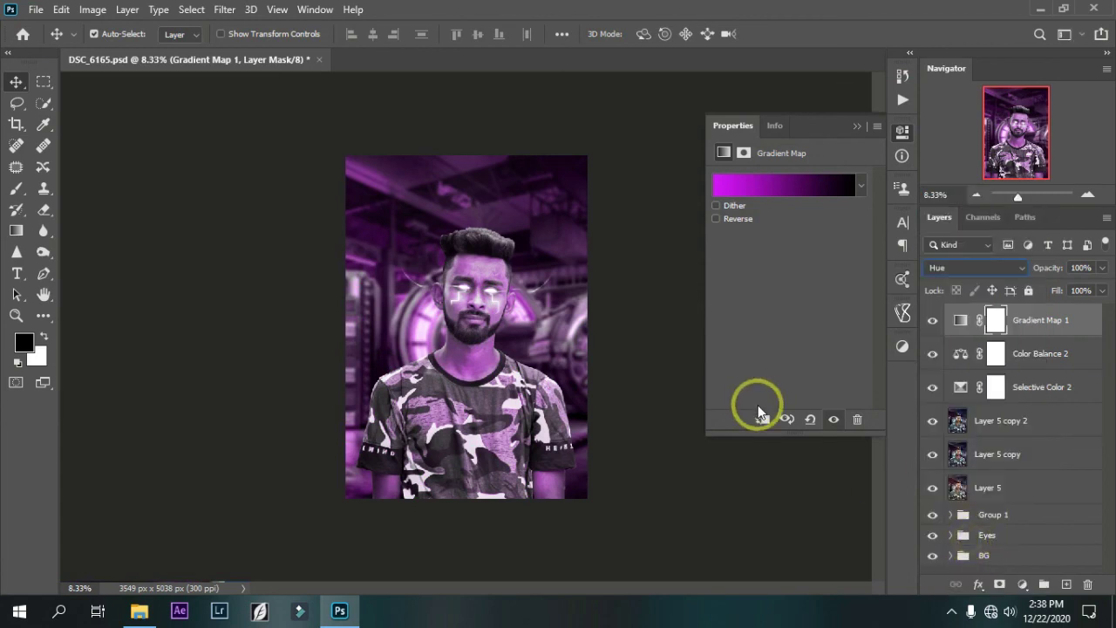
{"action": "left_click", "coordinate": [722, 183]}
{"action": "double_click", "coordinate": [634, 365]}
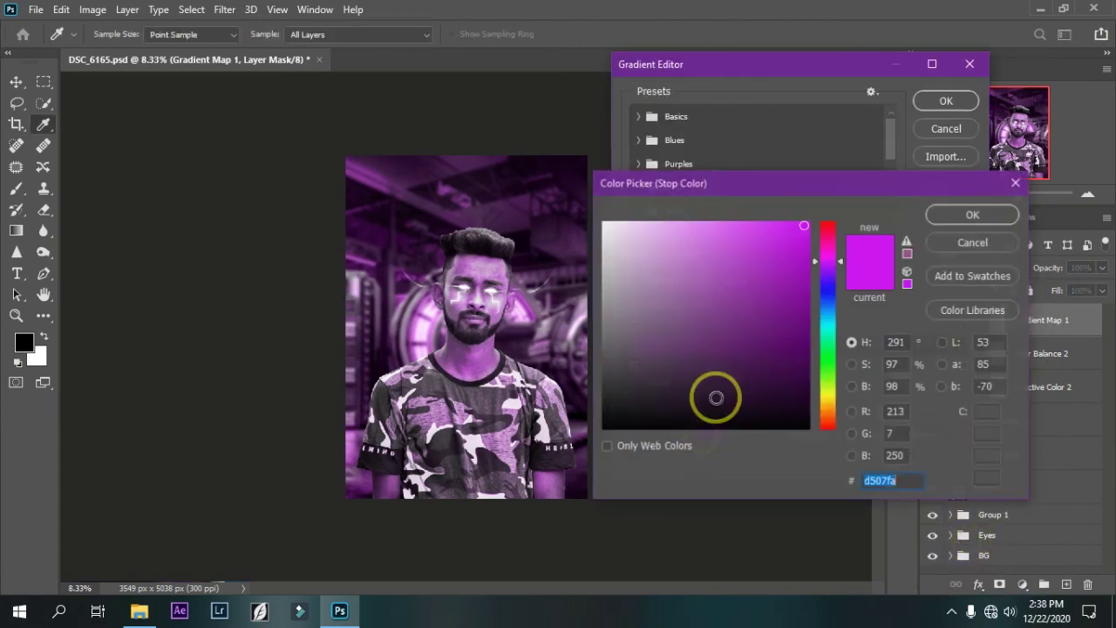
{"action": "left_click", "coordinate": [826, 260]}
{"action": "left_click_drag", "start_coordinate": [801, 287], "coordinate": [797, 325]}
{"action": "left_click", "coordinate": [842, 253]}
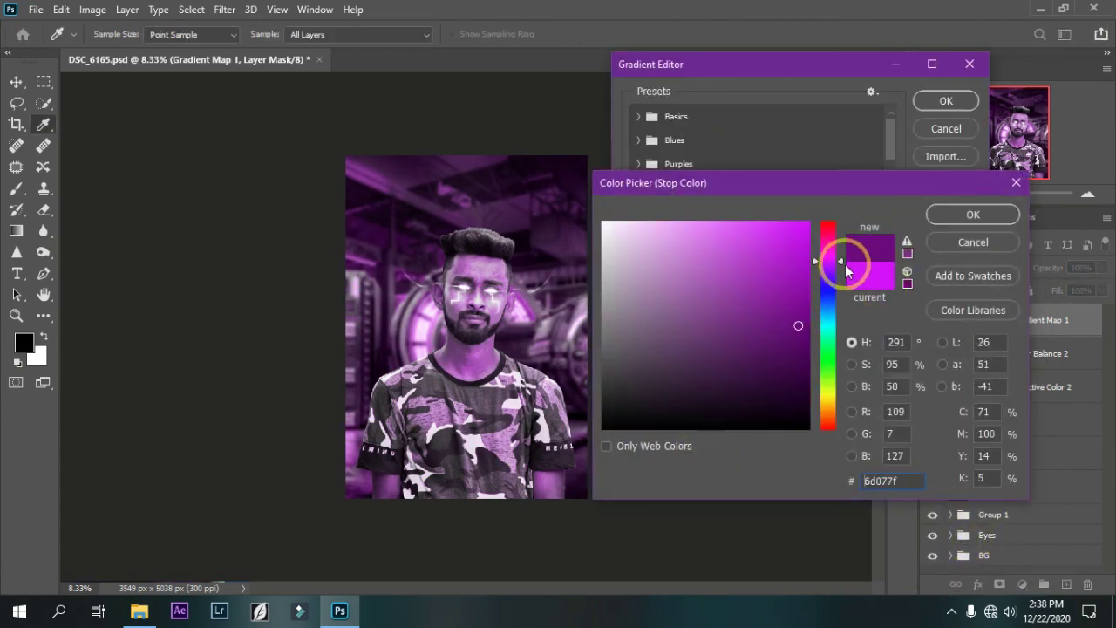
{"action": "mouse_move", "coordinate": [841, 255]}
{"action": "left_mouse_down"}
{"action": "mouse_move", "coordinate": [842, 228]}
{"action": "mouse_move", "coordinate": [841, 277]}
{"action": "left_mouse_up"}
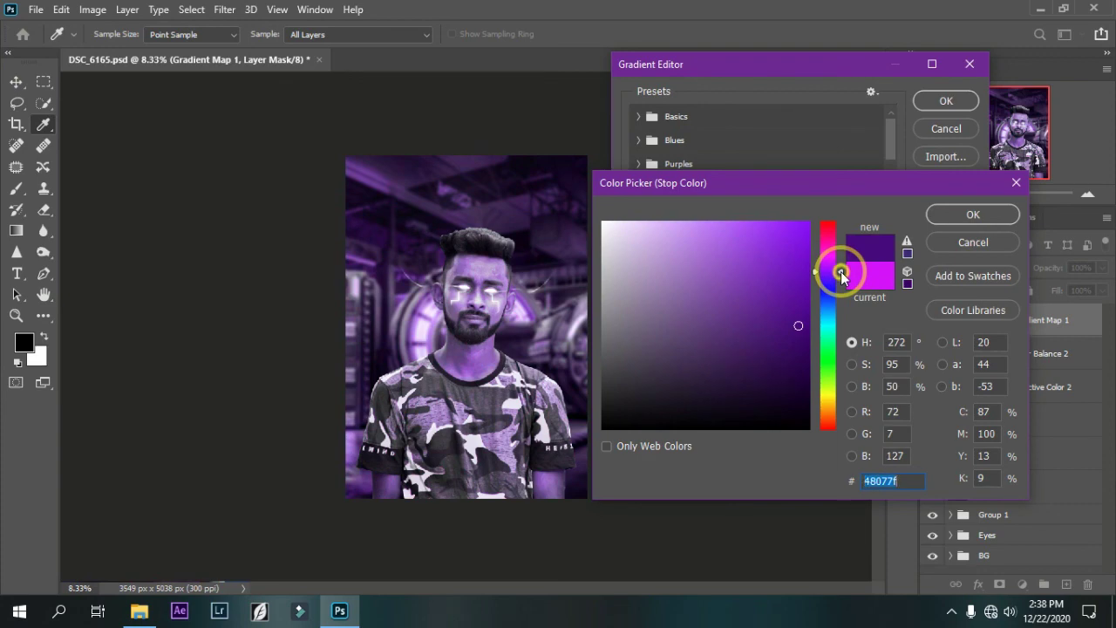
{"action": "left_click_drag", "start_coordinate": [841, 273], "coordinate": [841, 266]}
{"action": "left_click", "coordinate": [1012, 223]}
{"action": "left_click", "coordinate": [963, 102]}
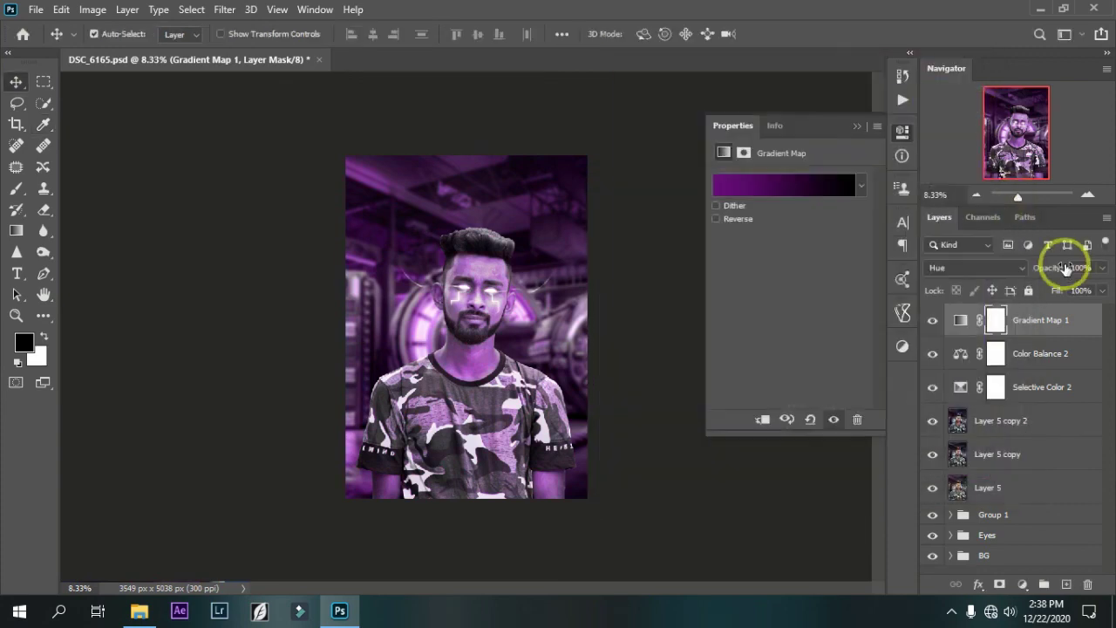
- Lower the gradient map's opacity to 29% and add a layer mask
{"action": "left_click_drag", "start_coordinate": [1051, 268], "coordinate": [1016, 268]}
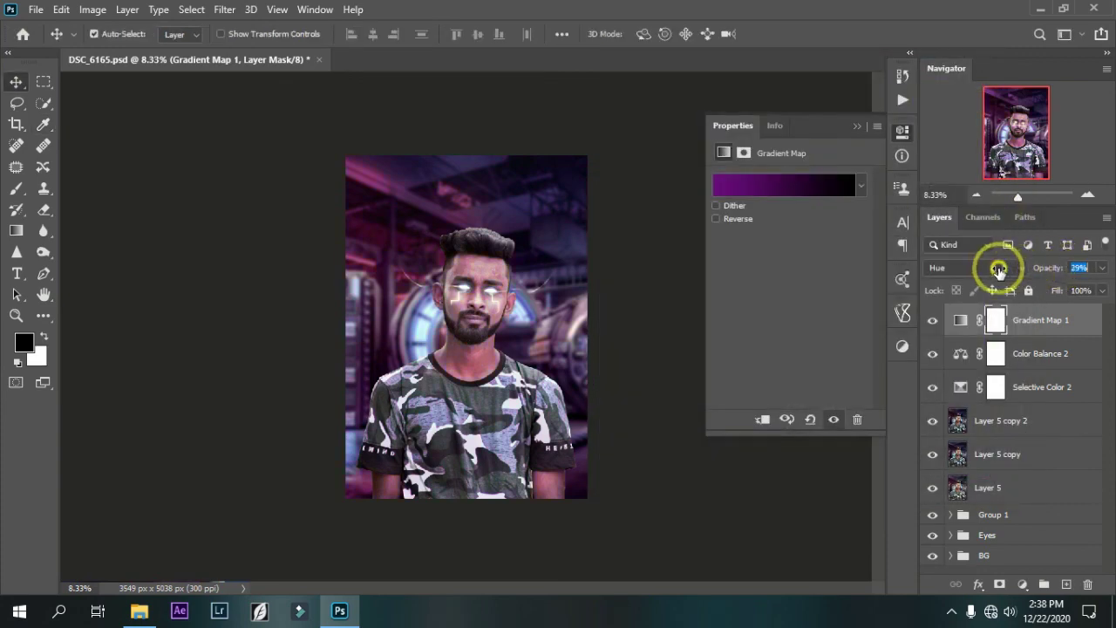
{"action": "left_click", "coordinate": [857, 126]}
{"action": "left_click", "coordinate": [999, 583]}
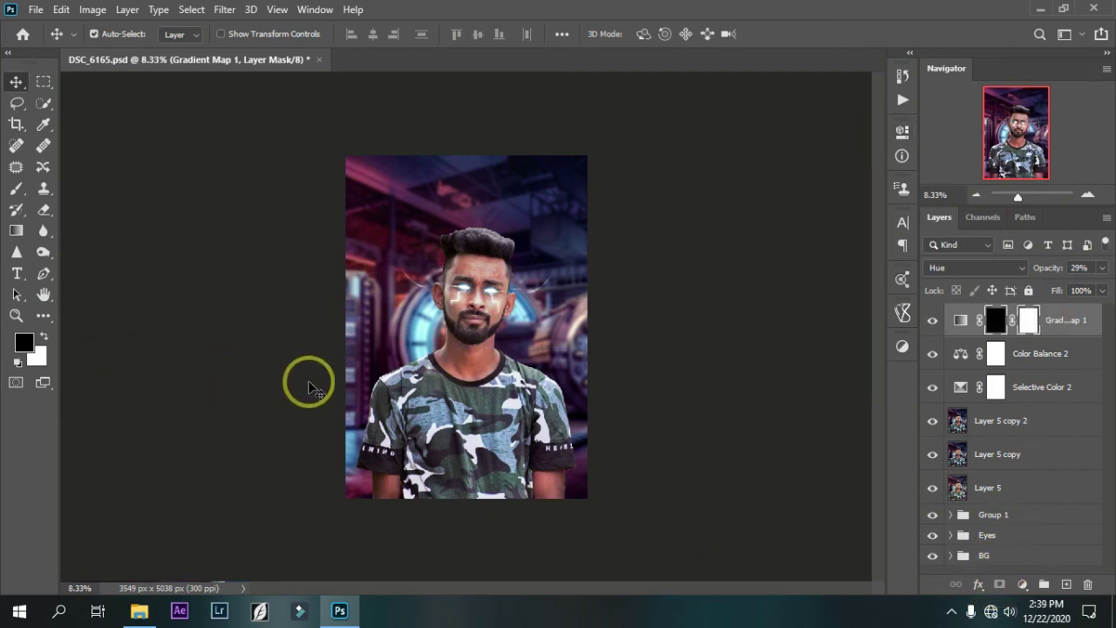
- Delete Gradient Map 1 and paint a large soft dark-navy dab on new Layer 6
{"action": "key", "text": "Delete"}
{"action": "left_click", "coordinate": [1065, 583]}
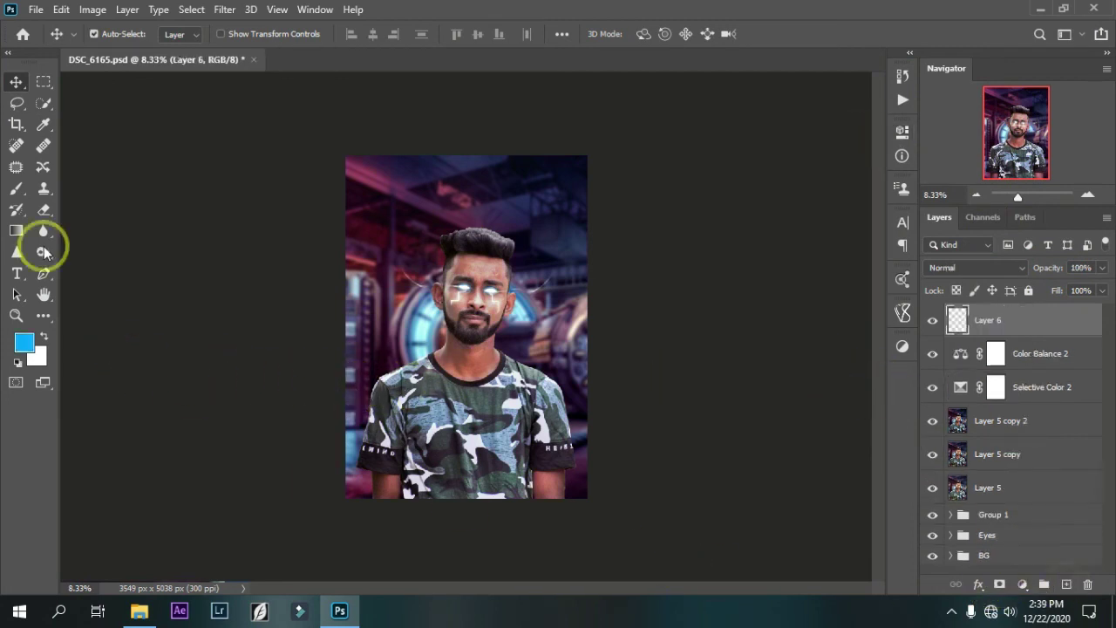
{"action": "left_click", "coordinate": [44, 126]}
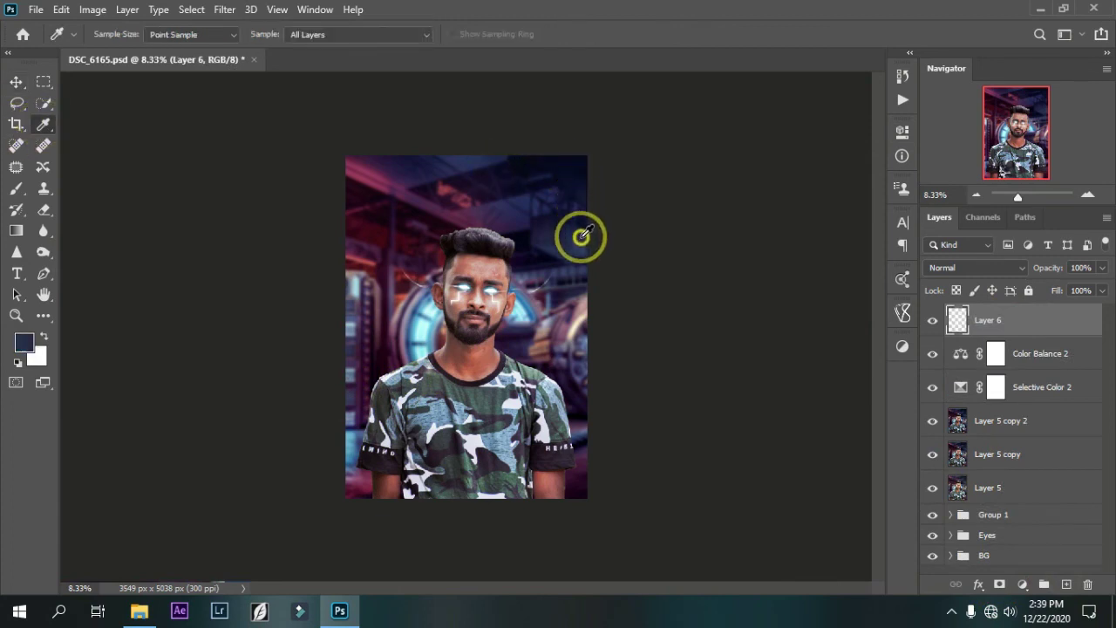
{"action": "left_click_drag", "start_coordinate": [536, 162], "coordinate": [579, 244]}
{"action": "left_click", "coordinate": [16, 188]}
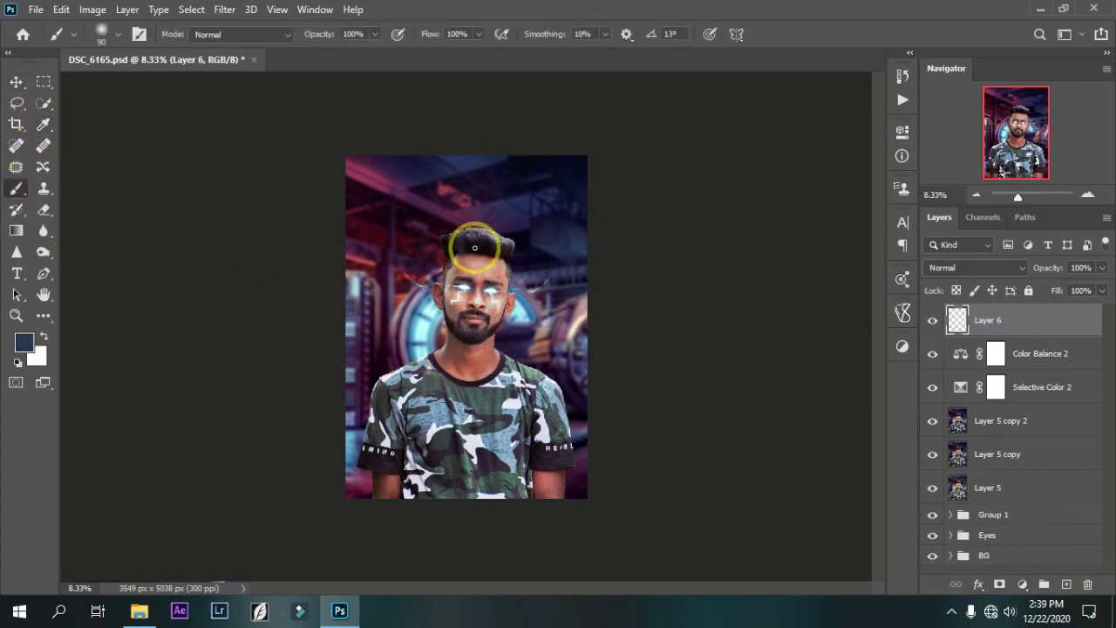
{"action": "key", "text": "bracketright"}
{"action": "key", "text": "bracketright"}
{"action": "key", "text": "bracketright"}
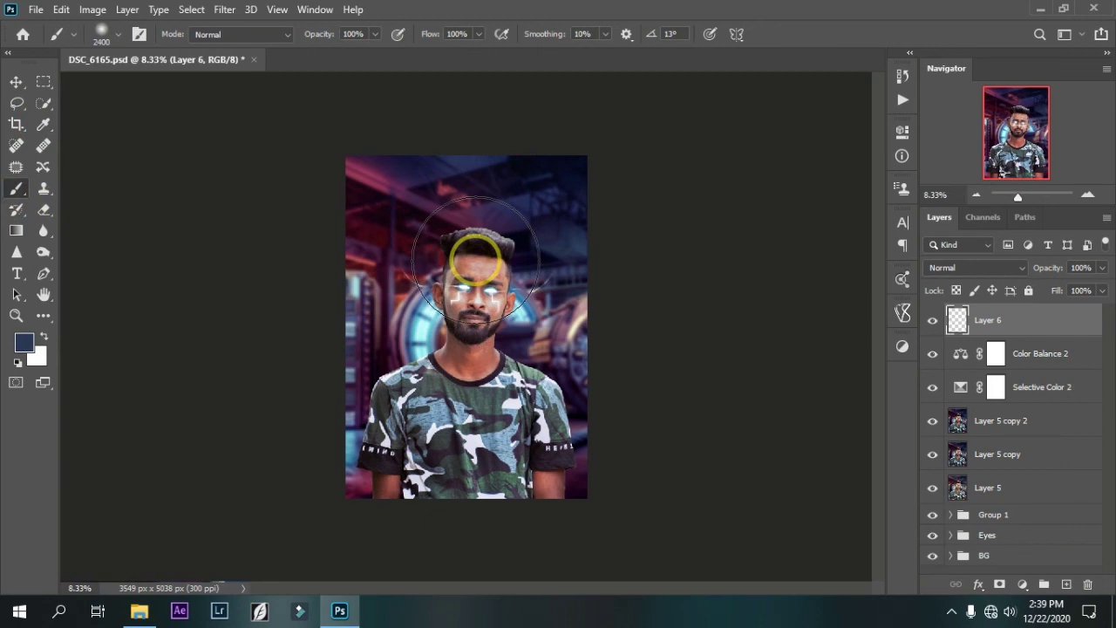
{"action": "left_click", "coordinate": [475, 257]}
- Scale the navy dab proportionally to about 206%, move it right, and add empty Layer 7
{"action": "key", "text": "ctrl+t"}
{"action": "left_click", "coordinate": [339, 33]}
{"action": "left_click_drag", "start_coordinate": [358, 33], "coordinate": [438, 80]}
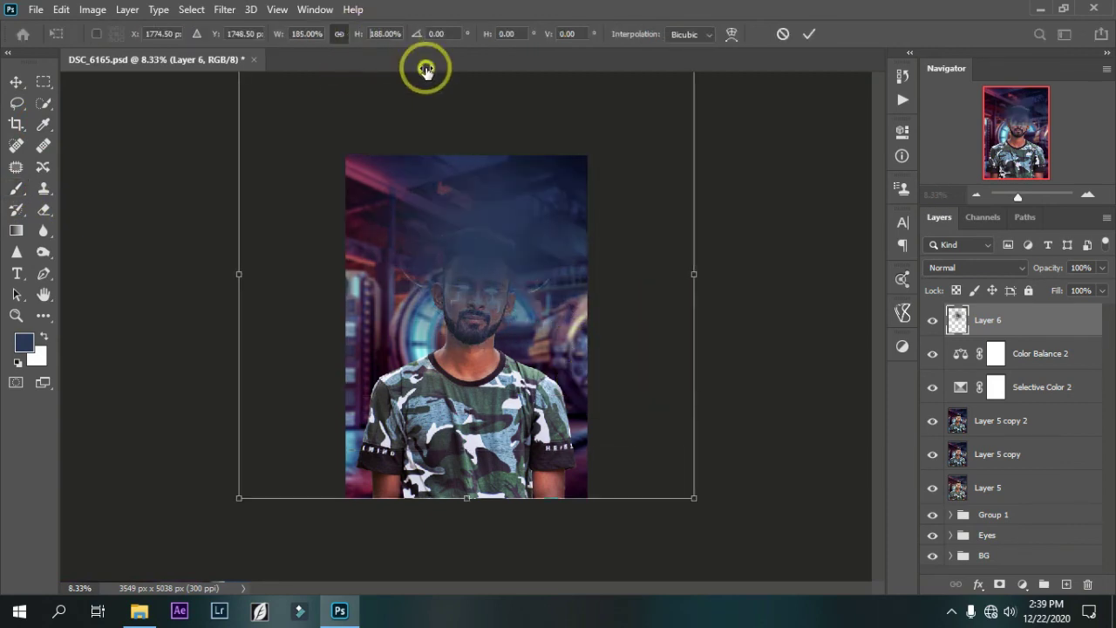
{"action": "left_click_drag", "start_coordinate": [470, 241], "coordinate": [618, 244]}
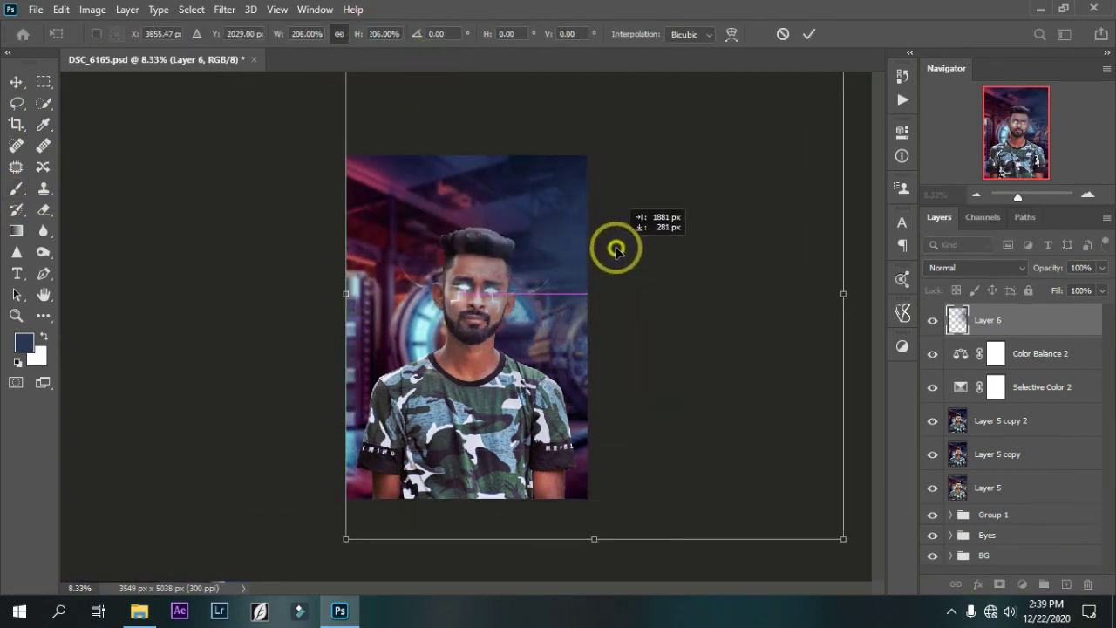
{"action": "key", "text": "Return"}
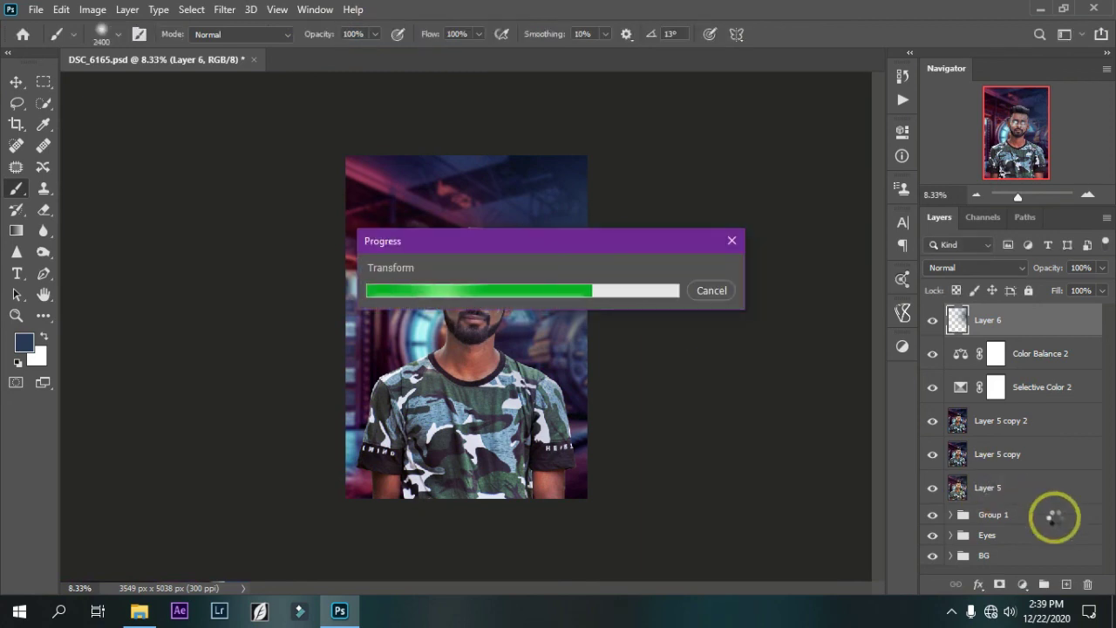
{"action": "left_click", "coordinate": [1066, 584]}
- Paint a soft maroon dab sampled from the image on Layer 7, set to Screen blending
{"action": "key", "text": "i"}
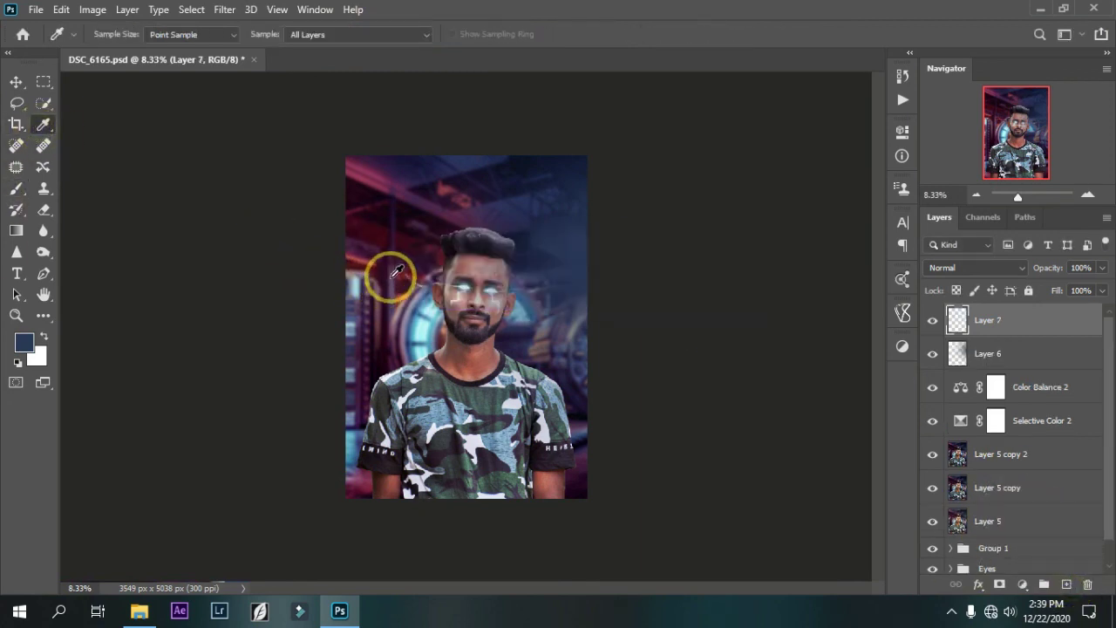
{"action": "left_click", "coordinate": [372, 227]}
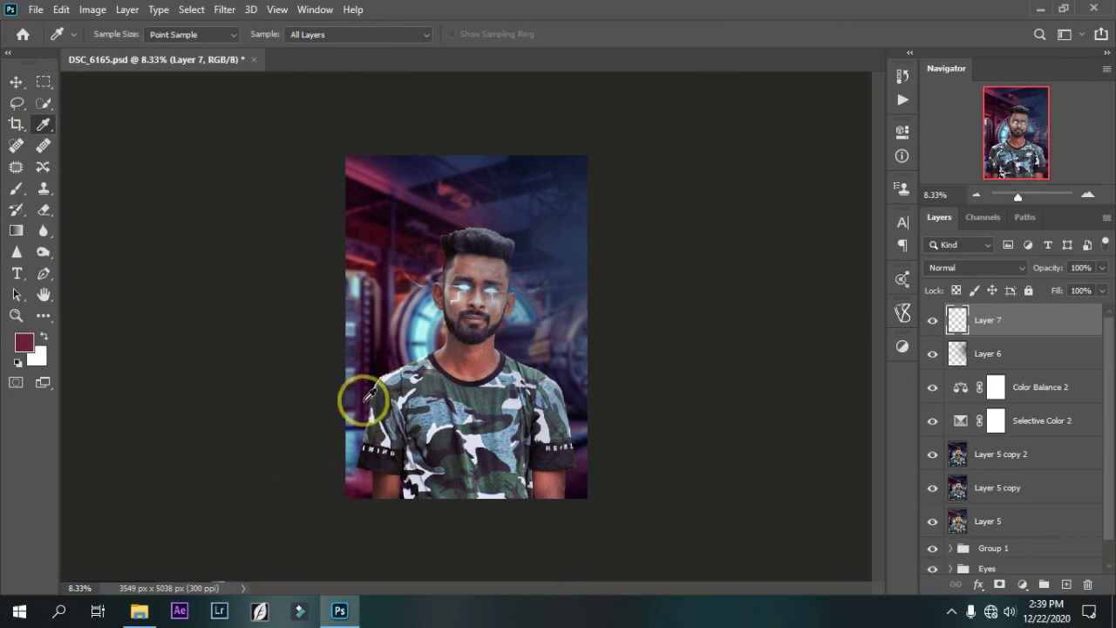
{"action": "key", "text": "b"}
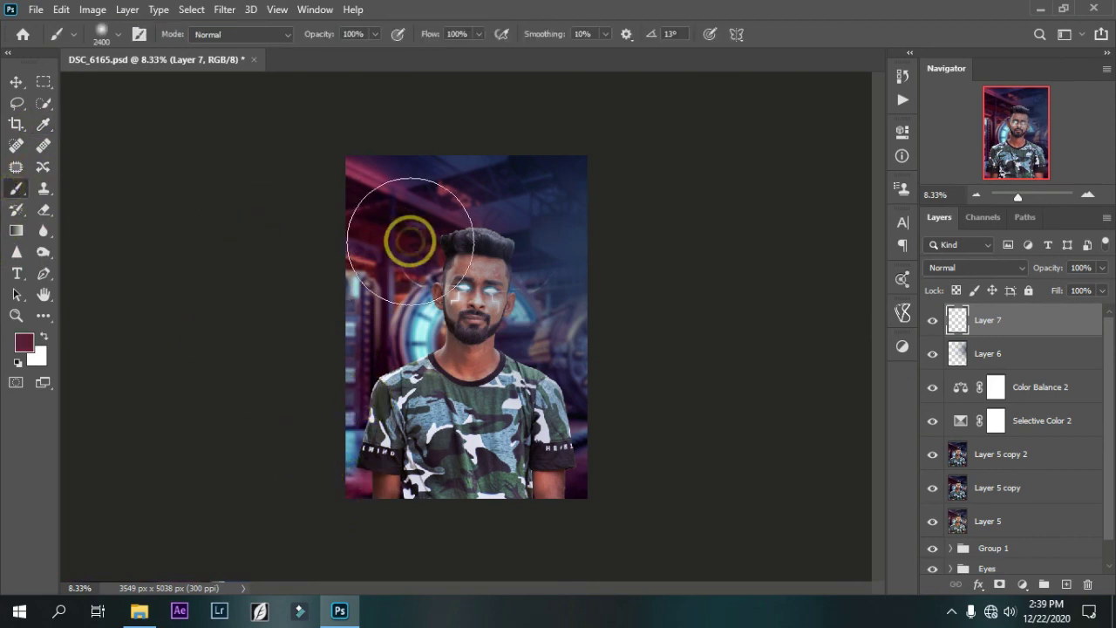
{"action": "left_click", "coordinate": [411, 251]}
{"action": "left_click", "coordinate": [972, 268]}
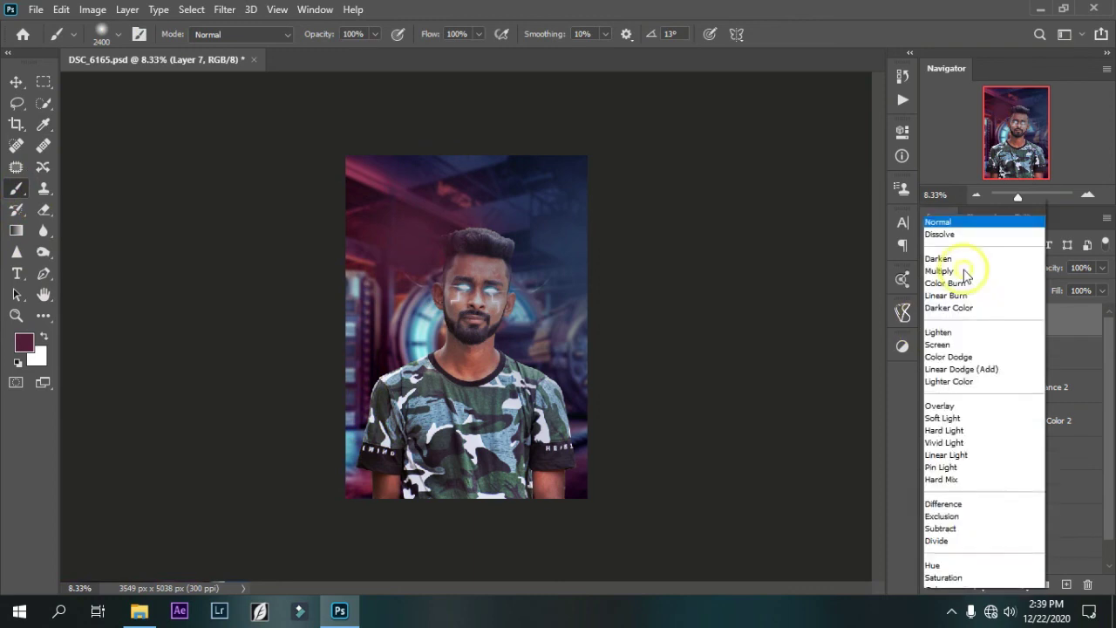
{"action": "left_click", "coordinate": [950, 319]}
- Scale the maroon glow to 225% over the face and nudge Layer 6's navy shade sideways
{"action": "key", "text": "ctrl+t"}
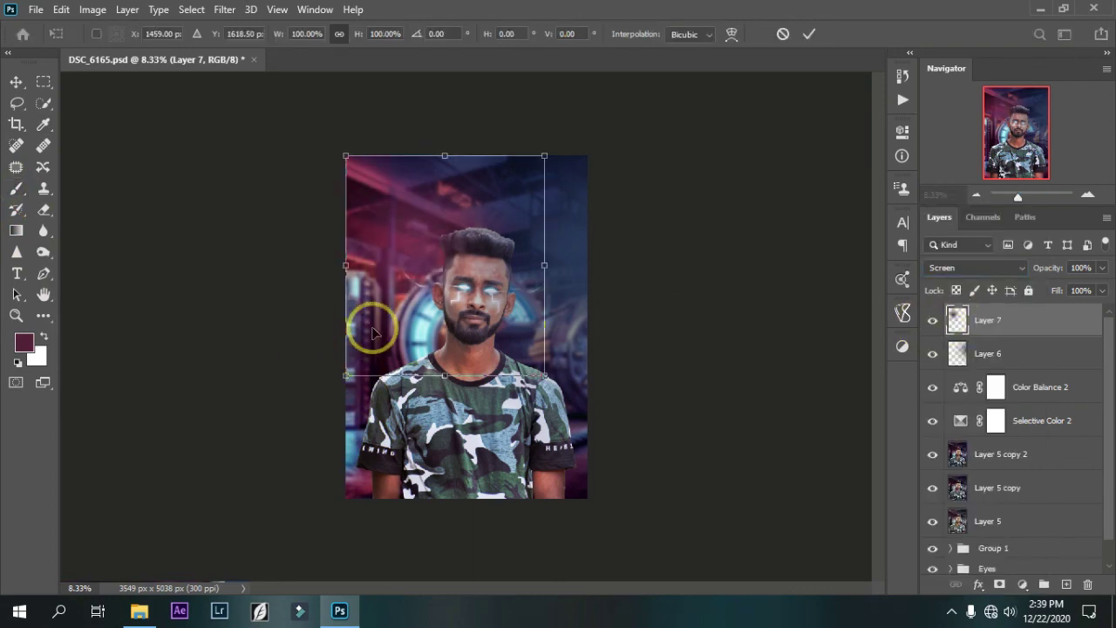
{"action": "left_click_drag", "start_coordinate": [353, 40], "coordinate": [448, 85]}
{"action": "left_click_drag", "start_coordinate": [480, 164], "coordinate": [485, 296]}
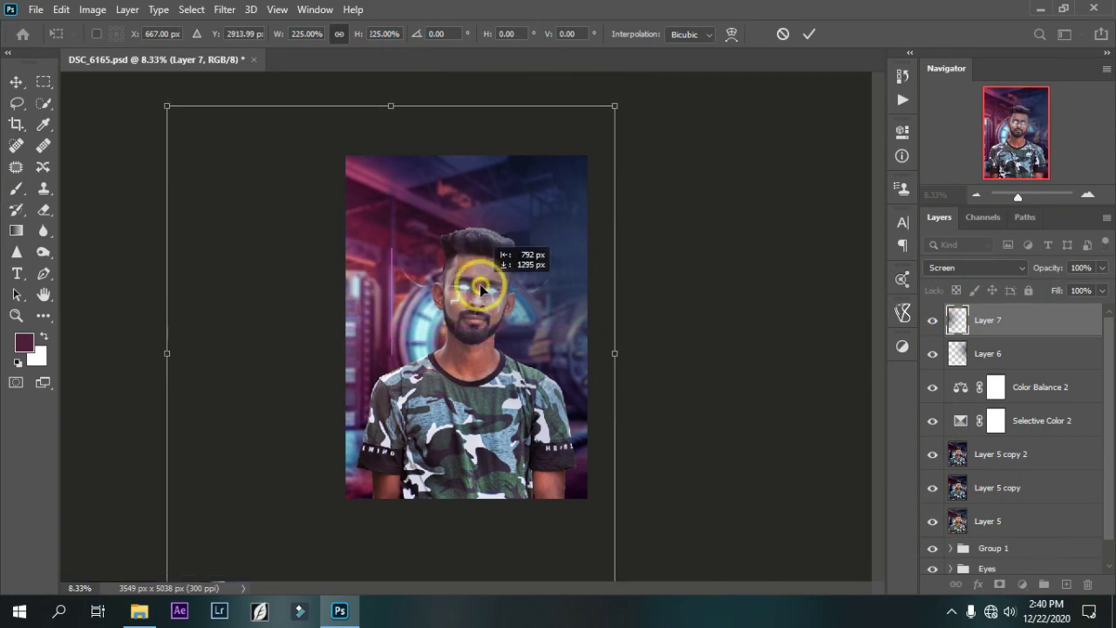
{"action": "key", "text": "Return"}
{"action": "key", "text": "b"}
{"action": "left_click", "coordinate": [15, 81]}
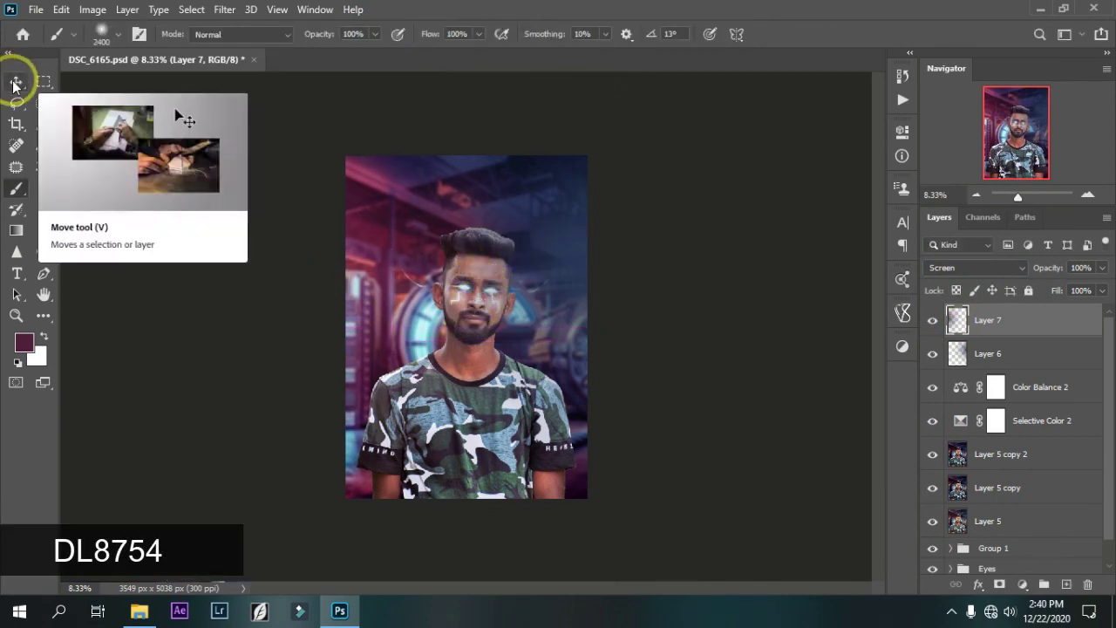
{"action": "left_click_drag", "start_coordinate": [565, 243], "coordinate": [578, 241]}
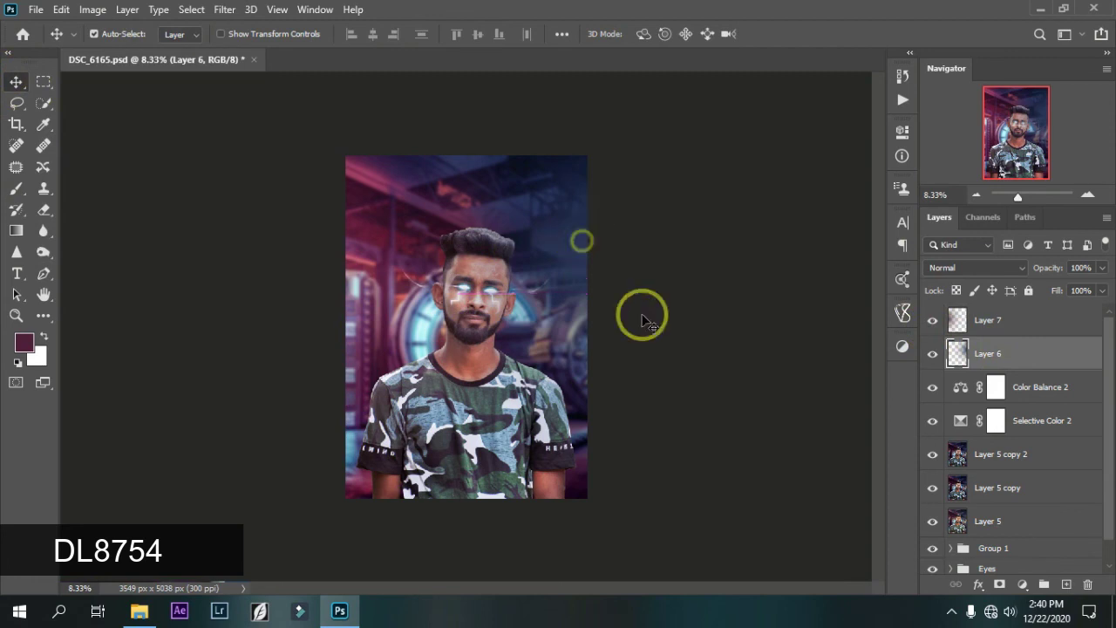
{"action": "left_click", "coordinate": [1016, 324]}
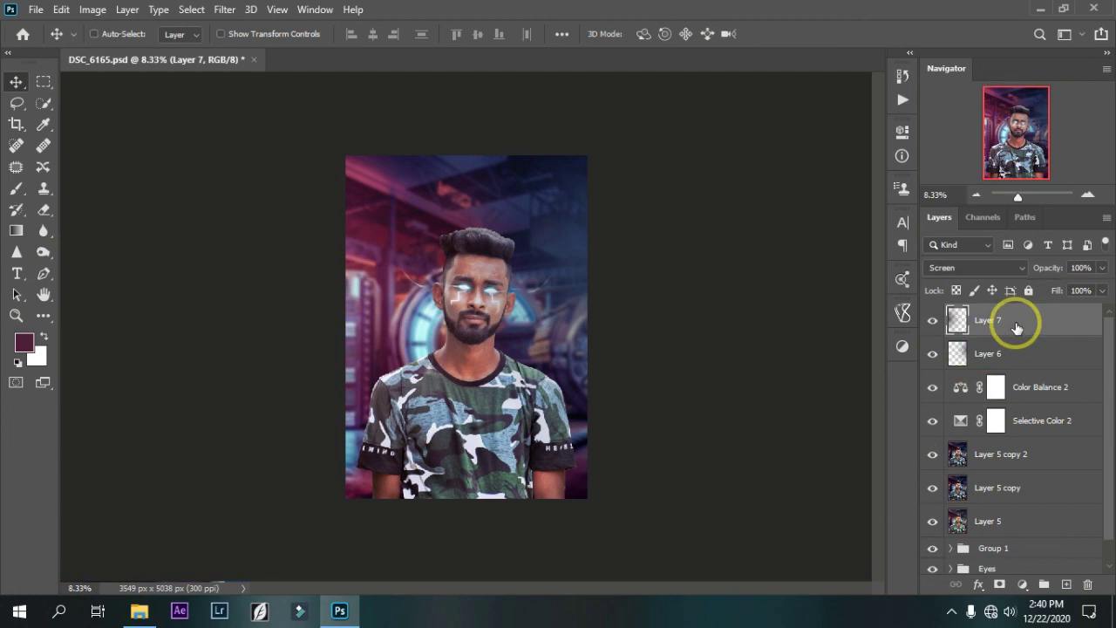
- Stamp all visible layers into a new merged layer with Ctrl+Alt+Shift+E
{"action": "key", "text": "ctrl+shift+alt+e"}
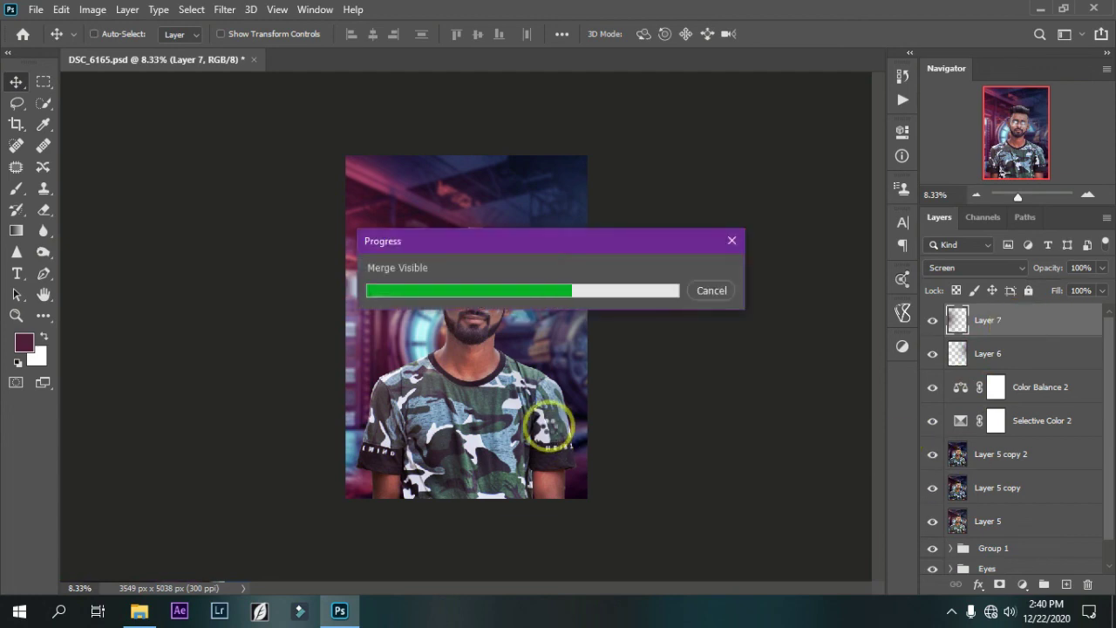